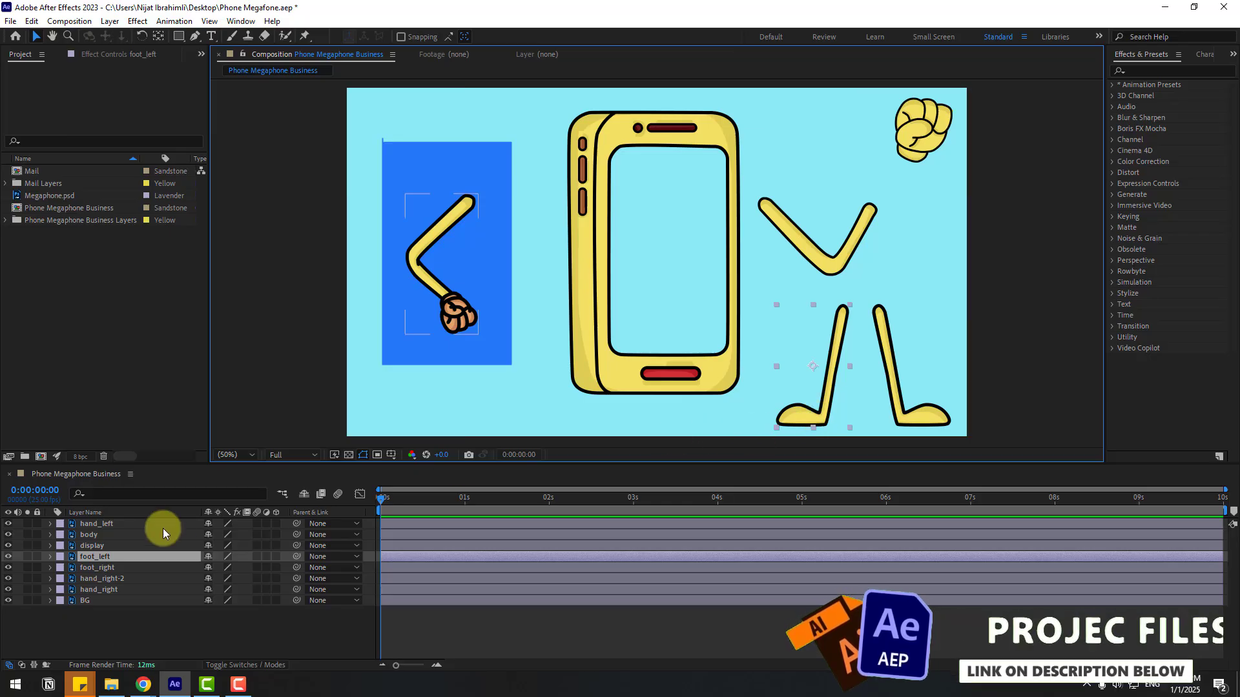
Step: Move the anchor points of the foot_left and foot_right layers to the tops of their legs
click(156, 36)
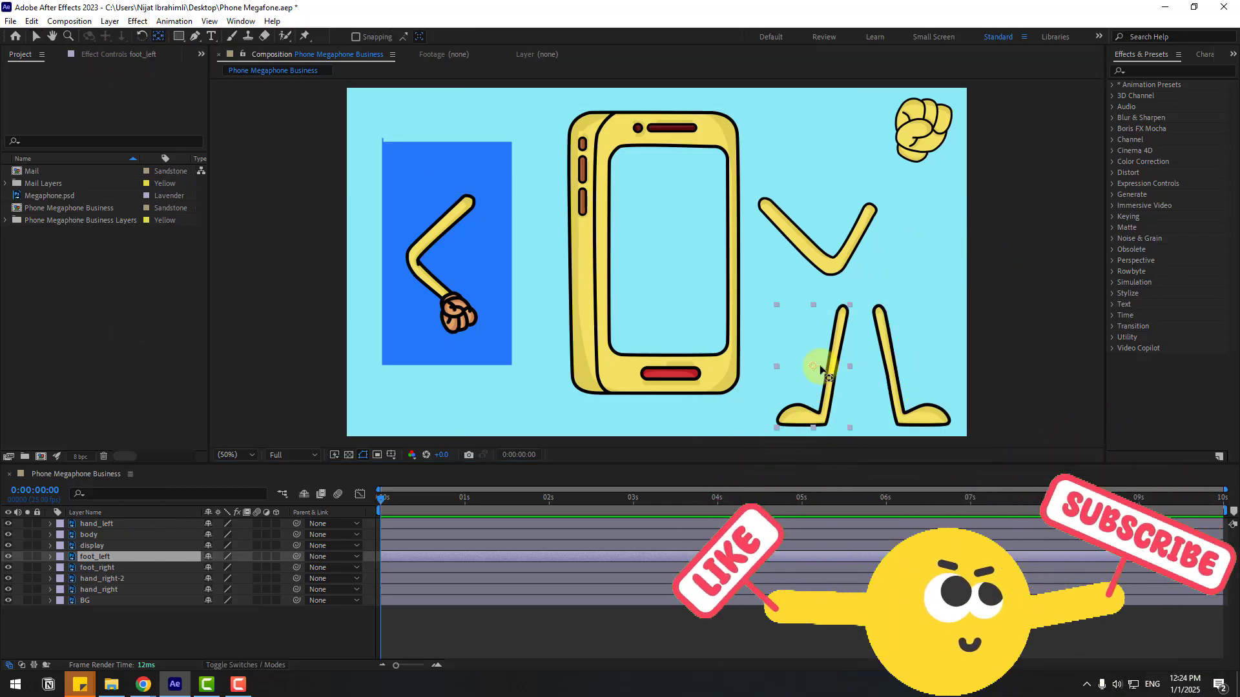
drag(813, 366, 847, 314)
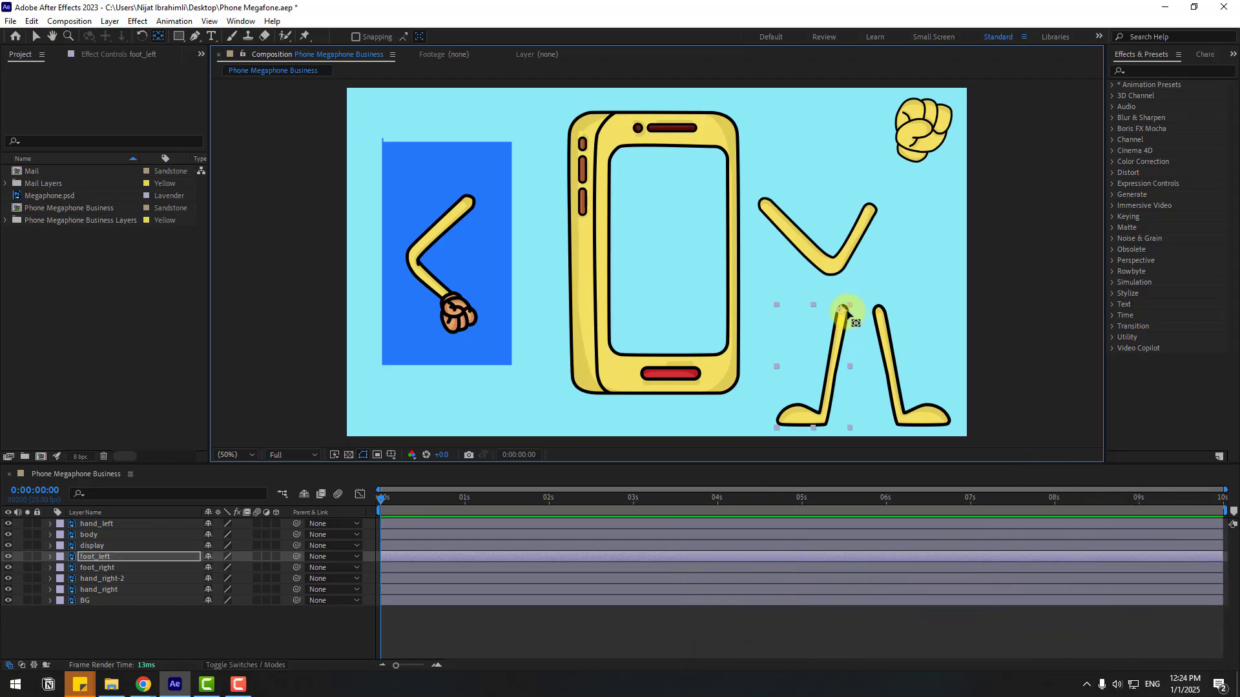
click(98, 567)
drag(914, 360, 882, 312)
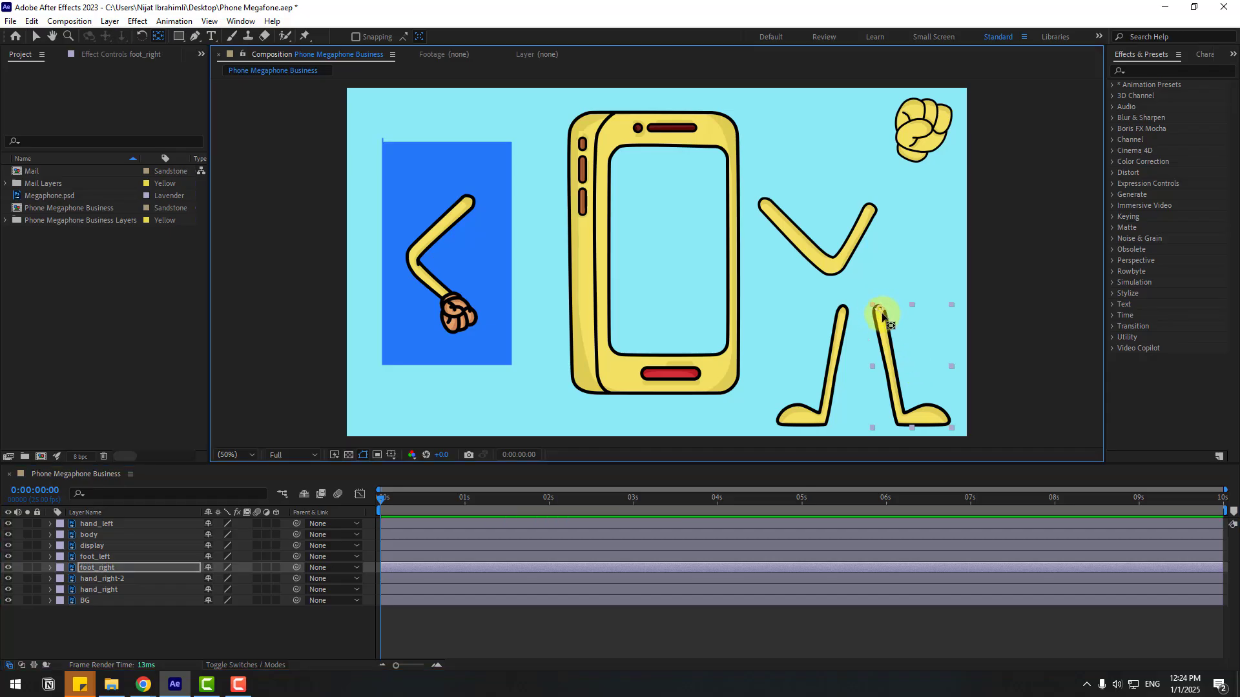
Step: Move the anchor point of hand_right to its shoulder end and that of hand_right-2 to the fist's wrist
click(830, 251)
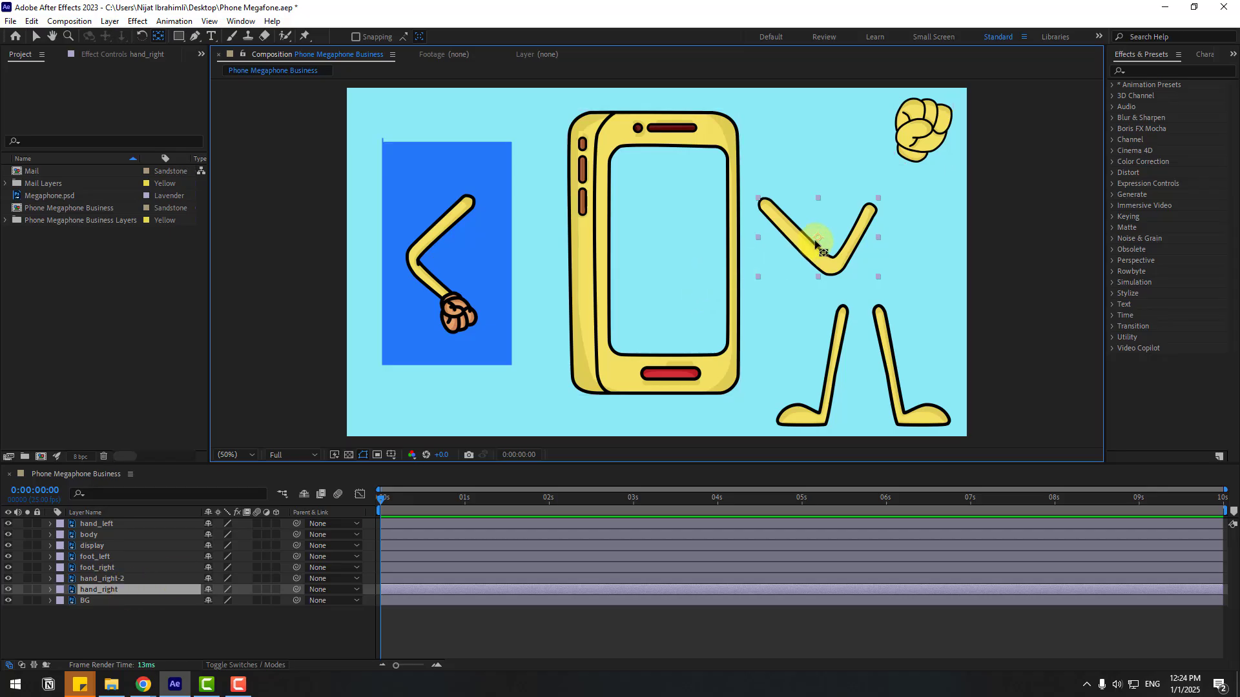
key(Return)
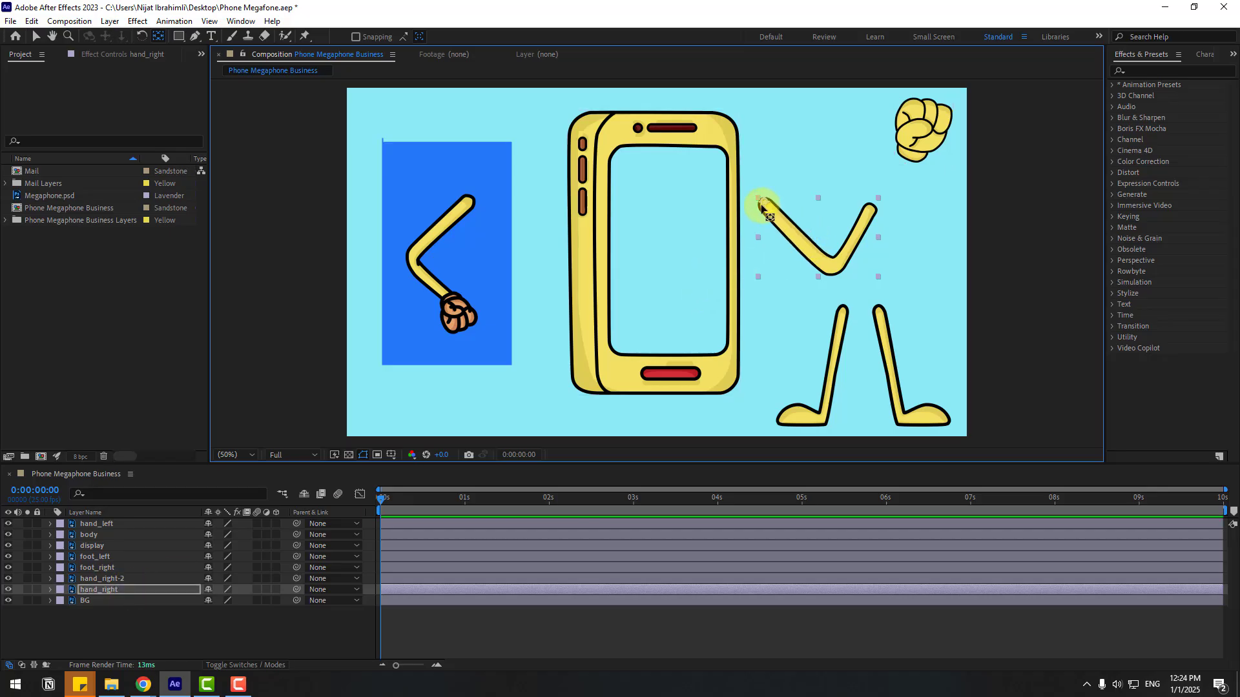
click(917, 139)
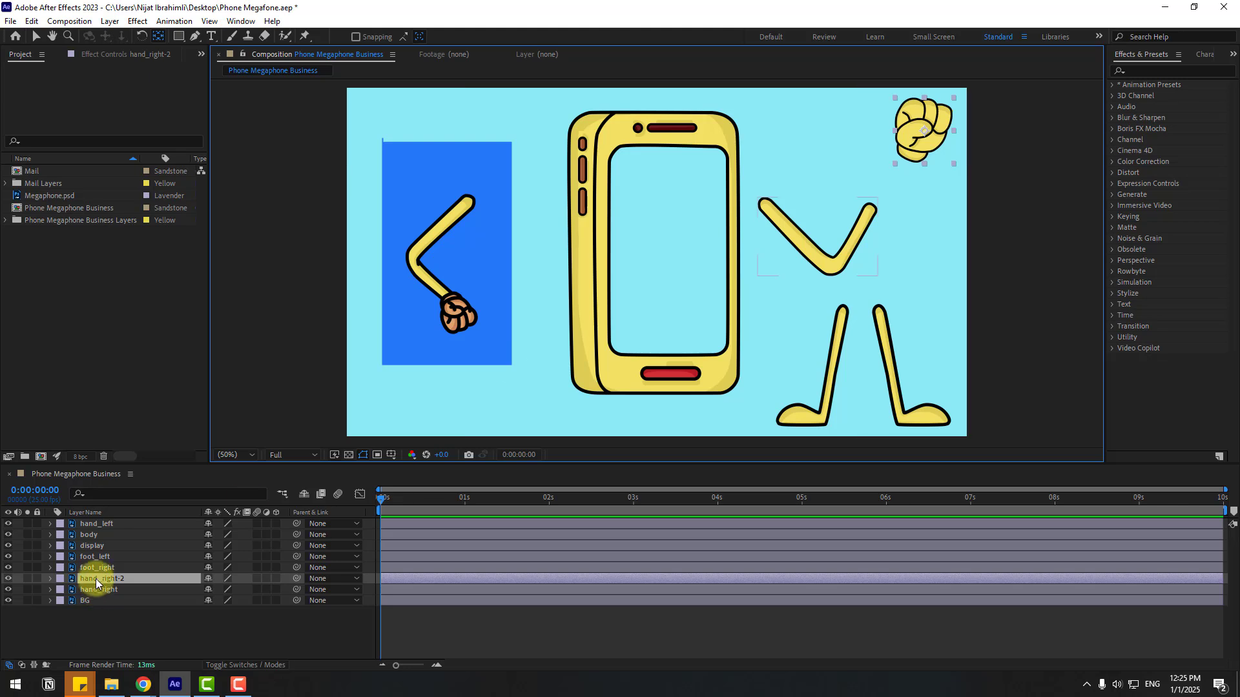
key(Return)
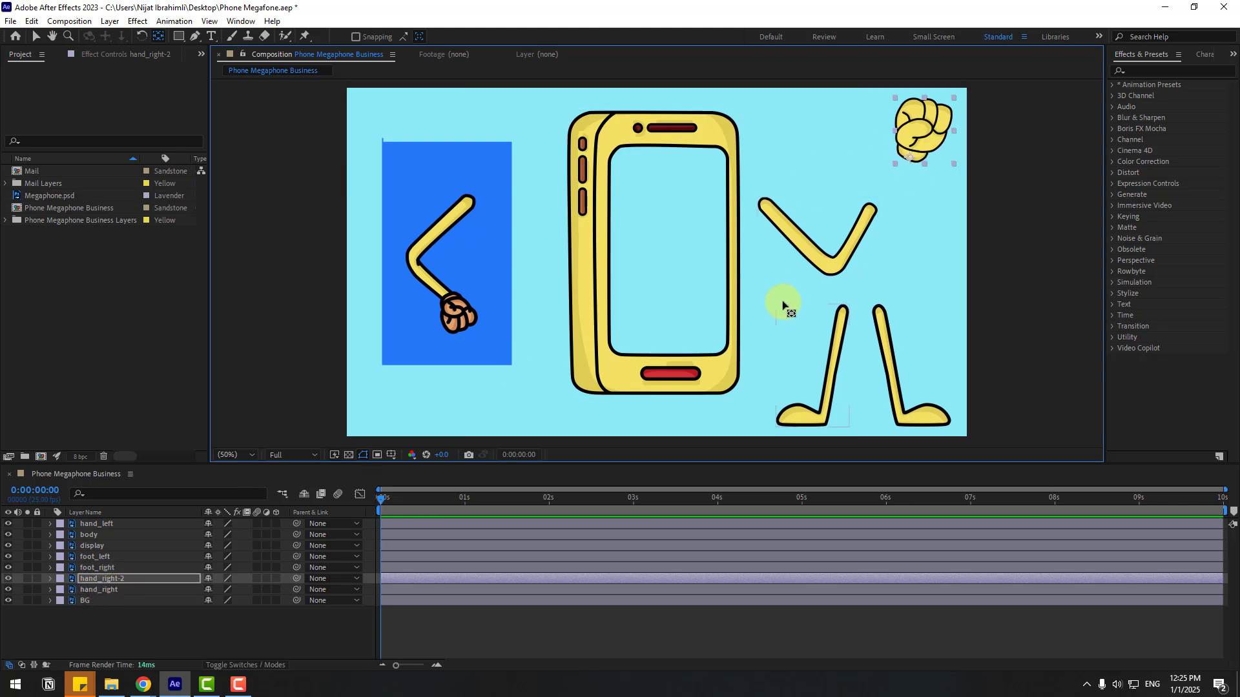
Step: Move the body layer's anchor point to just above the red button and hand_left's anchor point to its shoulder end
click(614, 278)
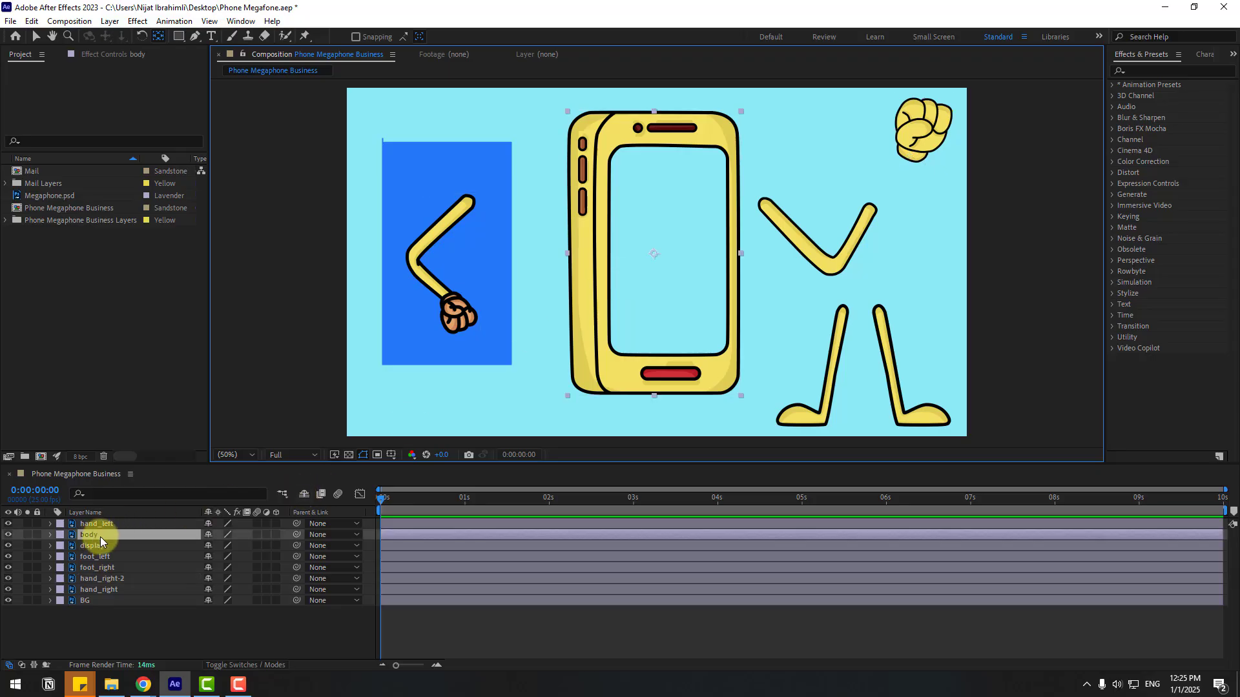
key(Return)
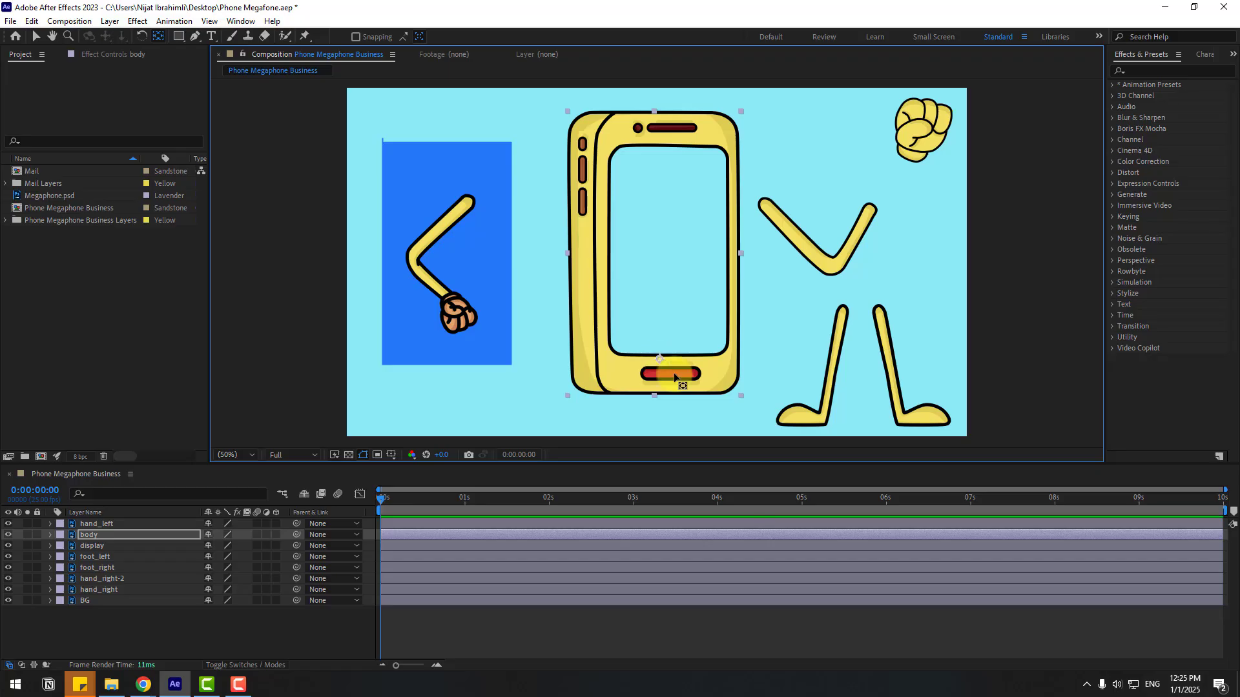
click(103, 525)
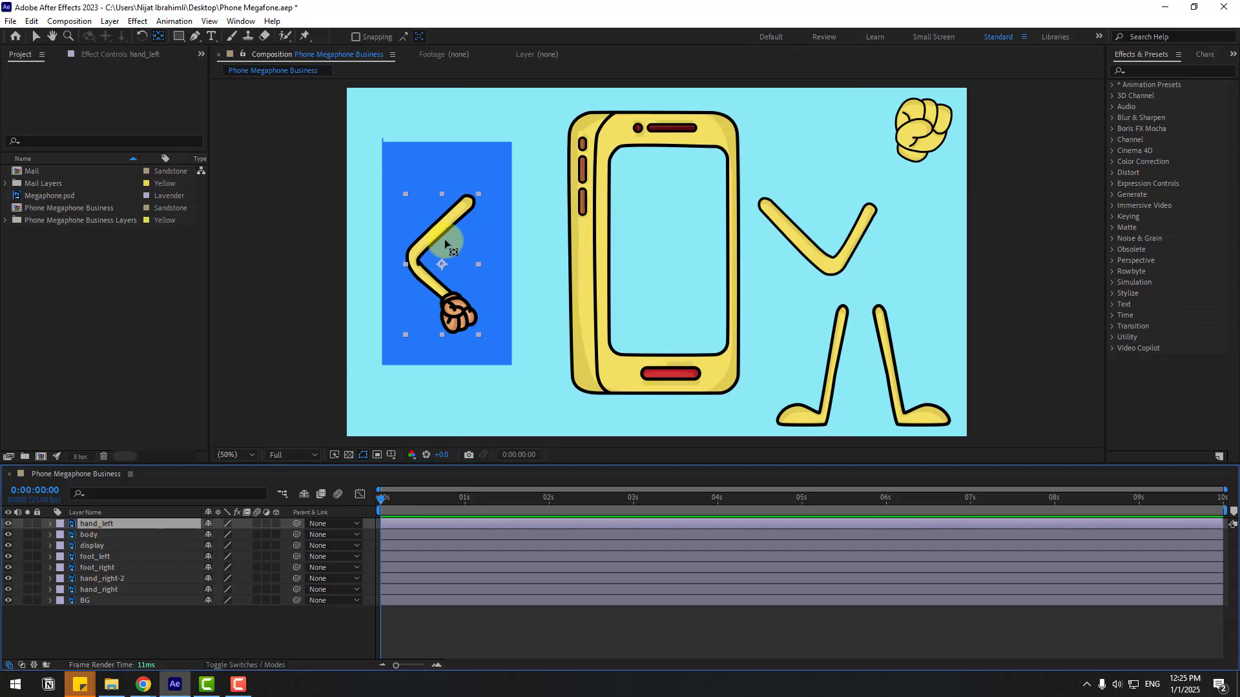
drag(440, 257, 469, 200)
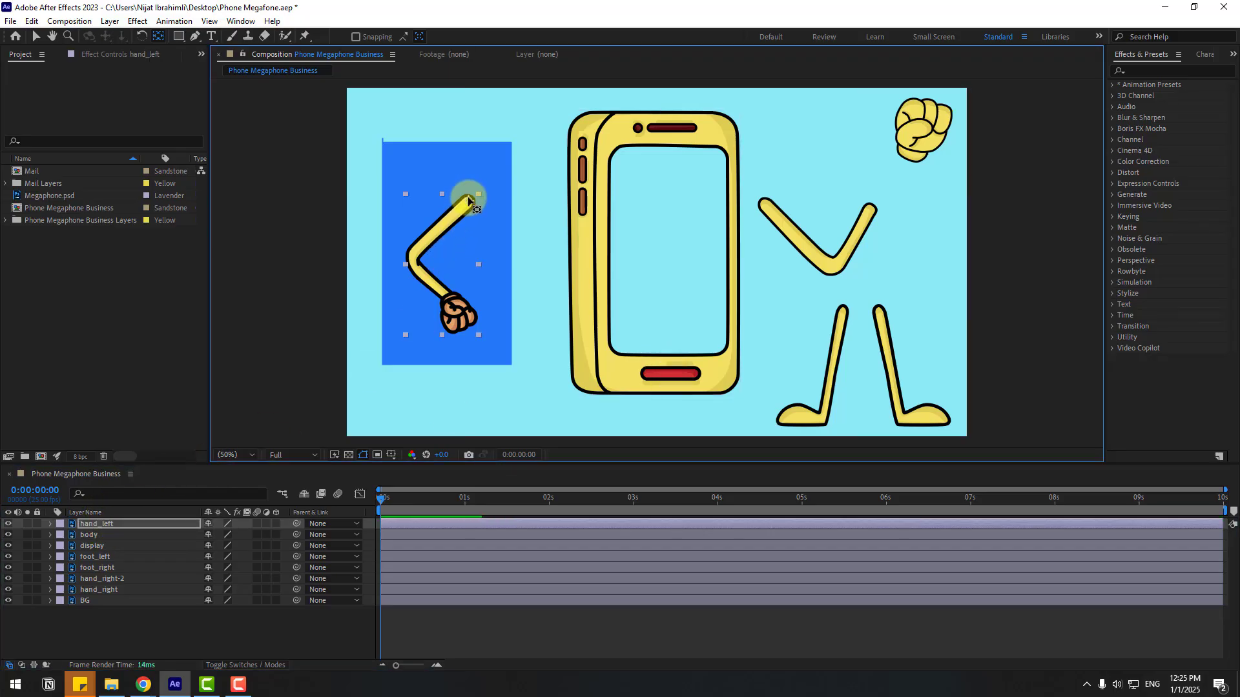
Step: Switch back to the Selection tool and parent the hand_left layer to the body layer
click(37, 36)
click(202, 491)
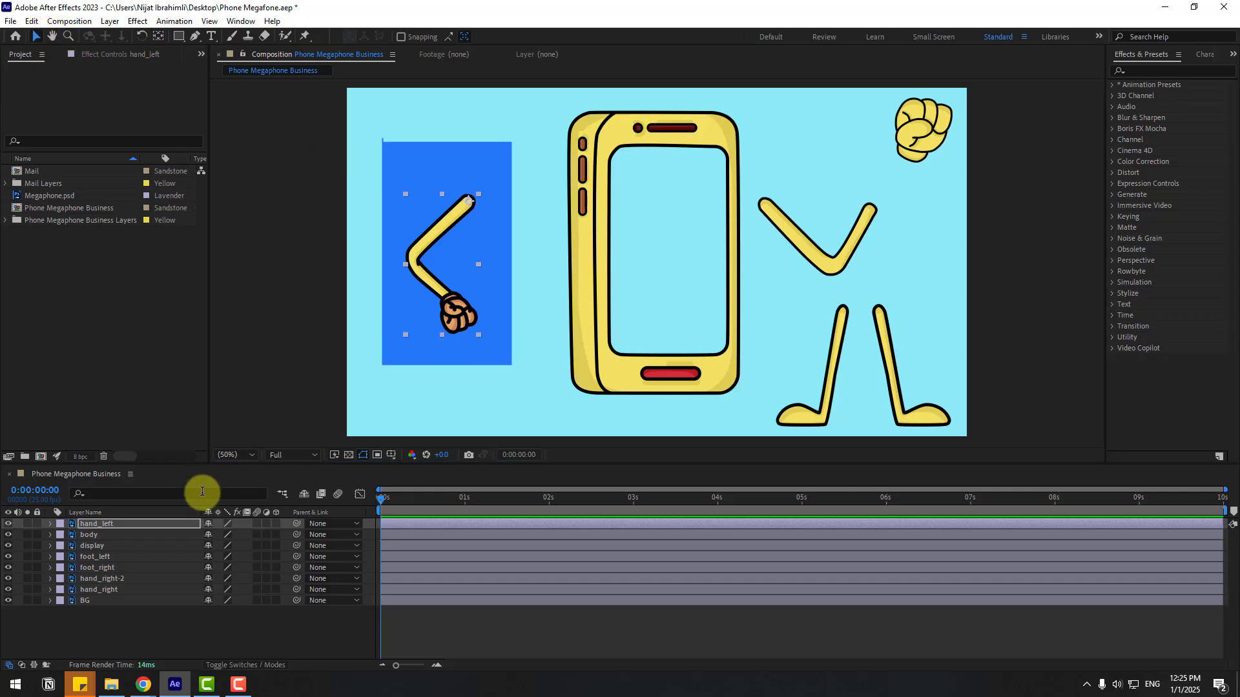
key(Return)
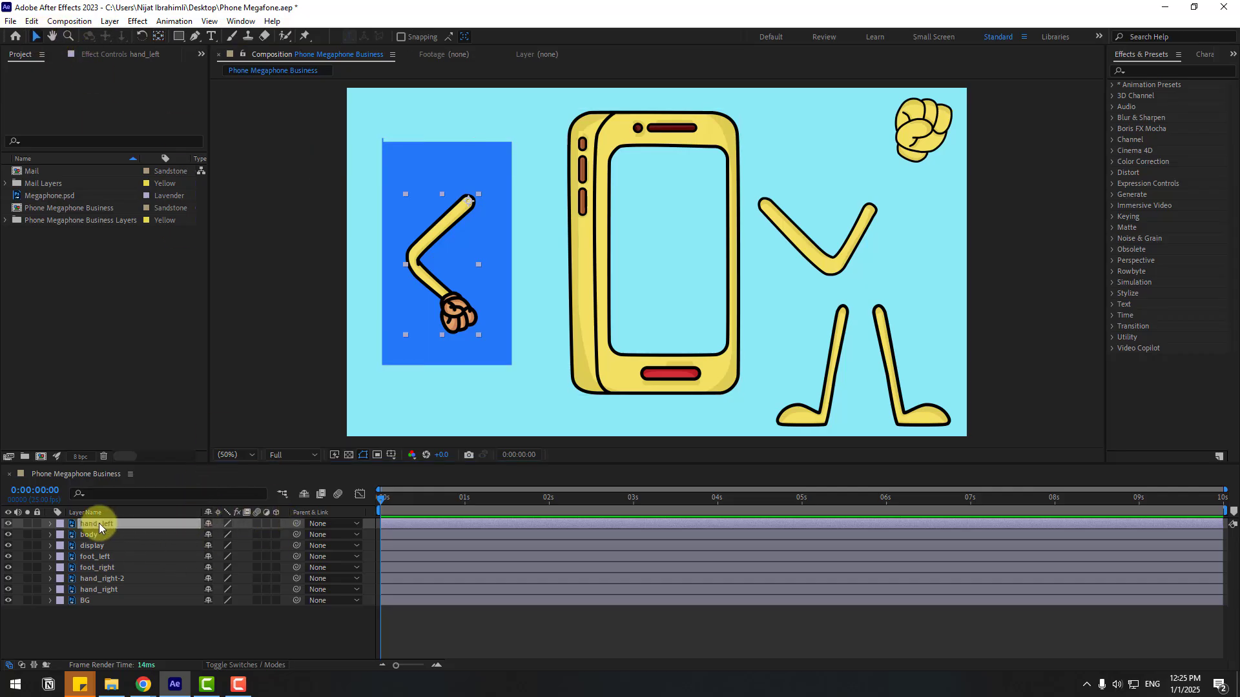
drag(296, 524, 87, 533)
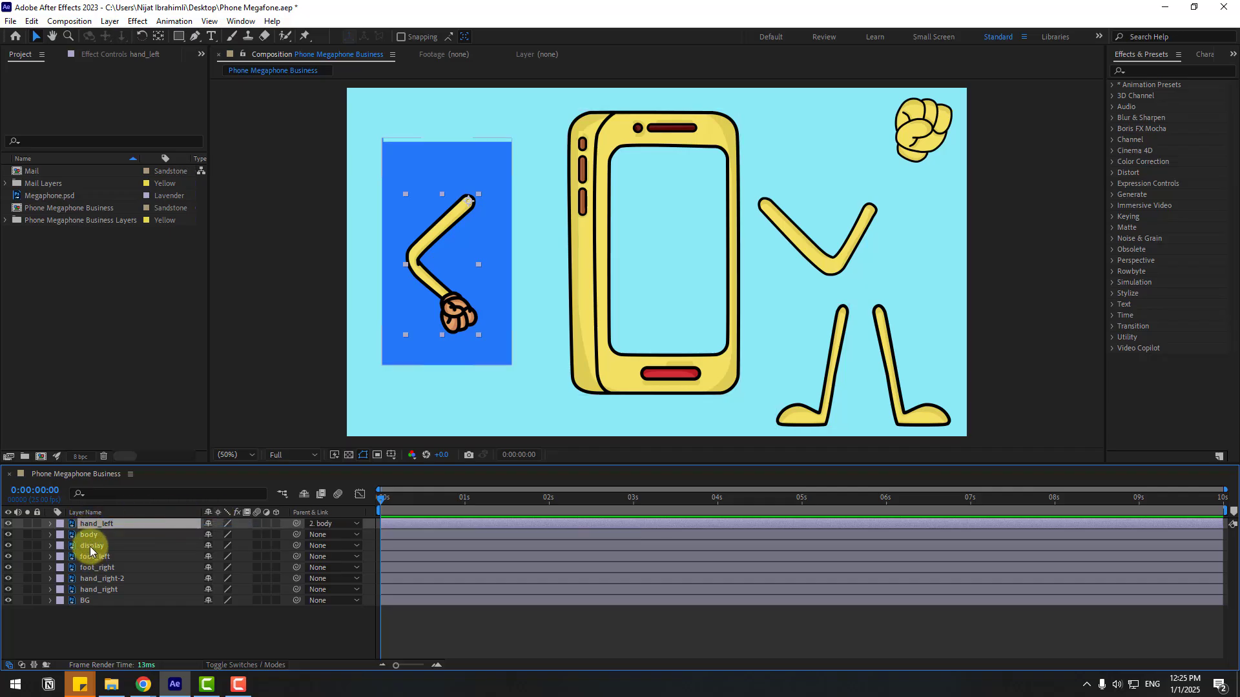
Step: Place the blue display layer behind the phone's screen opening and parent it to the body layer
click(90, 547)
drag(488, 303, 695, 289)
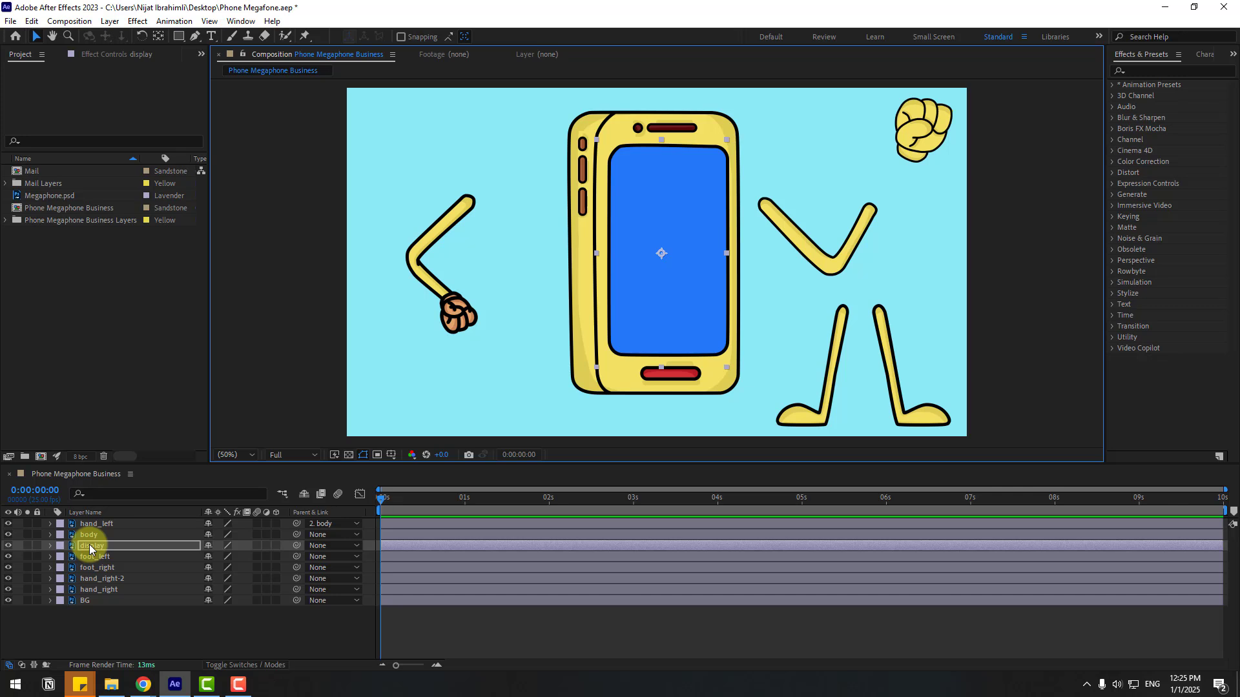
click(727, 253)
drag(295, 544, 98, 536)
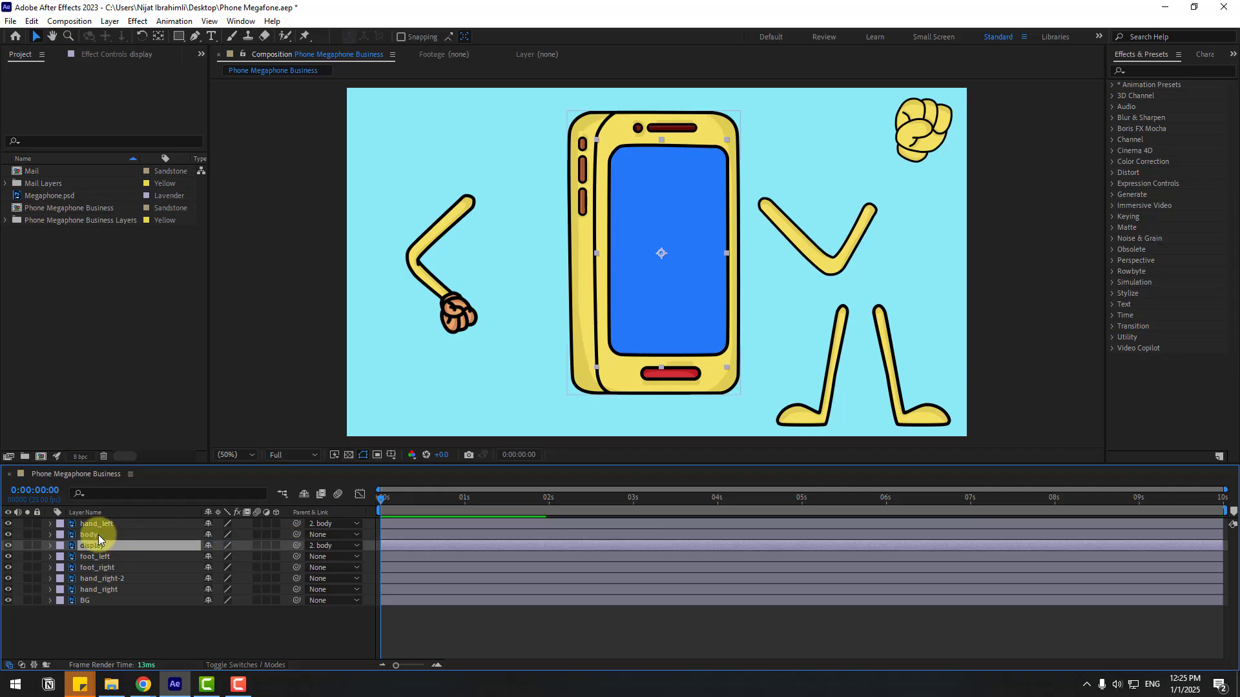
Step: Move foot_left and foot_right together under the phone body and parent both to the body layer
click(91, 557)
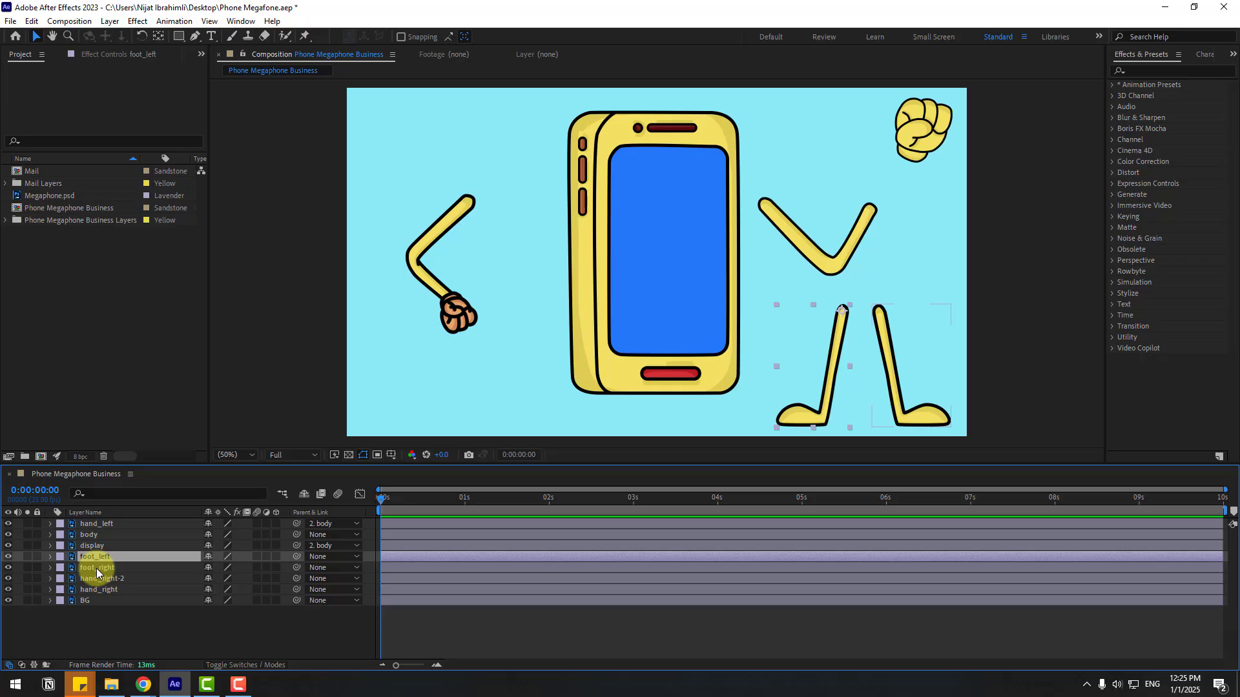
shift+click(95, 568)
drag(829, 369, 624, 437)
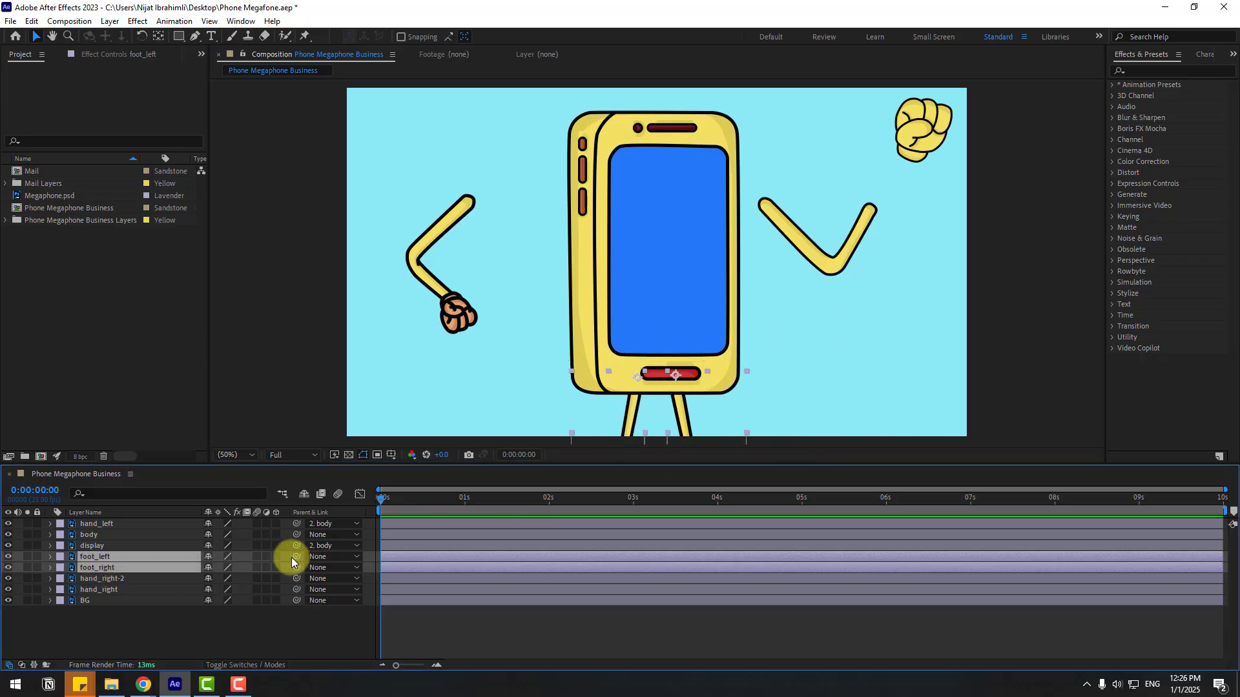
drag(297, 557, 86, 537)
Step: Parent the hand_right-2 layer to hand_right, and hand_right to the body layer
click(117, 580)
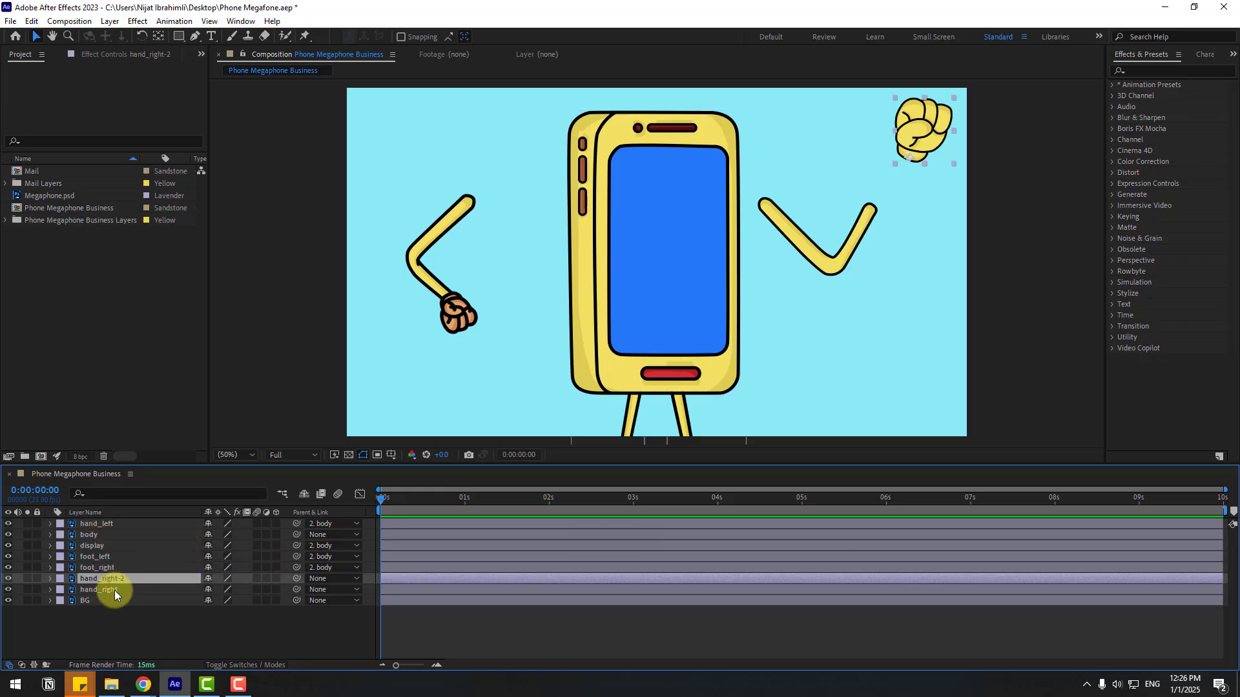
drag(297, 578, 107, 591)
click(107, 590)
drag(296, 589, 88, 536)
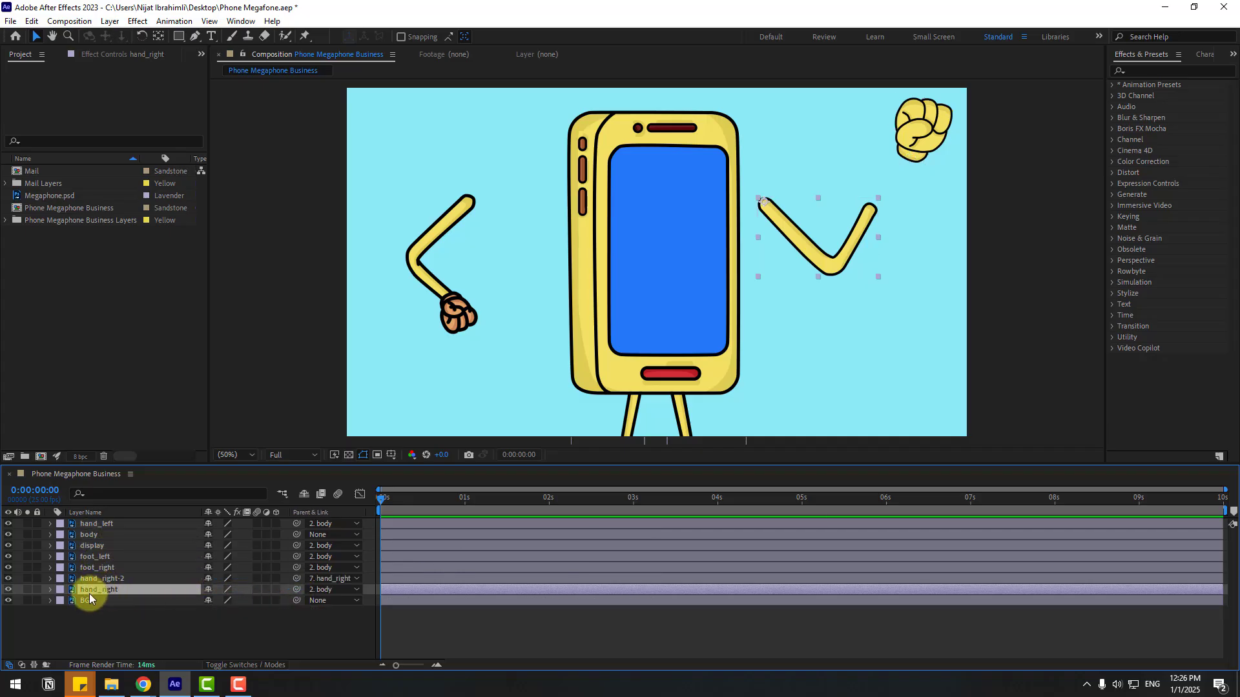
Step: Attach both arms to the sides of the phone body and place the loose fist on the end of hand_right
drag(783, 235, 745, 244)
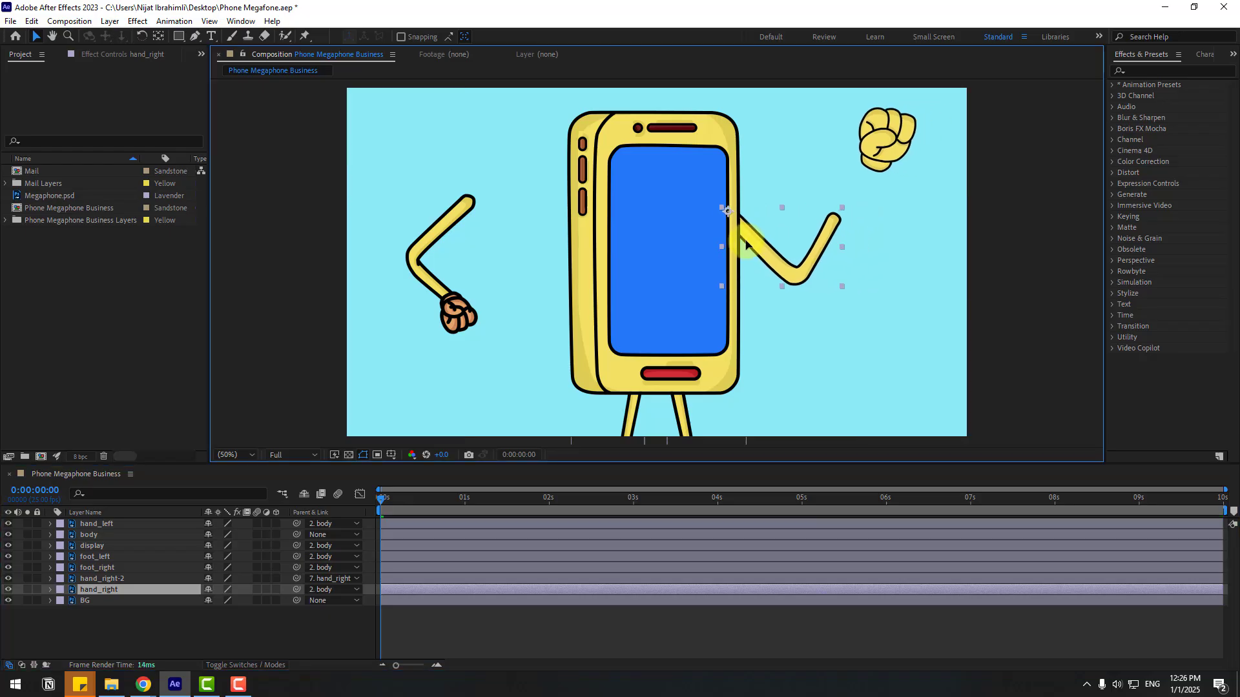
click(885, 149)
drag(893, 133, 854, 192)
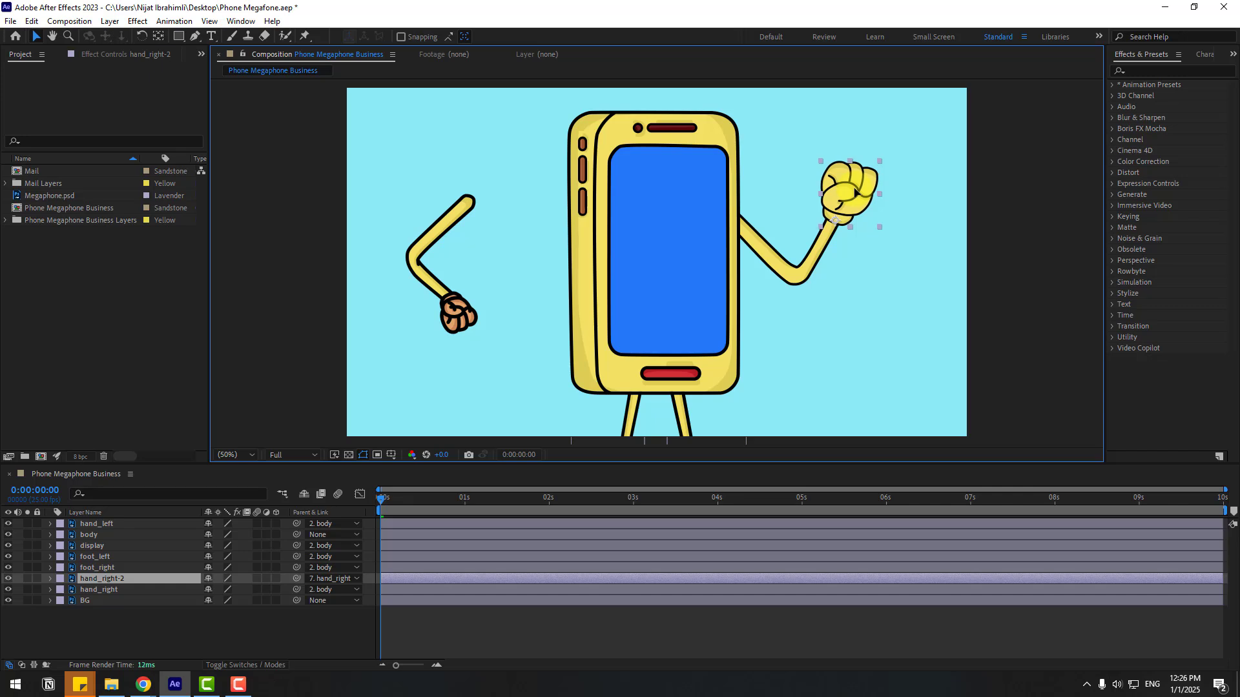
click(436, 288)
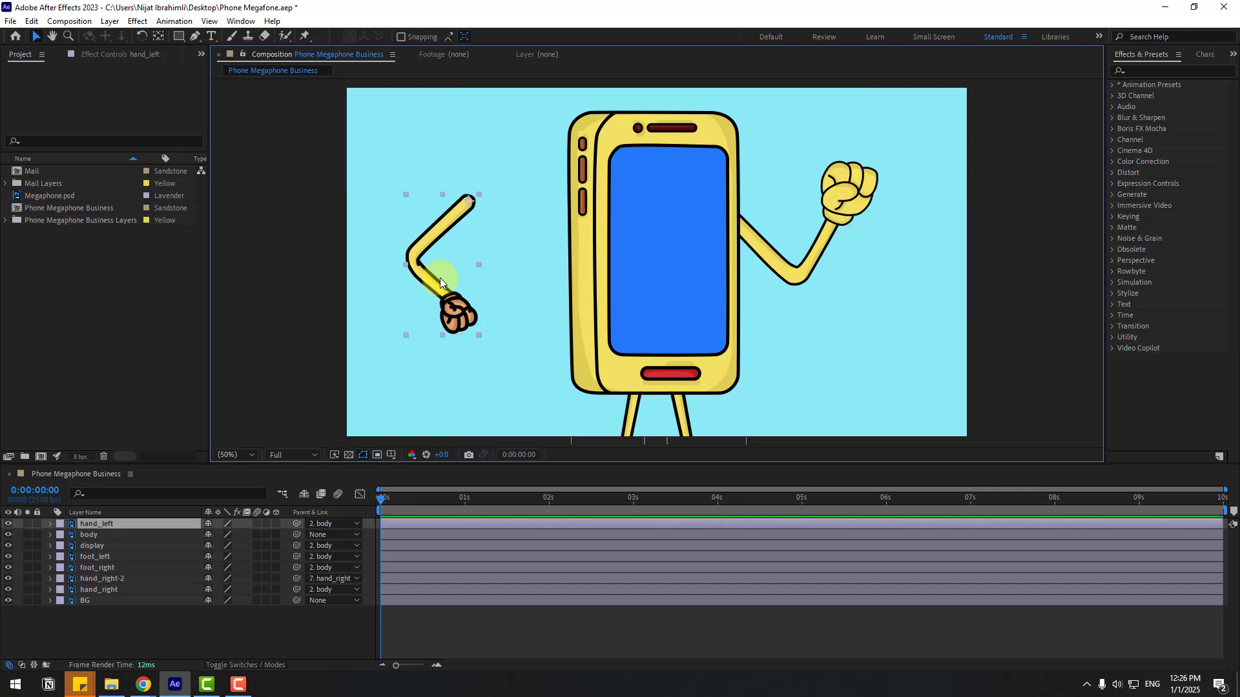
drag(428, 233, 543, 264)
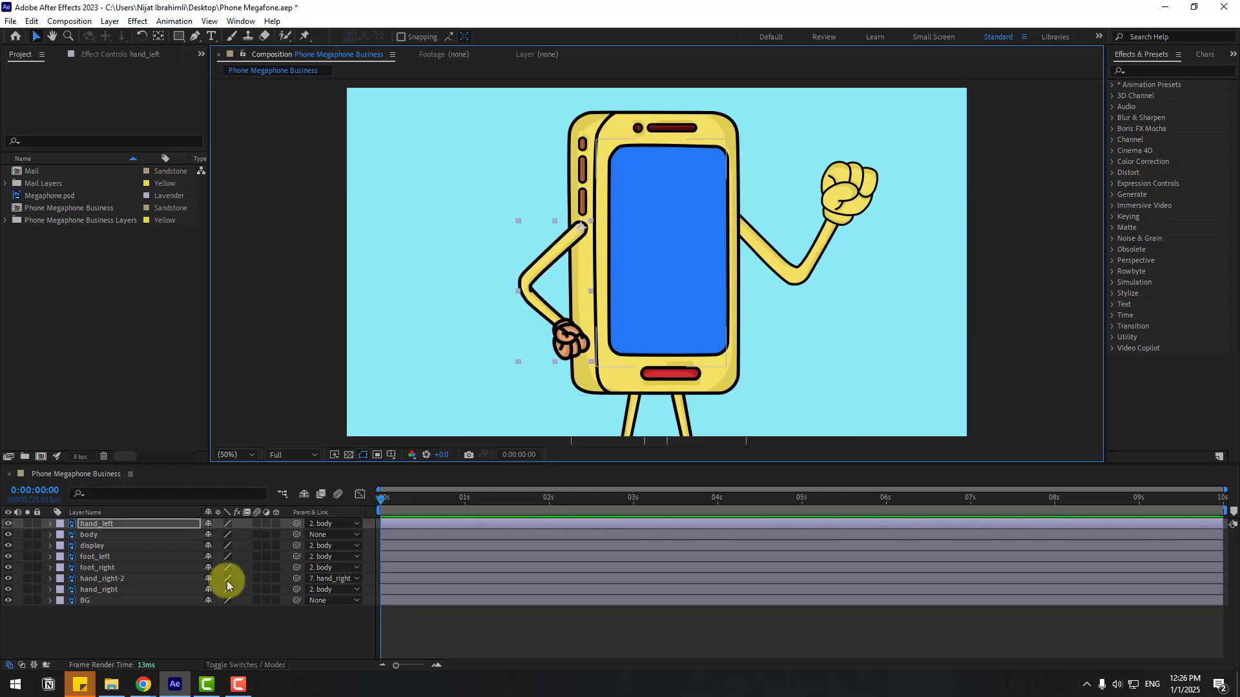
Step: Scale the body layer to 68% and move the character up so that its feet fit in the frame
click(89, 536)
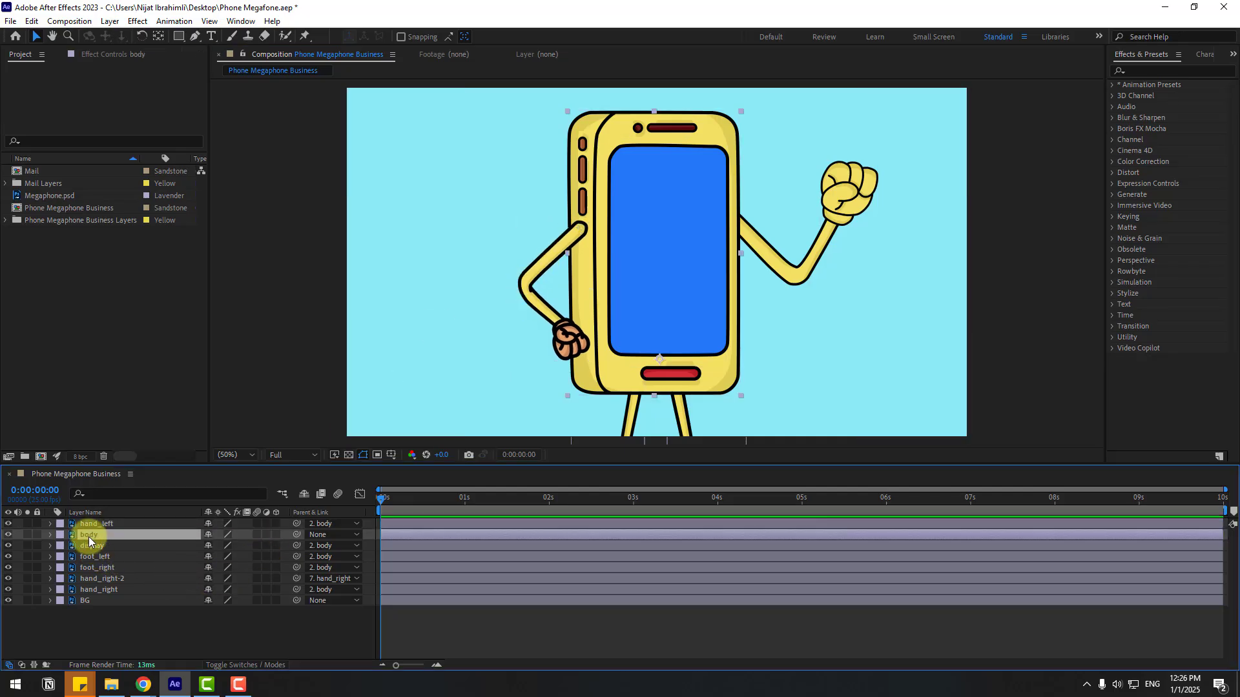
key(s)
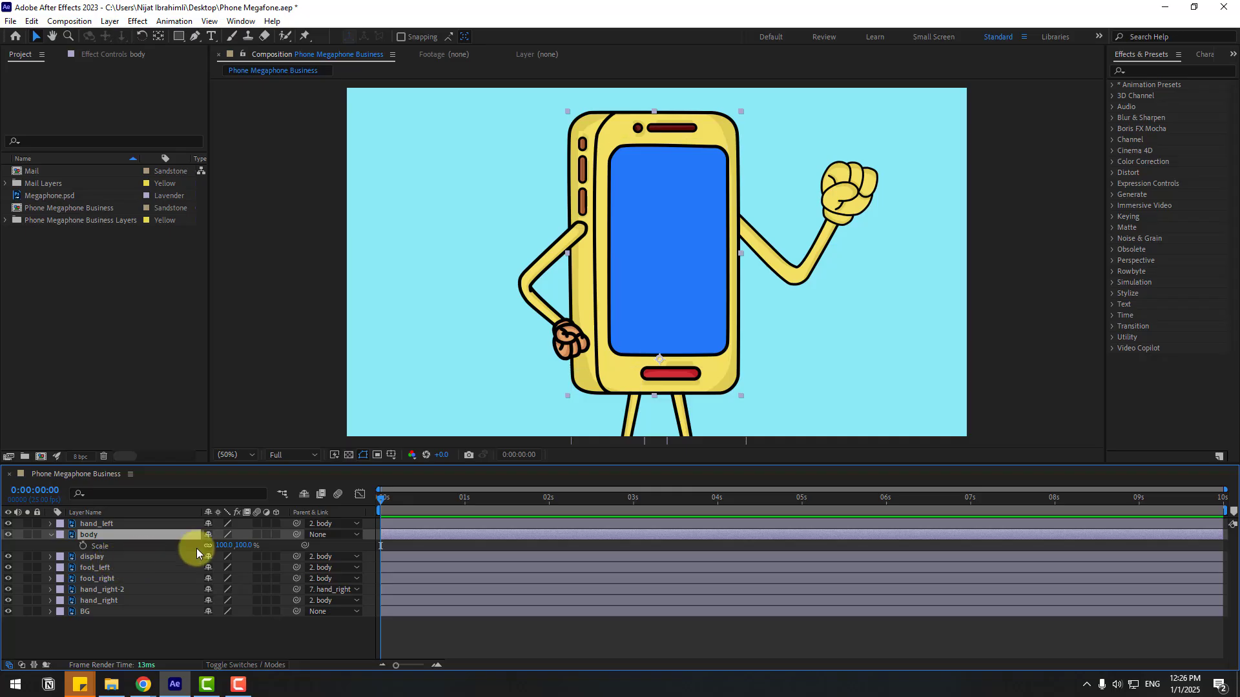
drag(217, 549, 517, 456)
drag(664, 362, 661, 316)
click(249, 494)
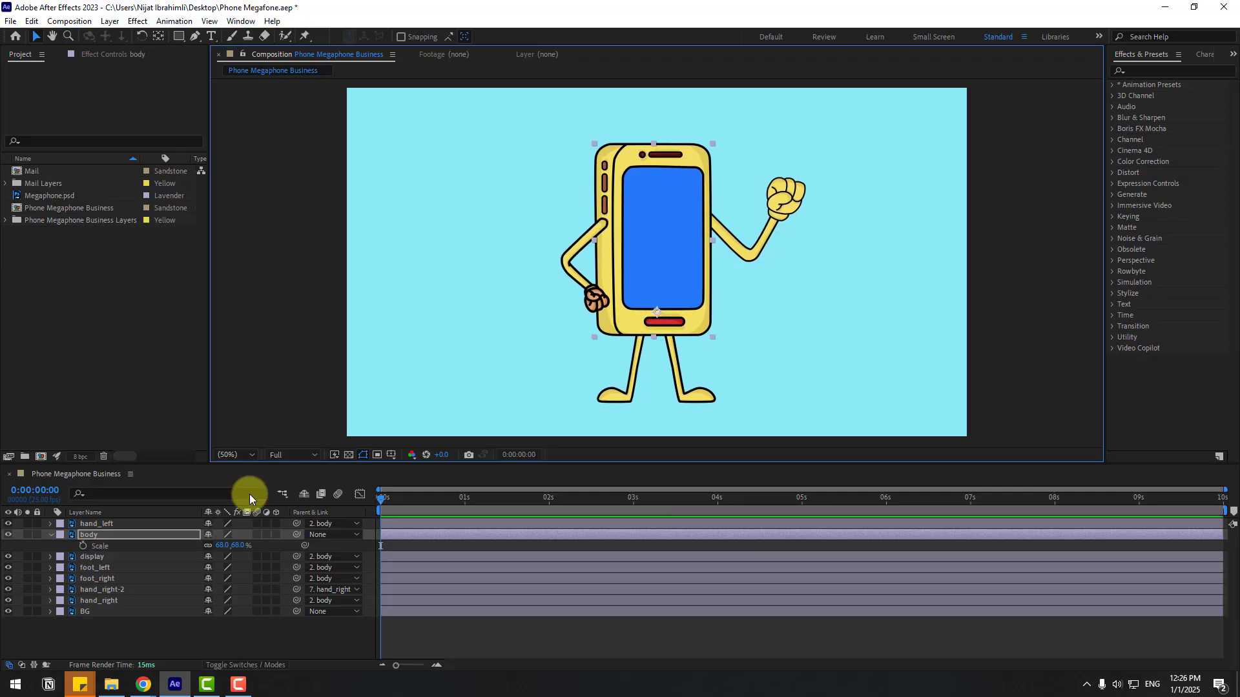
click(49, 533)
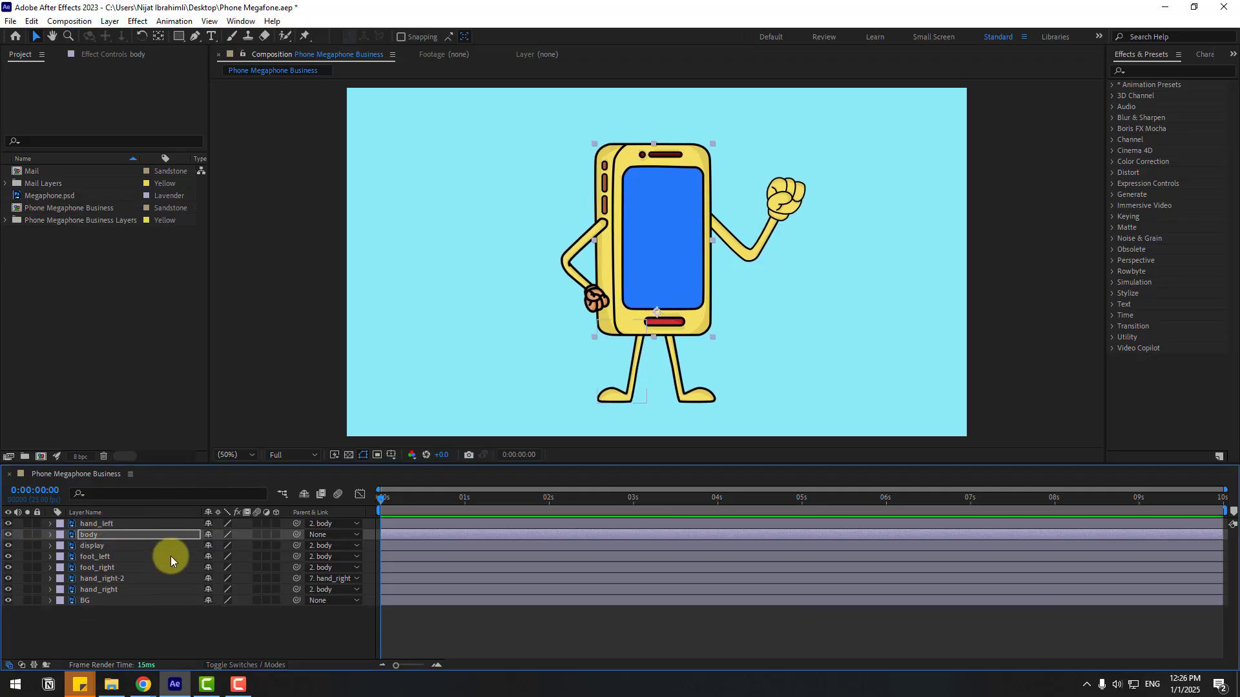
Step: Set the parent of the foot_left and foot_right layers to None
click(97, 557)
shift+click(96, 571)
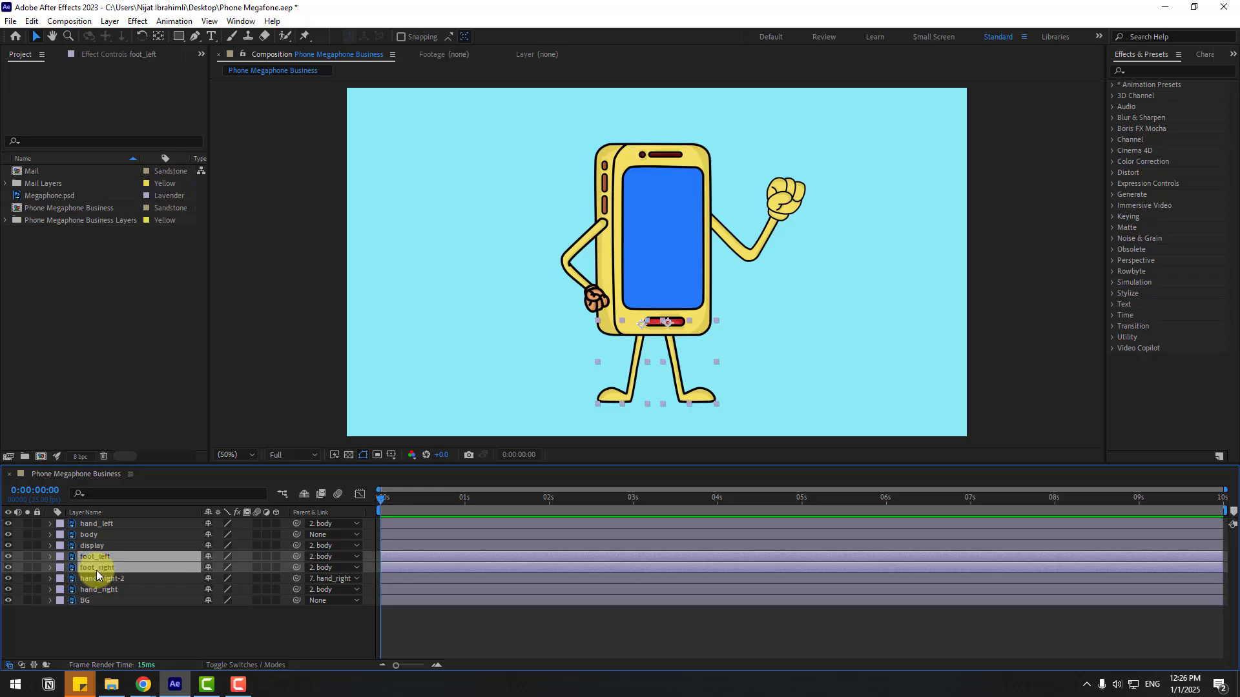
click(310, 556)
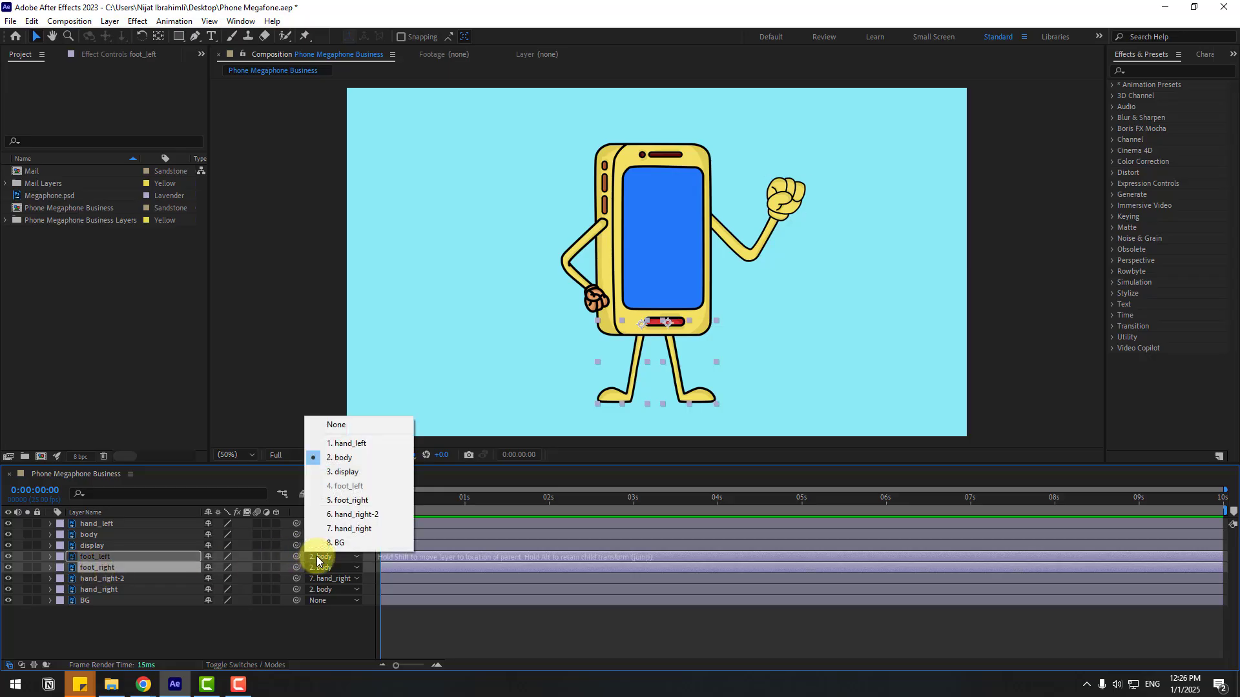
click(337, 425)
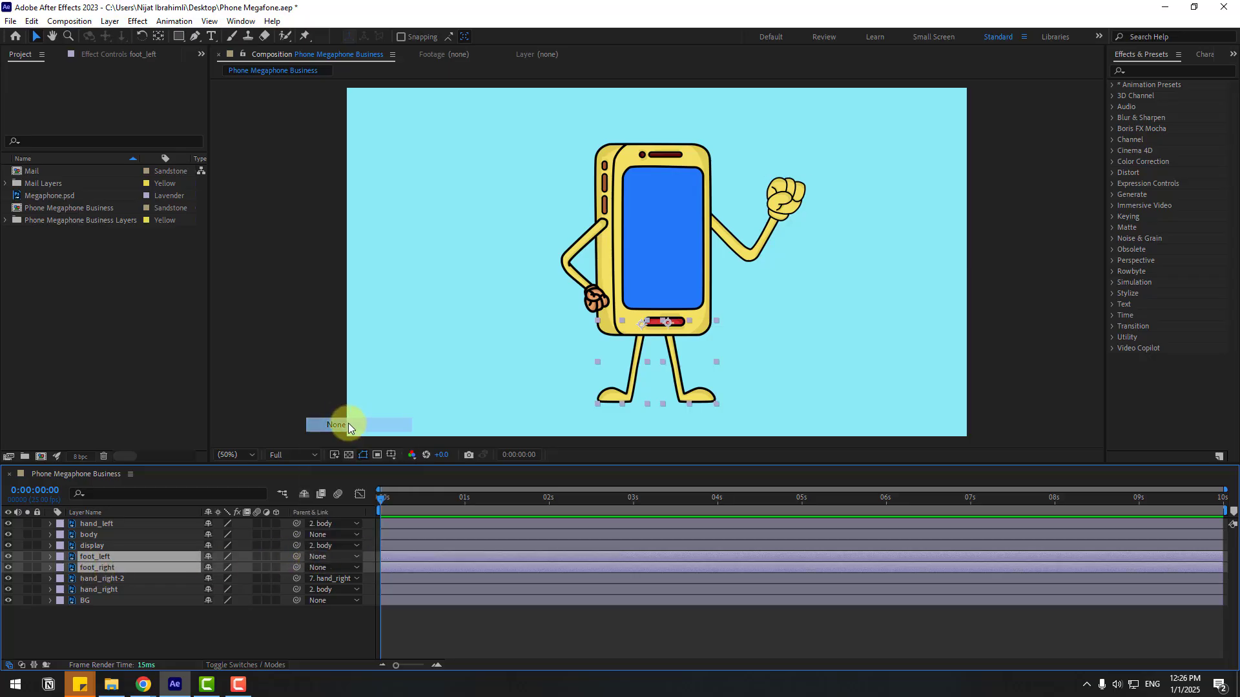
click(218, 629)
Step: Try rotating the body layer to test how the linked character parts move
click(102, 533)
key(r)
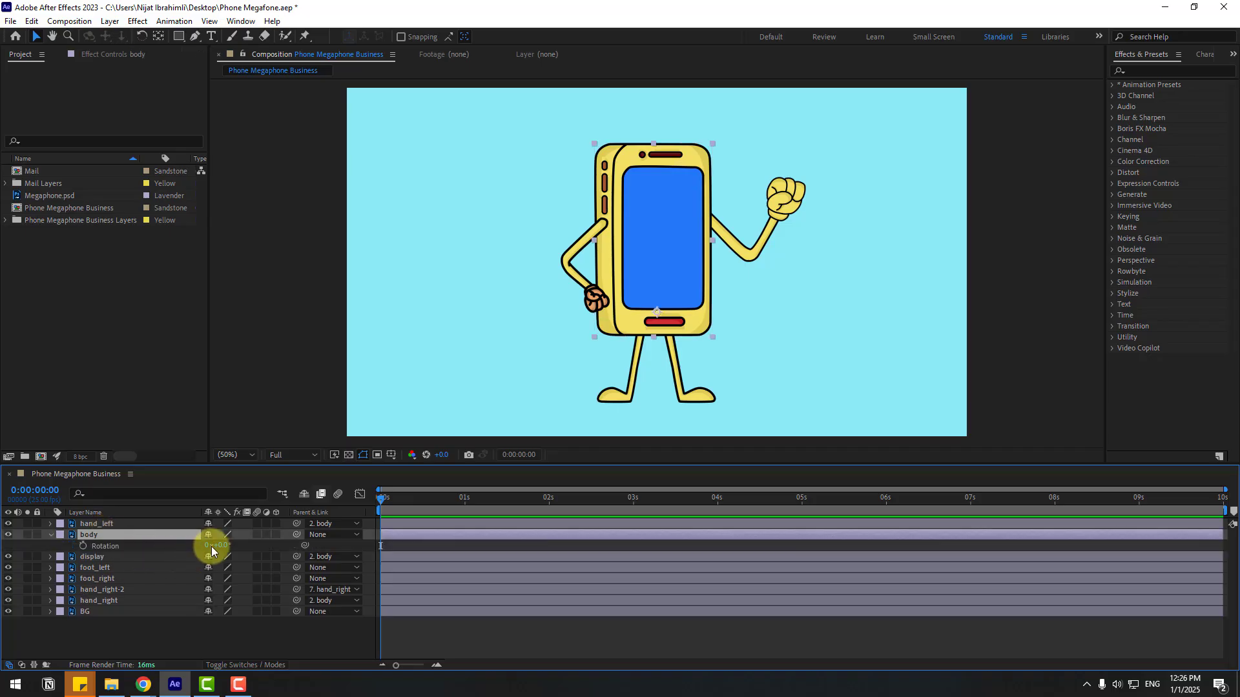
drag(226, 545, 69, 545)
click(52, 536)
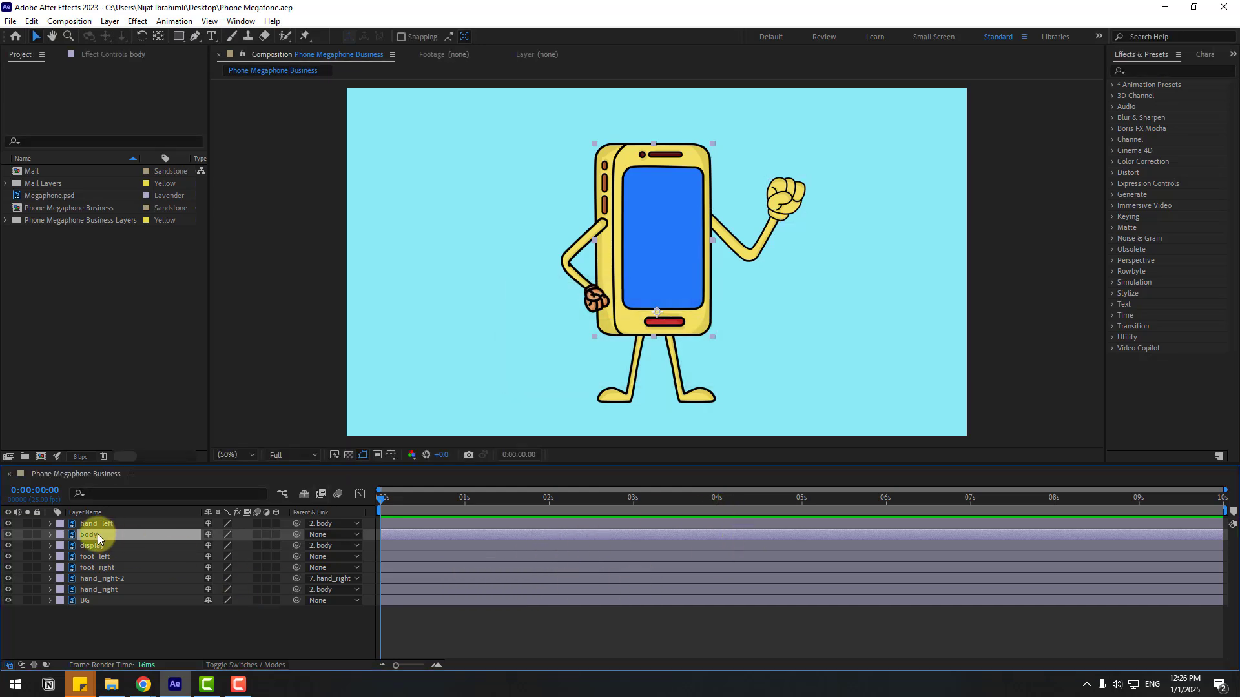
Step: Add a Rotation keyframe to the body layer at 0 seconds with a value of -4°
key(r)
click(84, 546)
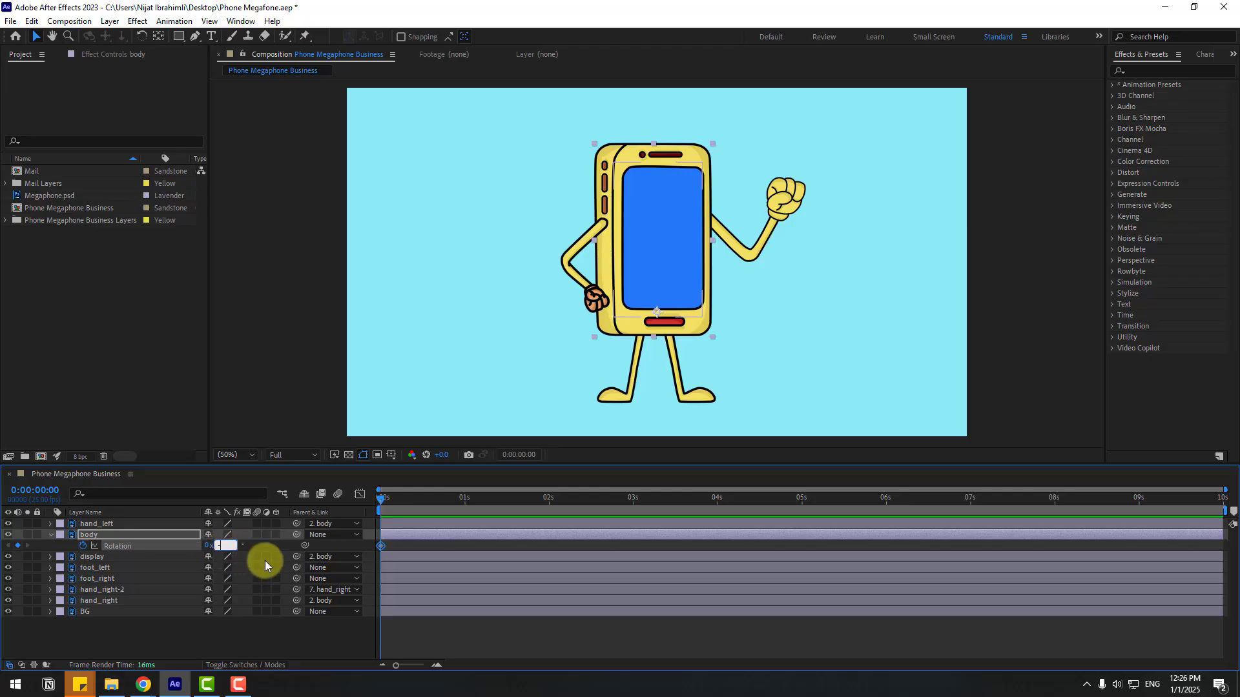
text(-4)
key(Return)
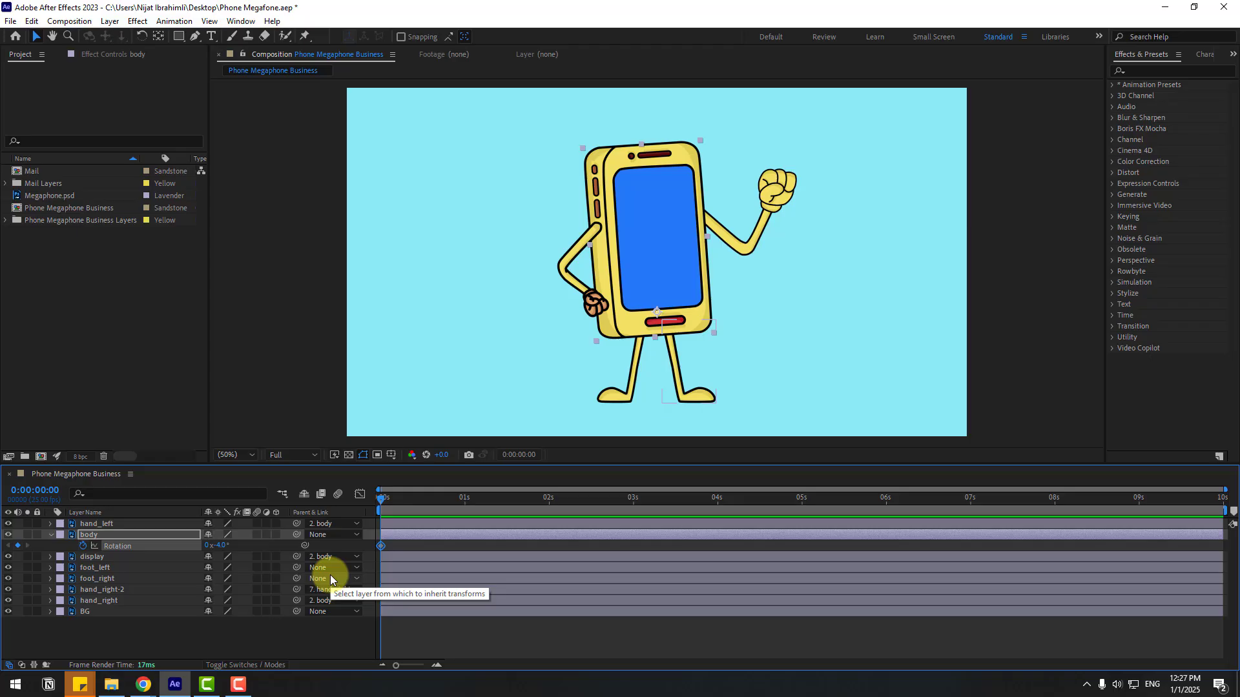
Step: Add a Rotation keyframe of 4° to the body layer at frame 10
key(shift+Page_Down)
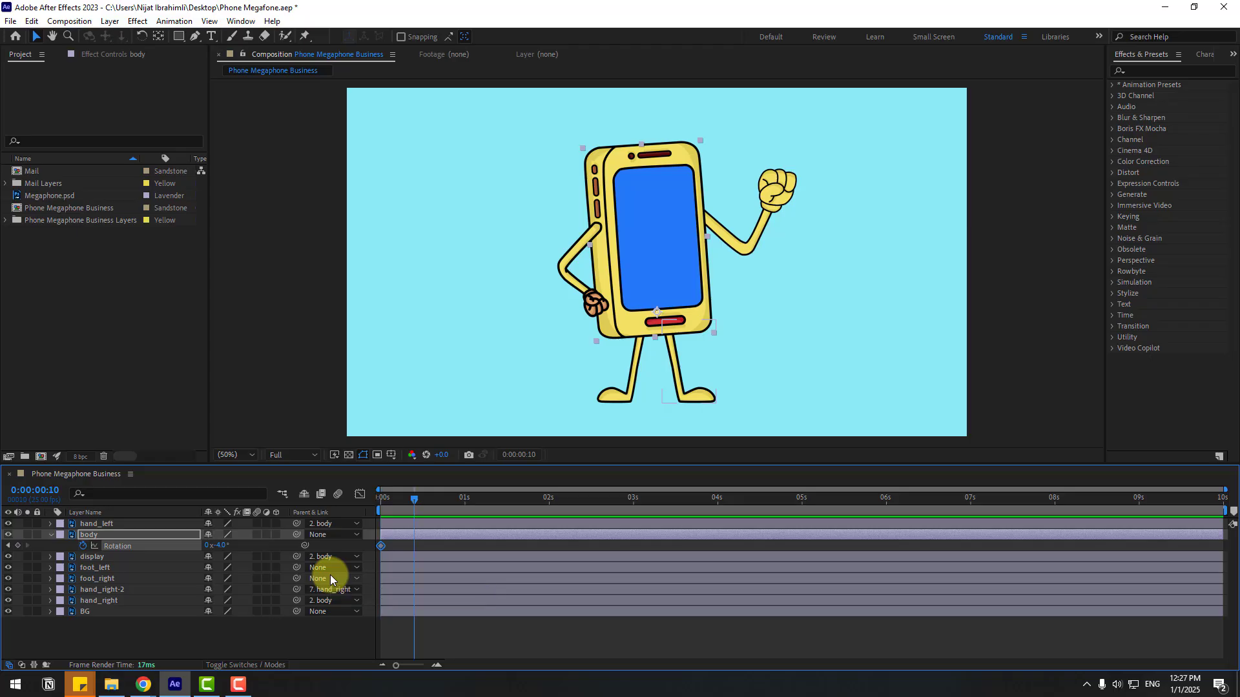
click(218, 546)
text(4)
key(Return)
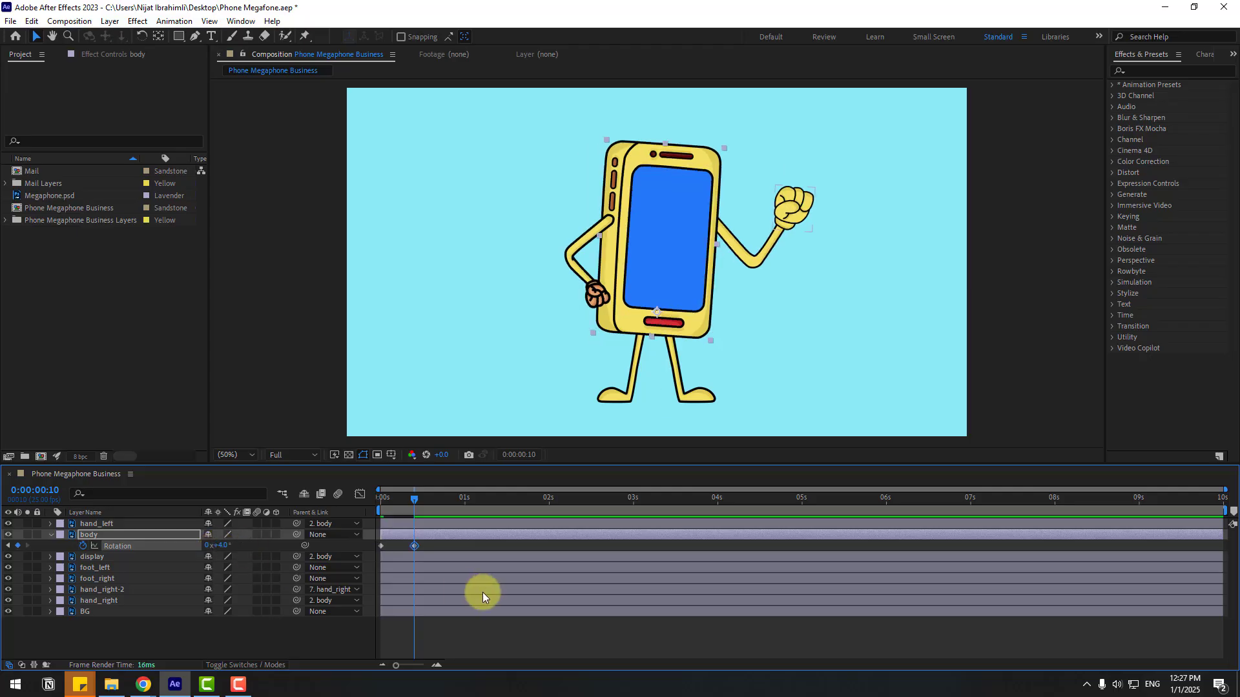
Step: Copy the body's first Rotation keyframe to frame 20
key(shift+Page_Down)
click(381, 545)
key(ctrl+c)
key(ctrl+v)
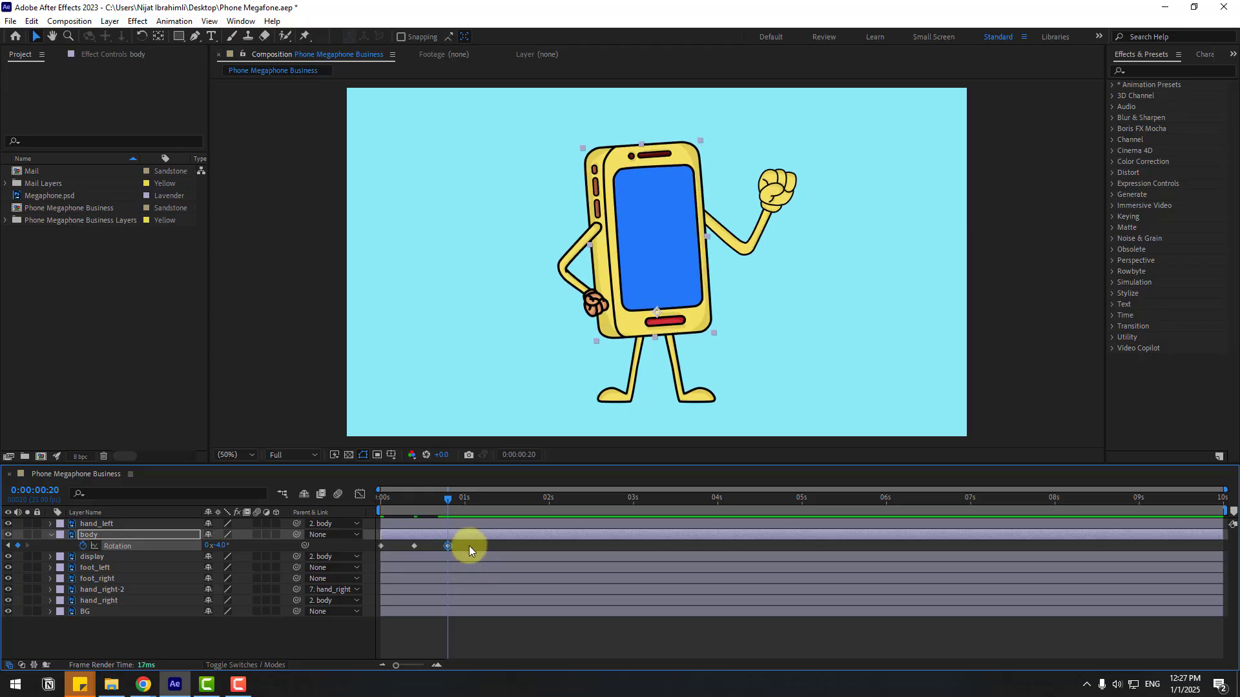
Step: Apply Easy Ease to the body's three Rotation keyframes and preview the swaying motion
right_click(380, 546)
mouse_move(393, 536)
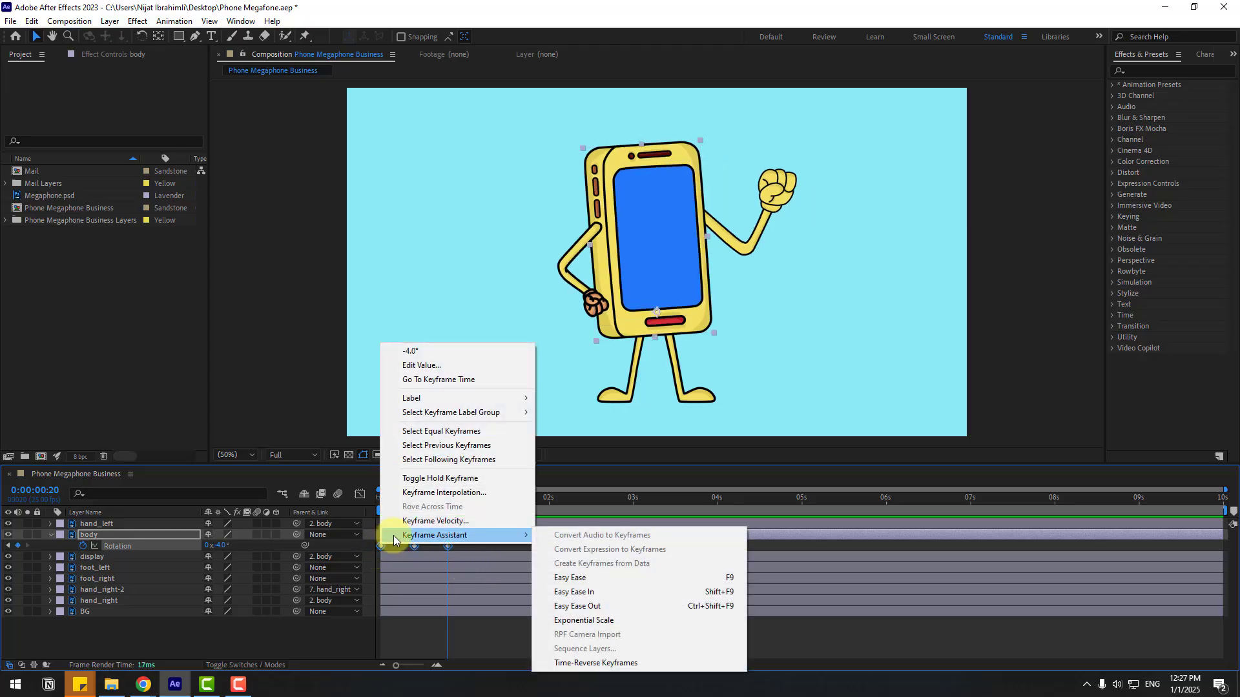
click(719, 576)
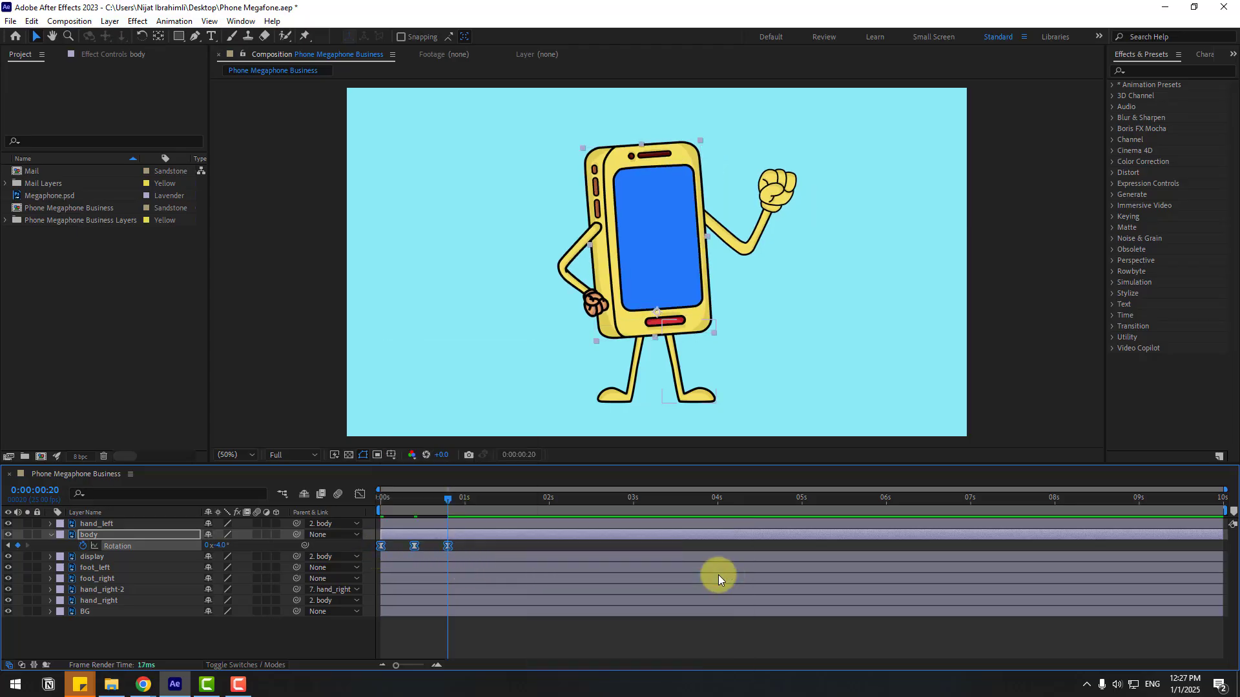
key(space)
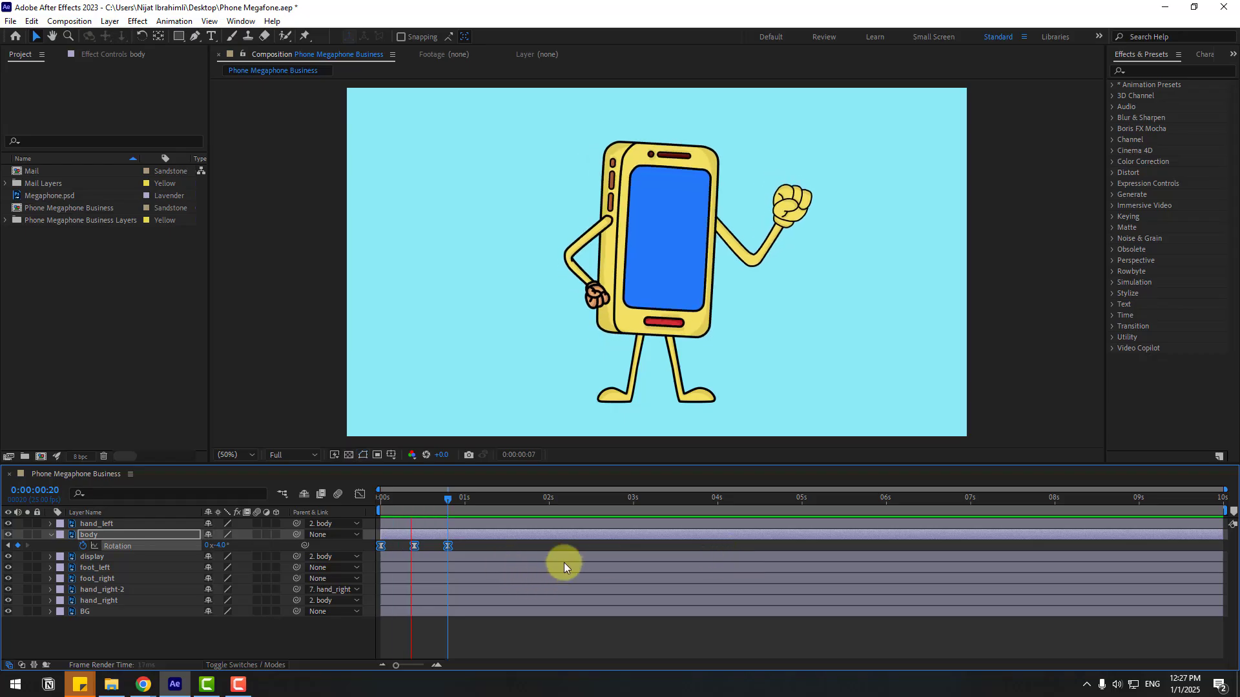
key(space)
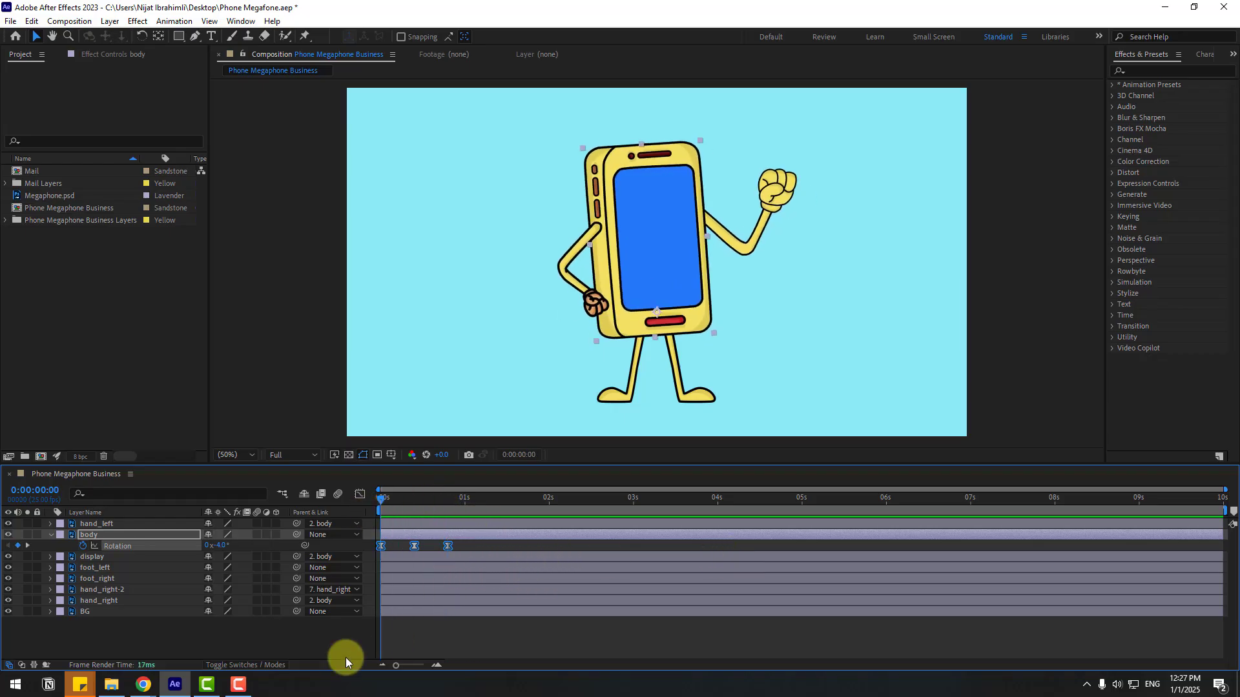
Step: Keyframe the body layer's Position at 0 seconds, then lower it to Y 711.5 at frame 10
click(80, 535)
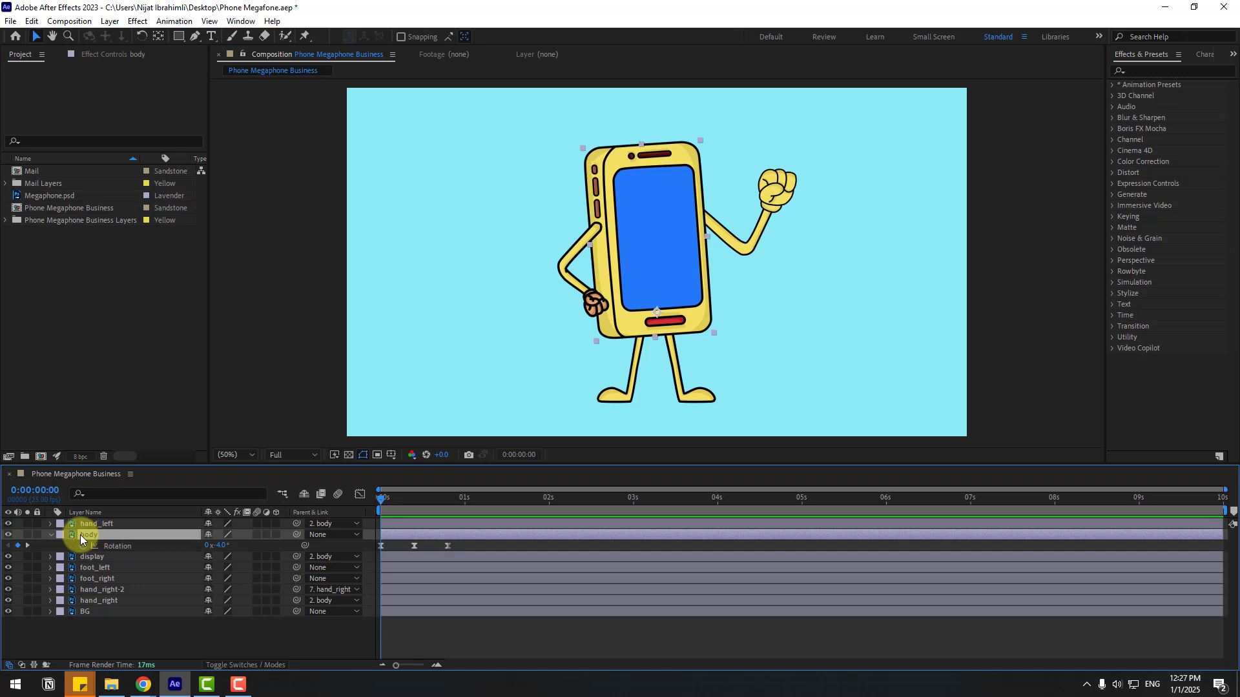
key(shift+p)
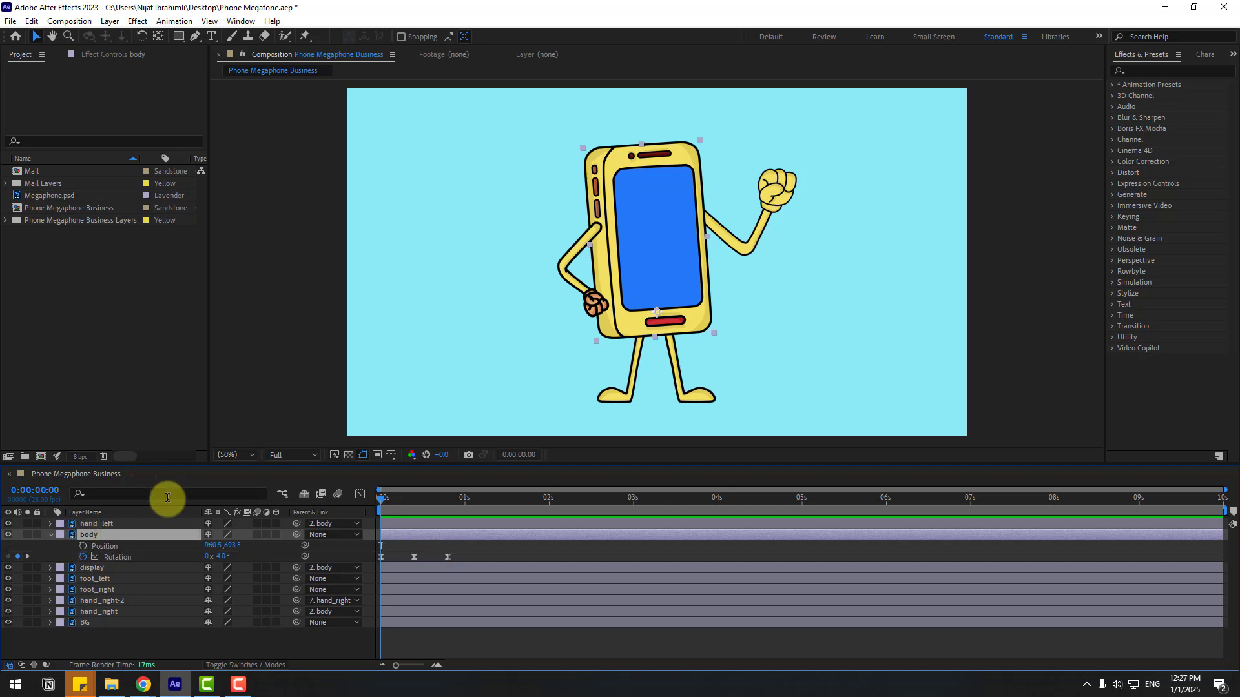
click(82, 547)
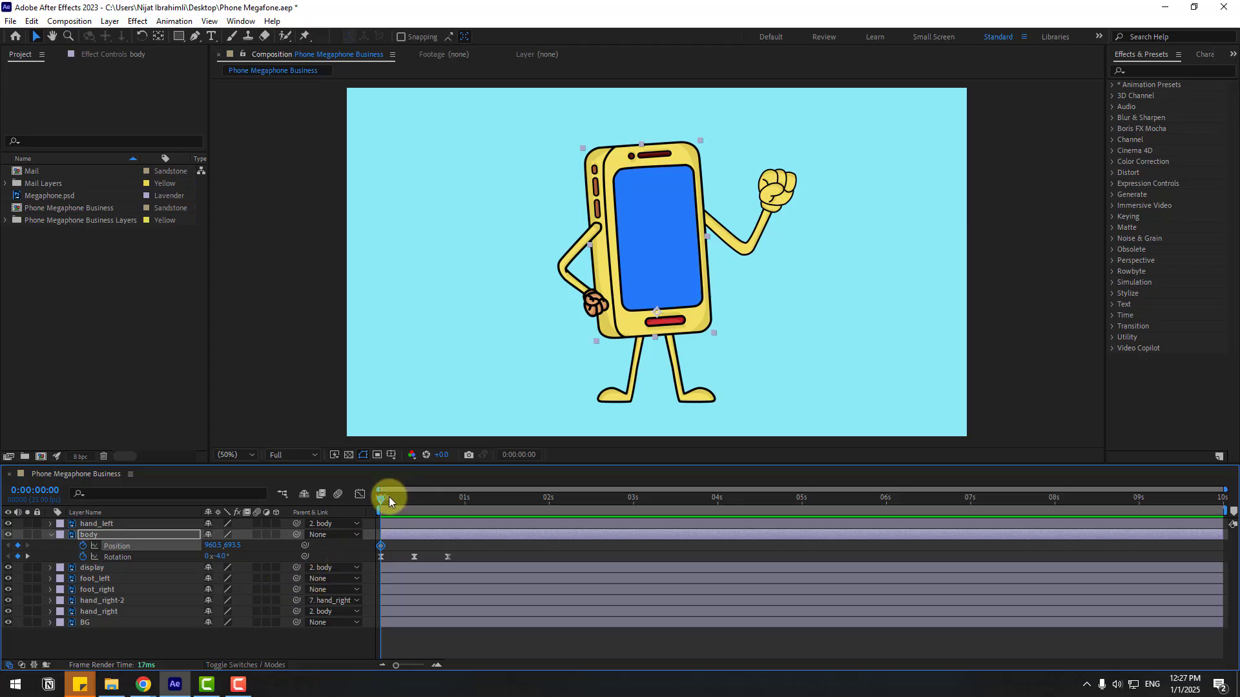
click(410, 502)
click(413, 503)
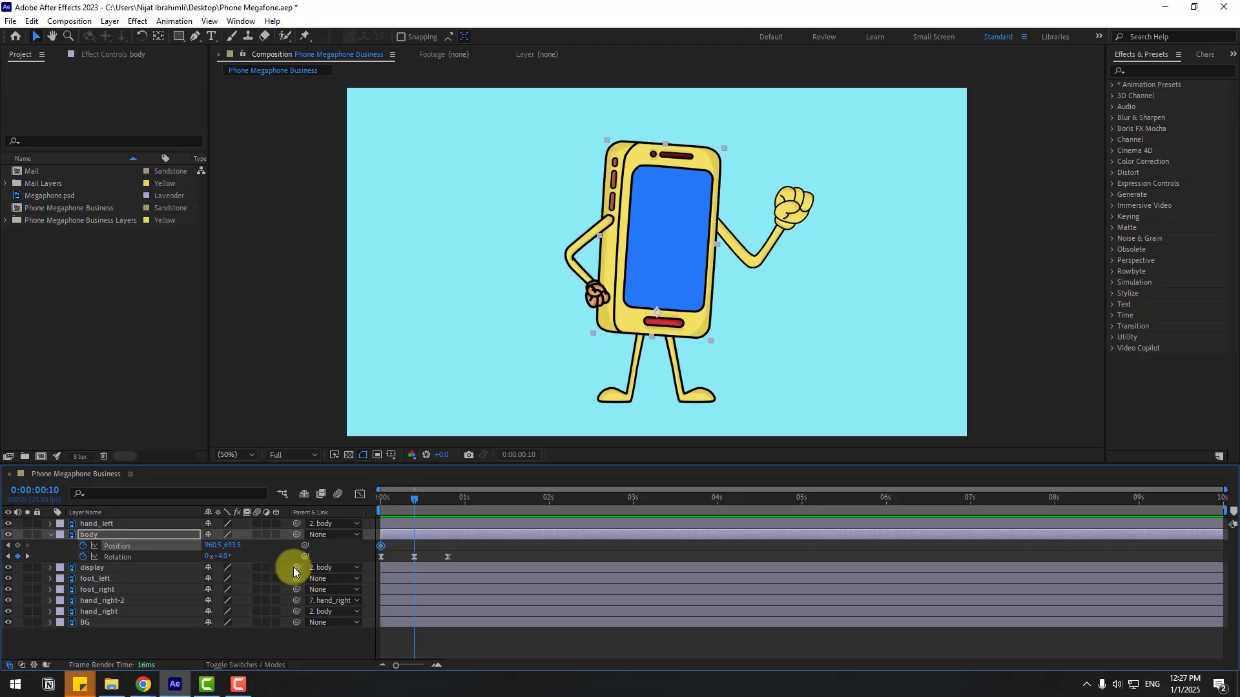
drag(237, 546, 271, 545)
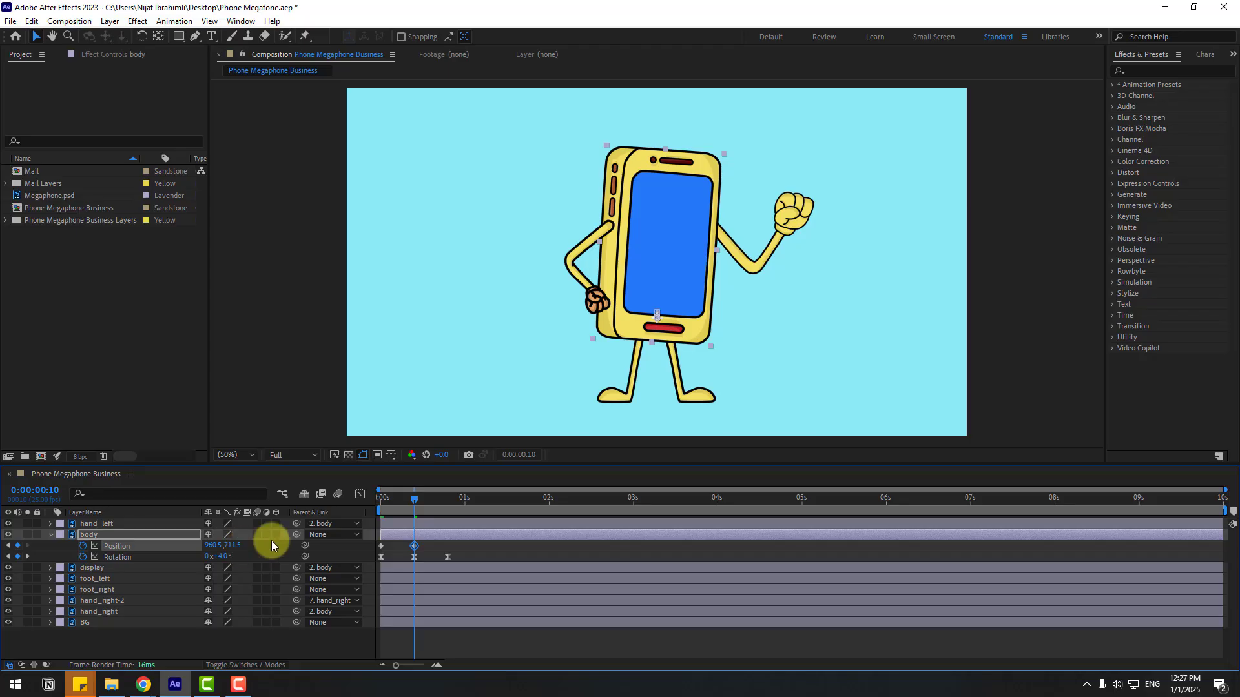
Step: Copy the body's first Position keyframe to frame 20
drag(418, 497, 448, 509)
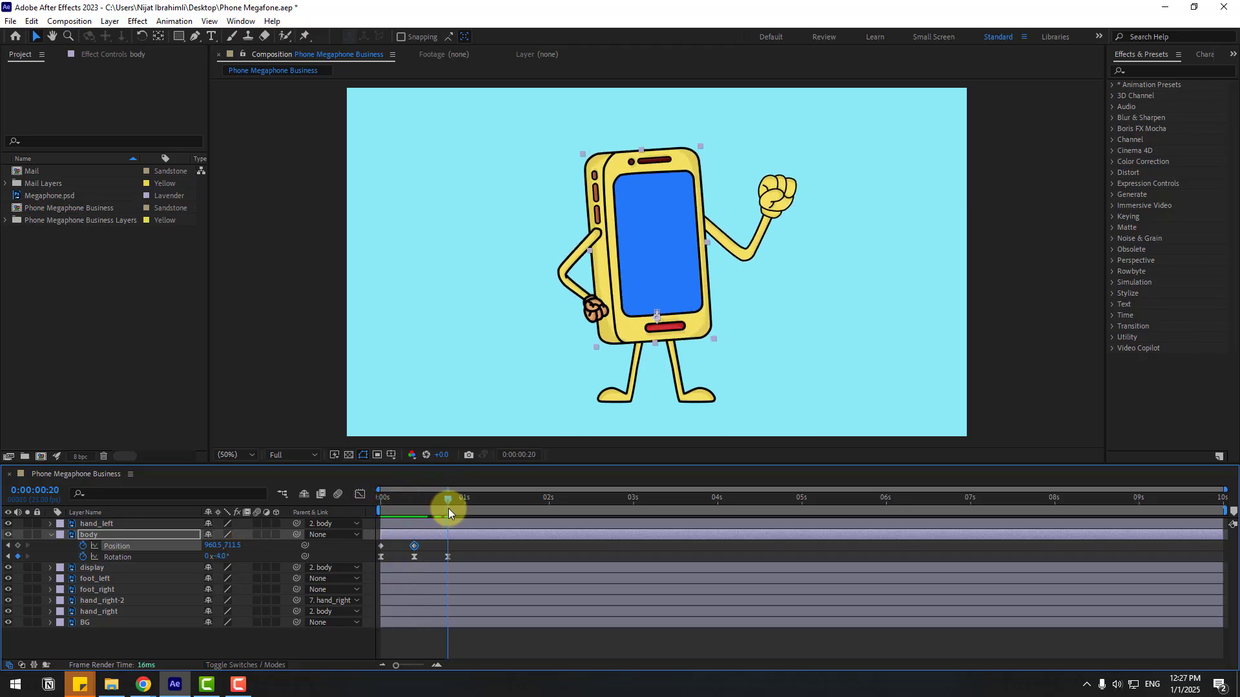
click(386, 546)
key(ctrl+v)
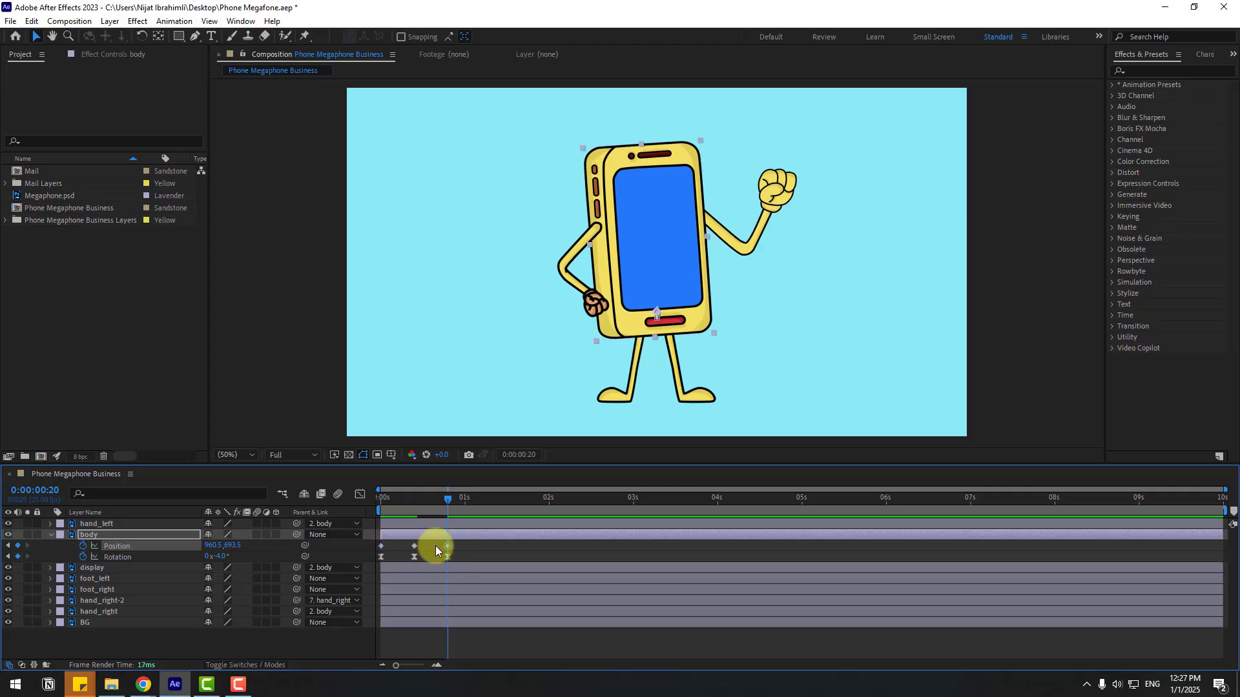
Step: Apply Easy Ease to the body's three Position keyframes and preview the combined movement
right_click(379, 545)
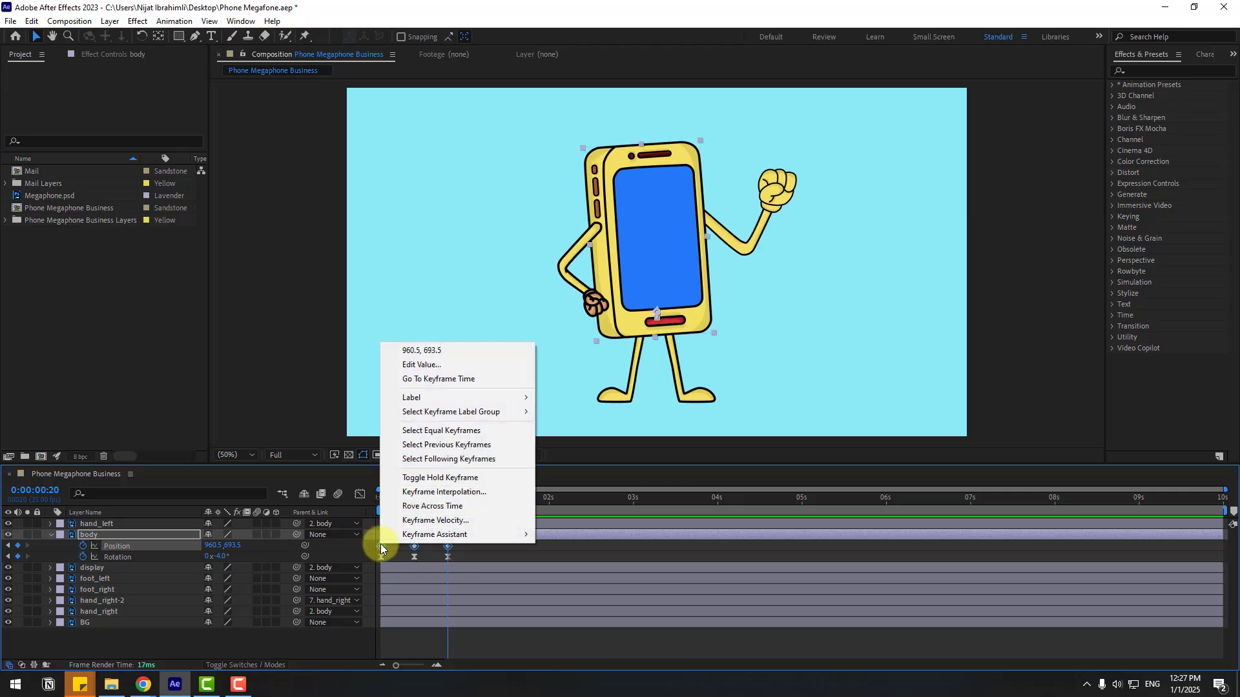
mouse_move(401, 537)
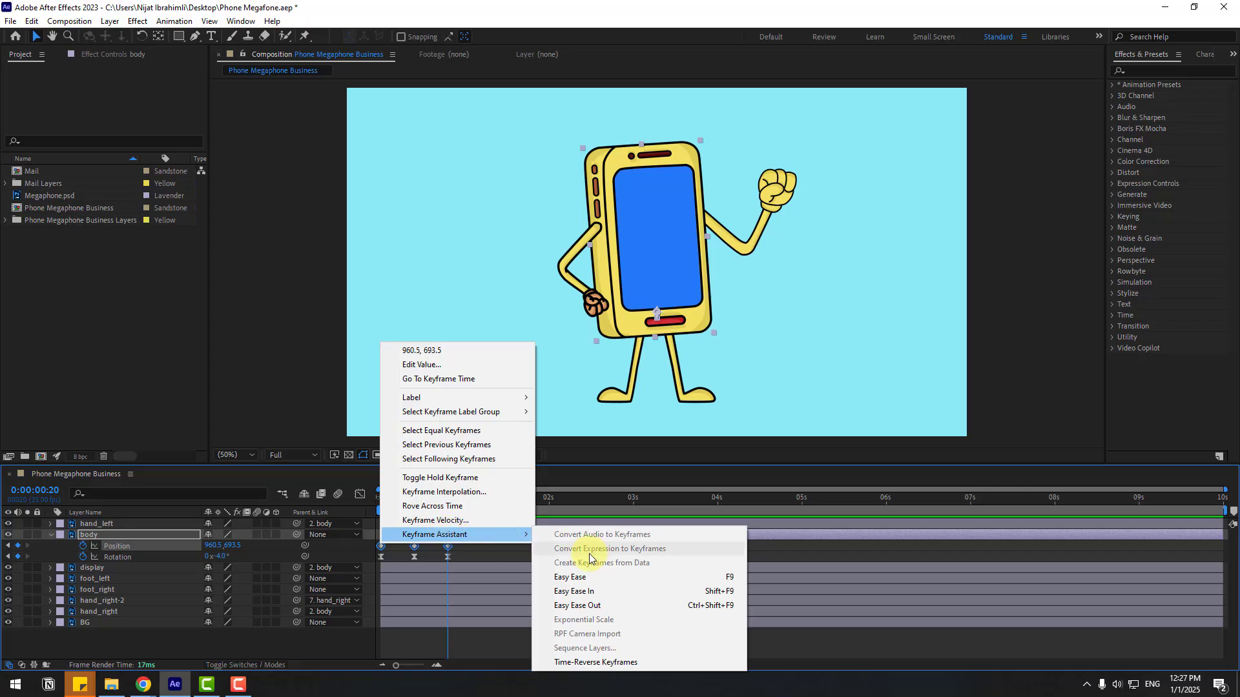
click(574, 579)
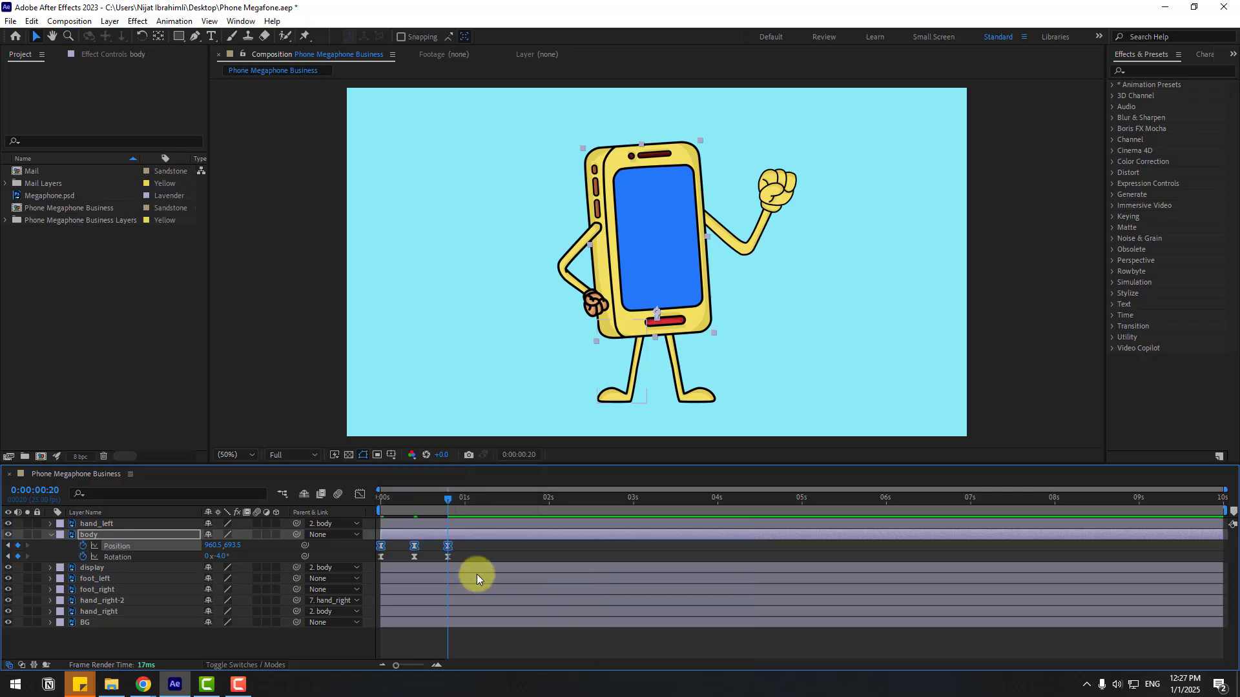
key(space)
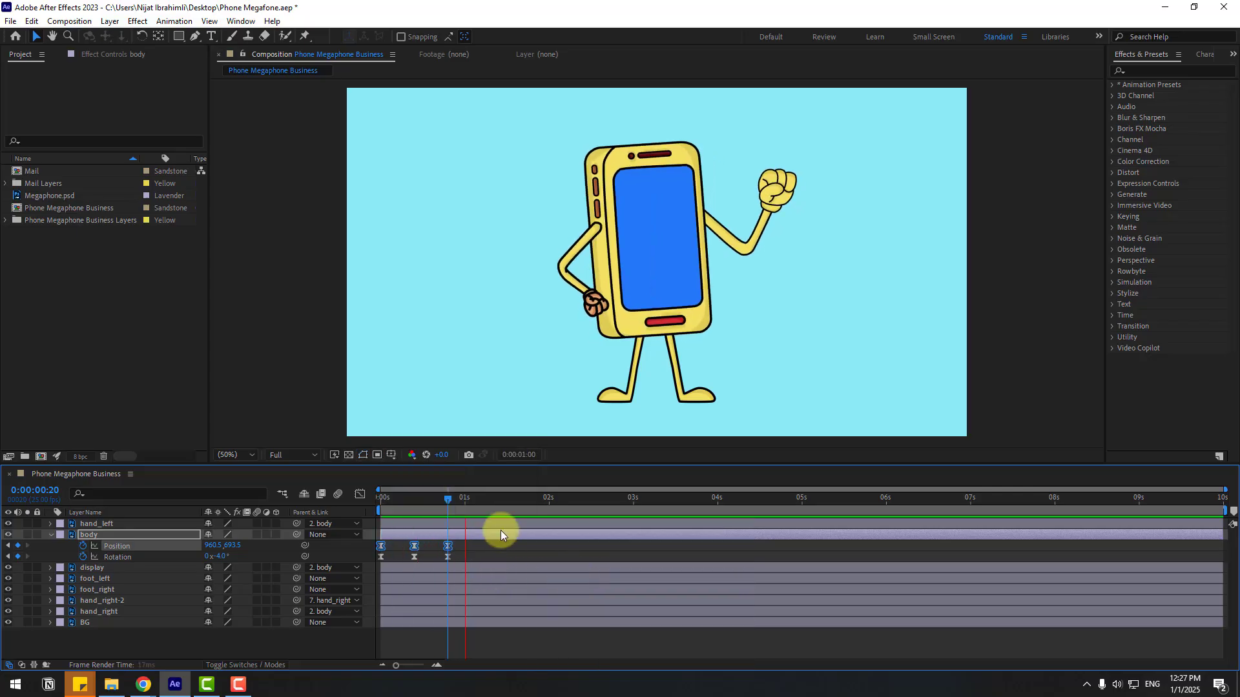
key(space)
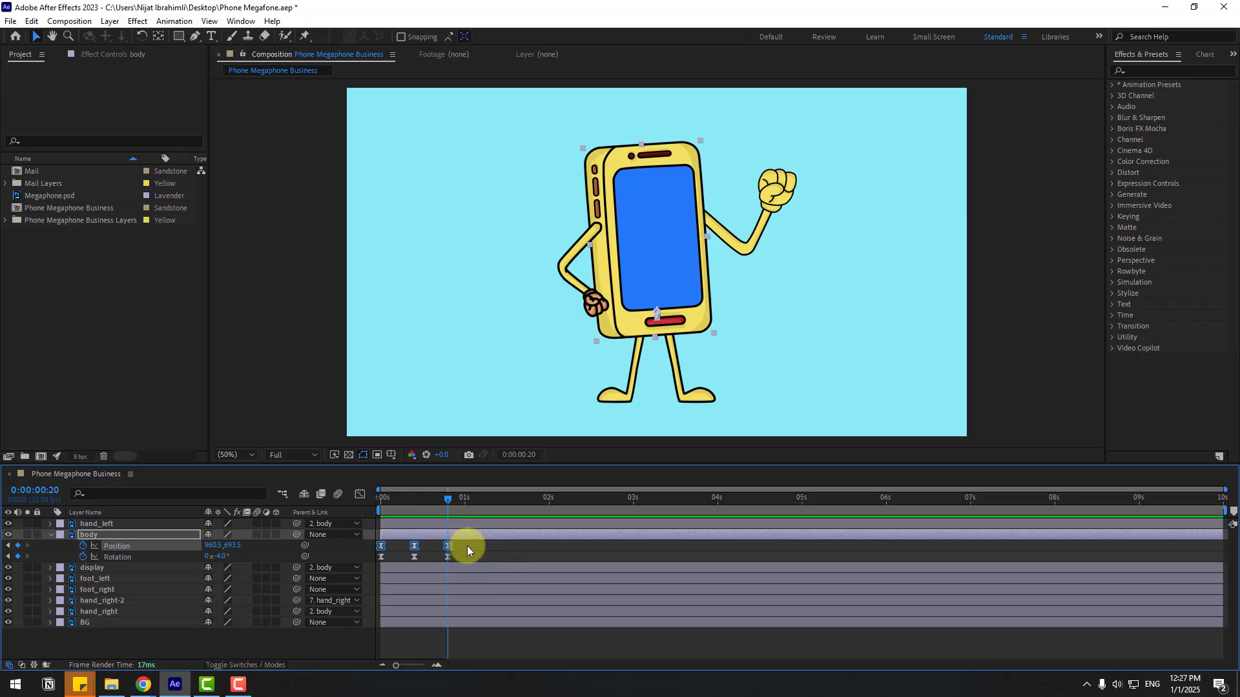
click(471, 556)
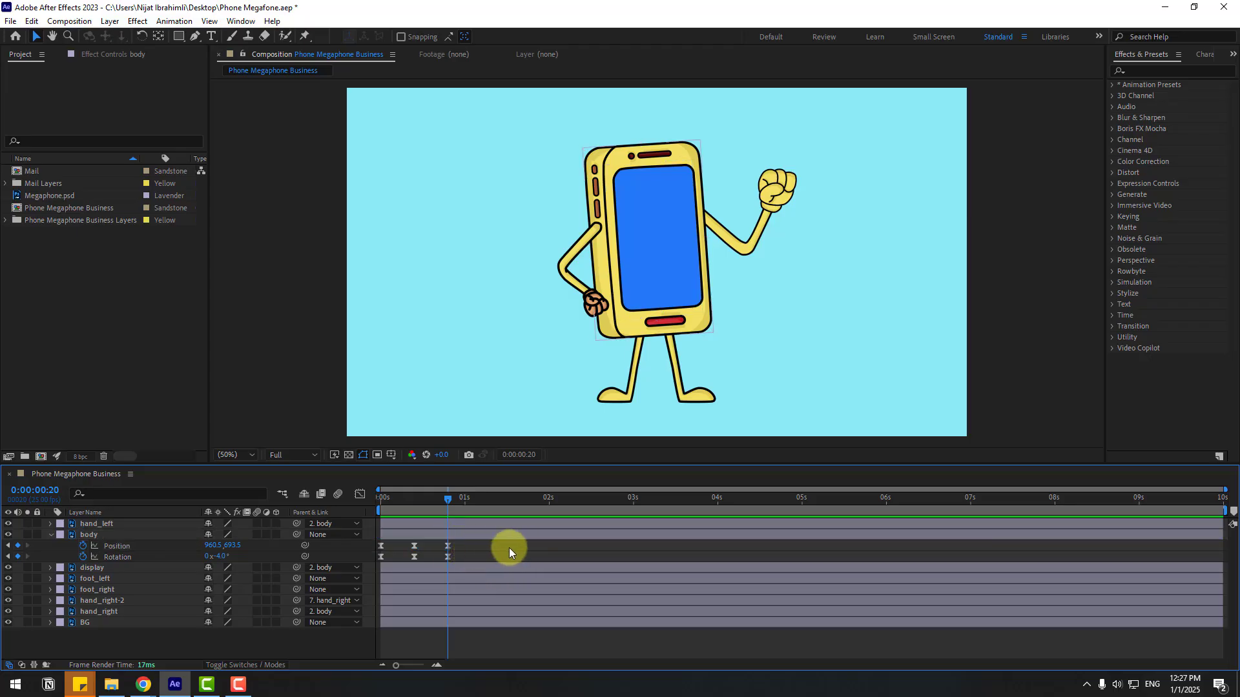
Step: Add the expression loopOutDuration(type = "cycle", duration = 0) to the body's Rotation and preview the loop
alt+click(83, 556)
click(253, 567)
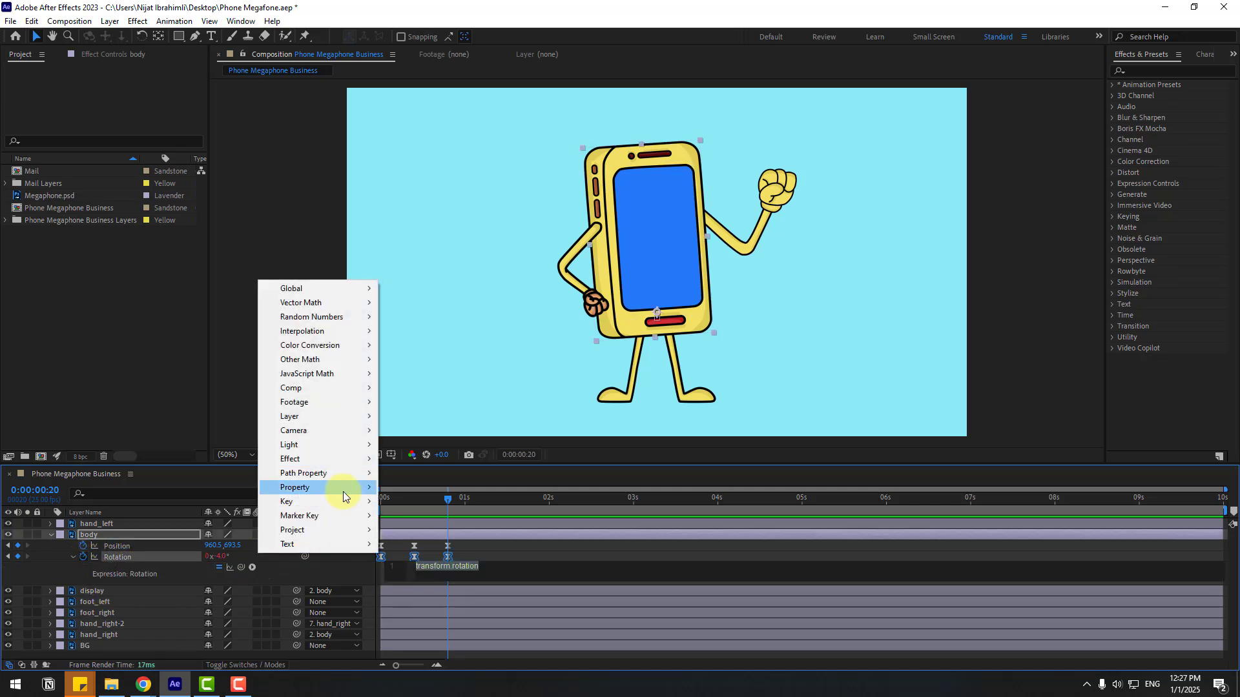
mouse_move(342, 491)
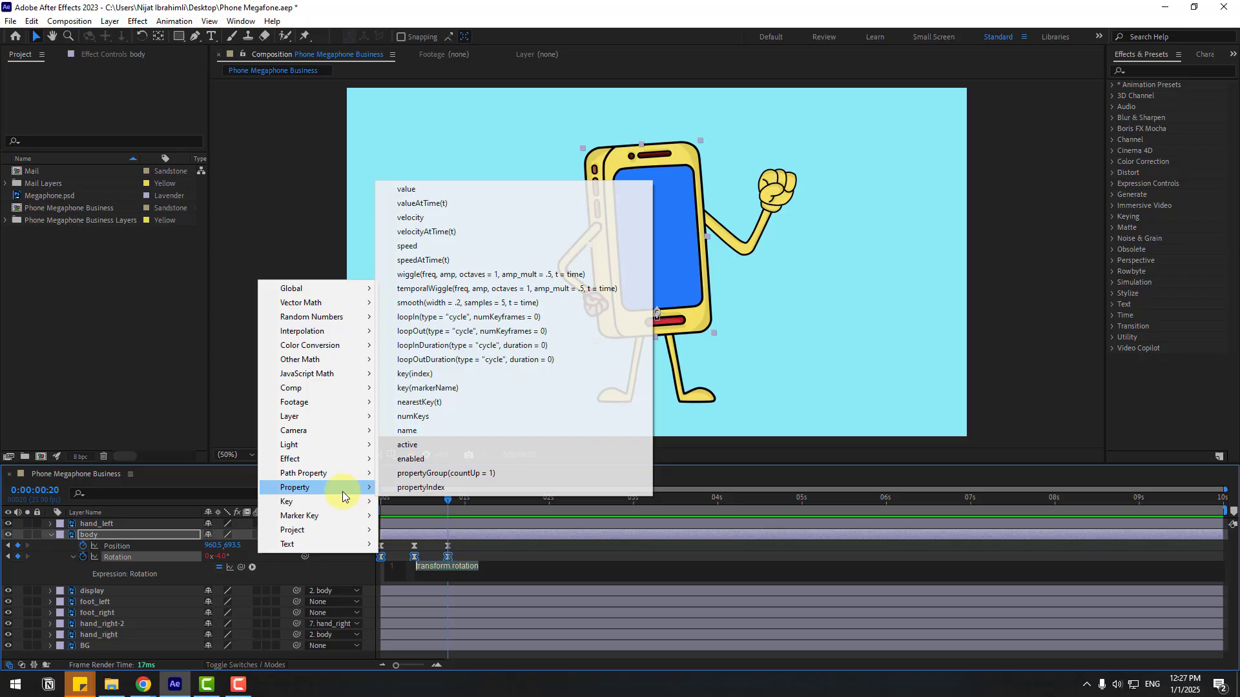
click(540, 359)
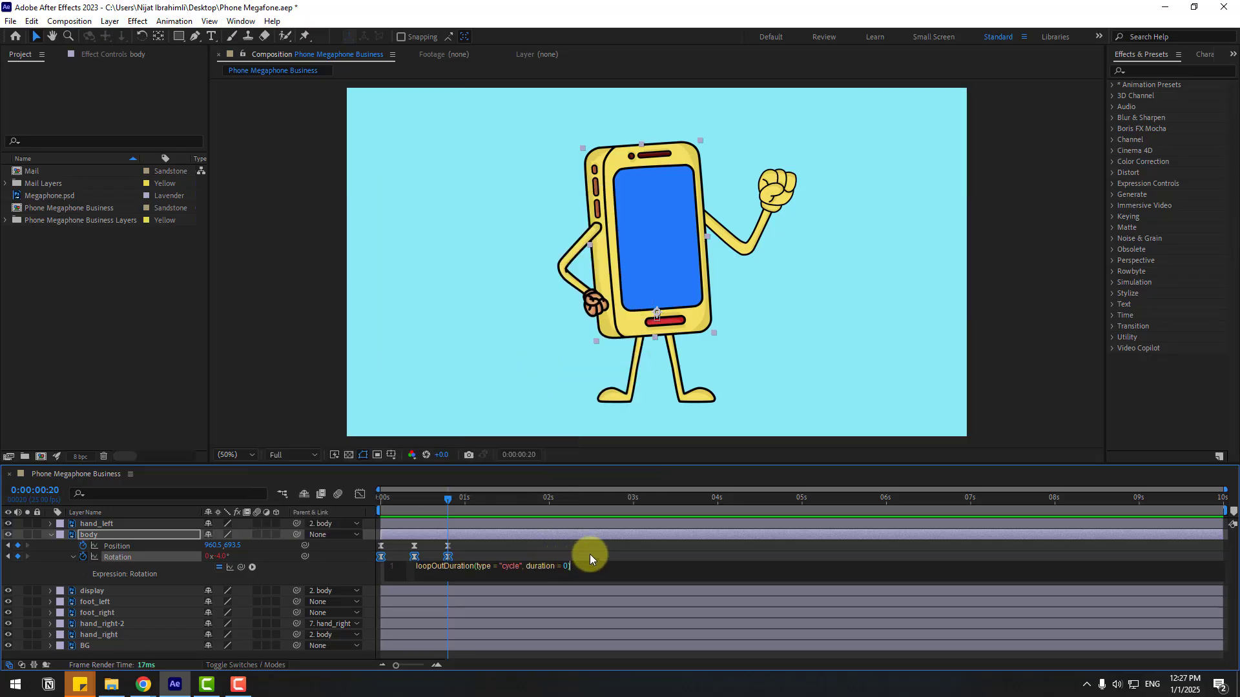
click(50, 567)
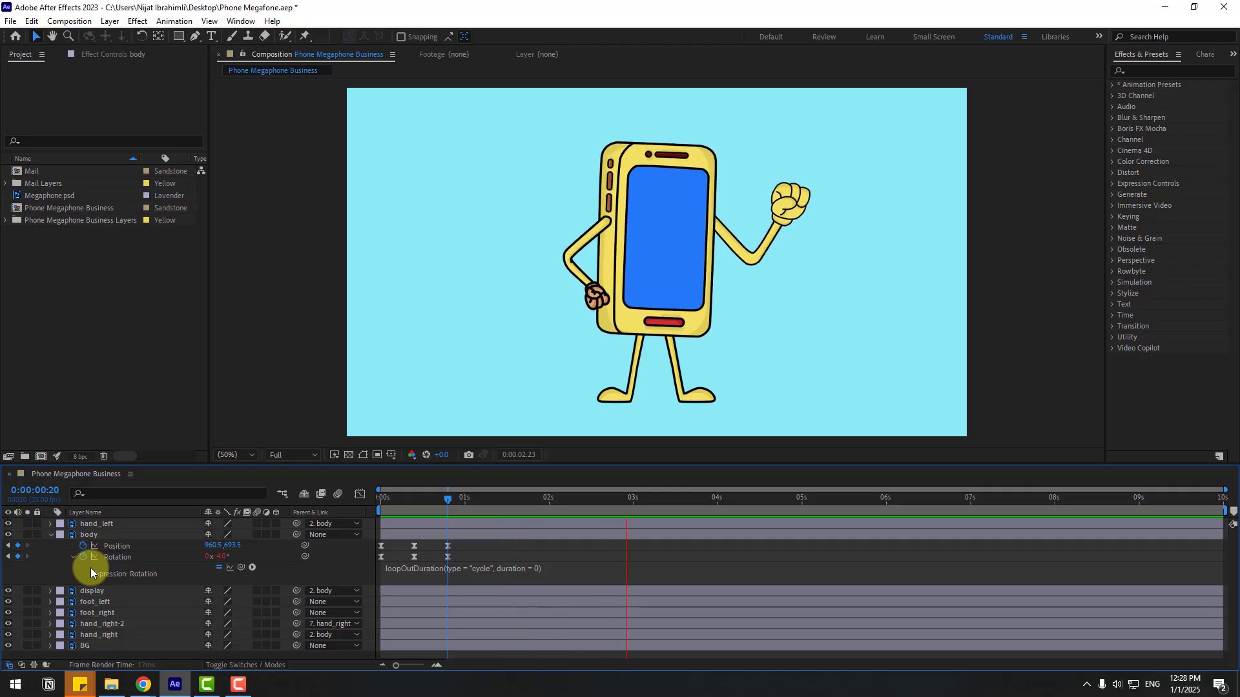
key(space)
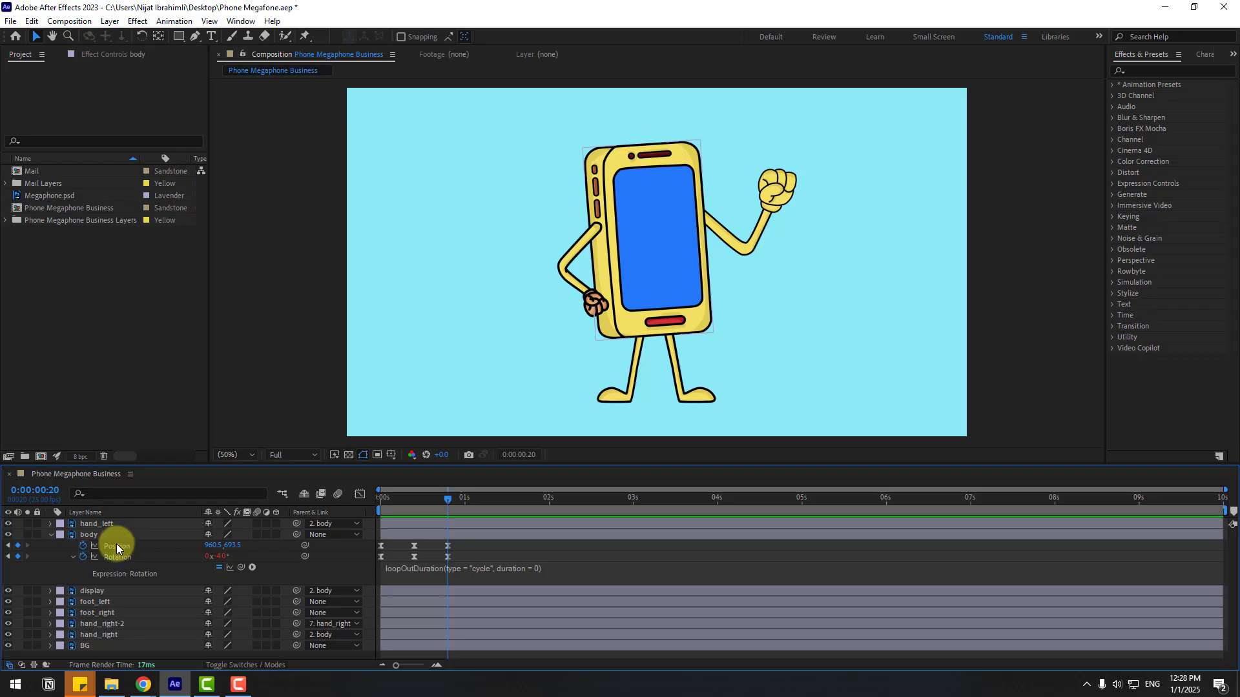
Step: Add the expression loopOutDuration(type = "cycle", duration = 0) to the body's Position and play the looping animation from the start
drag(447, 497, 355, 515)
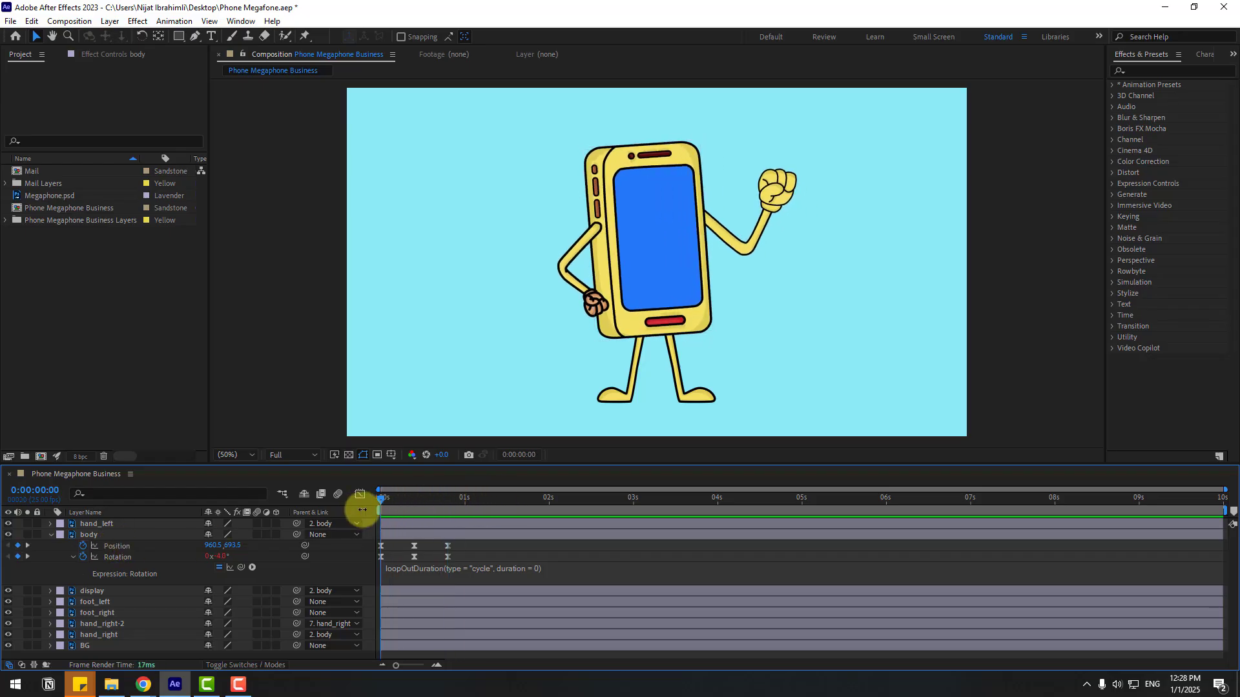
click(80, 546)
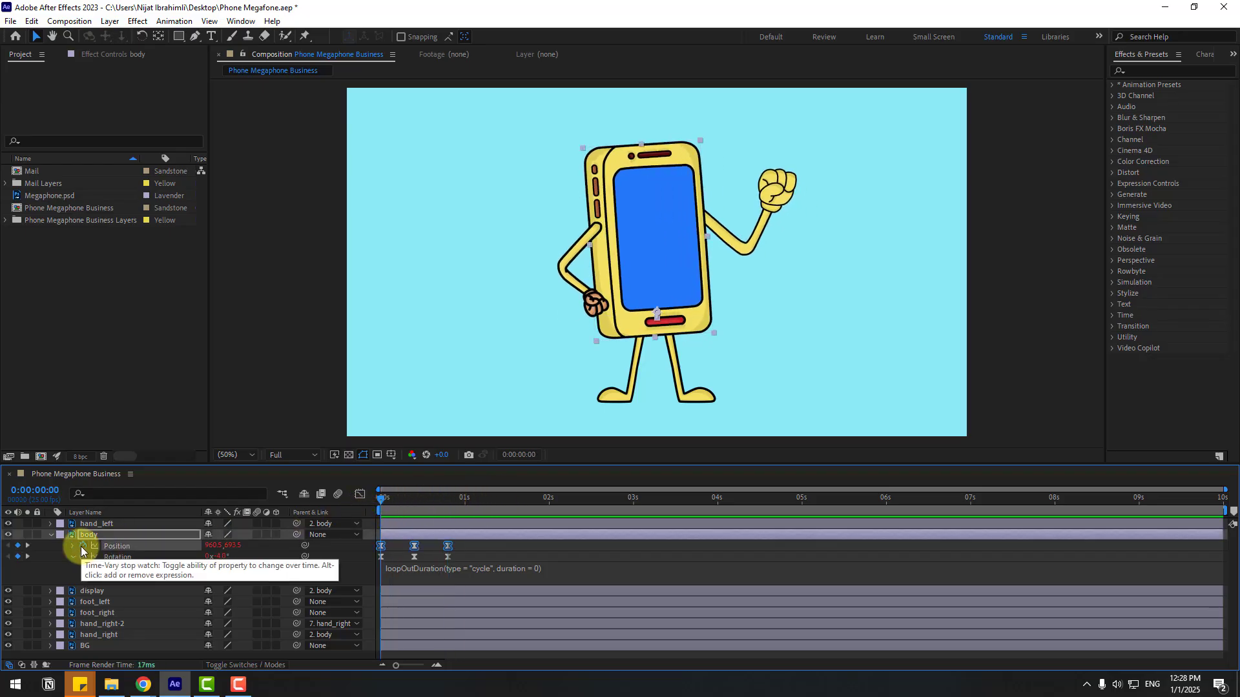
alt+click(82, 547)
click(250, 555)
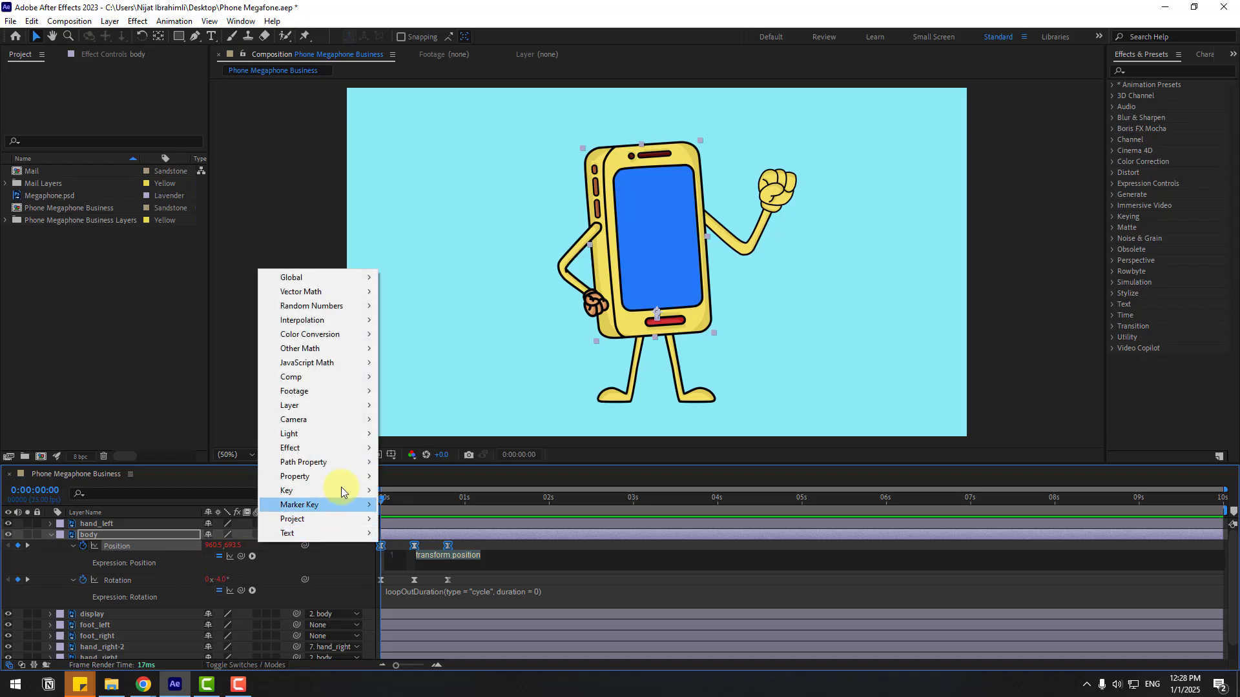
mouse_move(346, 476)
click(539, 348)
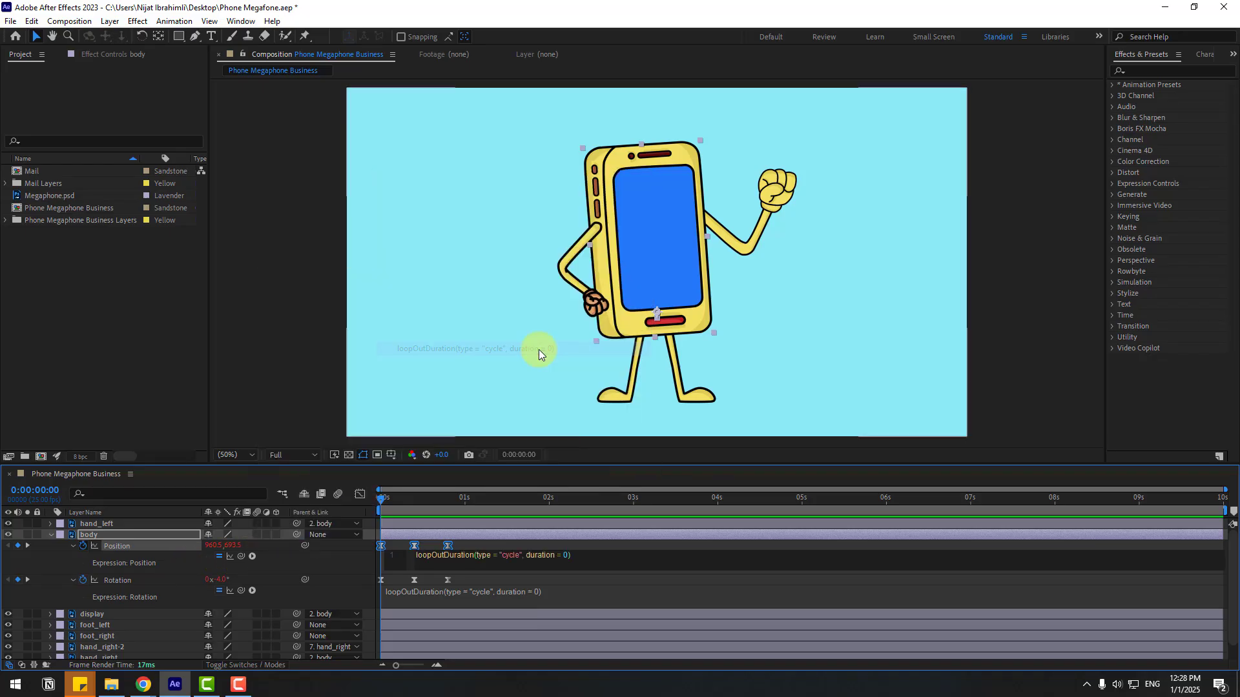
click(490, 544)
key(space)
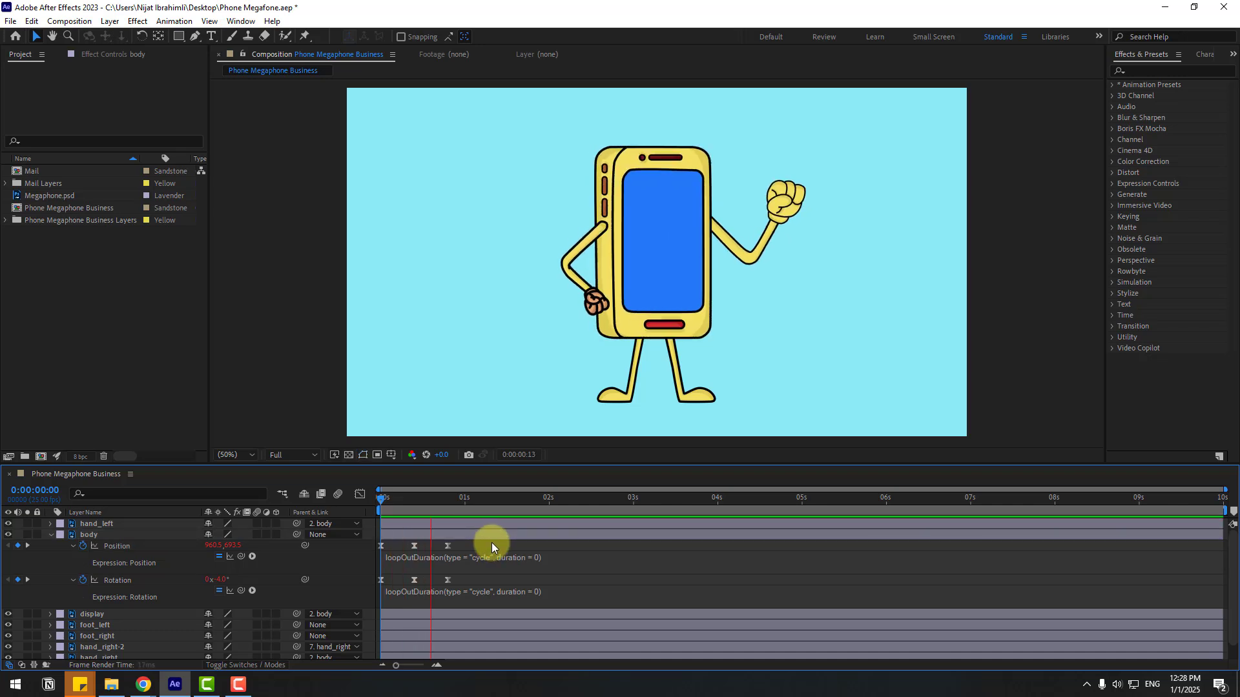
Step: Stretch the body's three Rotation keyframes so that the last one falls at 1 second, and preview the offset motion
click(423, 497)
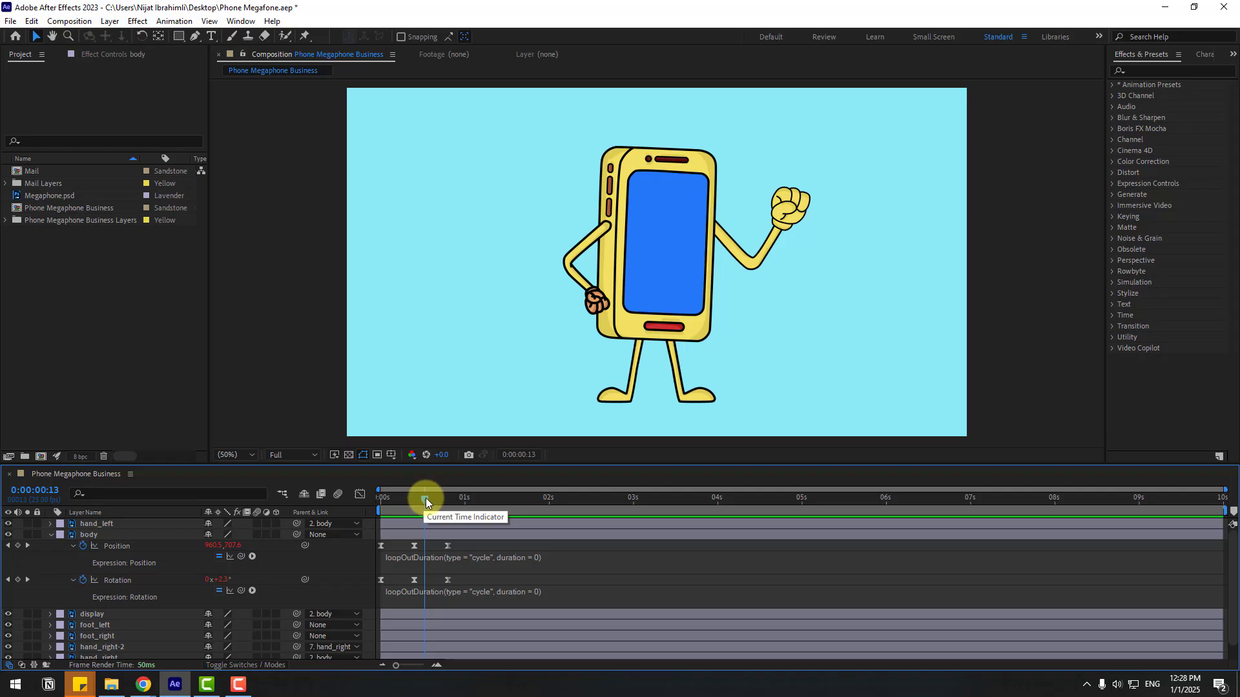
drag(456, 583, 388, 600)
mouse_move(461, 585)
mouse_down()
mouse_move(444, 581)
mouse_move(478, 581)
mouse_up()
key(space)
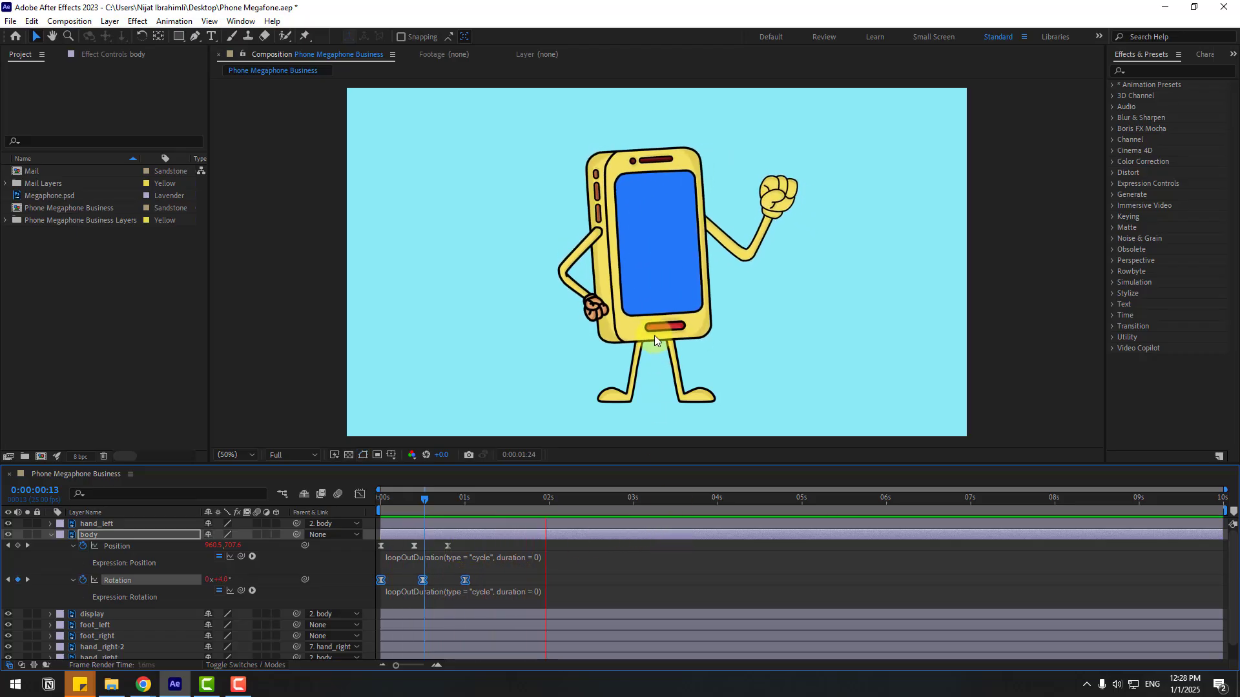
click(421, 499)
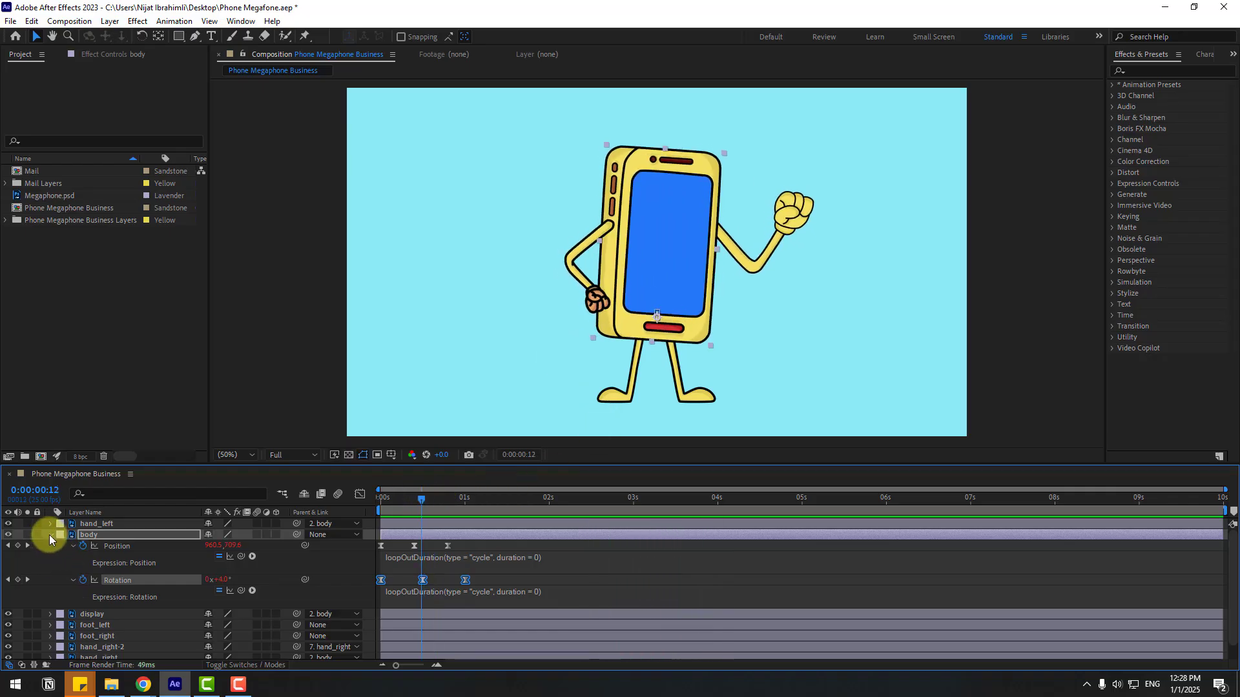
Step: Add the expression wiggle(1,6) to the hand_left layer's Rotation at the start of the timeline and preview the motion
click(49, 535)
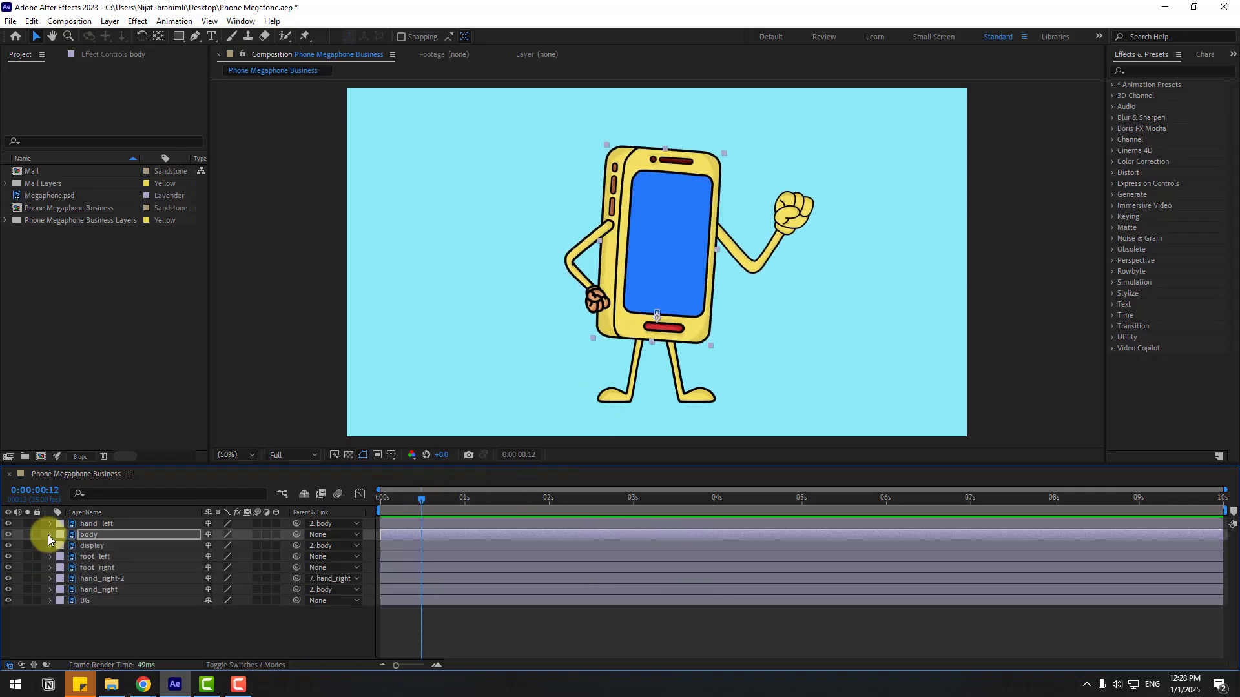
click(567, 257)
drag(413, 502, 379, 502)
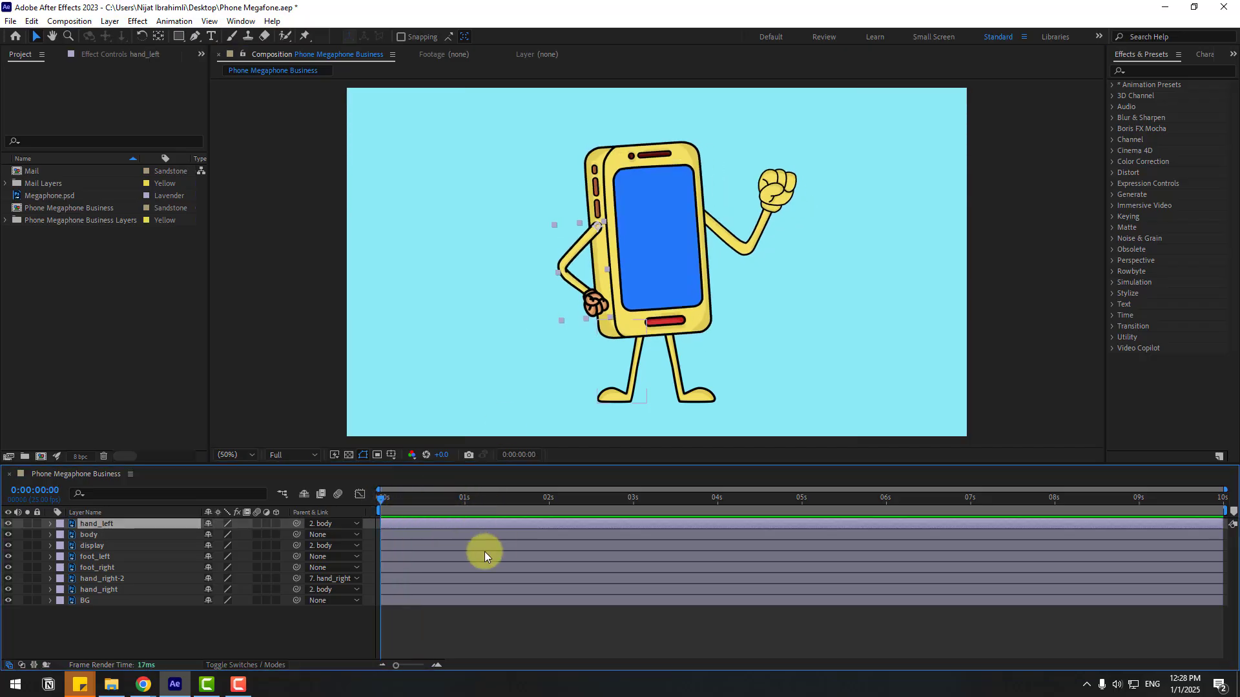
key(r)
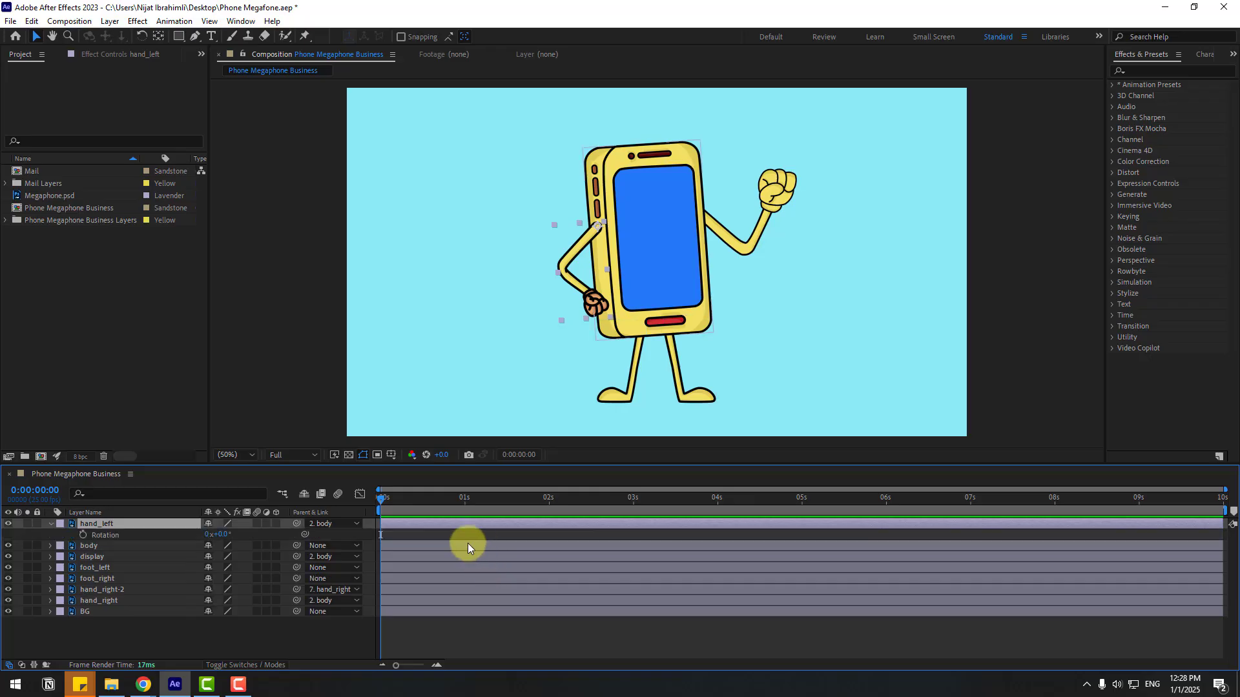
alt+click(81, 536)
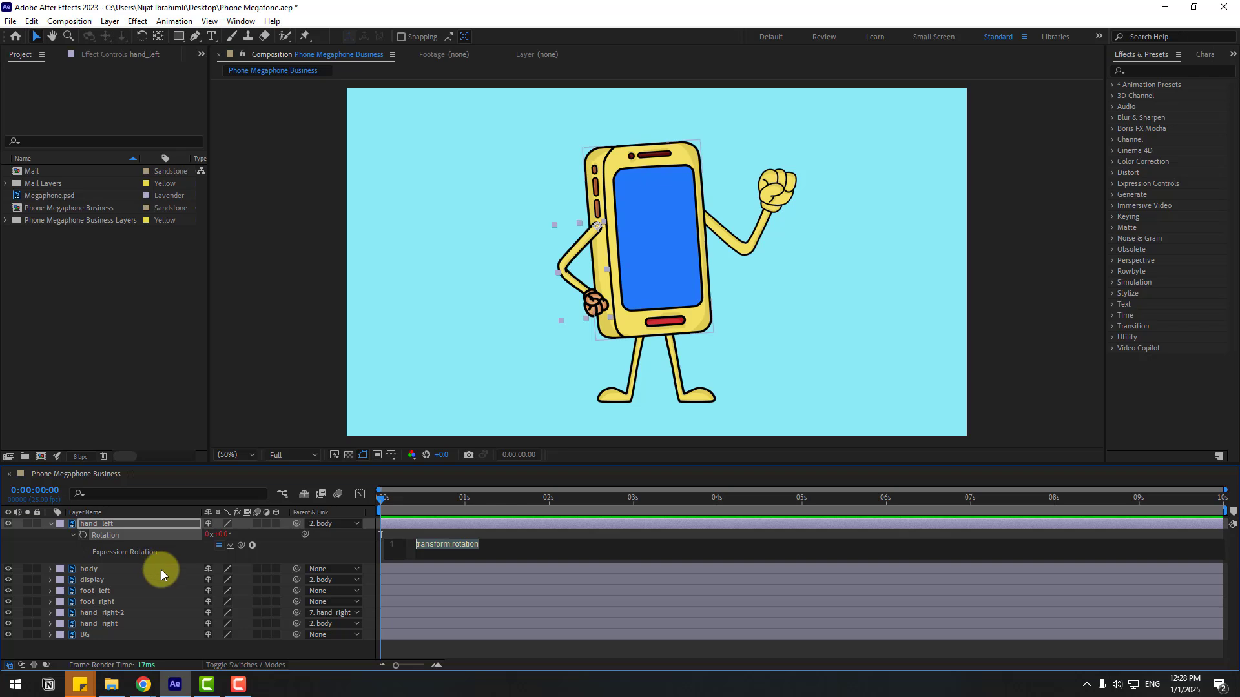
text(wiggle)
text((1)
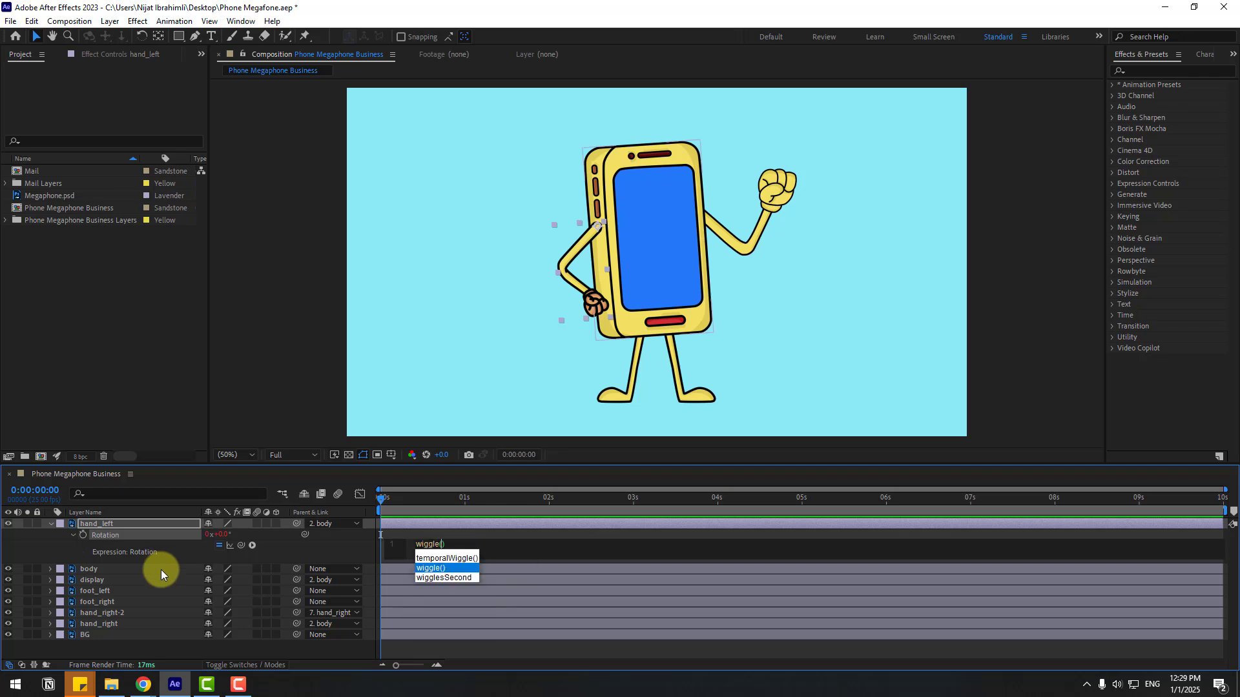
text(,6)
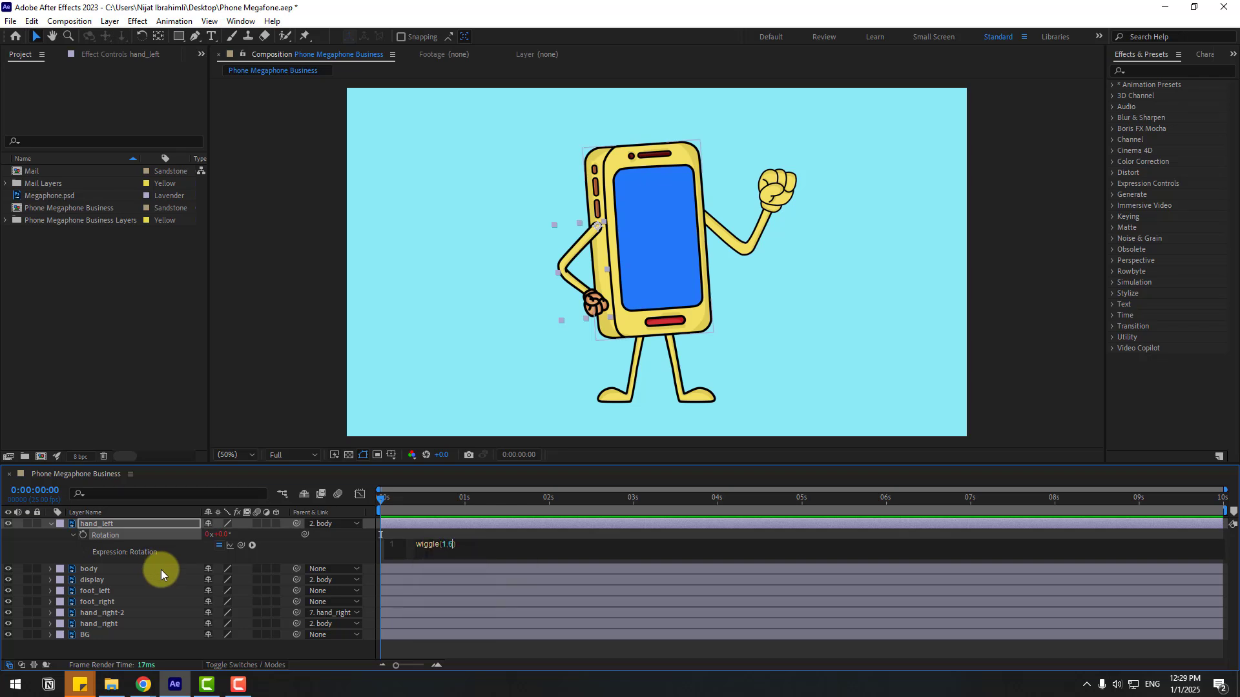
click(41, 544)
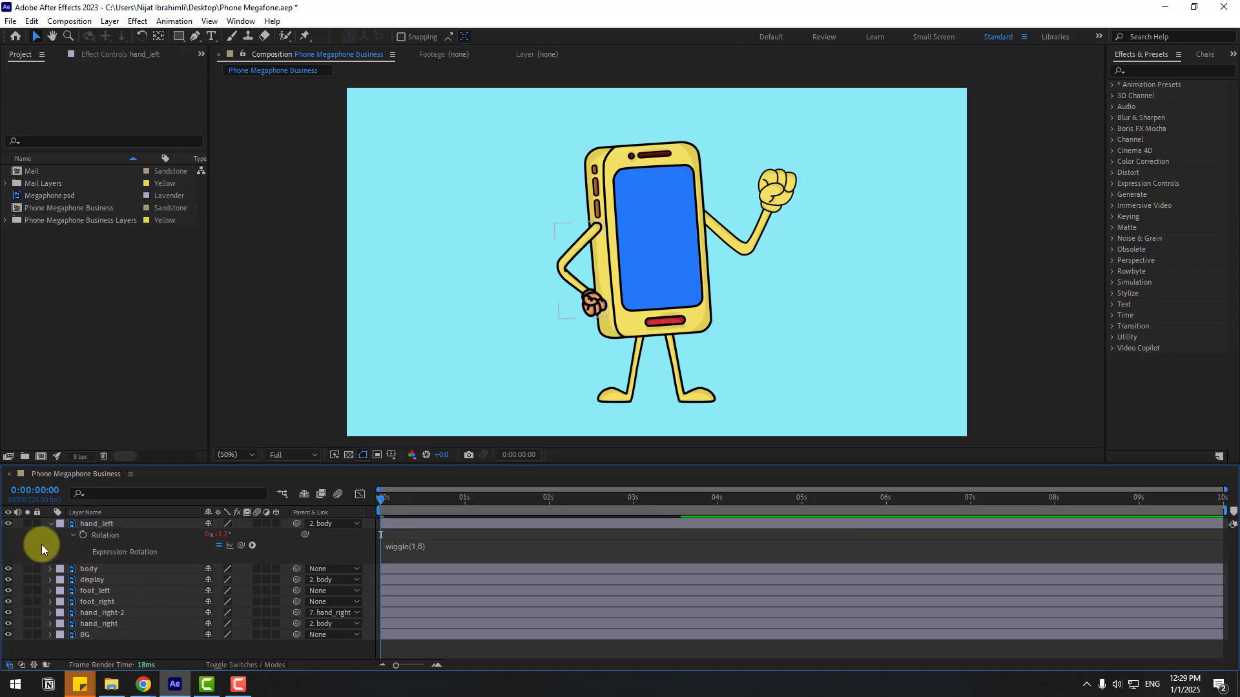
key(space)
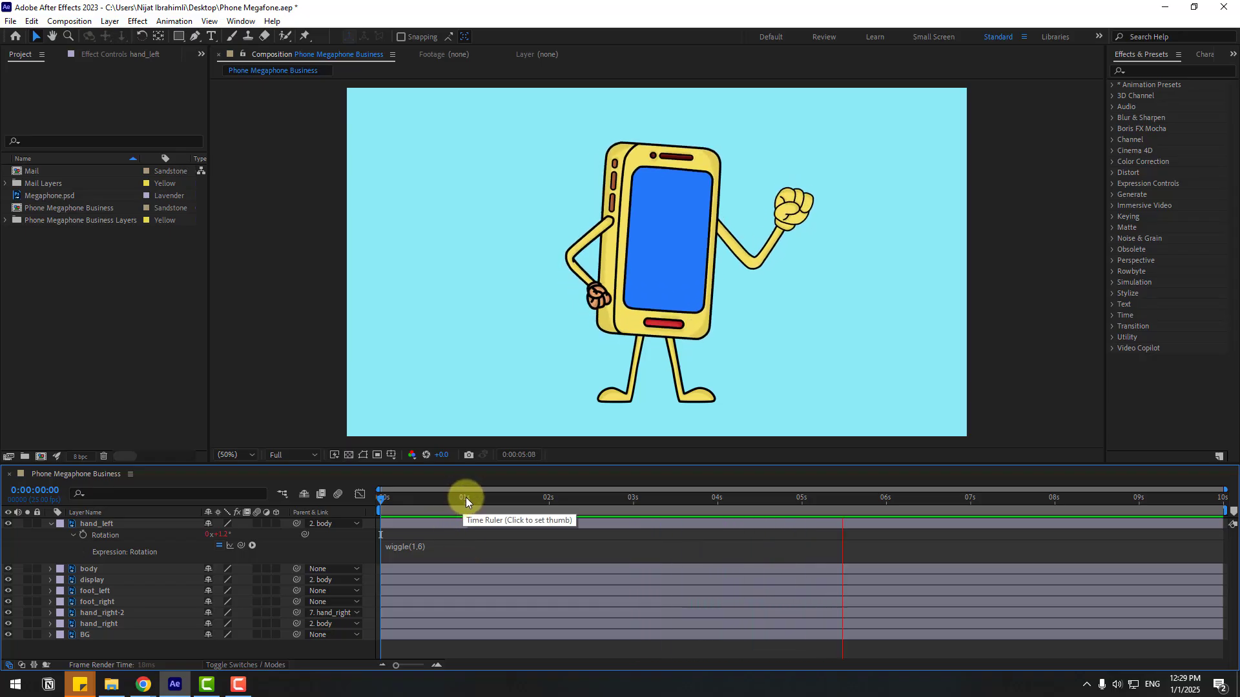
Step: Return to the first frame and set an initial Rotation keyframe of 0° on the hand_right layer
click(401, 499)
drag(400, 498, 10, 532)
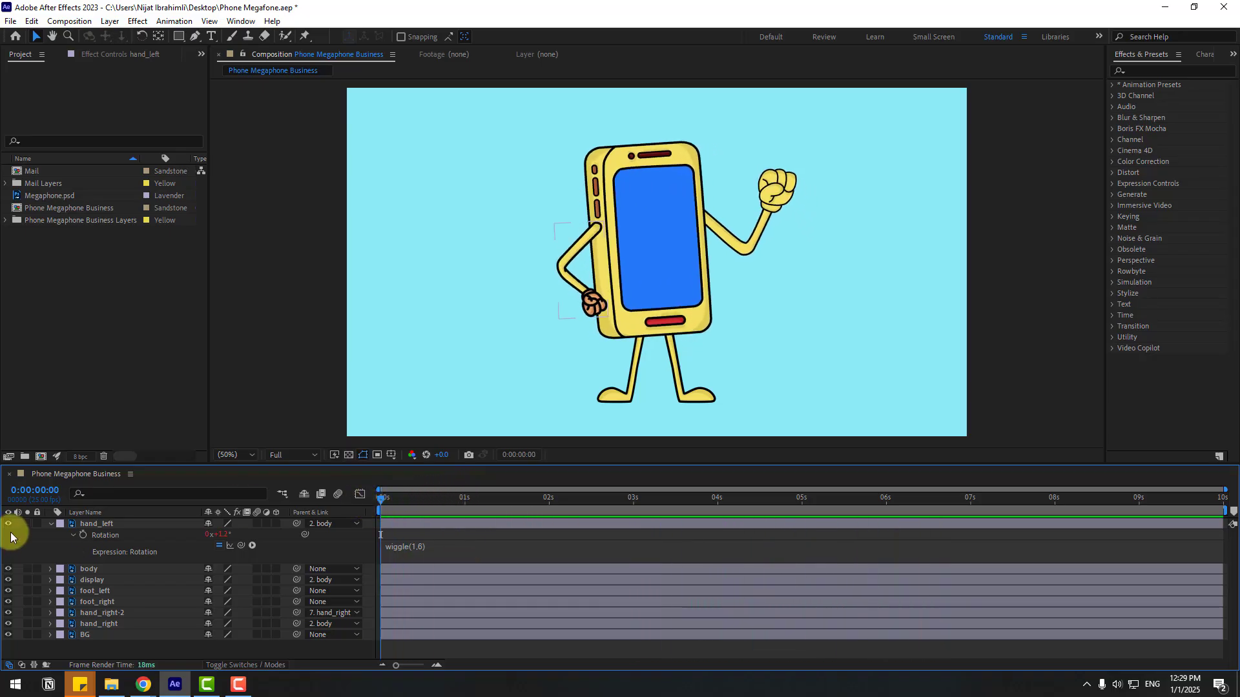
click(50, 524)
click(153, 566)
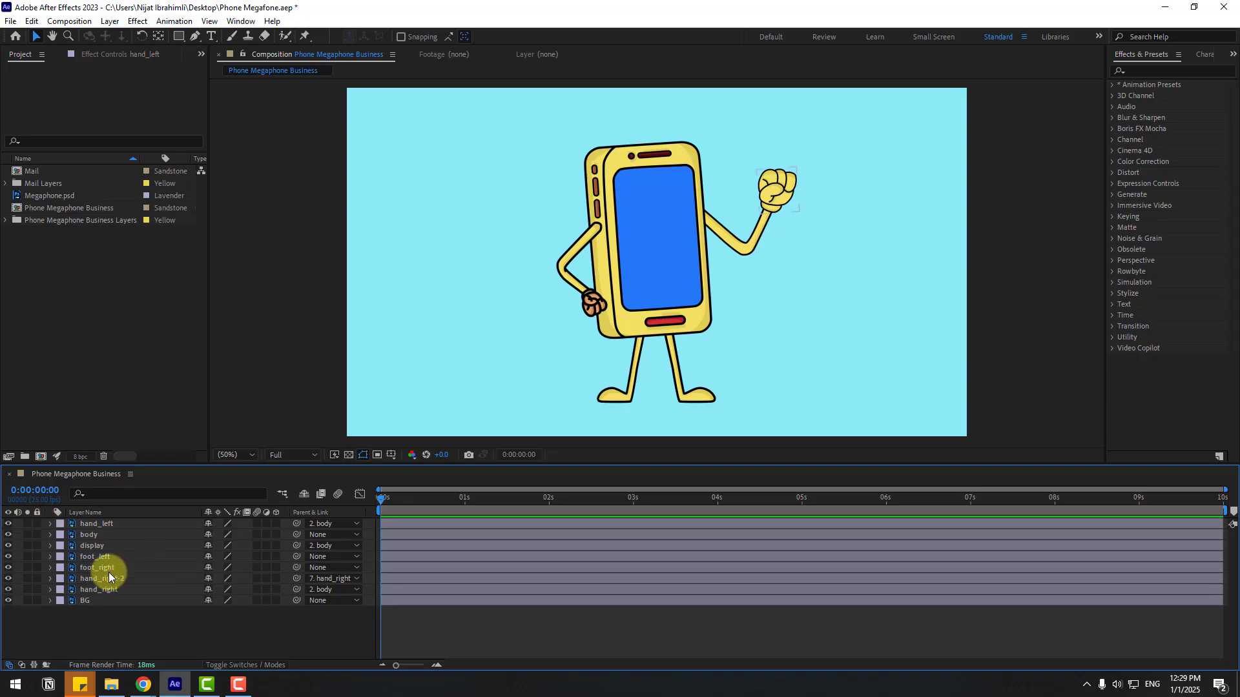
click(98, 589)
key(r)
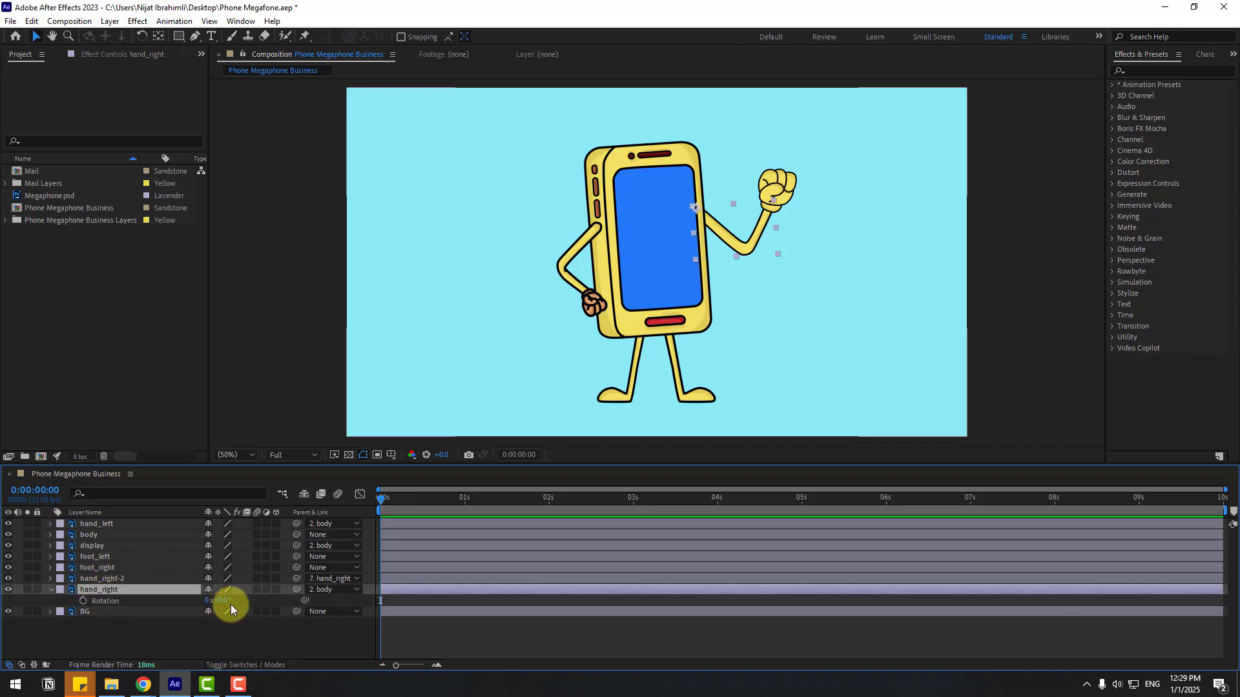
click(82, 600)
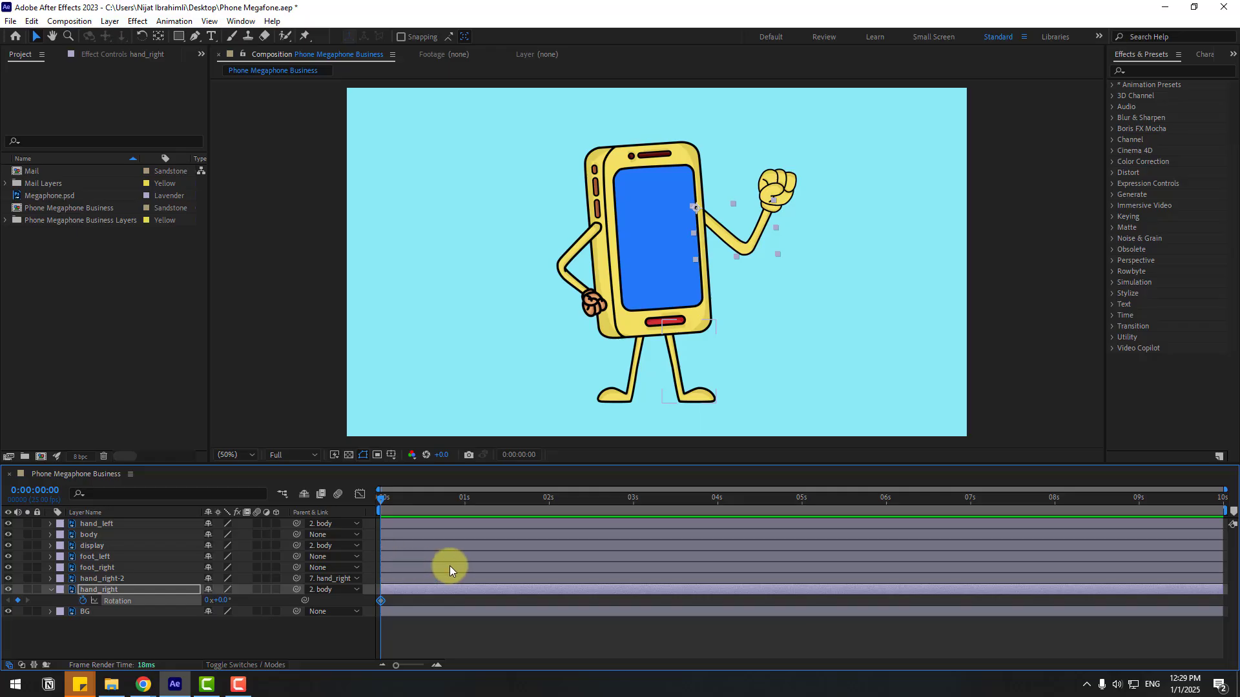
Step: Add varied Rotation keyframes to hand_right every 10 frames up to 3:05, from -21° at frame 10 to -15° at the last
key(shift+Page_Down)
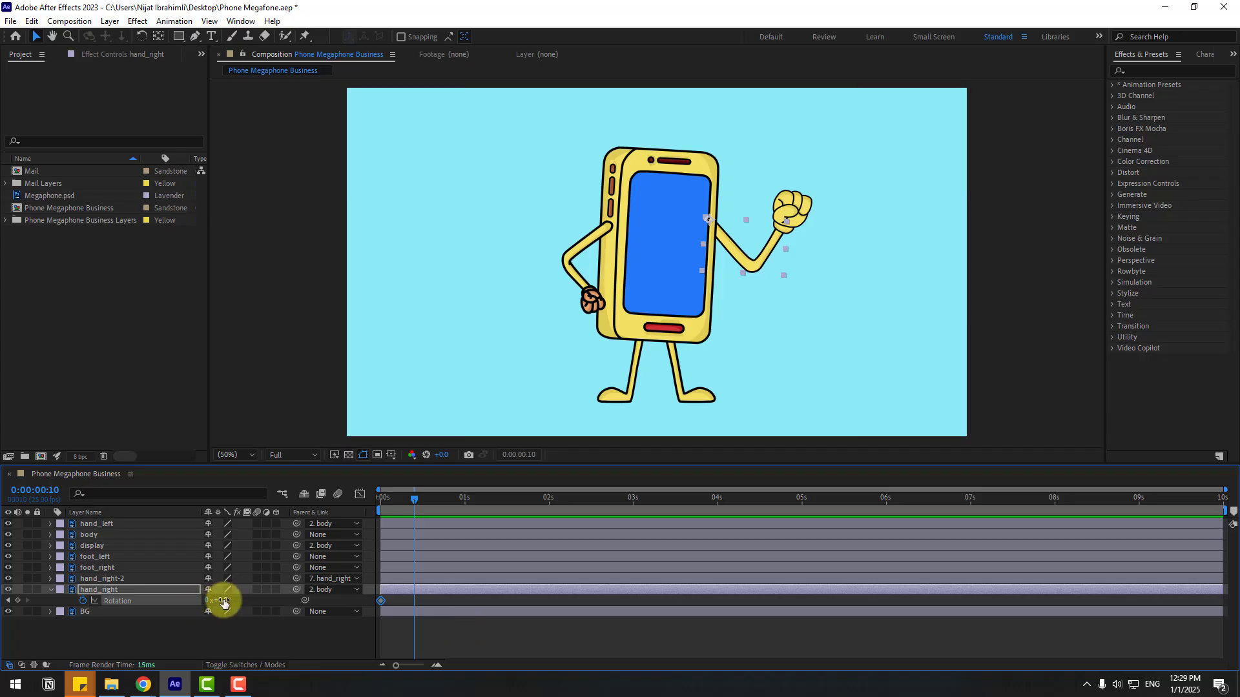
mouse_move(224, 603)
mouse_down()
mouse_move(205, 595)
mouse_move(242, 599)
mouse_move(202, 598)
mouse_move(241, 603)
mouse_move(207, 603)
mouse_move(226, 600)
mouse_up()
key(shift+Page_Down)
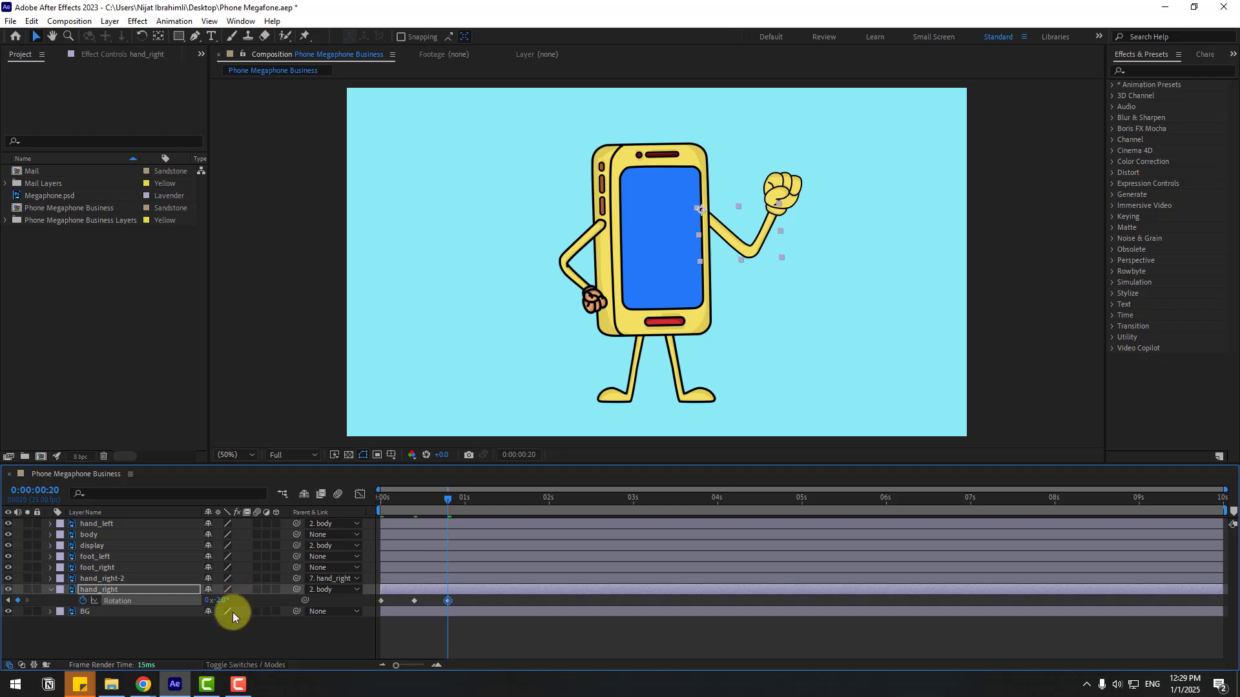
key(shift+Page_Down)
key(shift+Page_Down)
key(shift+Page_Down)
key(shift+Page_Down)
key(shift+Page_Down)
key(shift+Page_Down)
drag(226, 600, 216, 600)
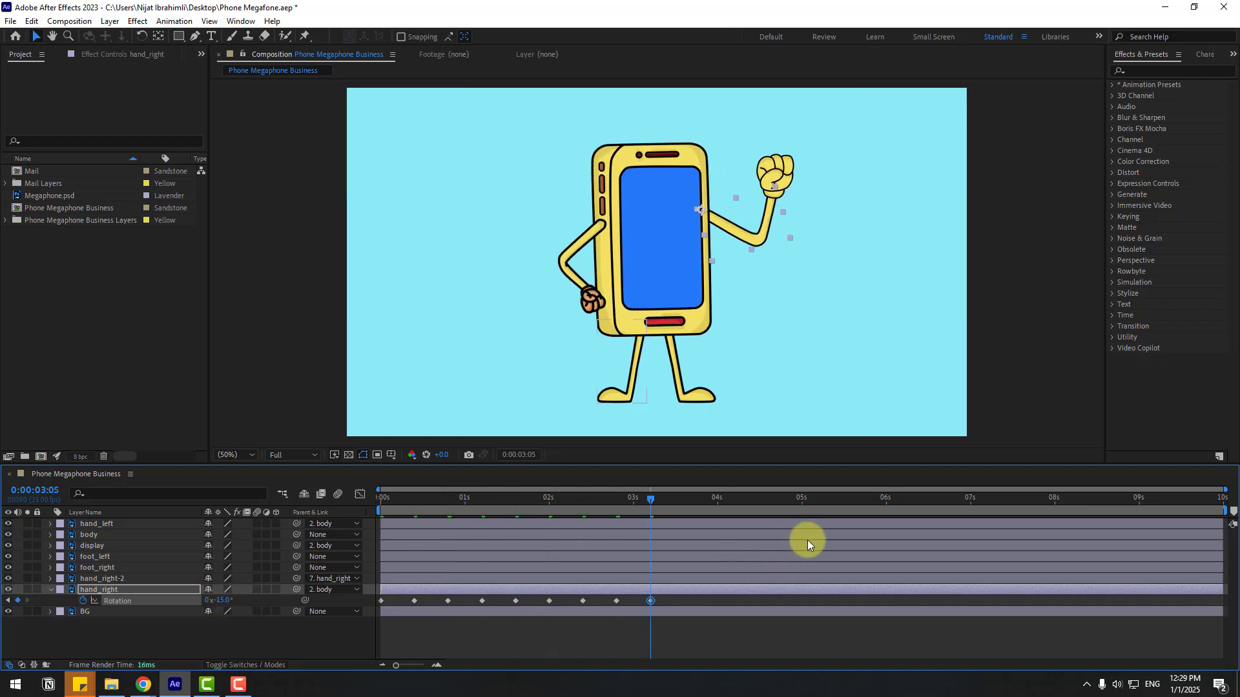
Step: End the work area at 8 seconds, trim the composition to it, and preview the animation
click(1055, 501)
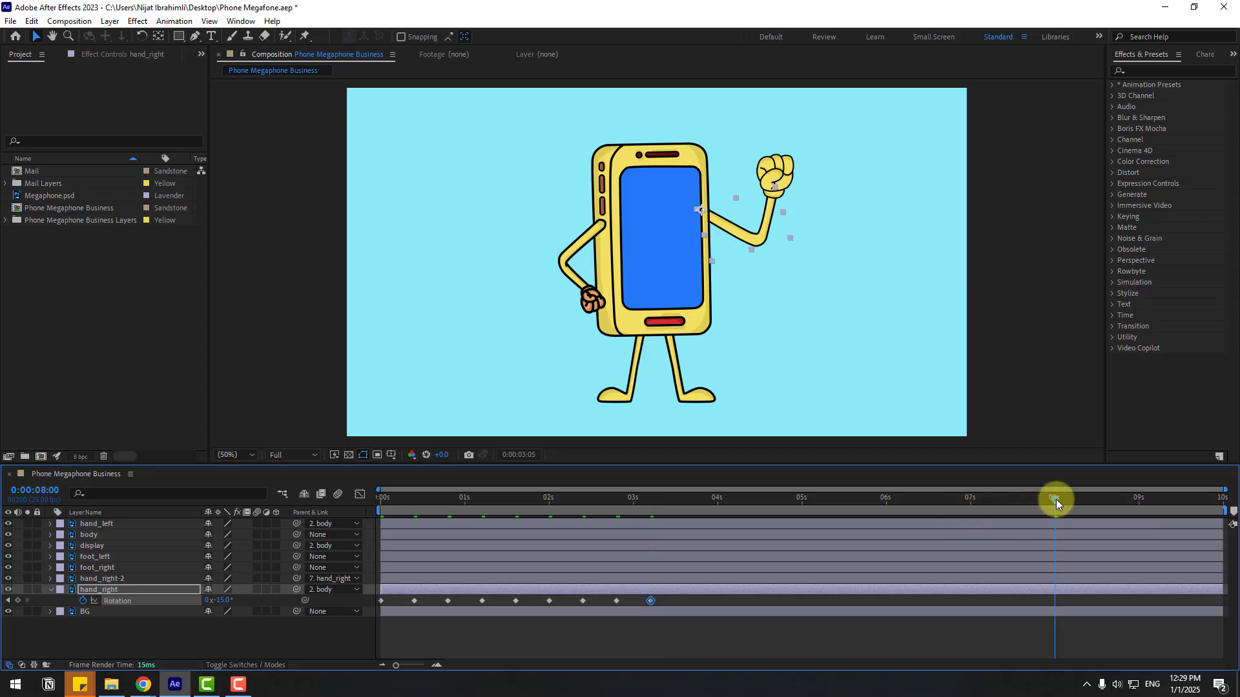
key(n)
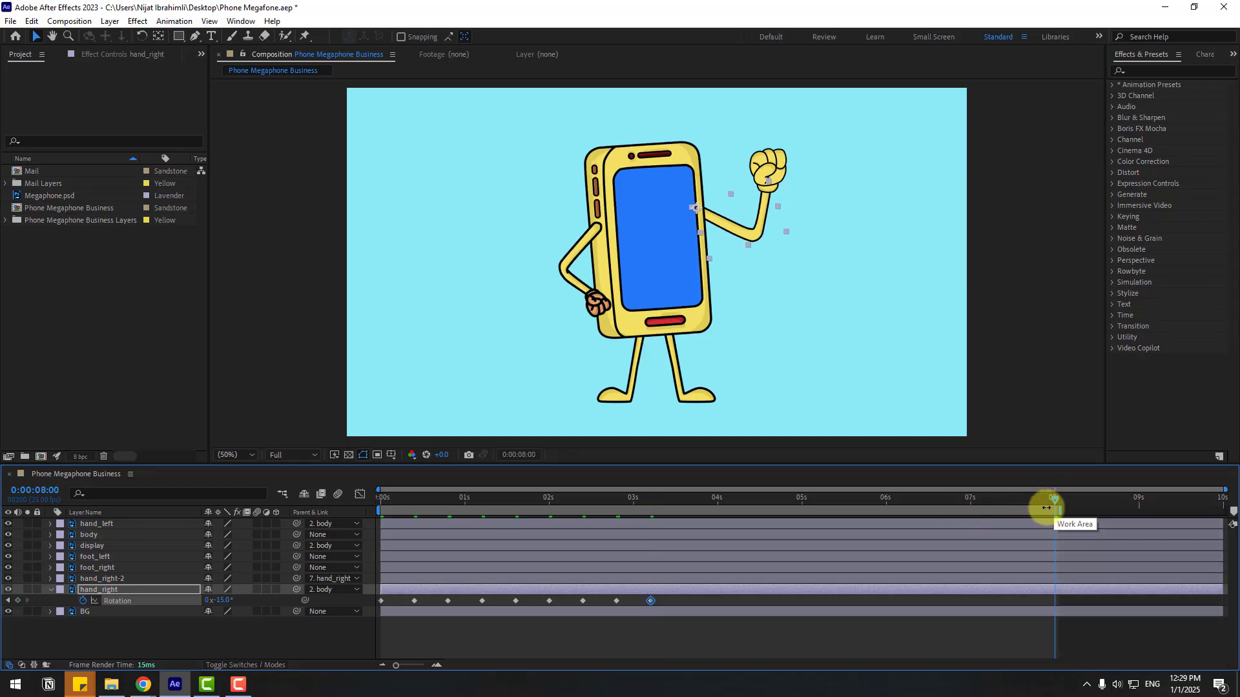
right_click(1045, 510)
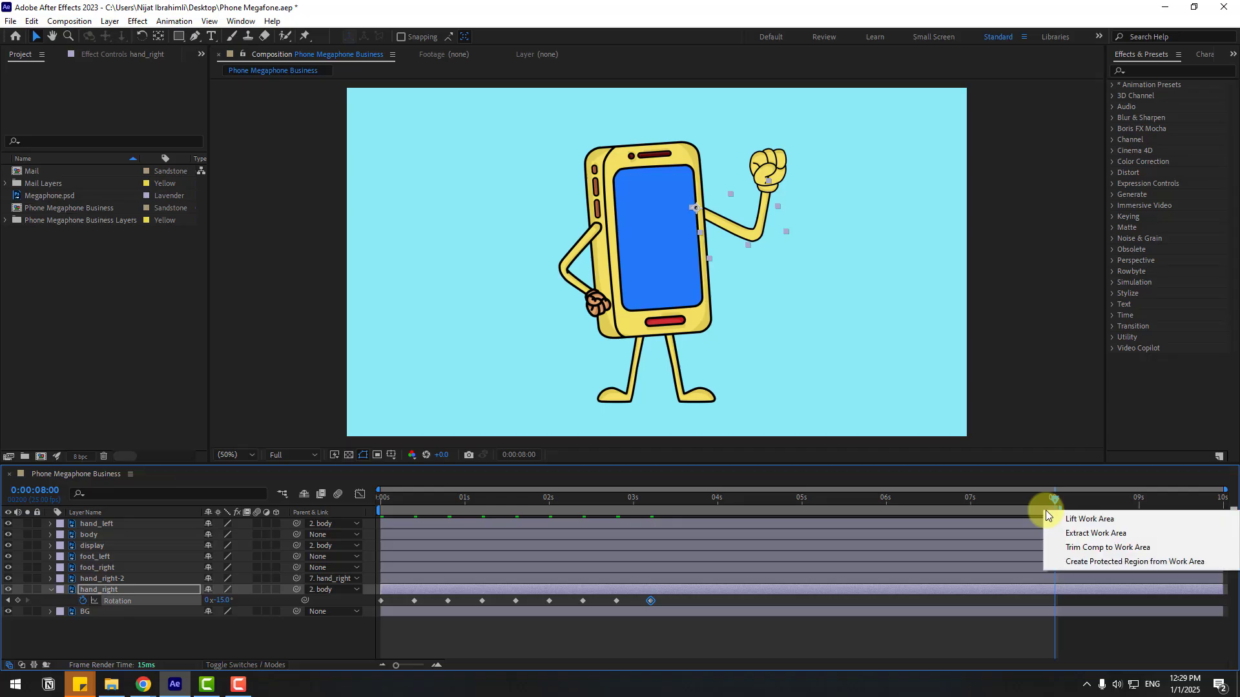
click(1137, 547)
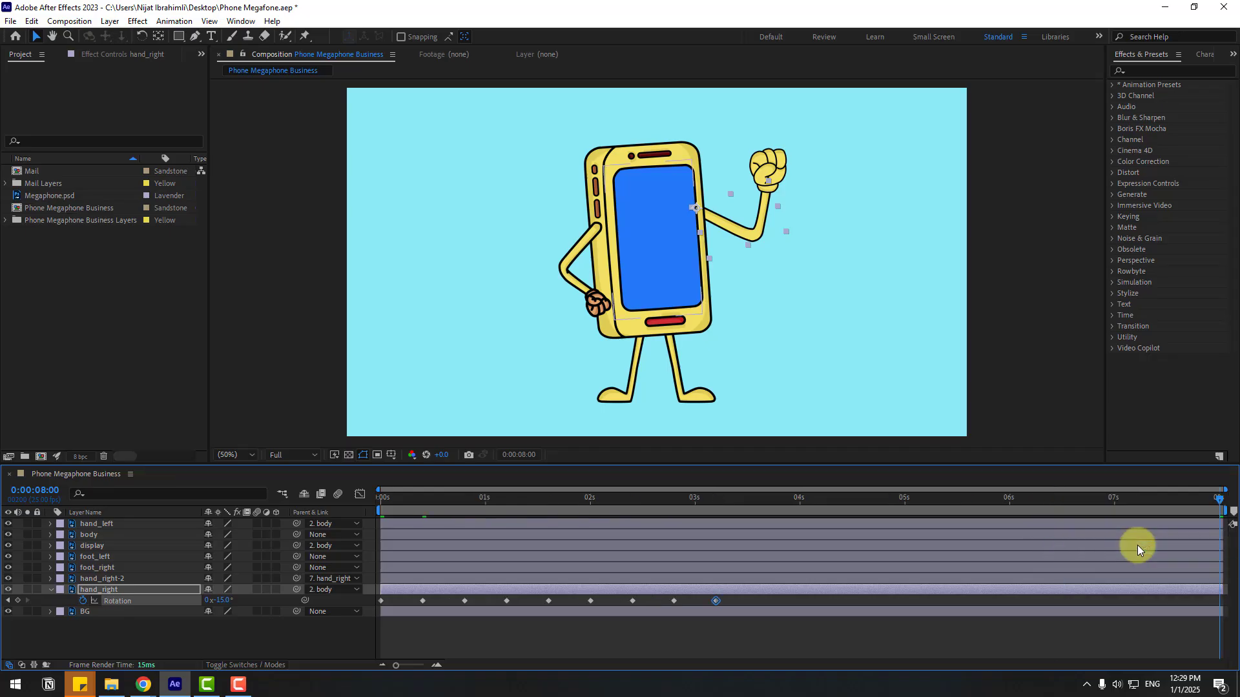
key(space)
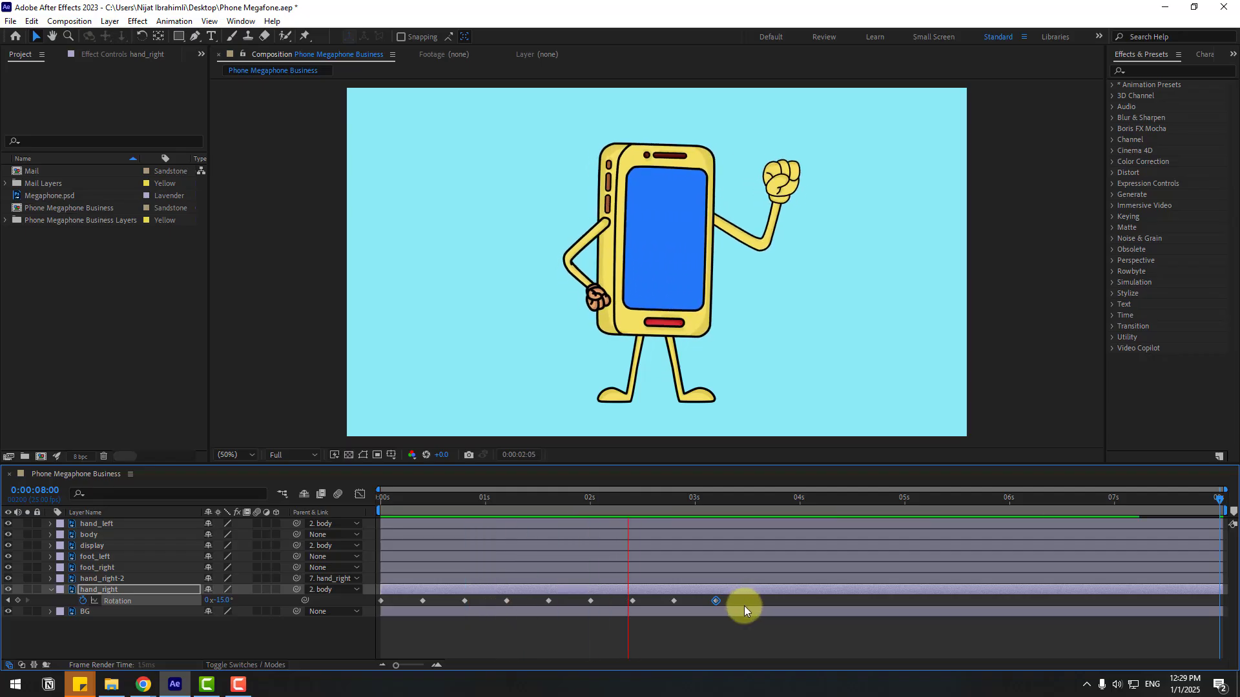
Step: Apply Easy Ease to all of hand_right's Rotation keyframes and preview the result
click(729, 599)
drag(719, 602, 397, 607)
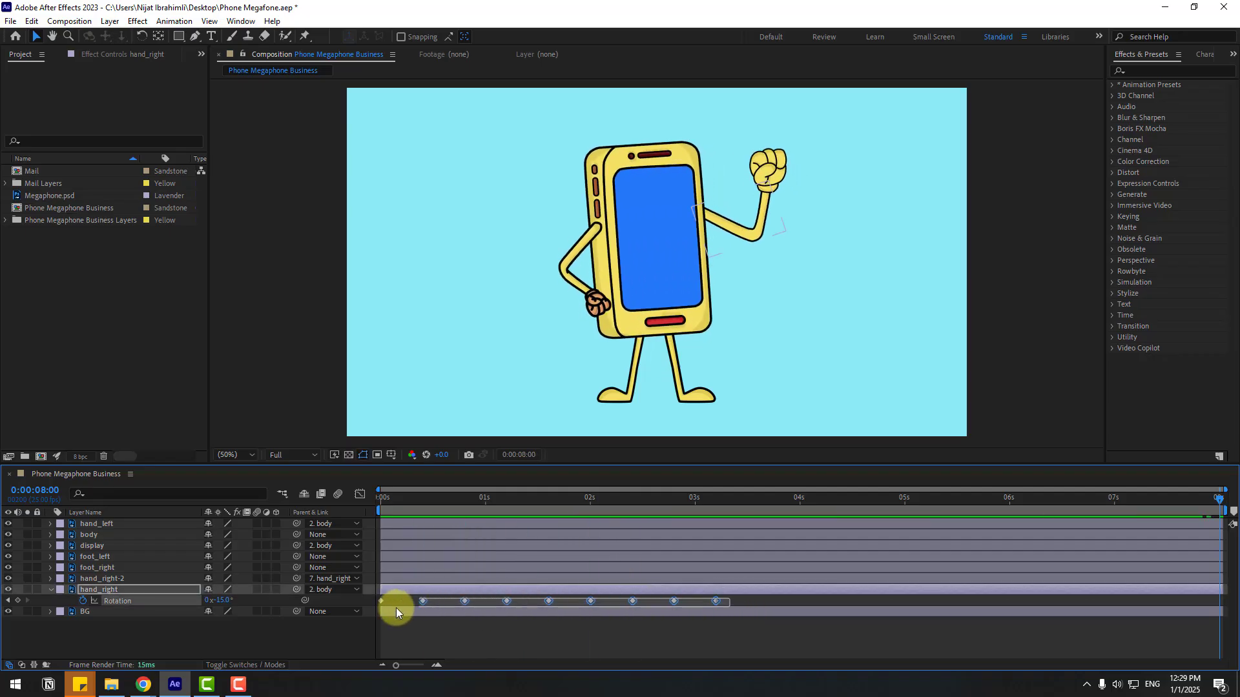
right_click(421, 603)
mouse_move(446, 589)
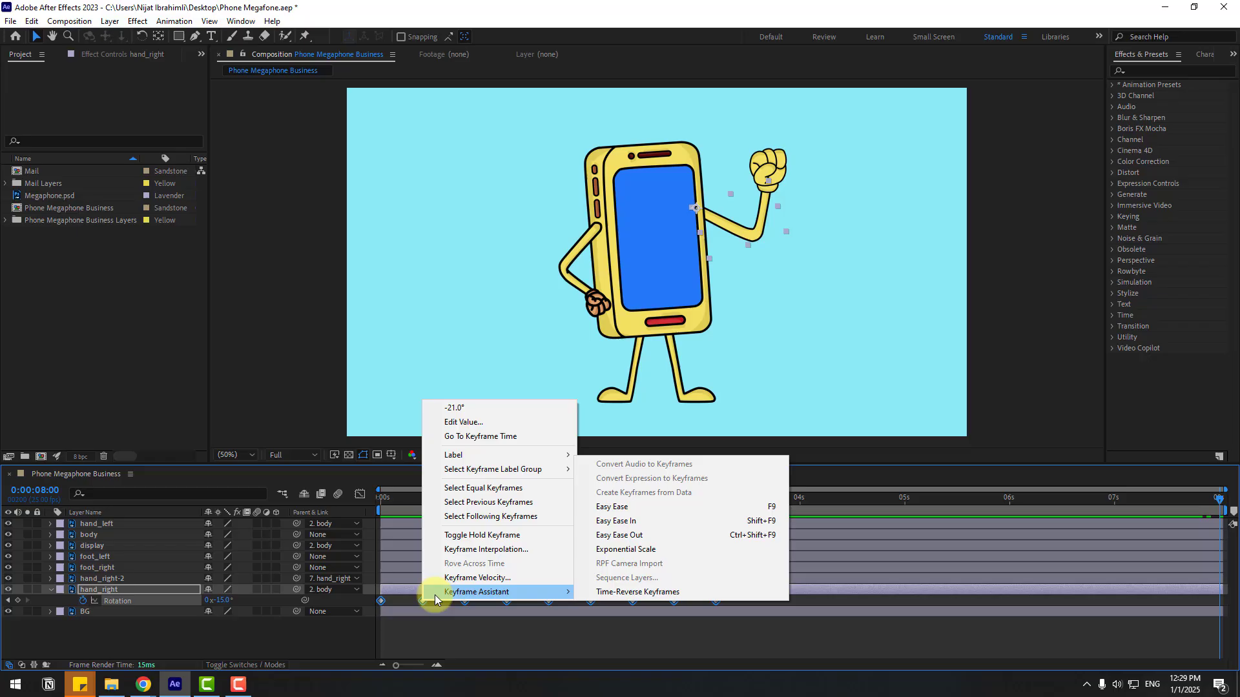
click(630, 507)
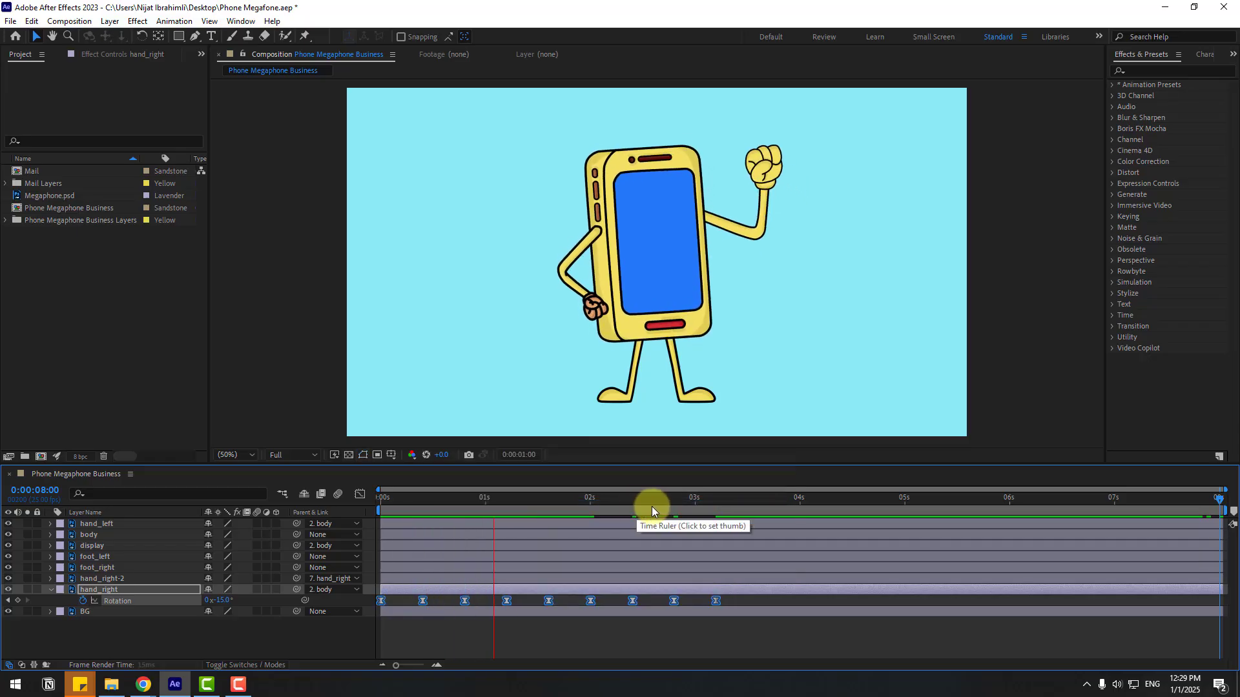
Step: Paste copies of hand_right's eased Rotation keyframes at 3:05 and 6:10, and preview the full animation
click(672, 495)
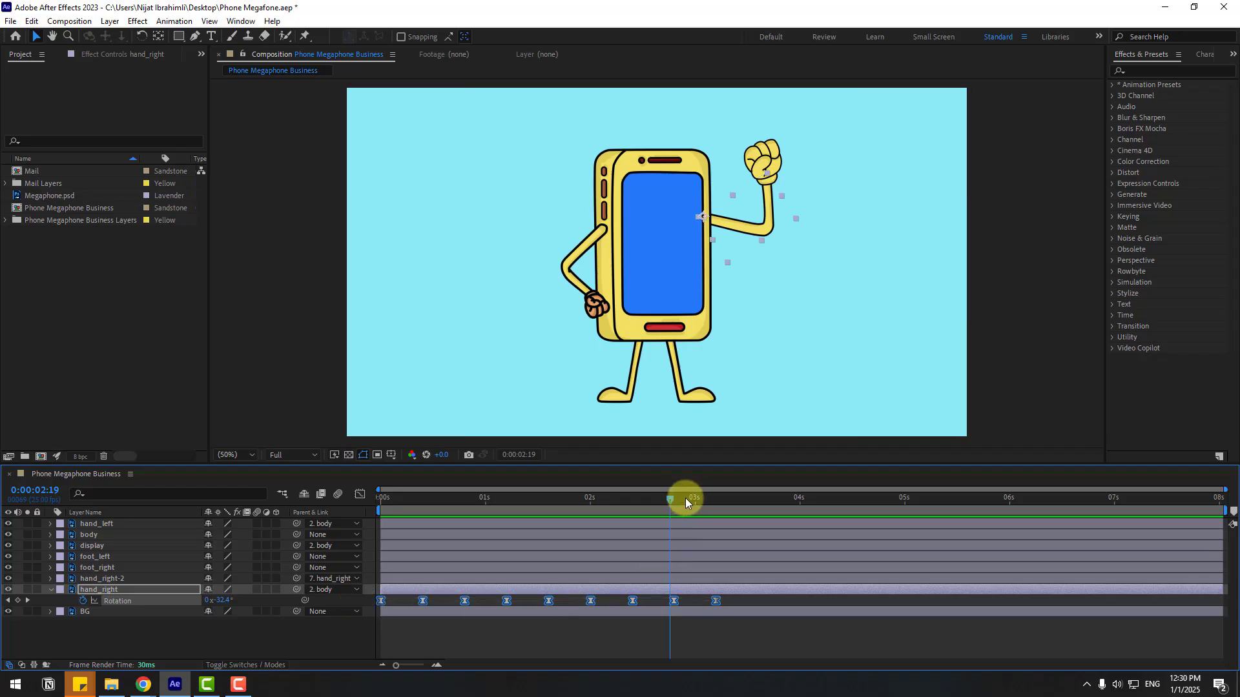
click(715, 503)
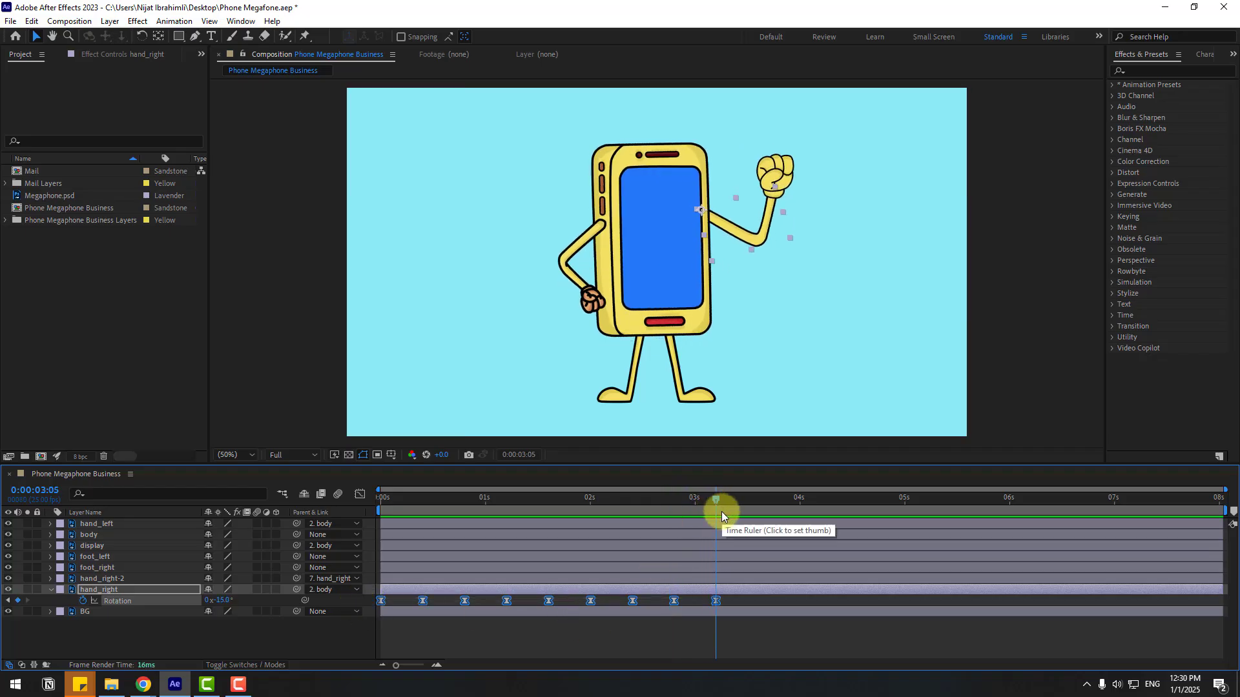
key(ctrl+v)
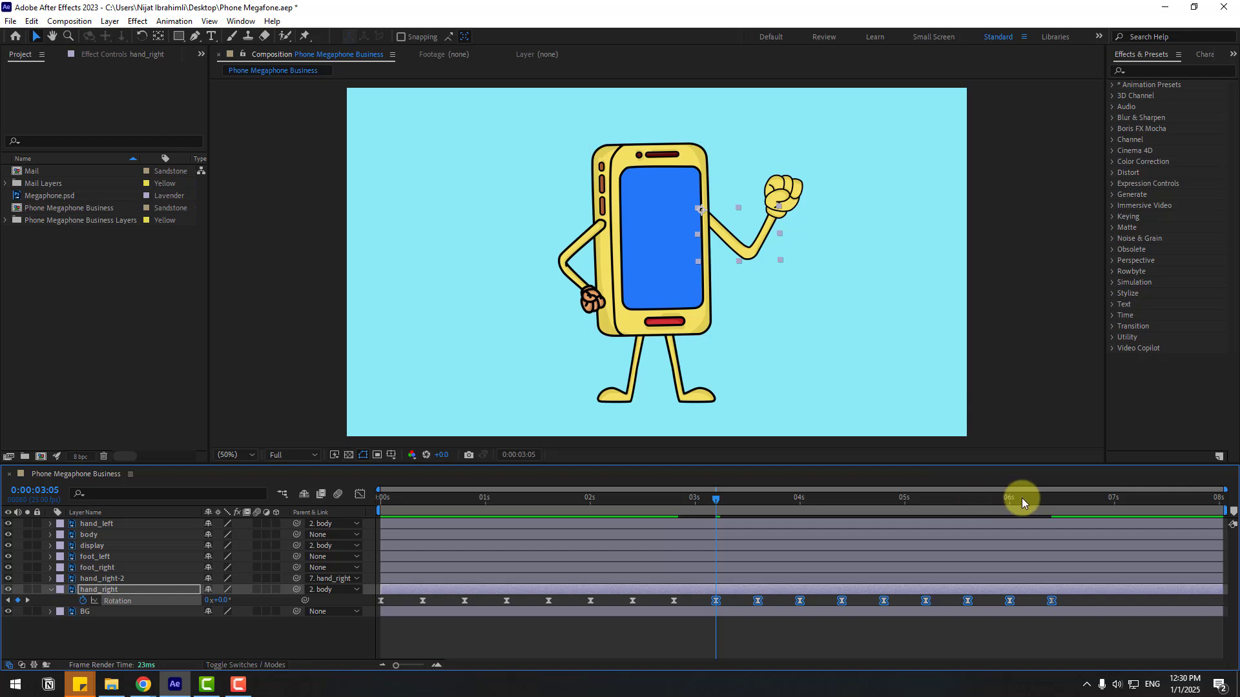
click(1046, 502)
key(ctrl+v)
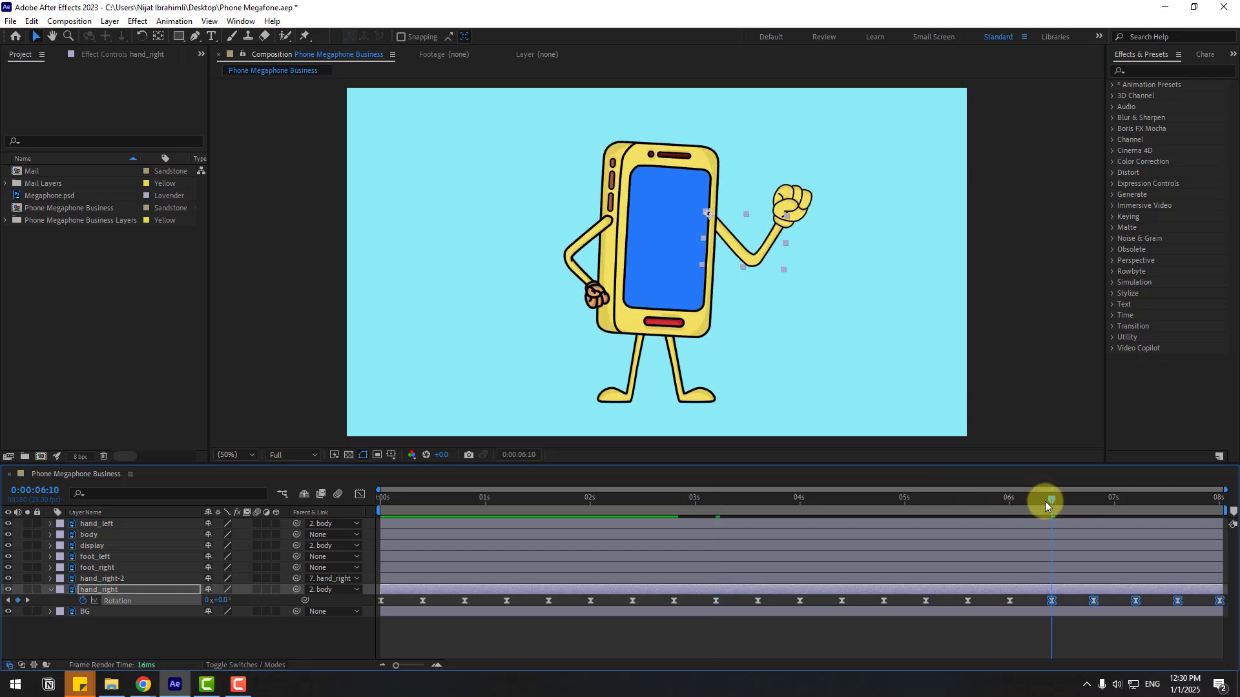
key(space)
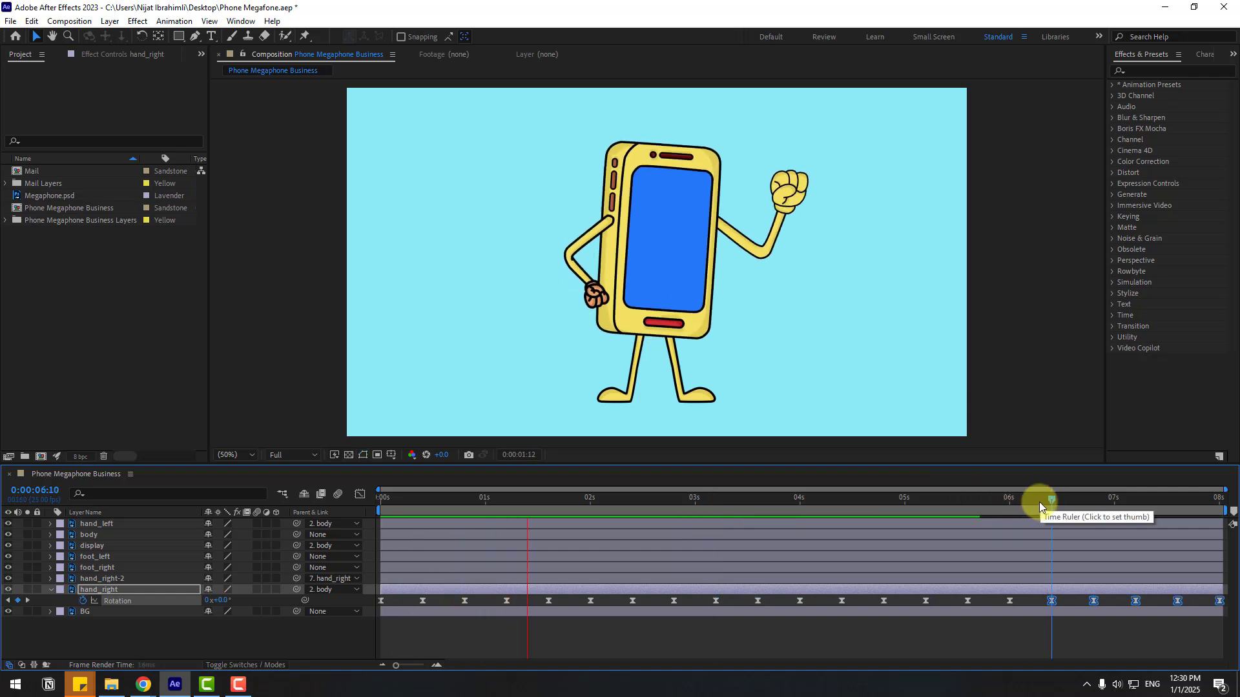
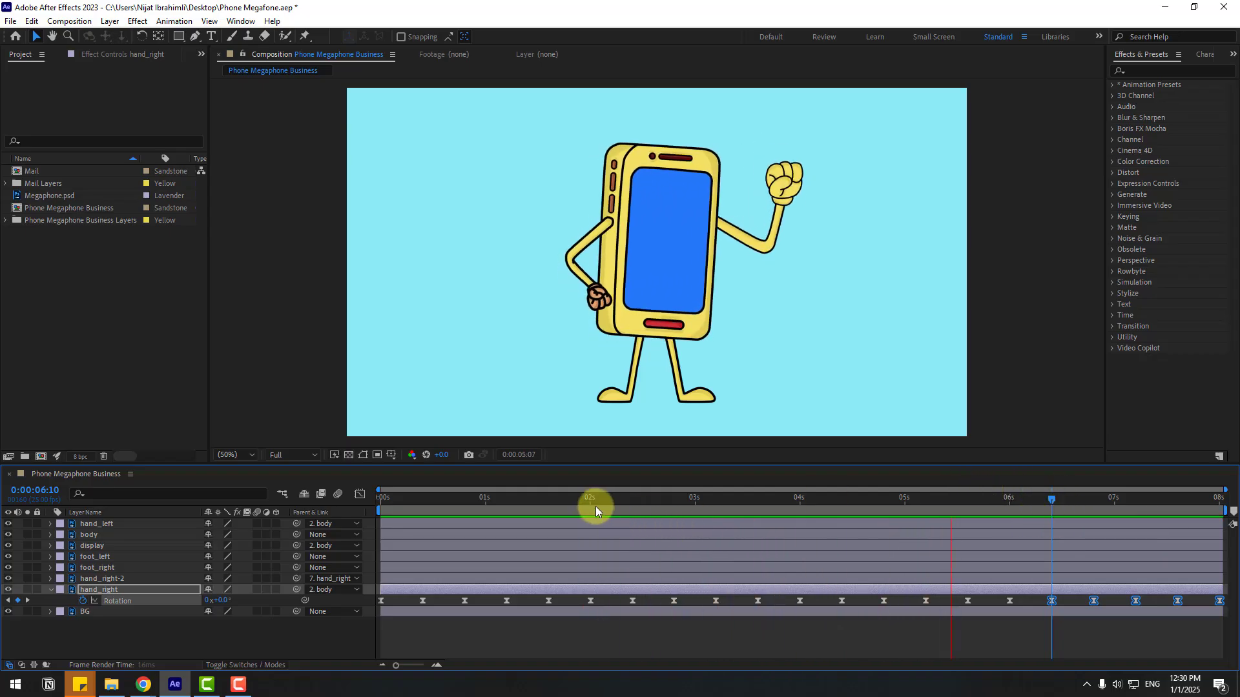
key(space)
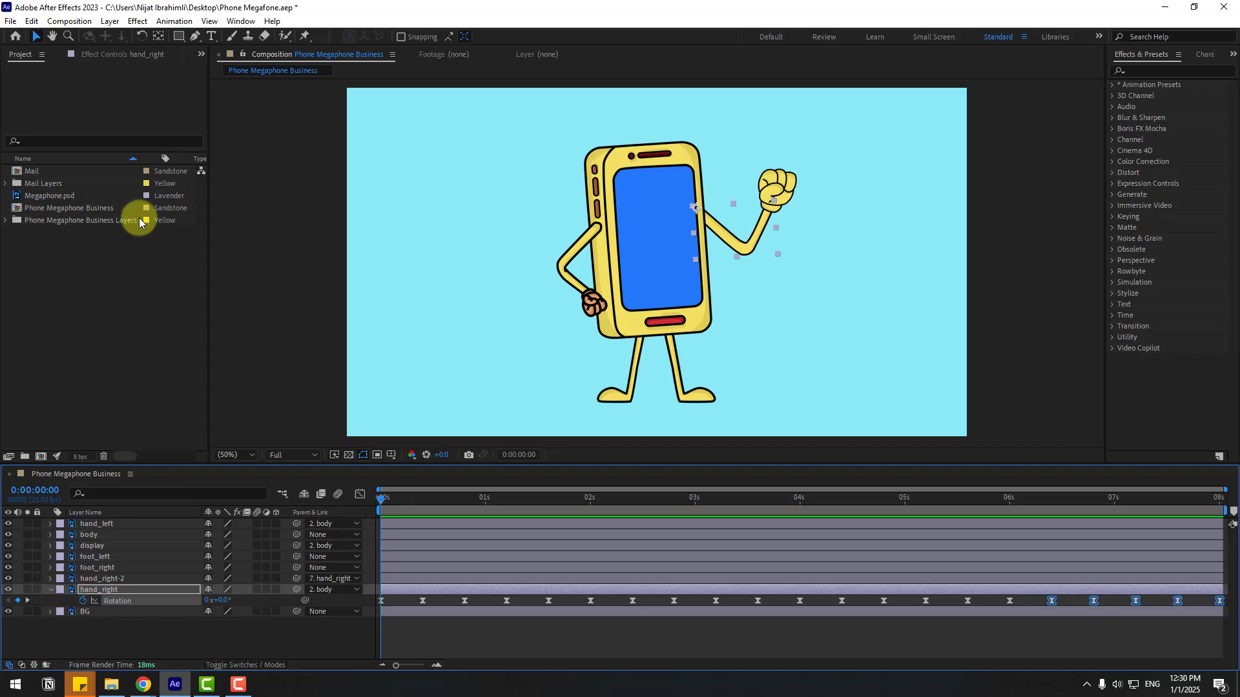
Step: Add Megaphone.psd above all other layers, then shrink it and move it near the character's raised fist
click(51, 201)
drag(47, 200, 118, 521)
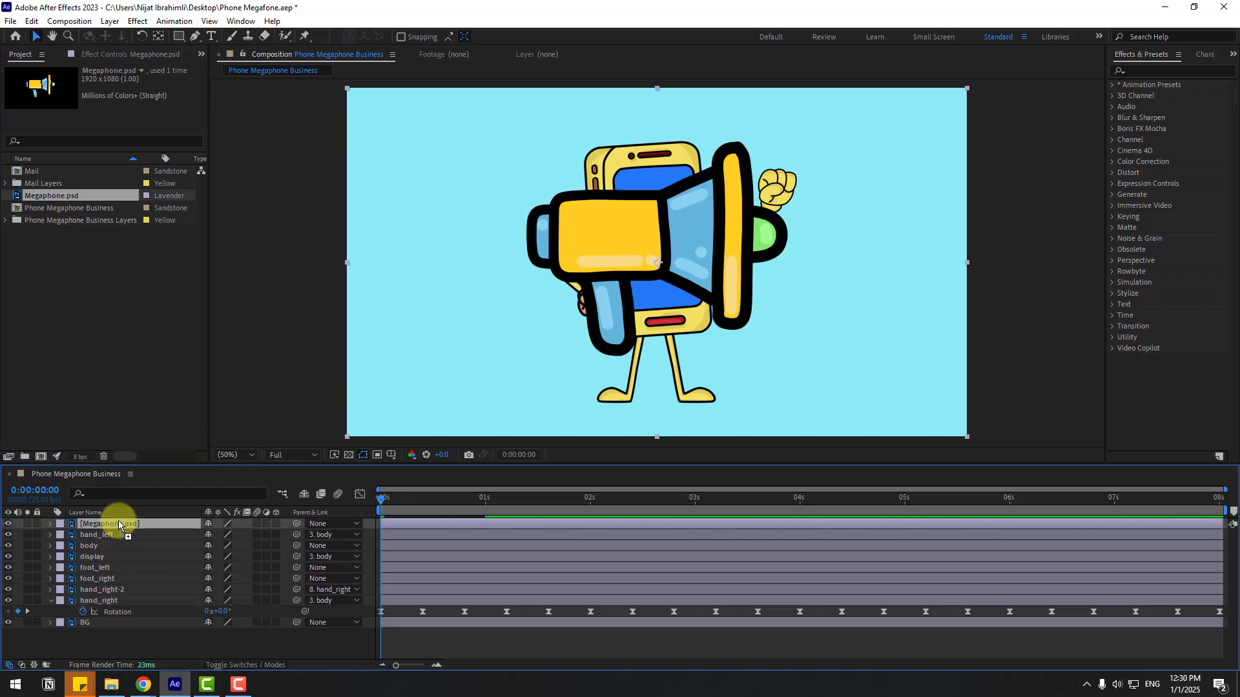
key(s)
drag(222, 533, 185, 534)
drag(652, 246, 784, 149)
Step: Set the megaphone's Scale to 38% and align its handle with the raised fist
click(130, 601)
click(222, 536)
text(38)
key(Return)
drag(784, 149, 768, 155)
click(22, 530)
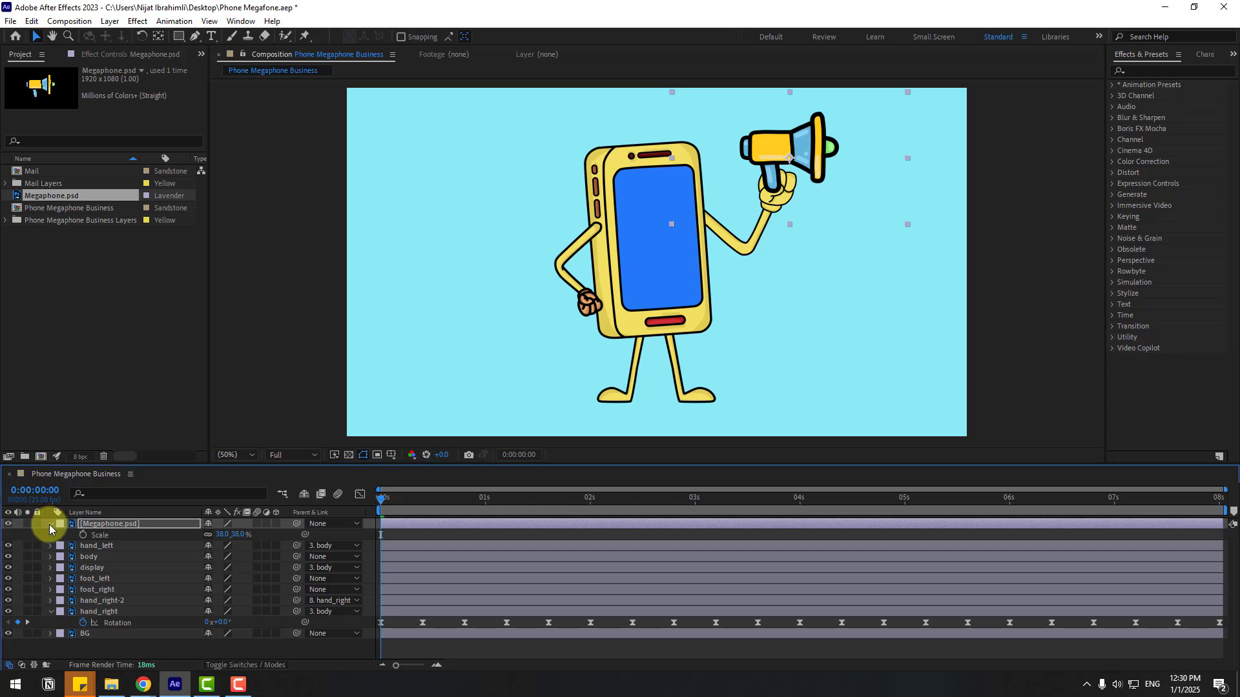
click(51, 524)
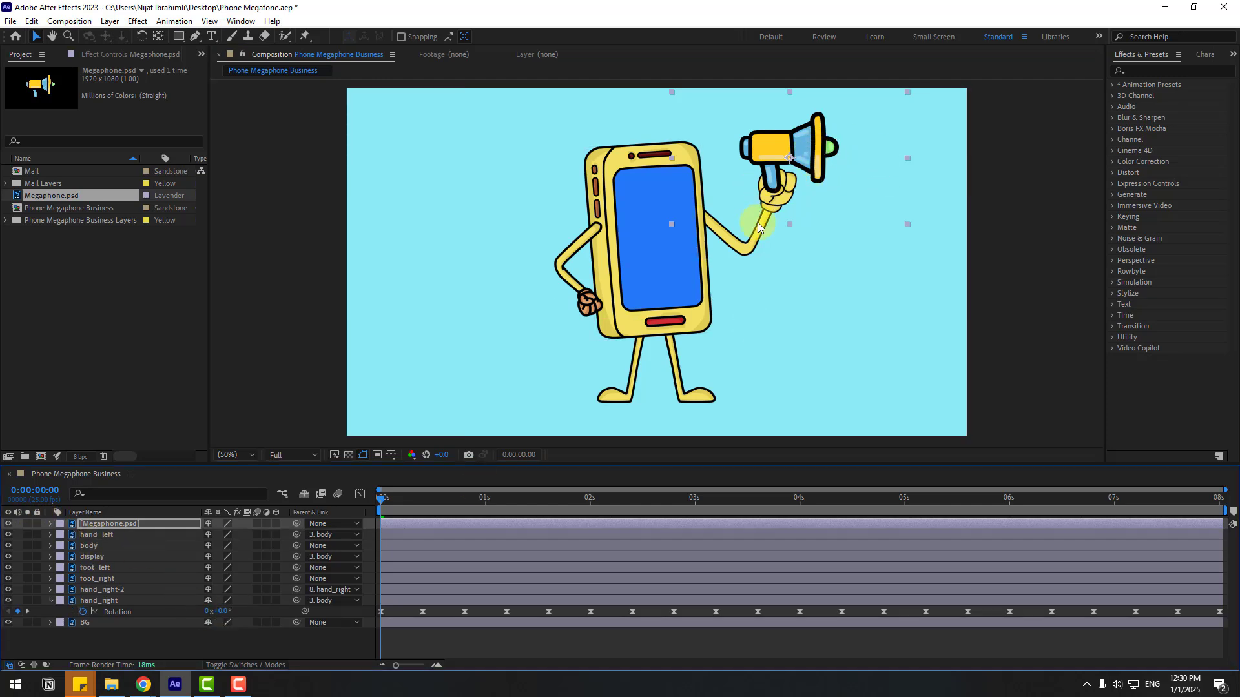
Step: Duplicate the hand_right-2 layer and place the copy above the Megaphone.psd layer so the fist covers the handle
click(103, 590)
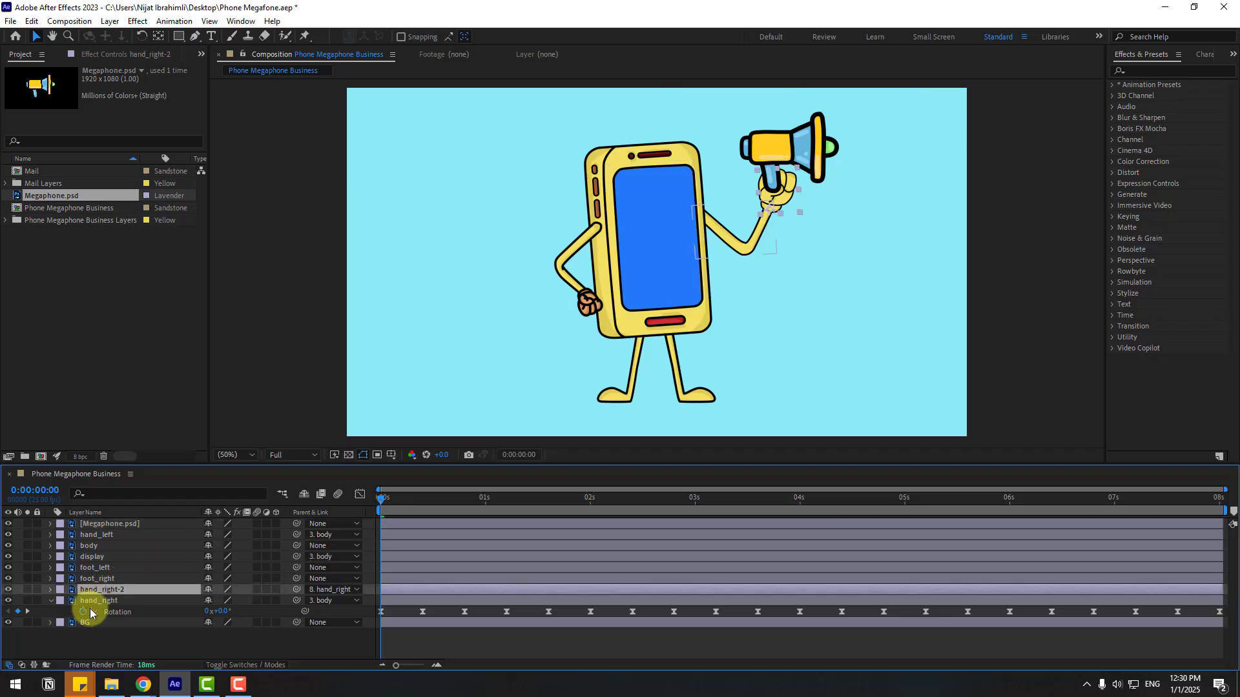
key(ctrl+d)
drag(93, 584, 104, 526)
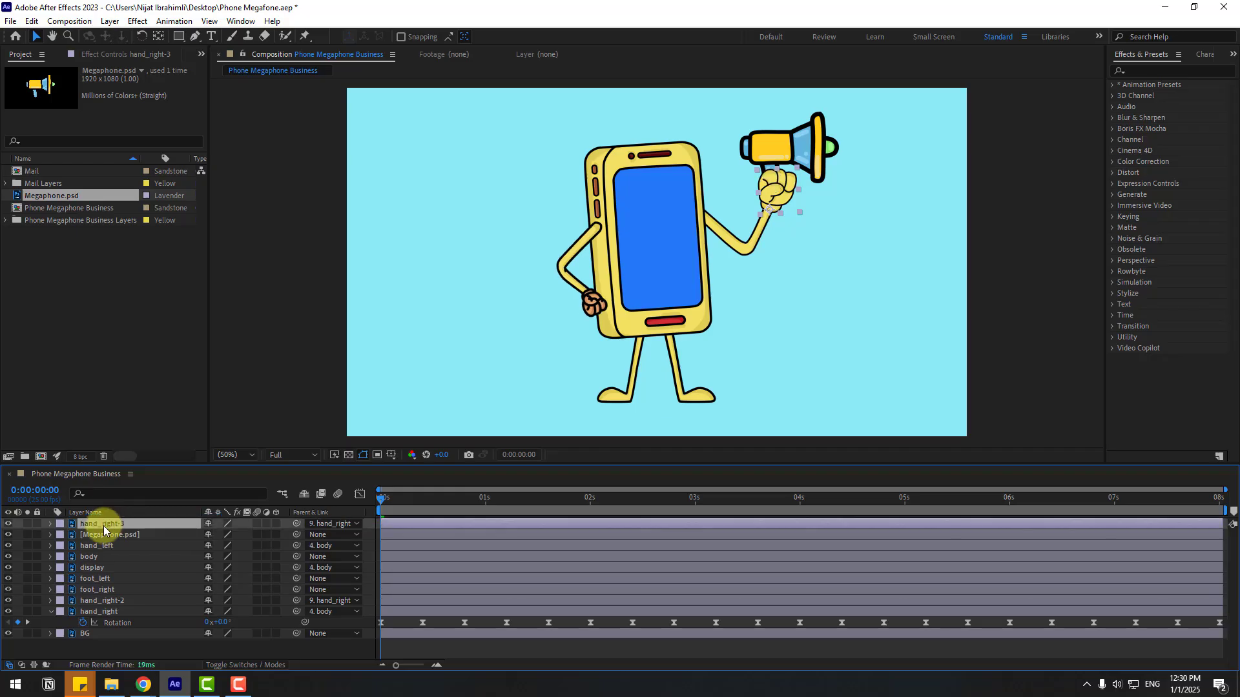
Step: Rename the duplicated hand_right-3 layer as MASK and solo it
key(Return)
text(MASK)
key(Return)
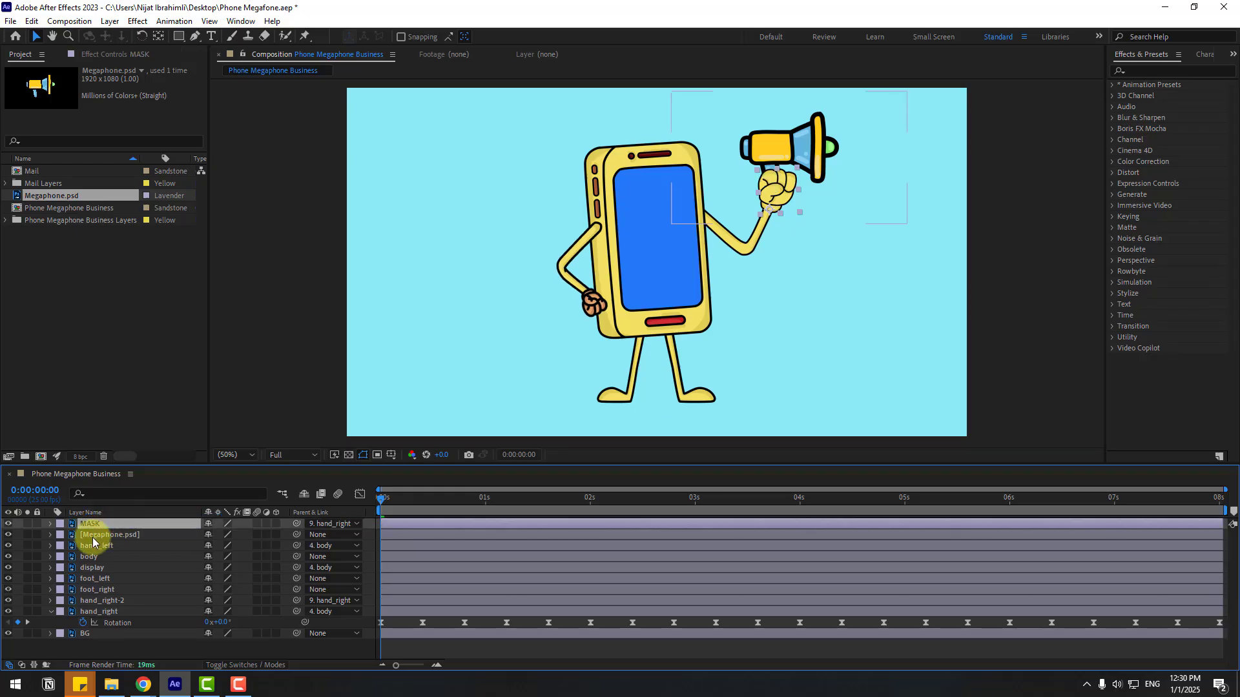
click(27, 524)
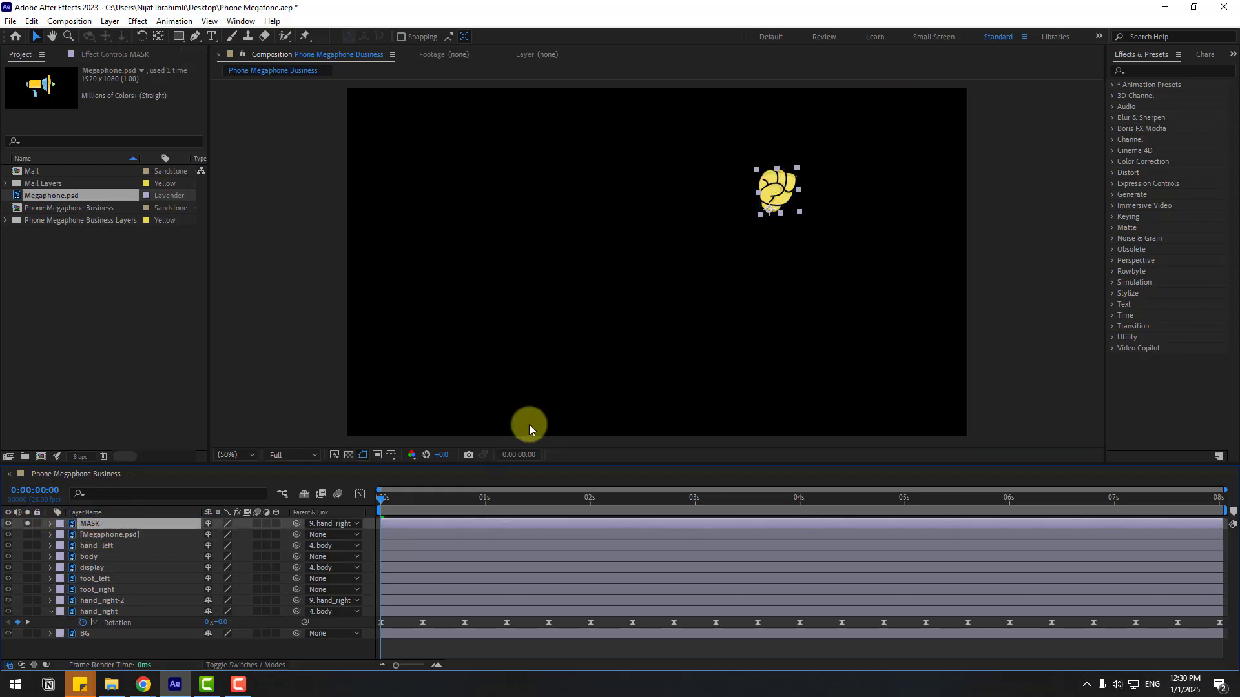
Step: Show the transparency grid and draw a closed Pen tool mask around the fist's thumb on the MASK layer
scroll(710, 226, up, 7)
scroll(639, 289, down, 1)
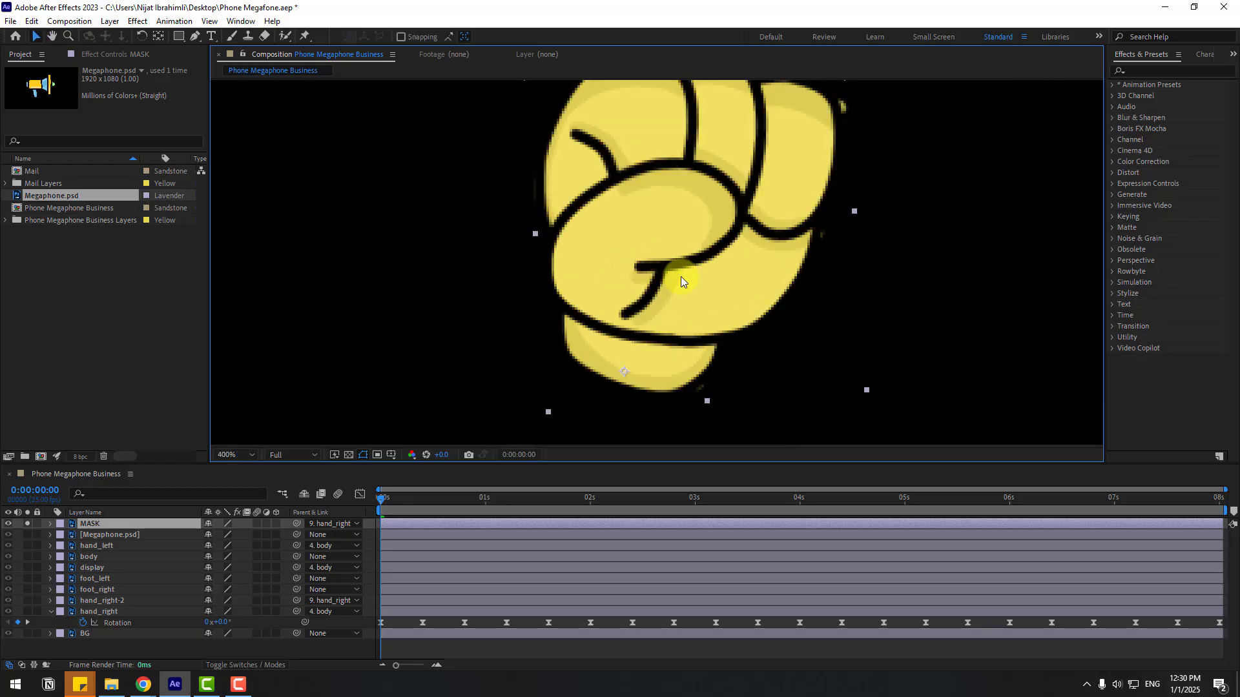
drag(681, 276, 610, 288)
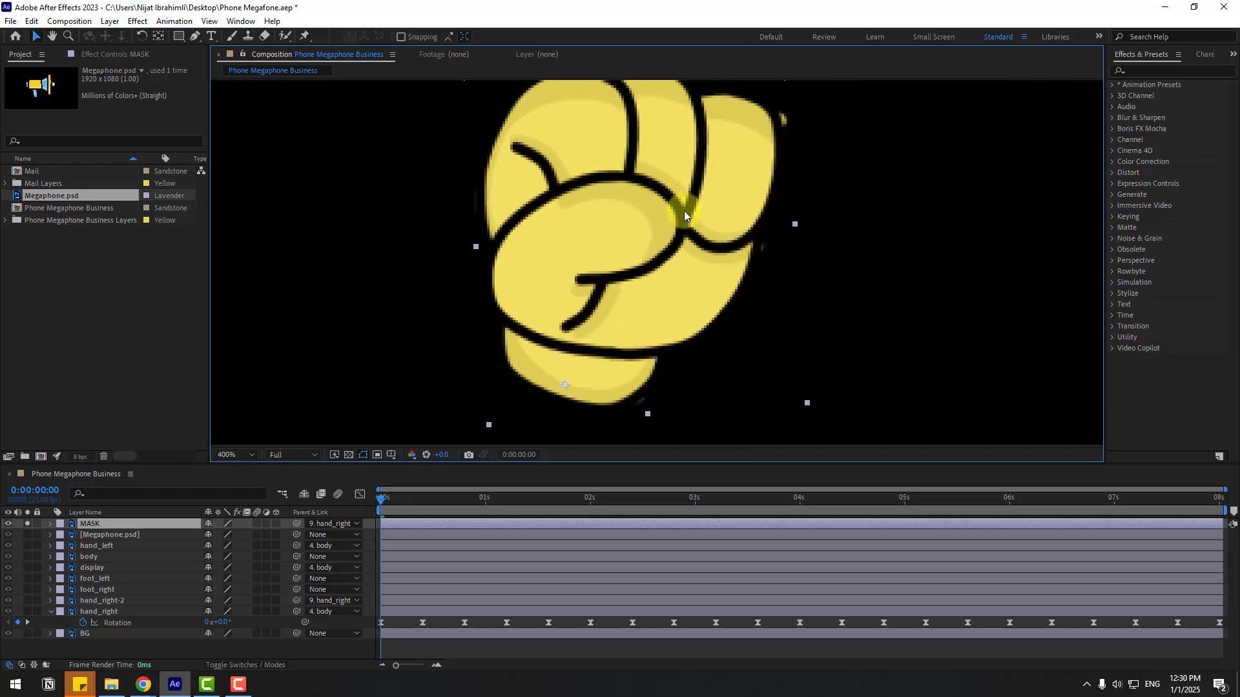
click(195, 36)
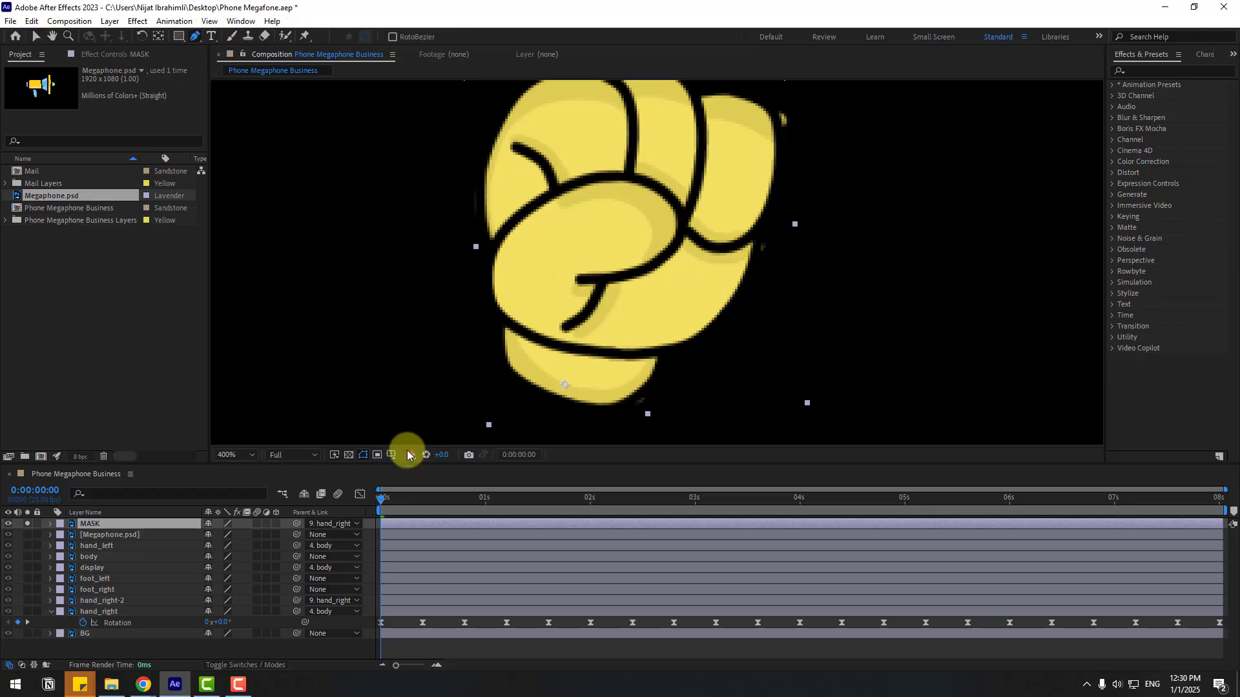
click(348, 455)
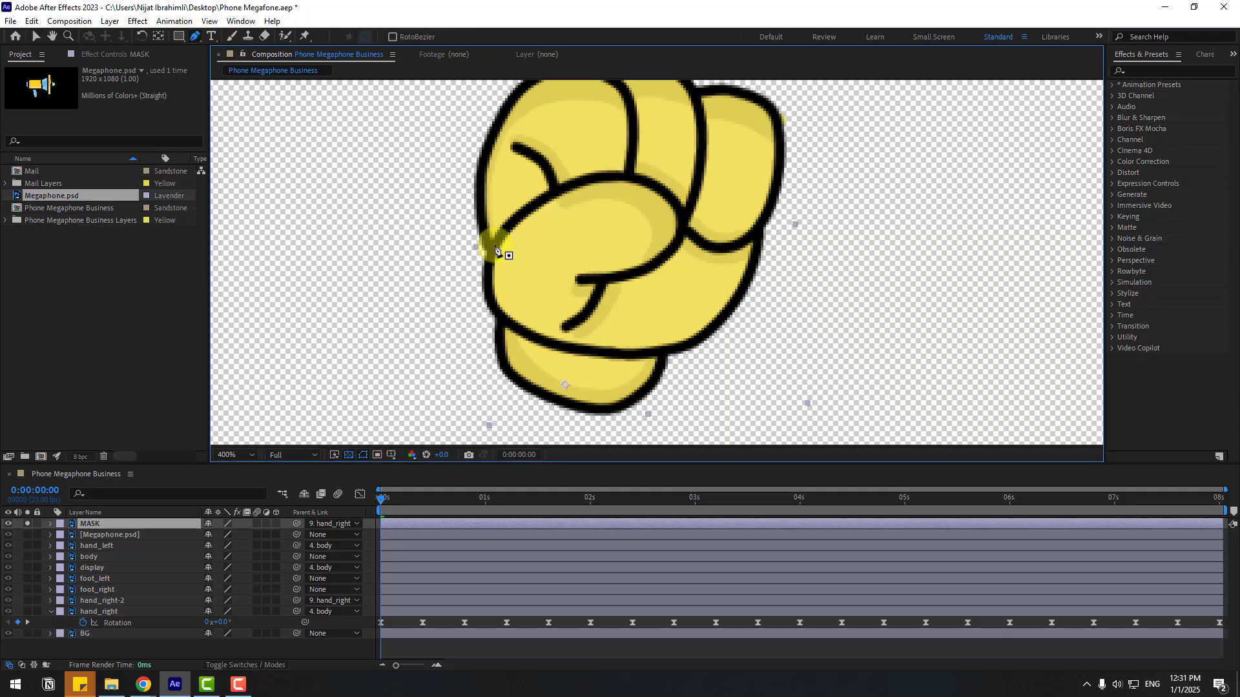
click(491, 247)
drag(595, 173, 614, 173)
drag(683, 205, 596, 284)
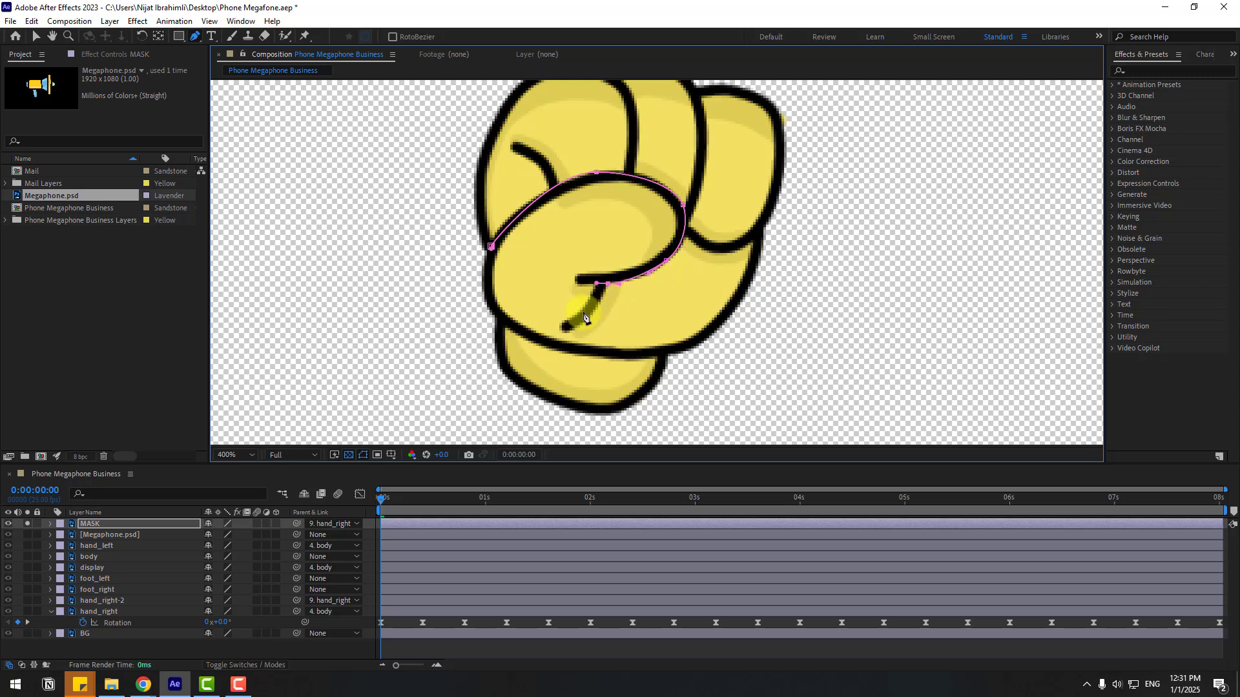
drag(568, 331, 556, 336)
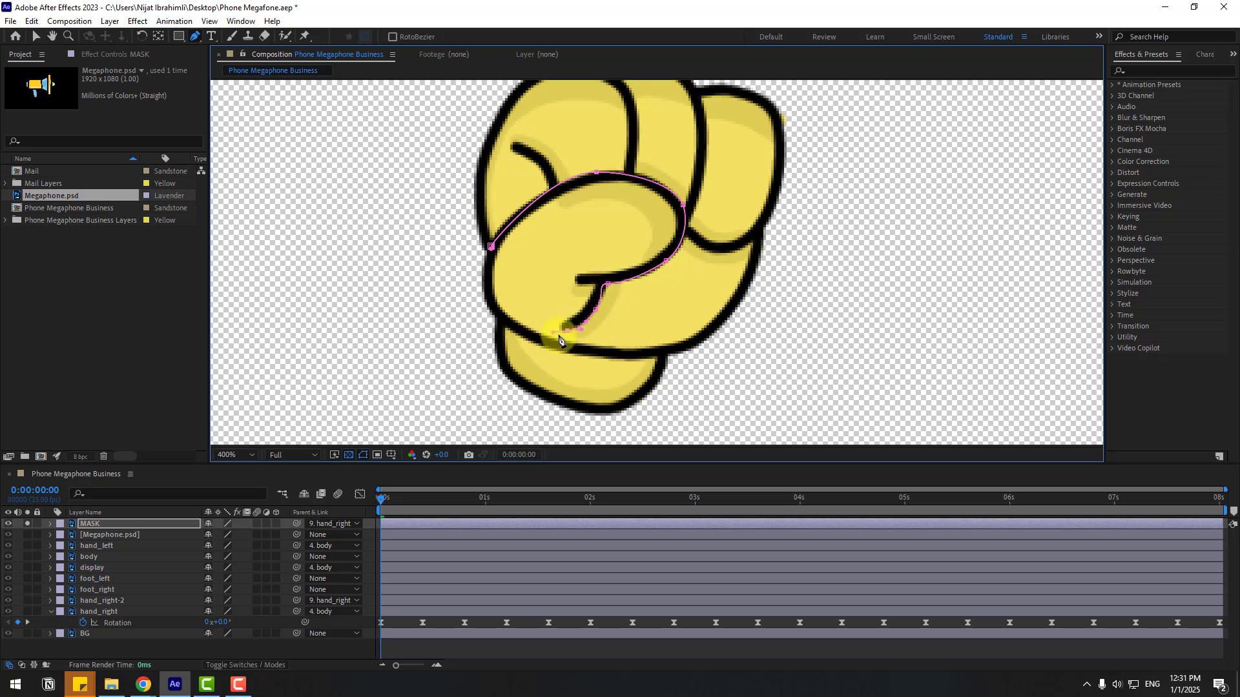
drag(491, 246, 478, 281)
click(36, 37)
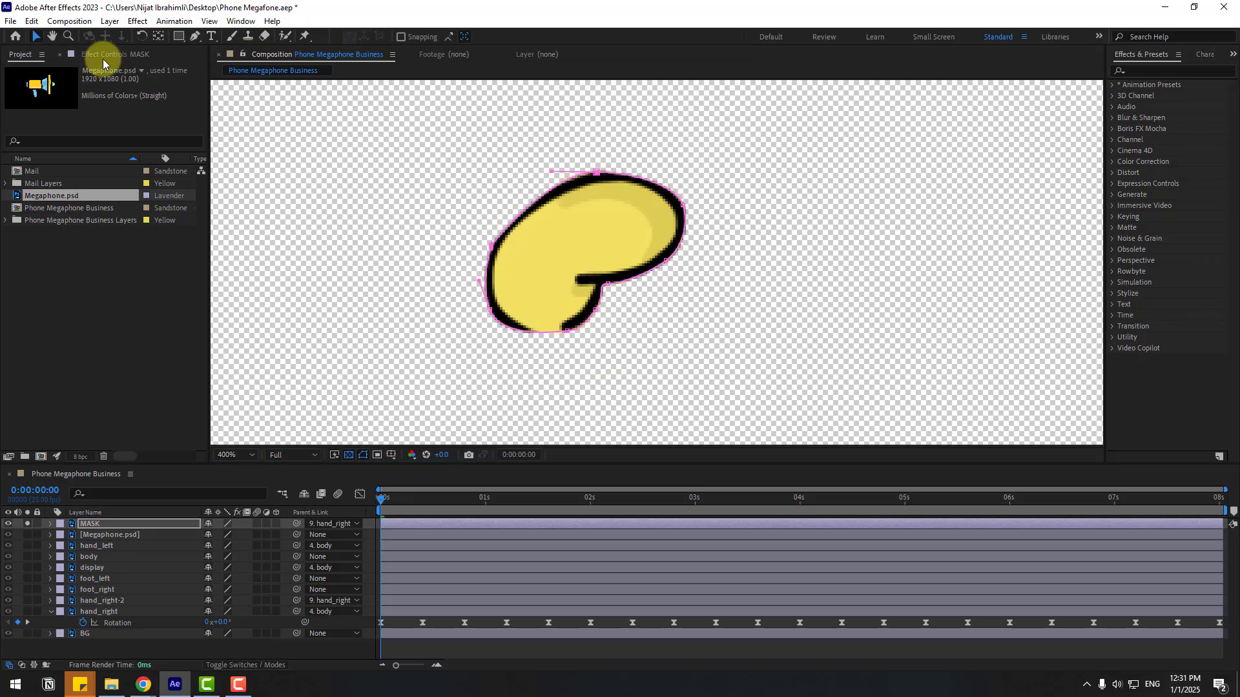
Step: Move the MASK layer's anchor point to the lower edge of the thumb and turn off the layer's solo
click(159, 35)
key(slash)
scroll(659, 335, up, 4)
click(36, 37)
click(27, 524)
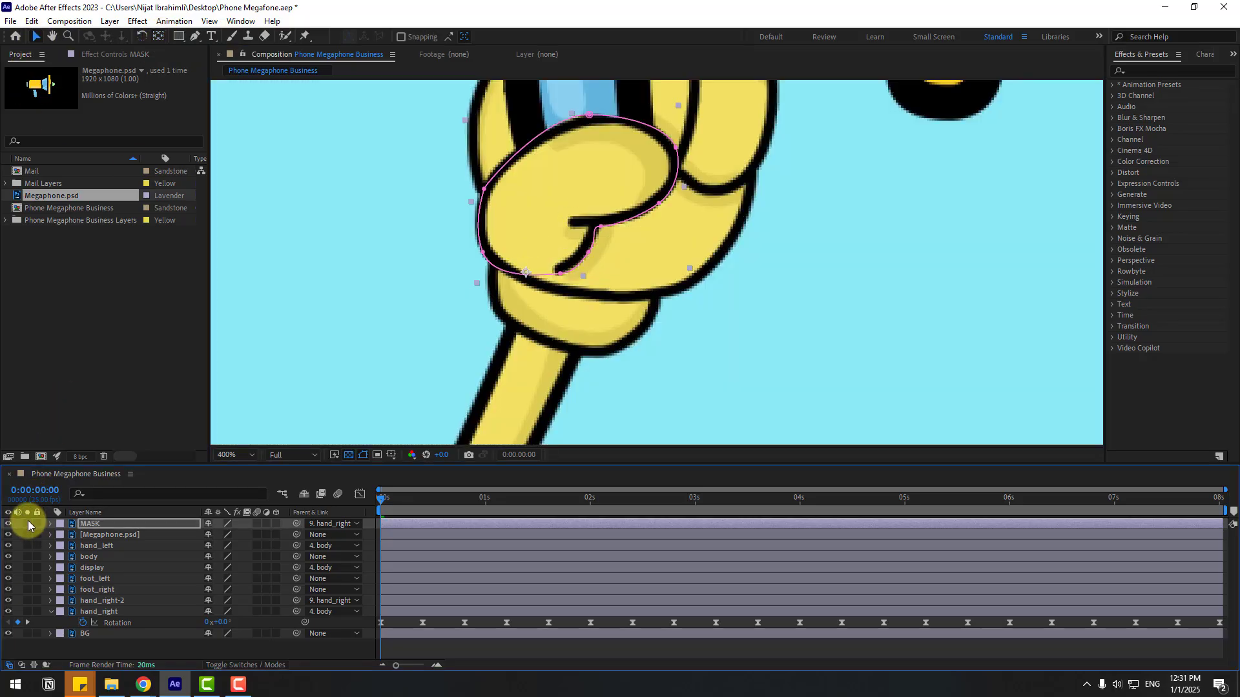
Step: Shift the Megaphone.psd layer slightly downward so its handle sits deeper inside the fist
scroll(690, 310, down, 2)
click(974, 259)
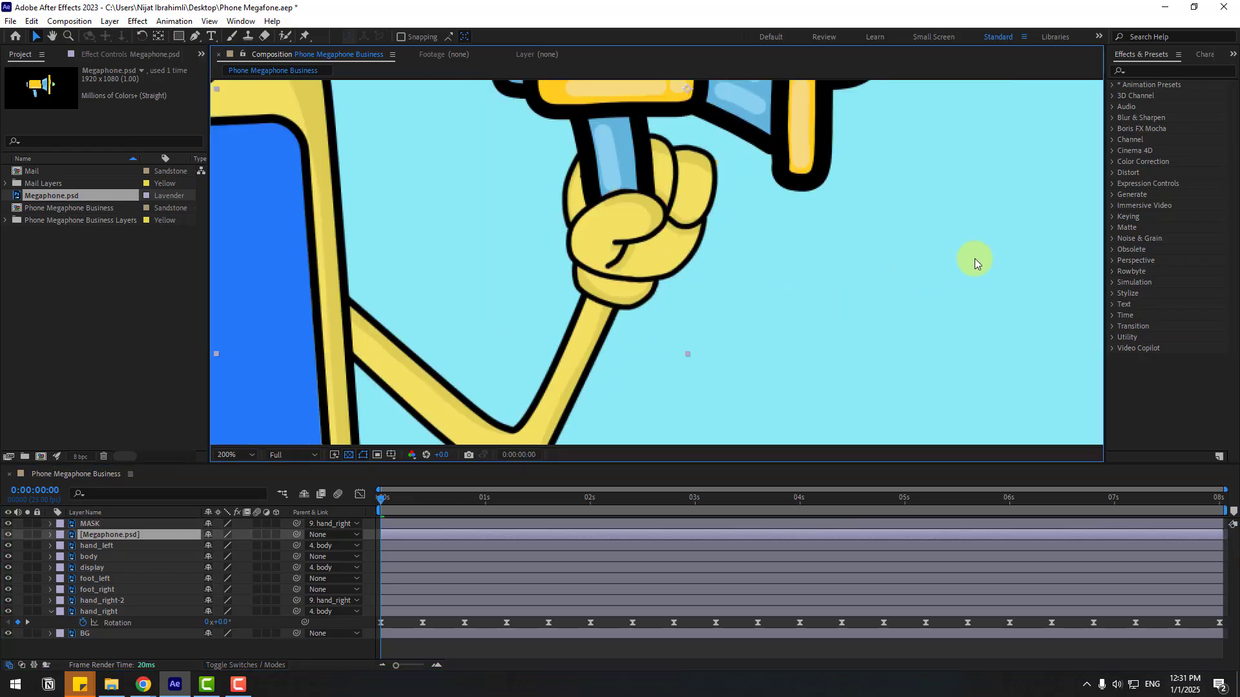
scroll(998, 261, down, 3)
key(ctrl+shift+a)
scroll(590, 304, up, 3)
key(h)
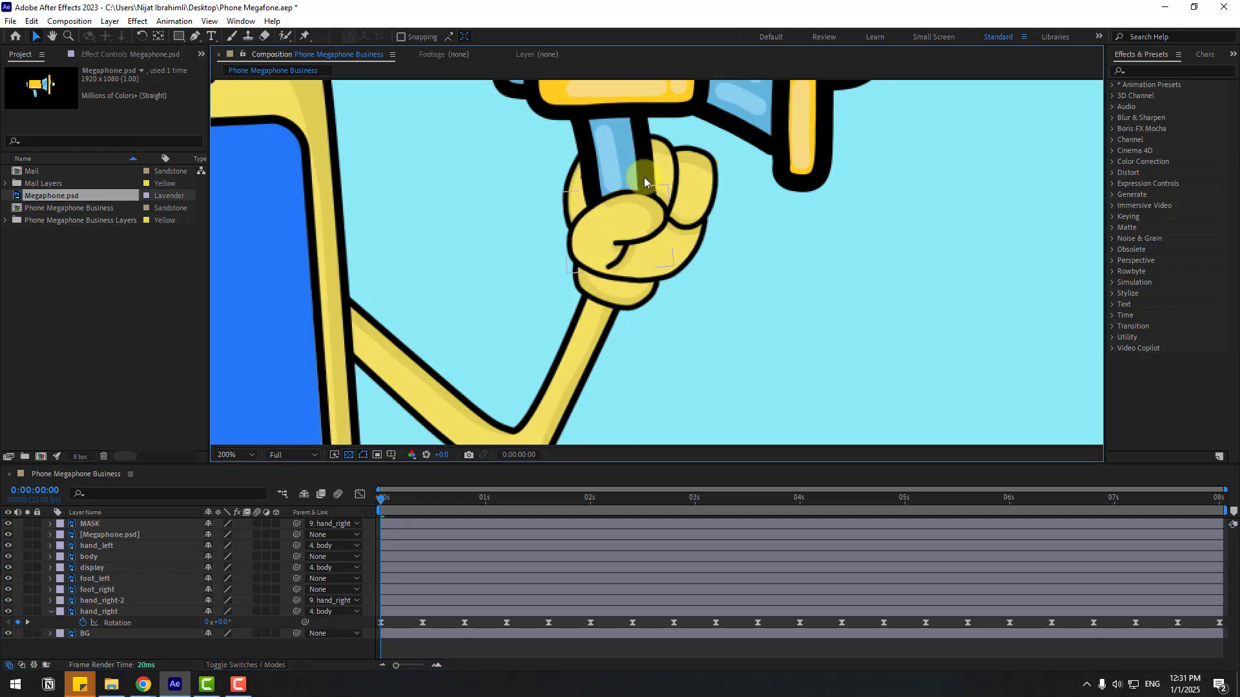
drag(644, 177, 593, 306)
click(543, 185)
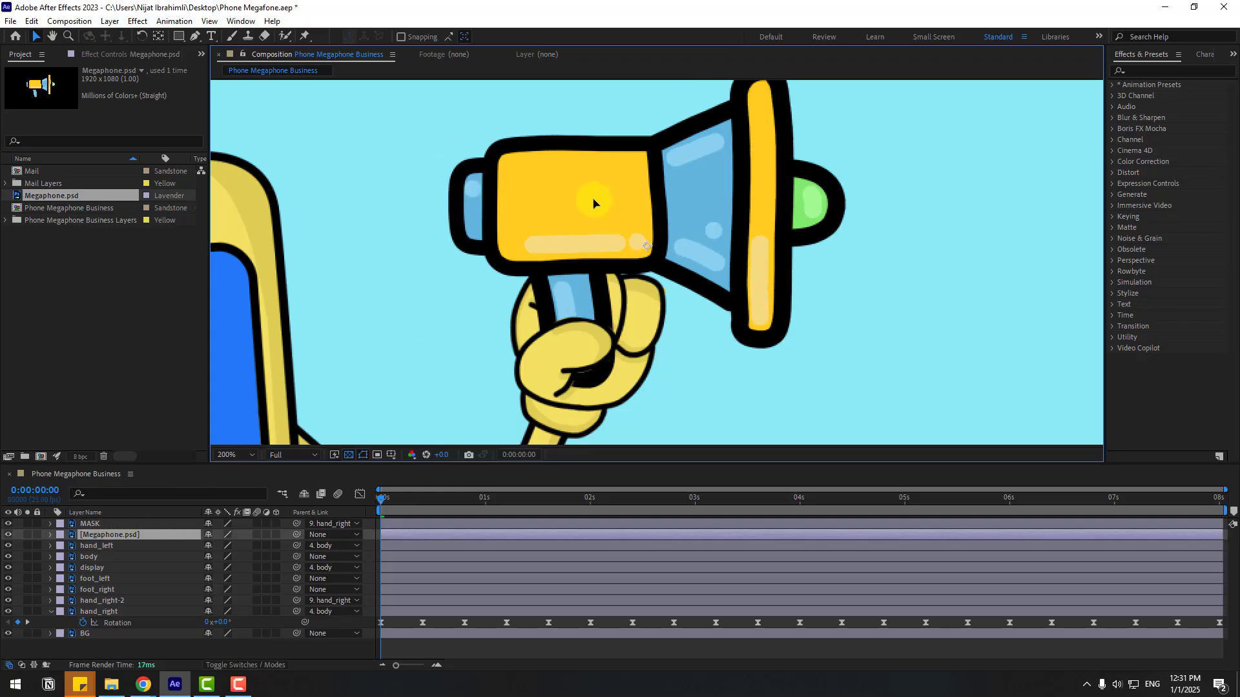
Step: Place the megaphone's anchor point on its handle at the fist and set its Rotation to -19°
click(158, 37)
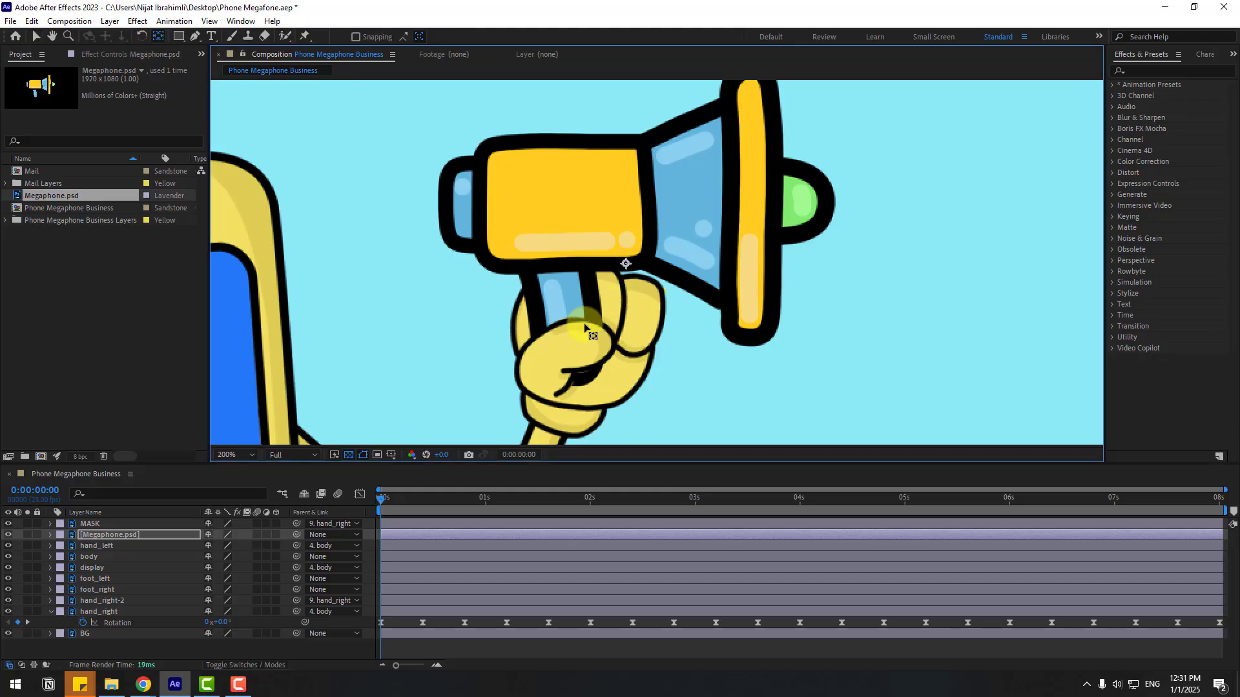
click(40, 42)
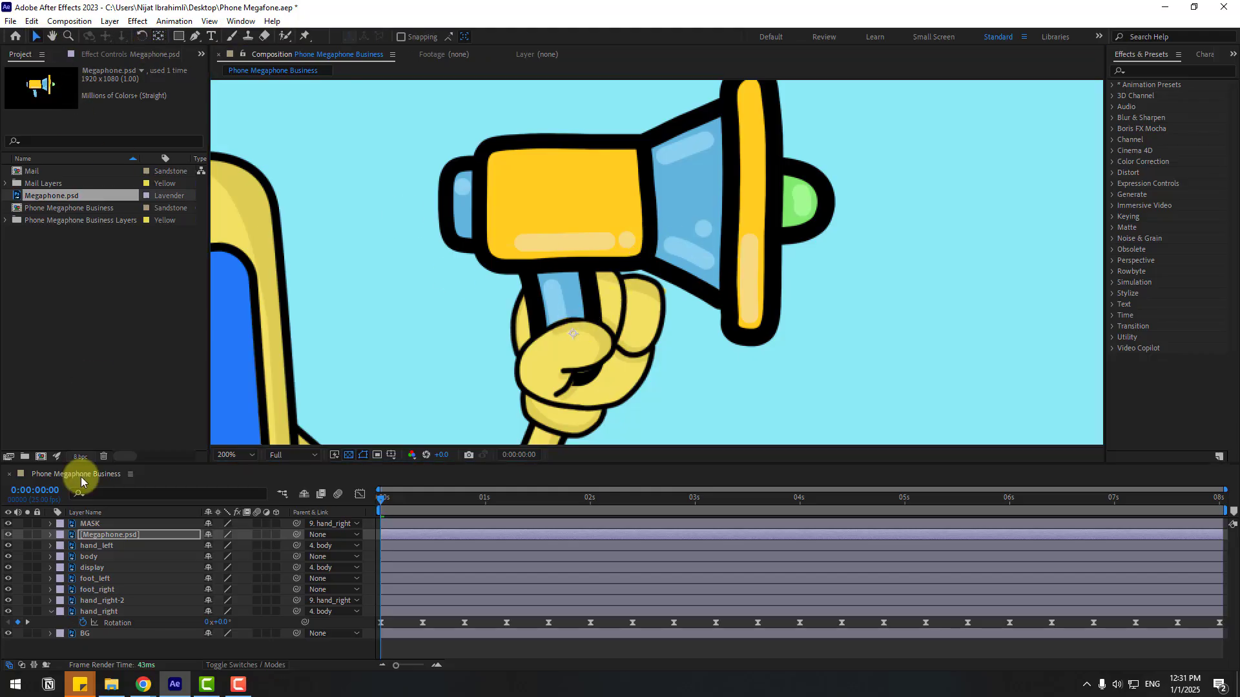
key(r)
drag(219, 547, 208, 545)
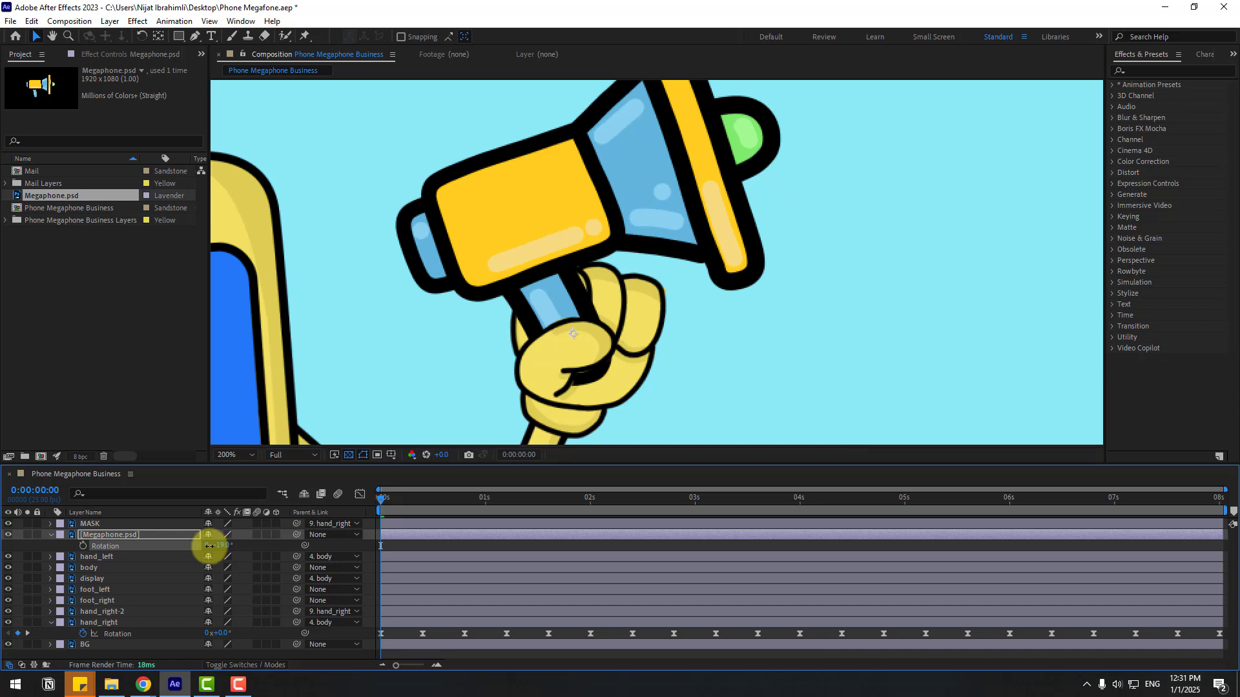
Step: Lower the tilted megaphone slightly into the grip and check how the masked thumb covers its handle
click(528, 282)
scroll(702, 308, down, 2)
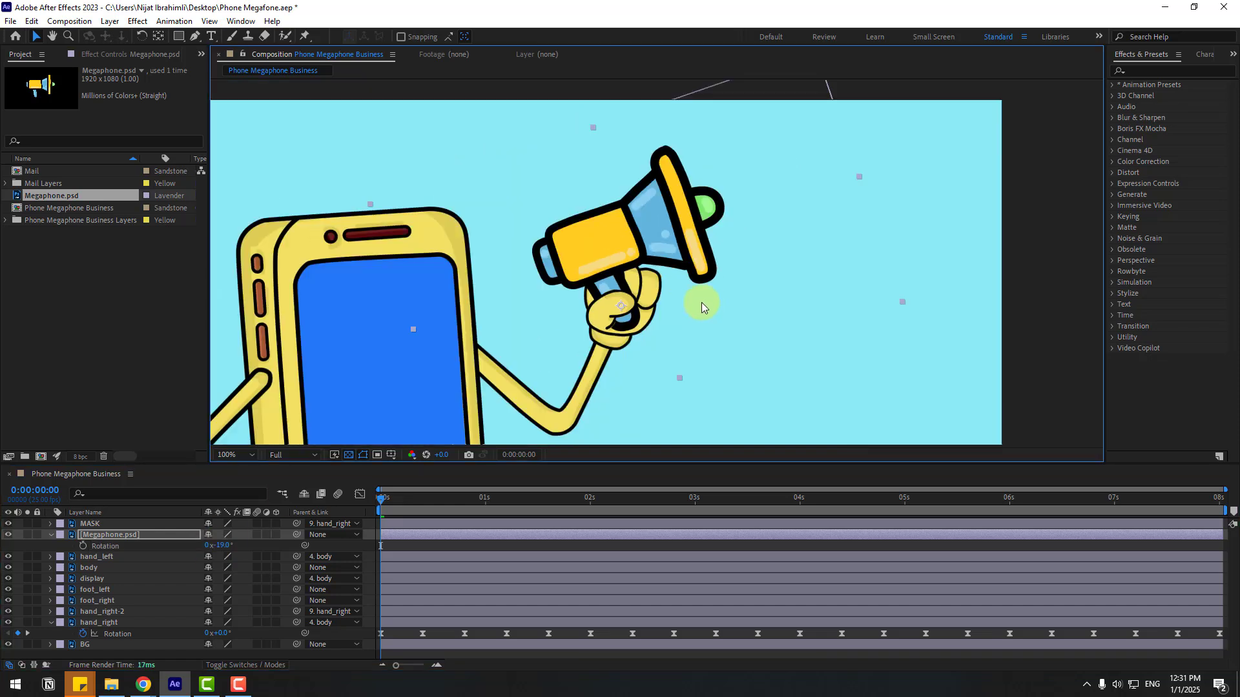
click(1044, 275)
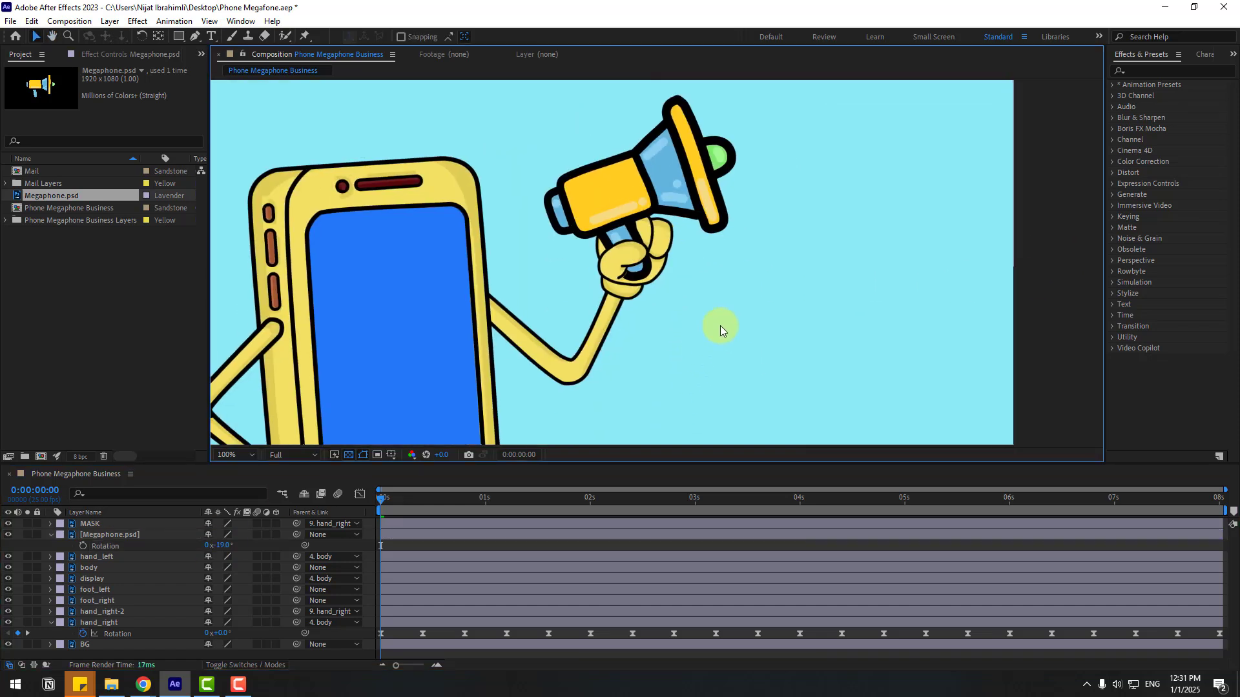
click(643, 284)
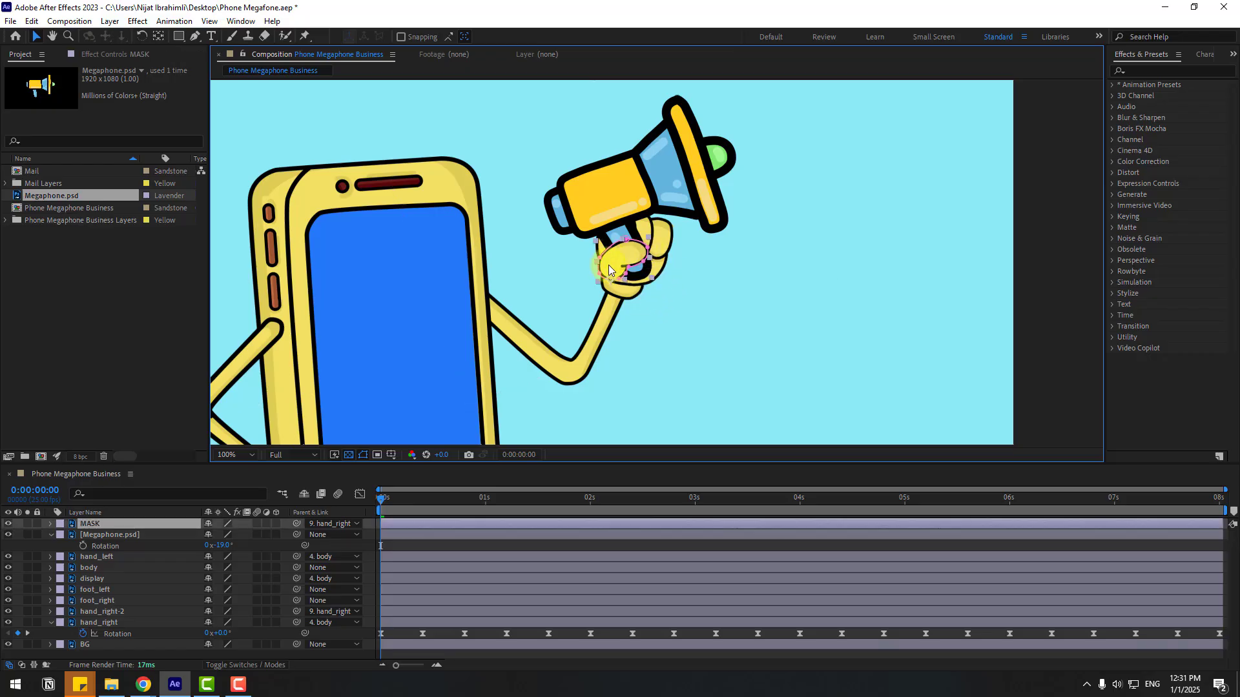
scroll(621, 274, up, 2)
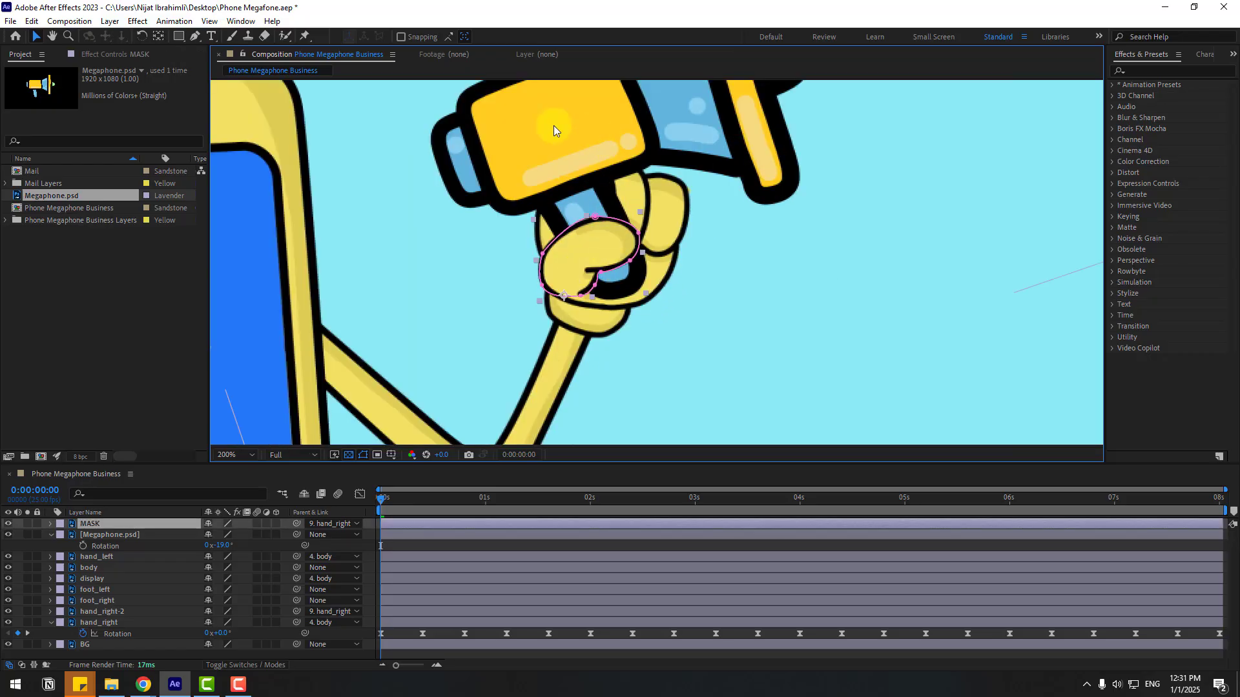
scroll(554, 129, down, 4)
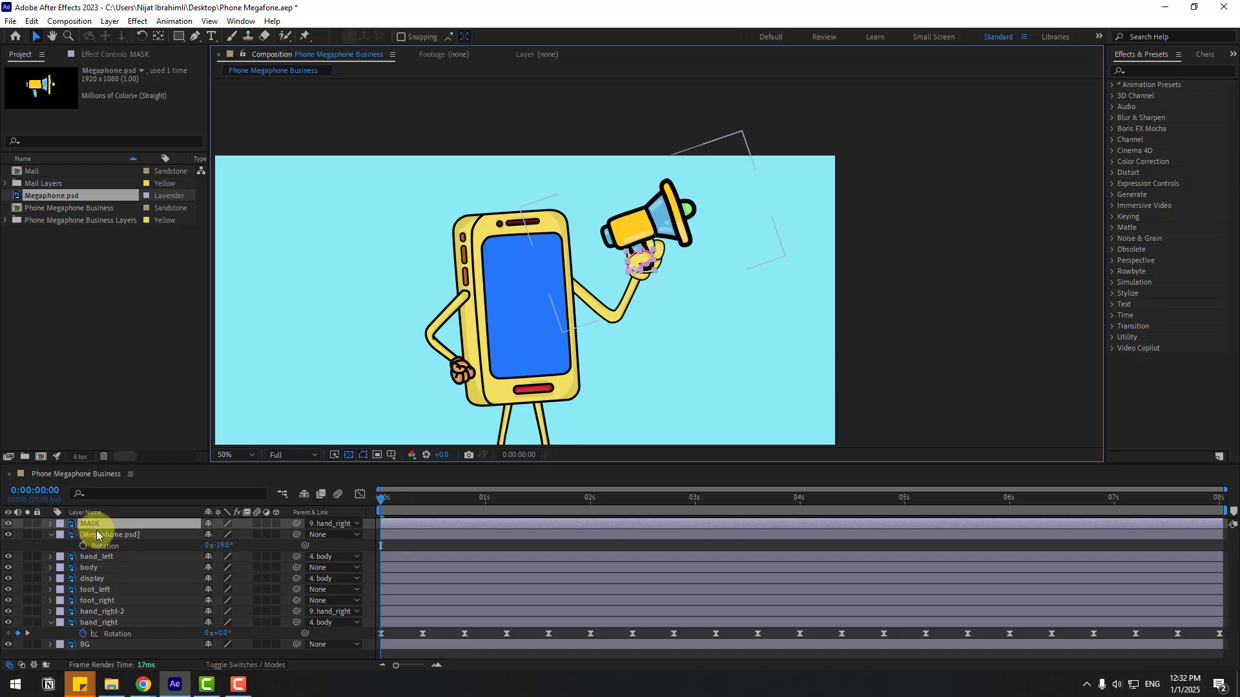
Step: Parent Megaphone.psd to the hand_right layer and preview the animation
click(97, 534)
drag(296, 534, 91, 622)
key(space)
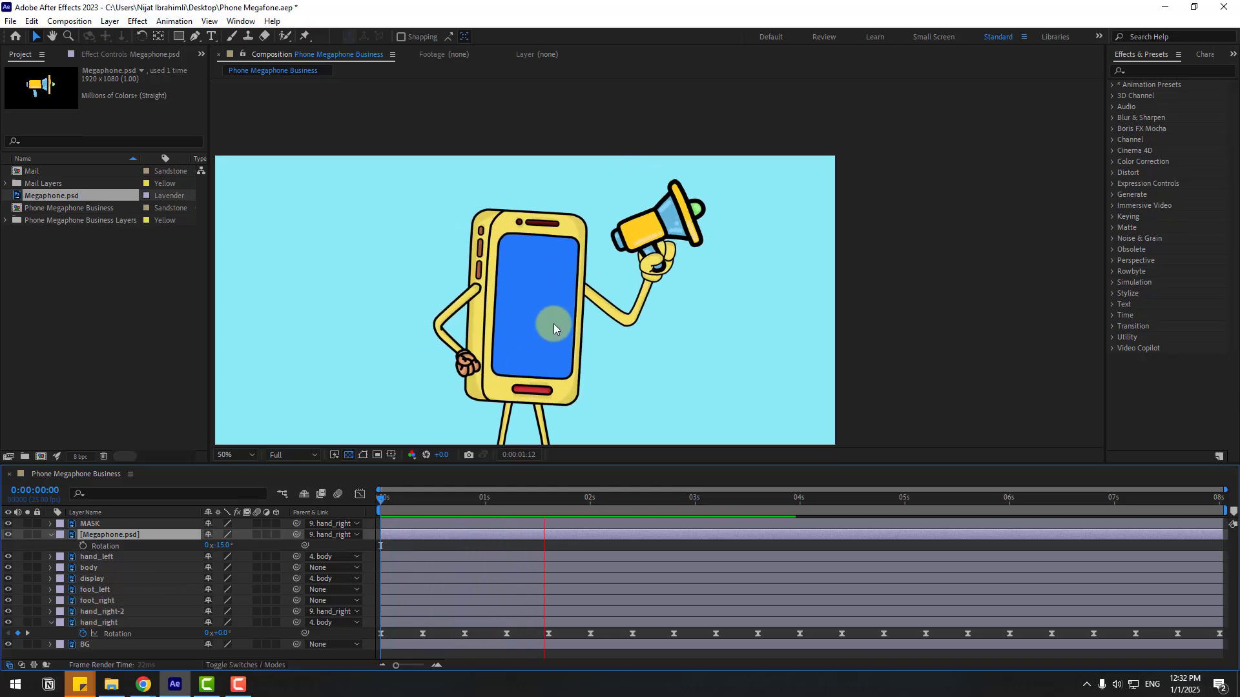
key(space)
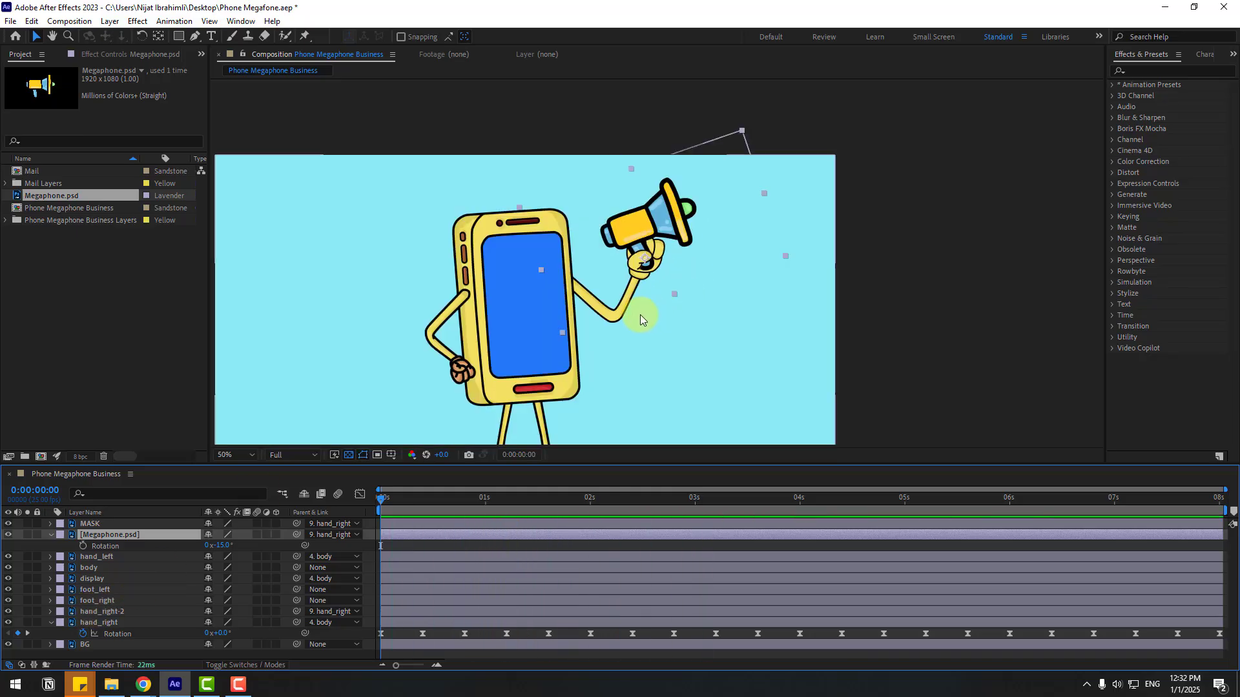
Step: Move the hand_right arm slightly lower on the phone's side and preview the motion
click(98, 622)
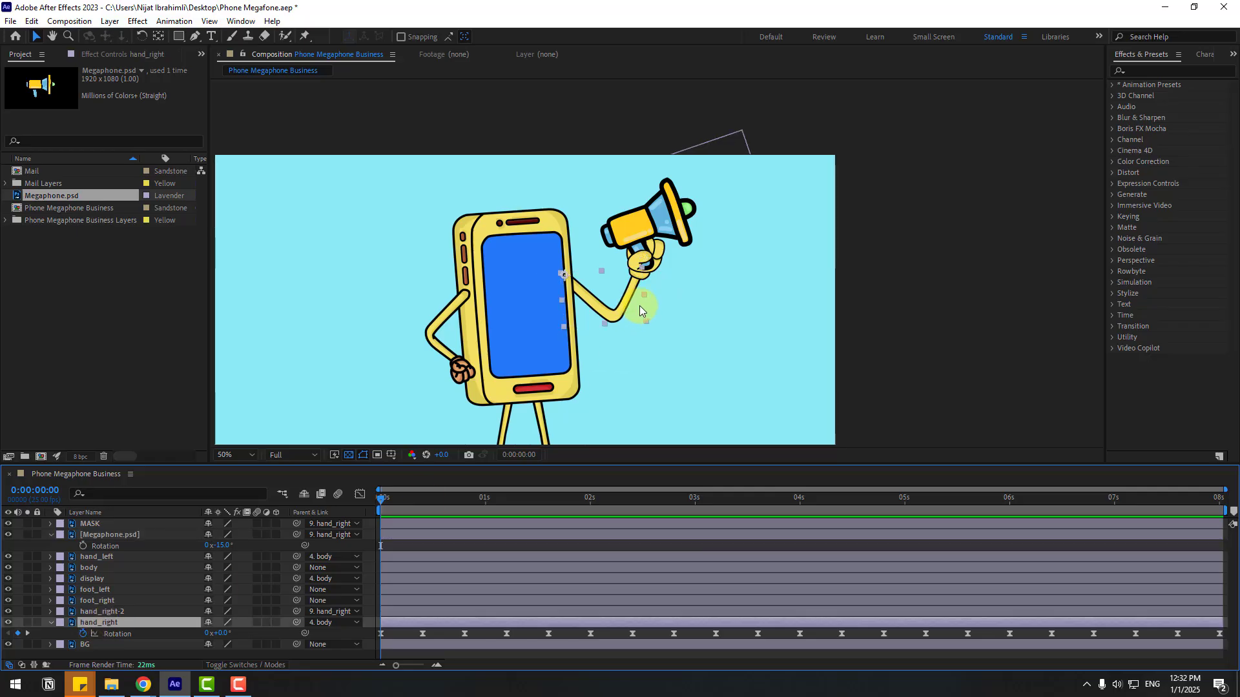
drag(563, 276, 555, 304)
key(space)
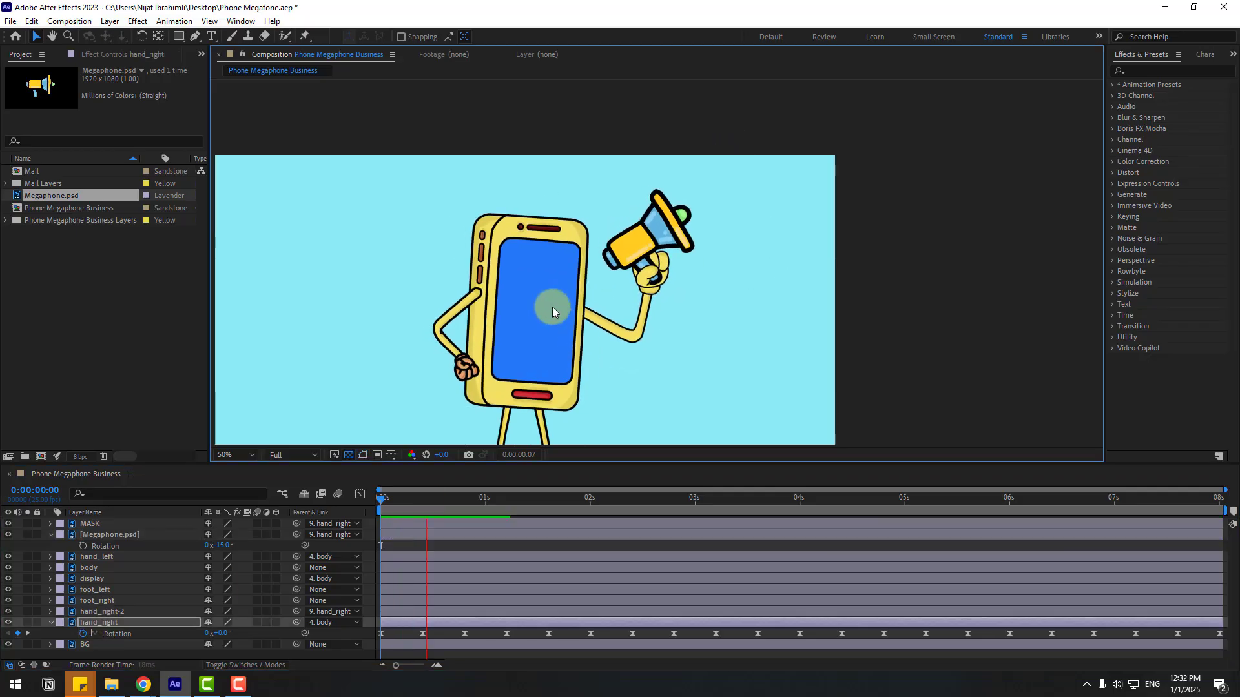
Step: Set Megaphone.psd's Rotation to 26° with the arm viewed at 1:07, adjust its fit in the fist, and preview
click(514, 496)
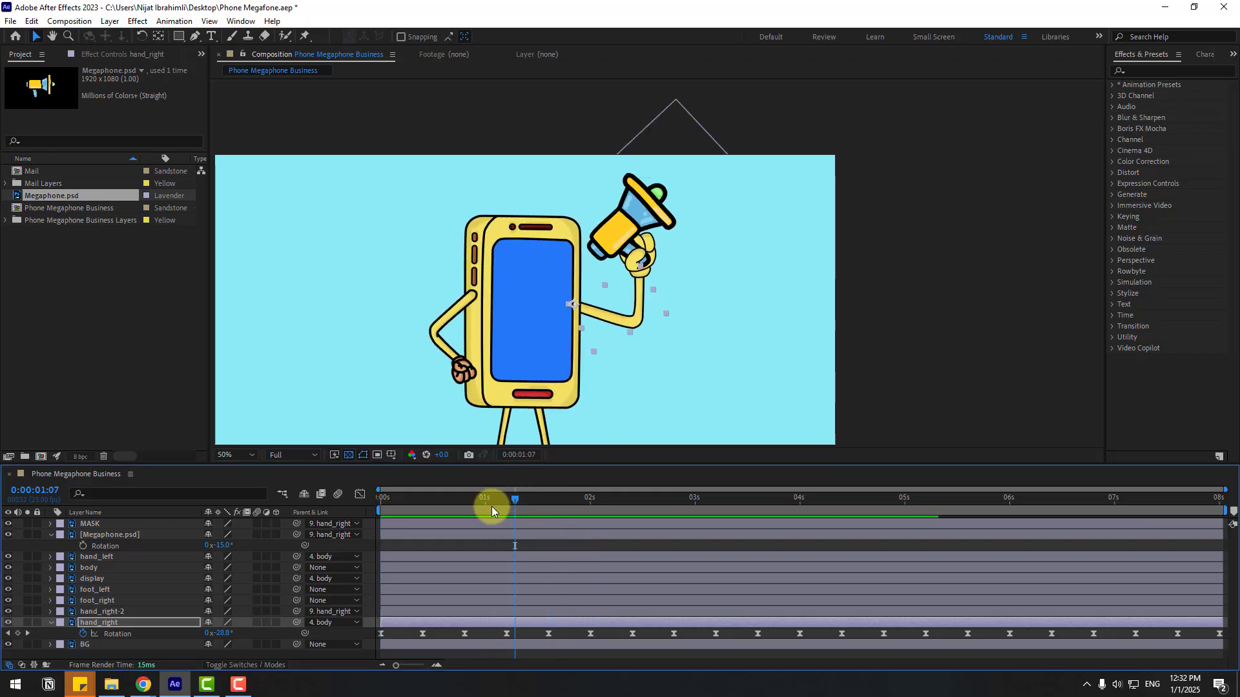
click(121, 536)
drag(221, 546, 246, 543)
click(634, 221)
key(space)
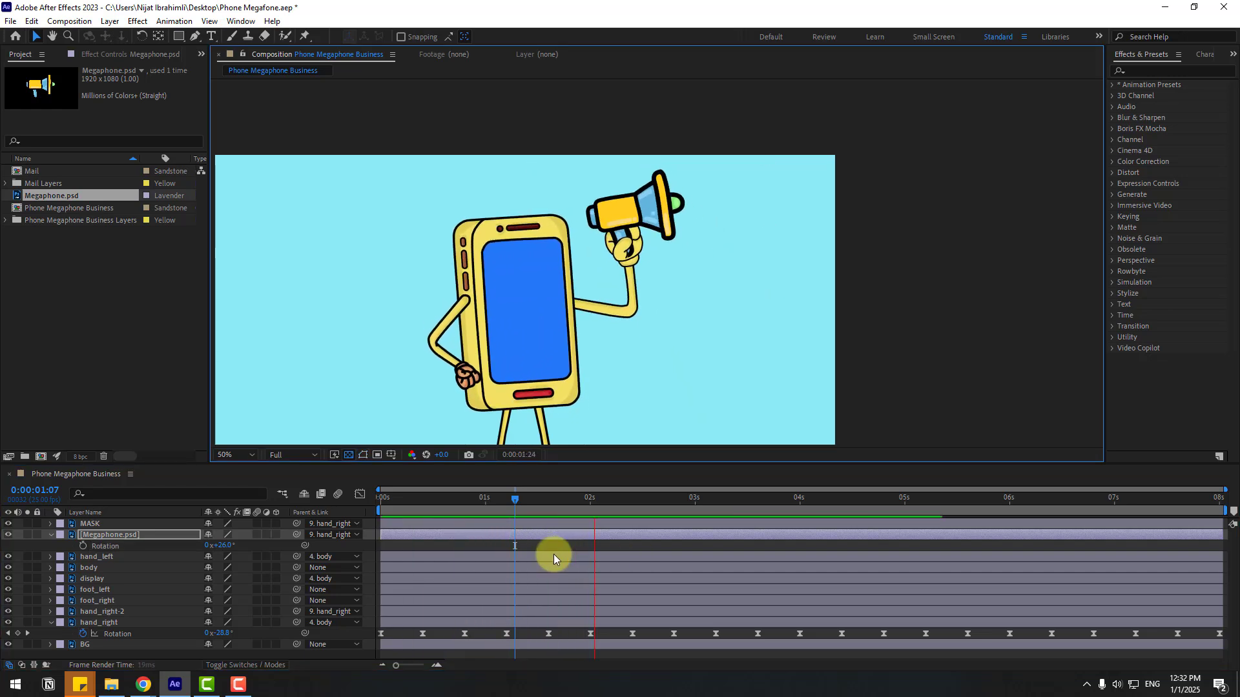
click(273, 537)
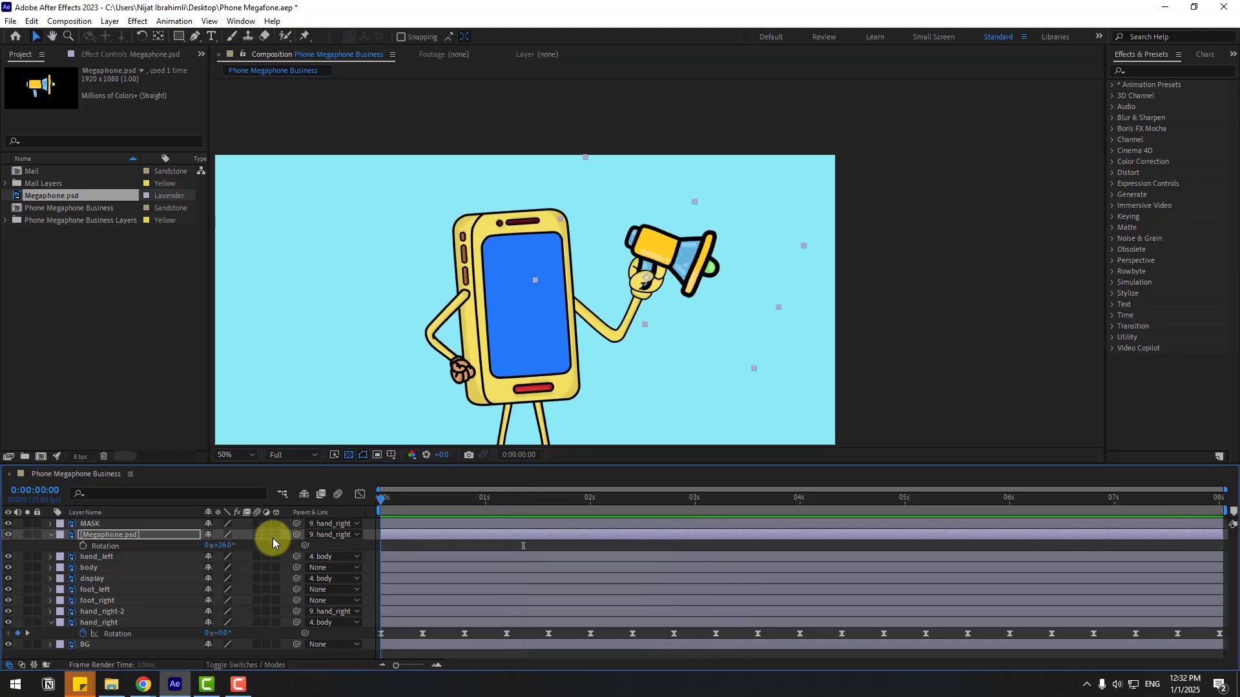
Step: Collapse the Megaphone.psd and hand_right layer properties and lock the BG layer
click(50, 534)
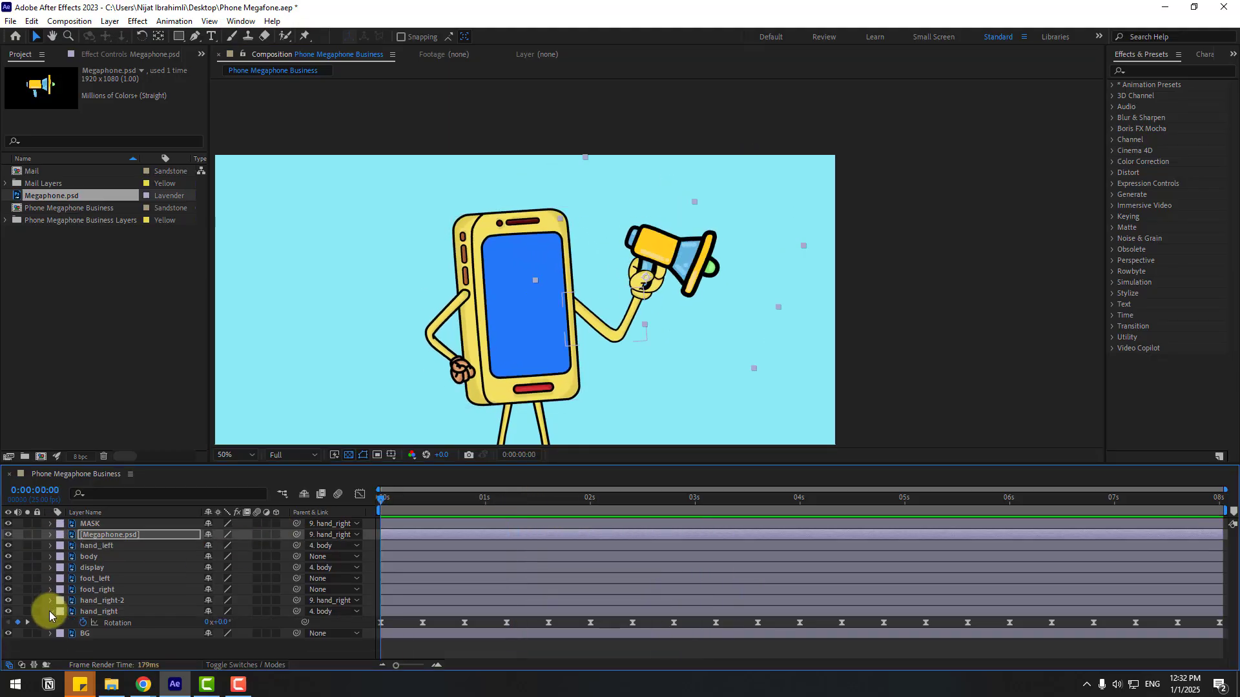
click(50, 611)
click(176, 623)
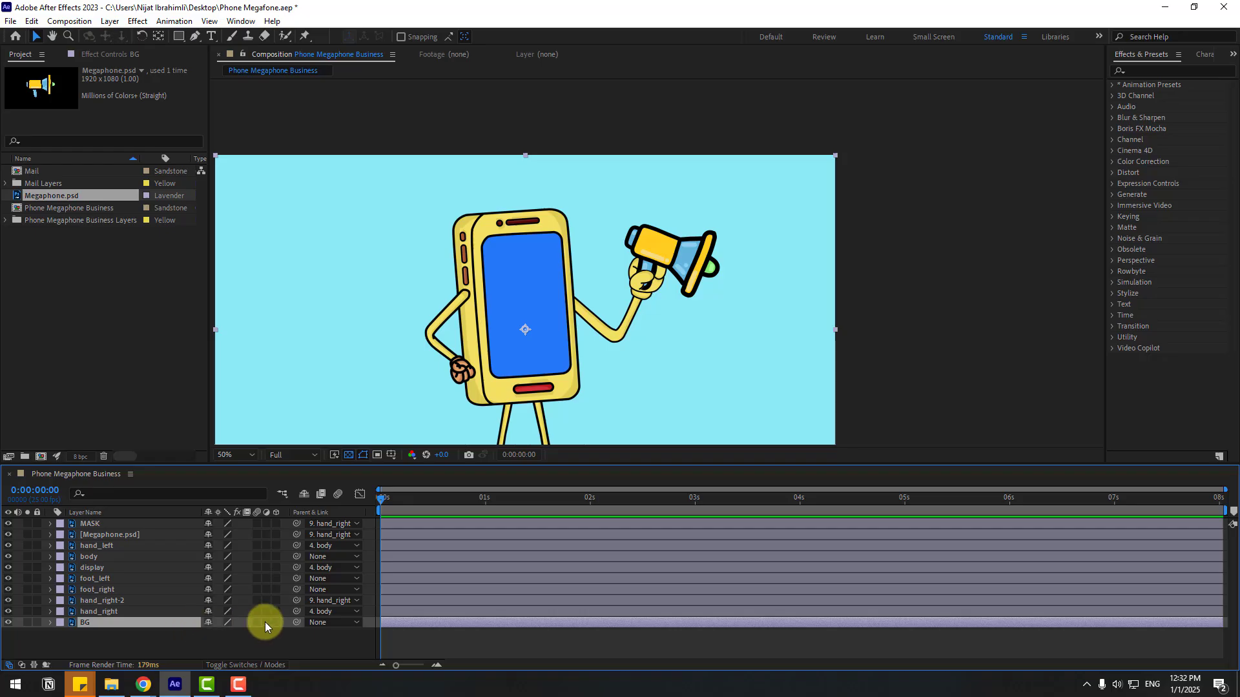
click(30, 623)
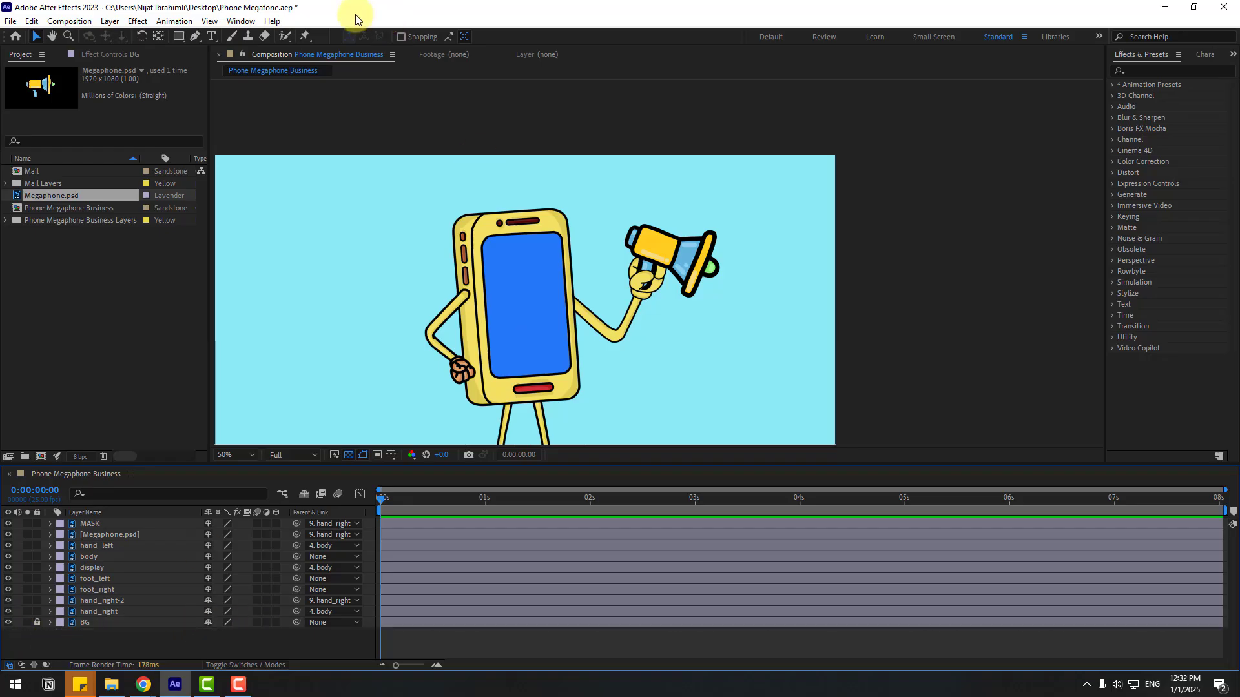
Step: At 1:05, draw a short diagonal sound line with the Pen tool just outside the megaphone's upper rim
click(196, 38)
scroll(668, 297, up, 2)
drag(404, 502, 506, 495)
drag(756, 202, 693, 192)
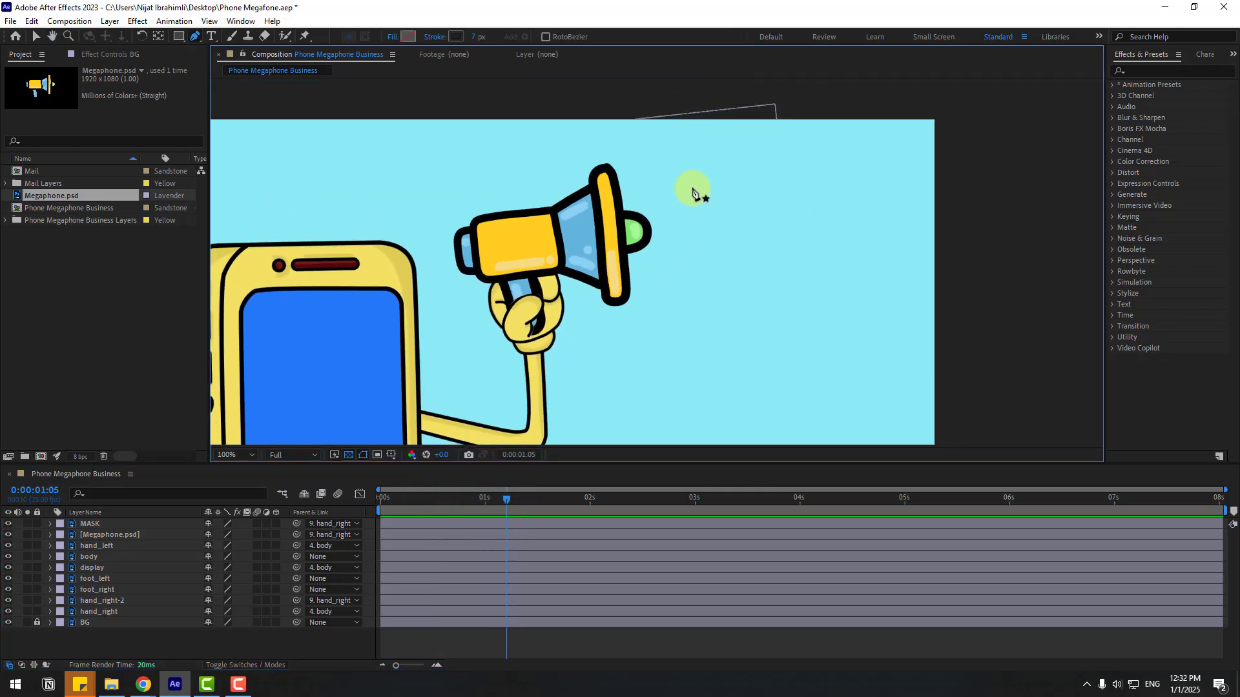
click(652, 179)
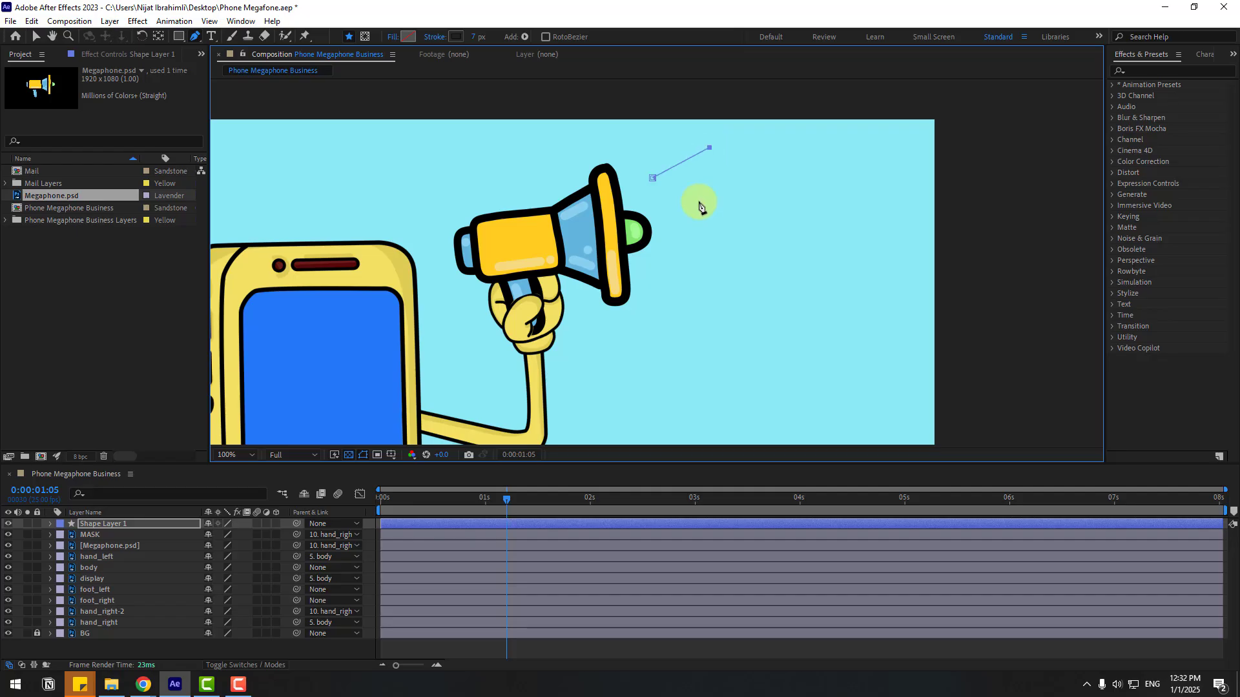
click(33, 36)
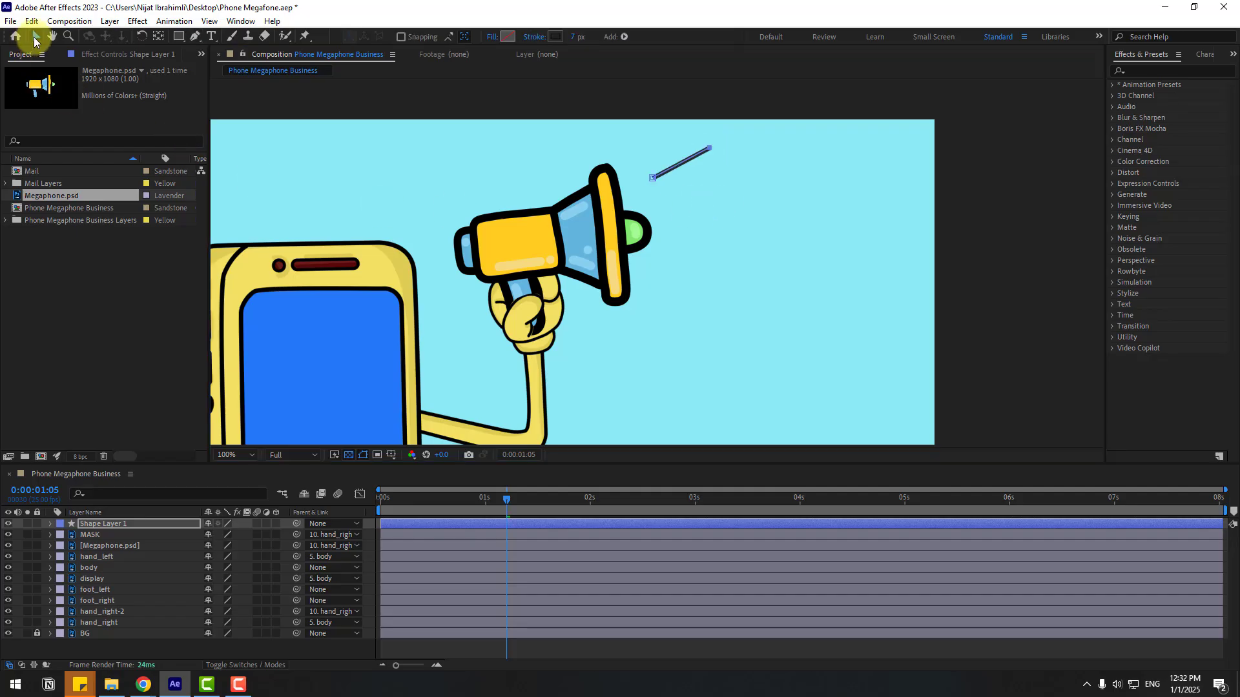
Step: Give the sound line no fill and a white stroke with a width of 15 px
click(493, 37)
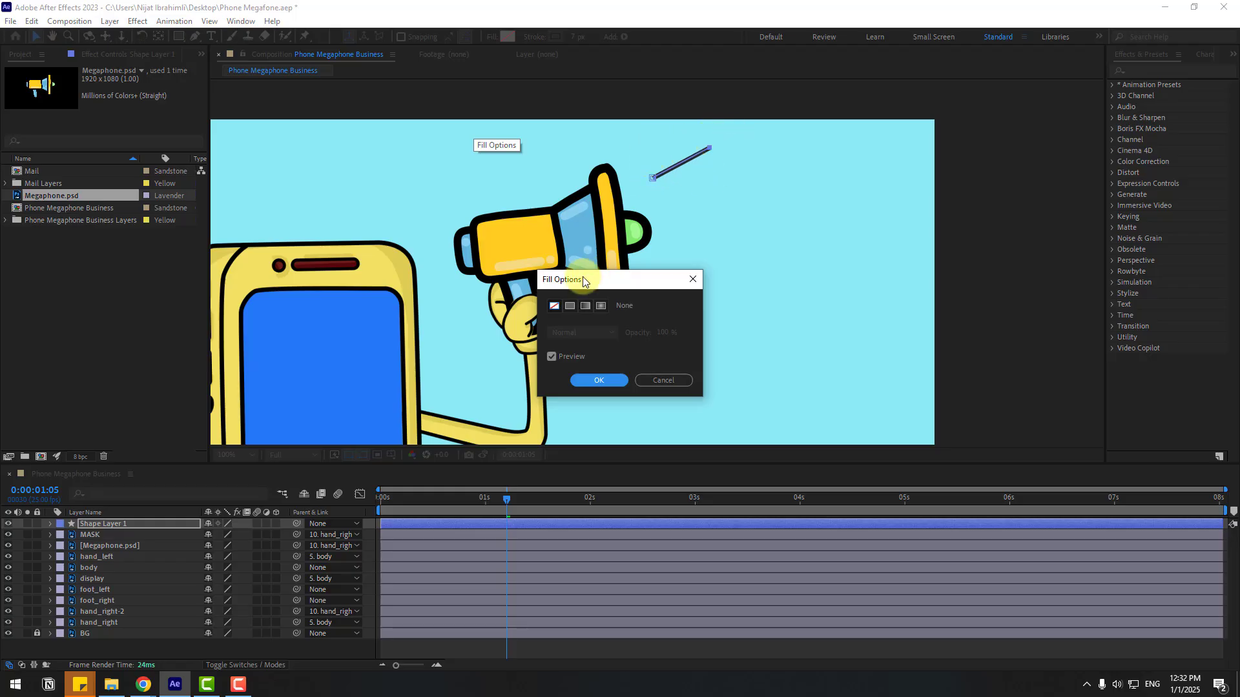
click(582, 376)
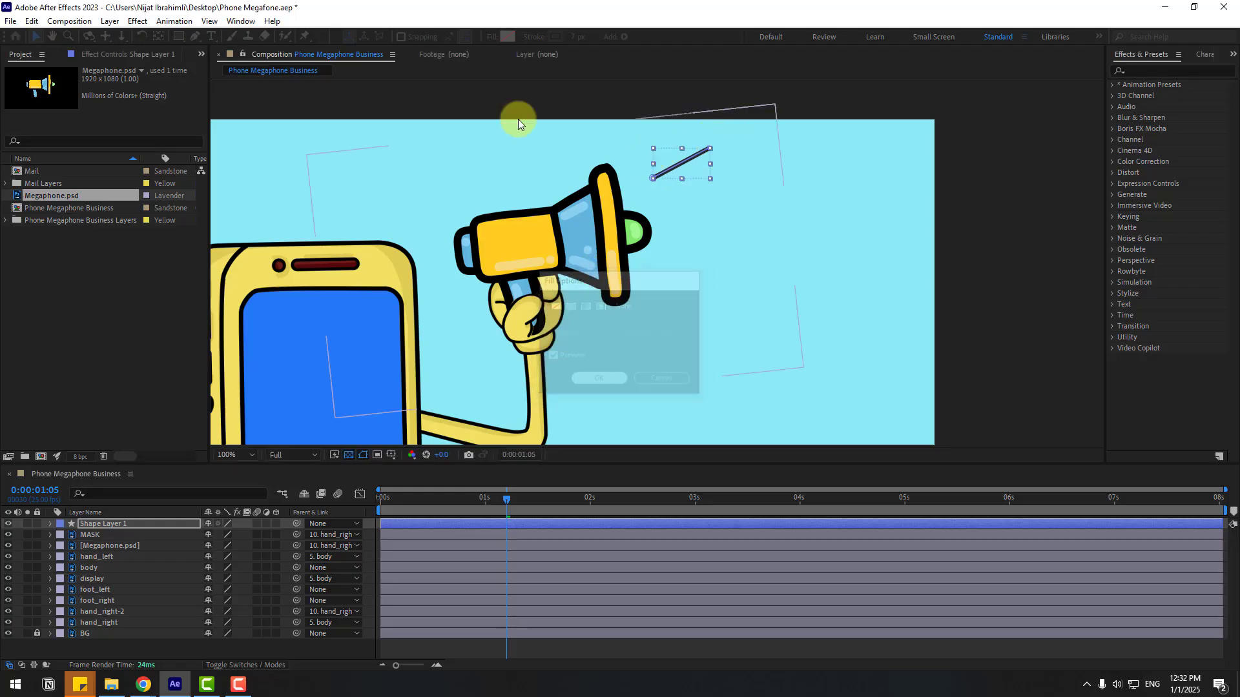
drag(575, 37, 584, 37)
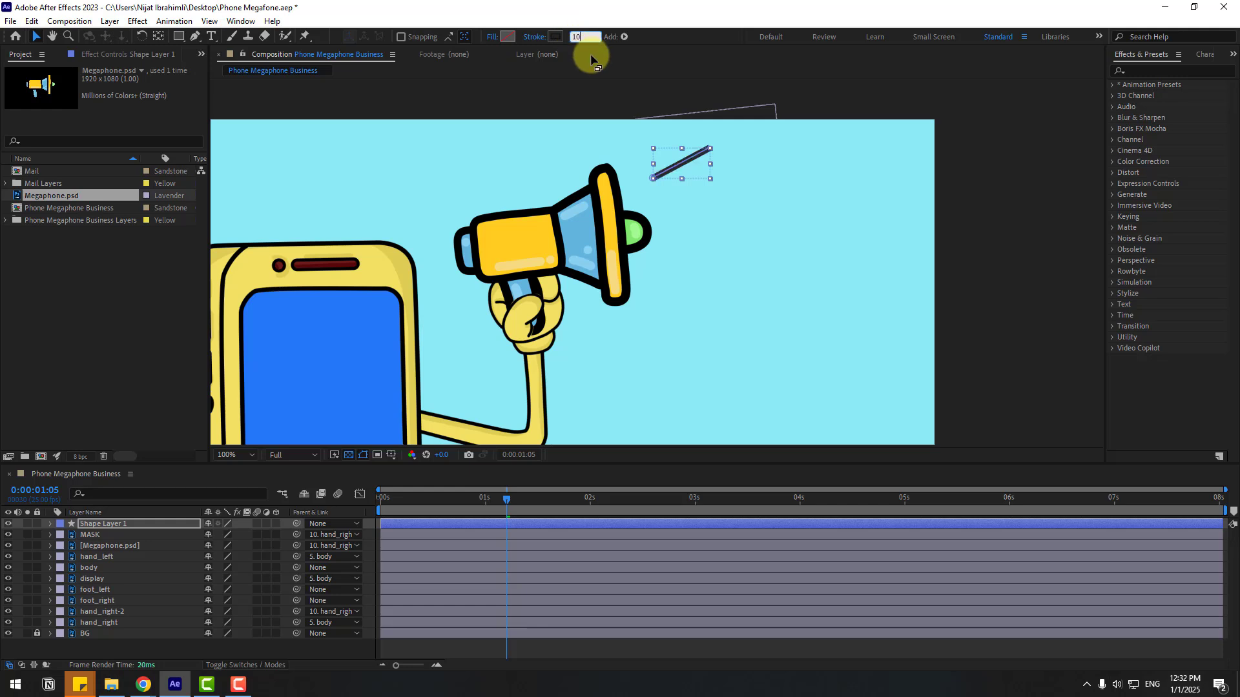
click(554, 37)
mouse_move(360, 476)
mouse_down()
mouse_move(312, 372)
mouse_move(284, 387)
mouse_up()
click(563, 419)
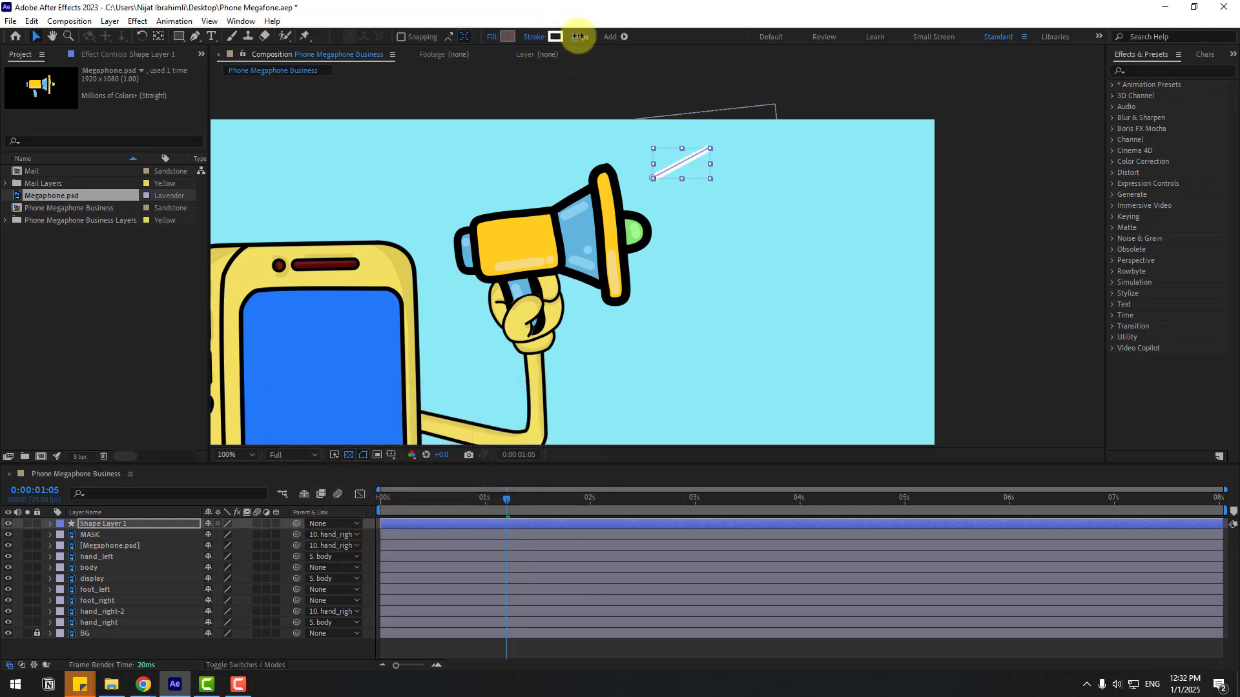
drag(581, 37, 584, 37)
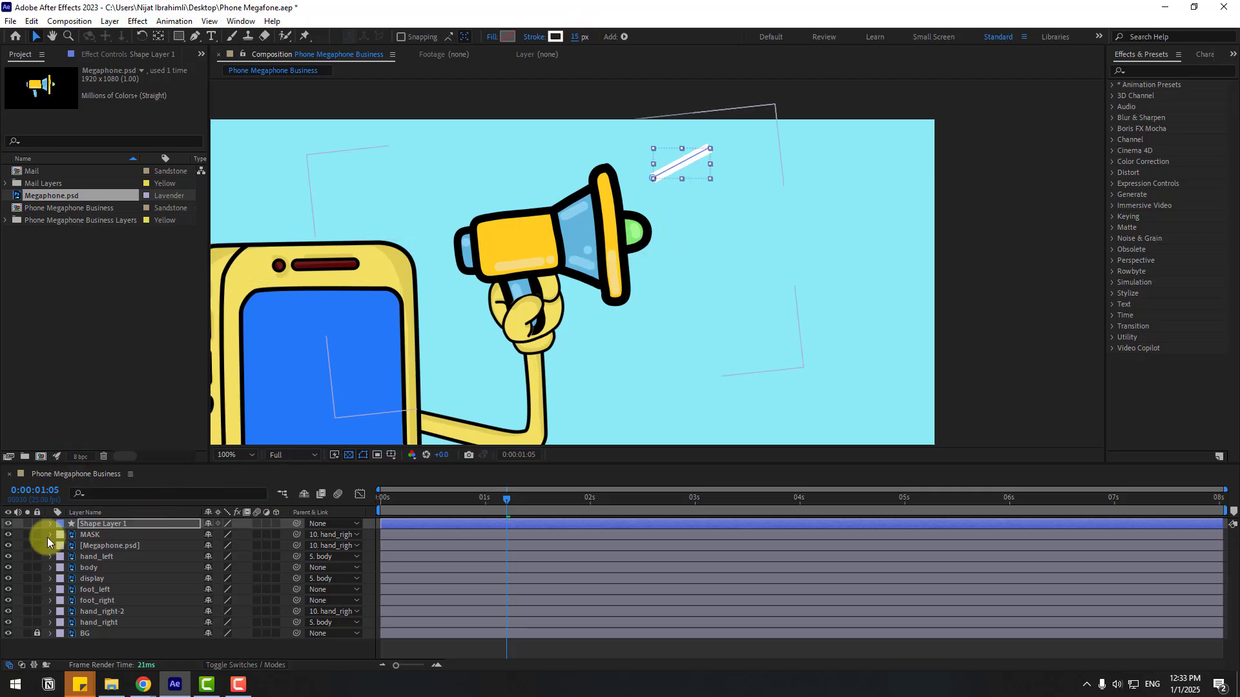
Step: Rename the sound line's shape layer as line-1
click(106, 525)
key(Return)
text(line-1)
key(Return)
Step: Set the Line Cap of line-1's stroke to Round Cap
scroll(796, 177, up, 2)
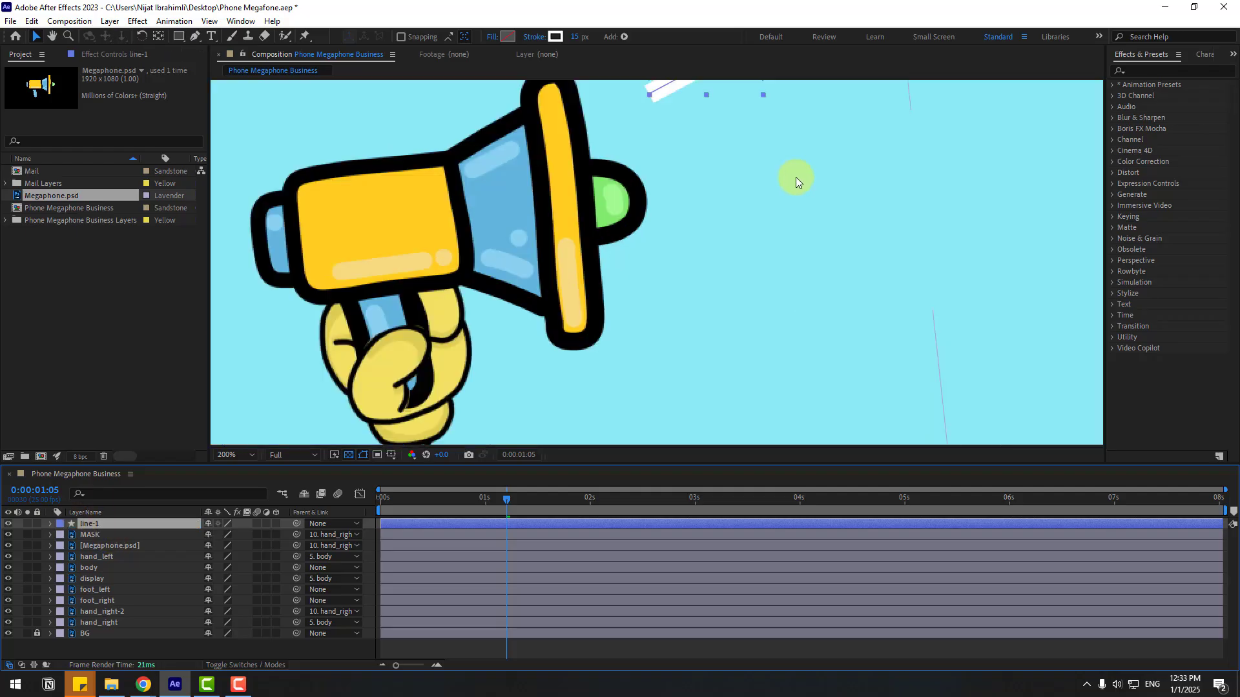
drag(796, 177, 703, 412)
scroll(708, 335, up, 2)
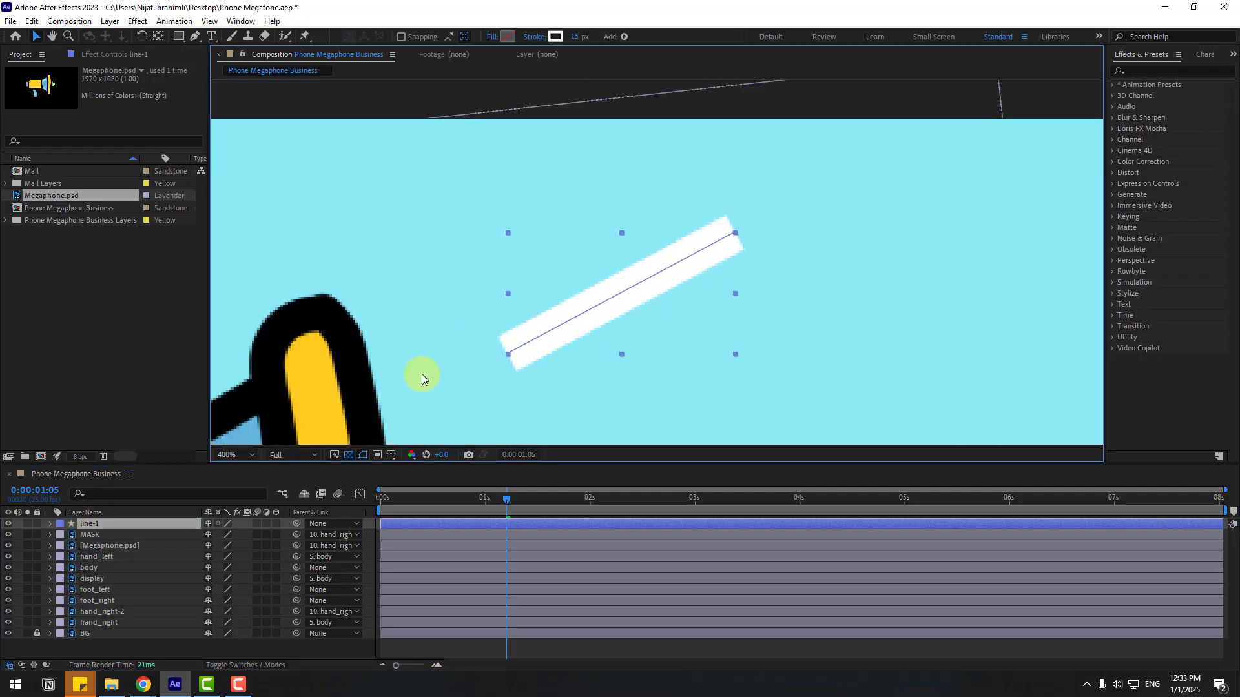
click(51, 525)
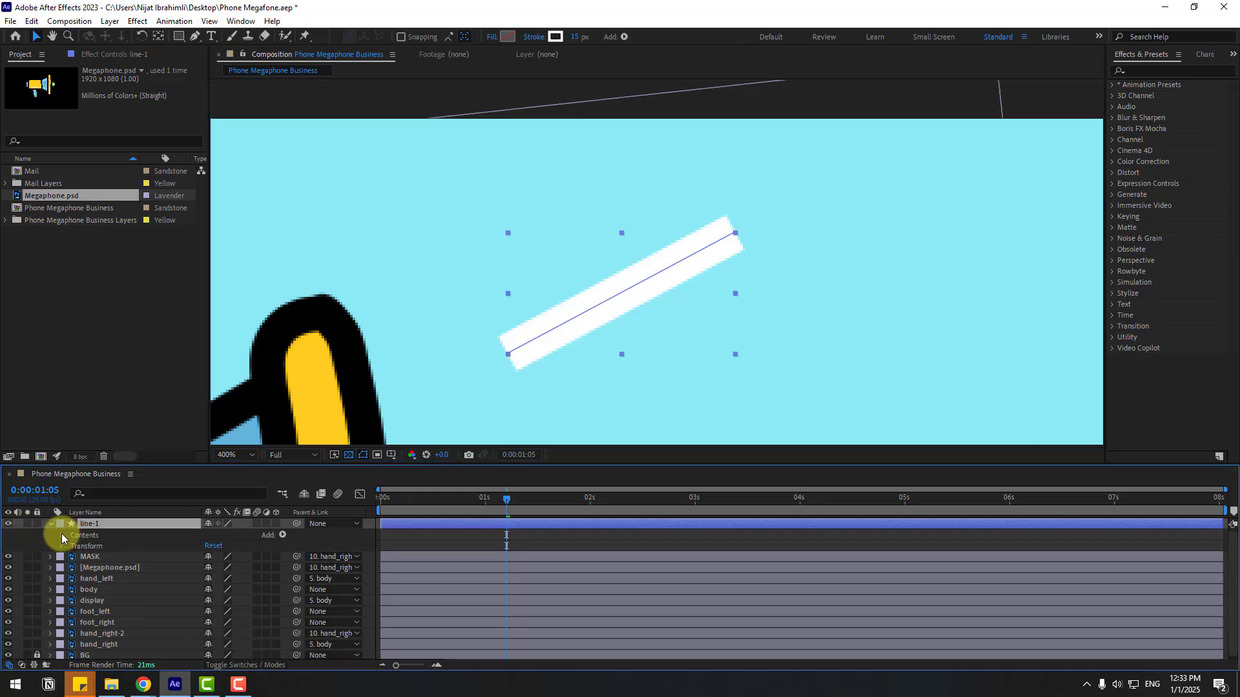
click(63, 536)
click(72, 547)
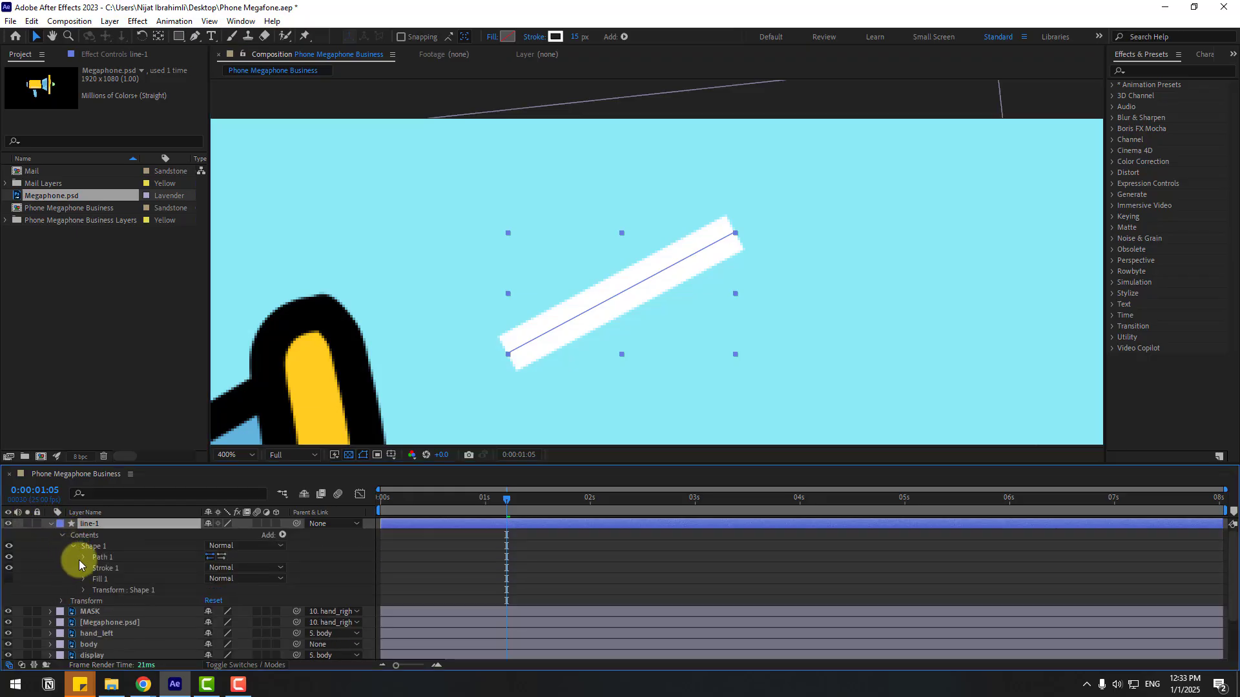
click(83, 568)
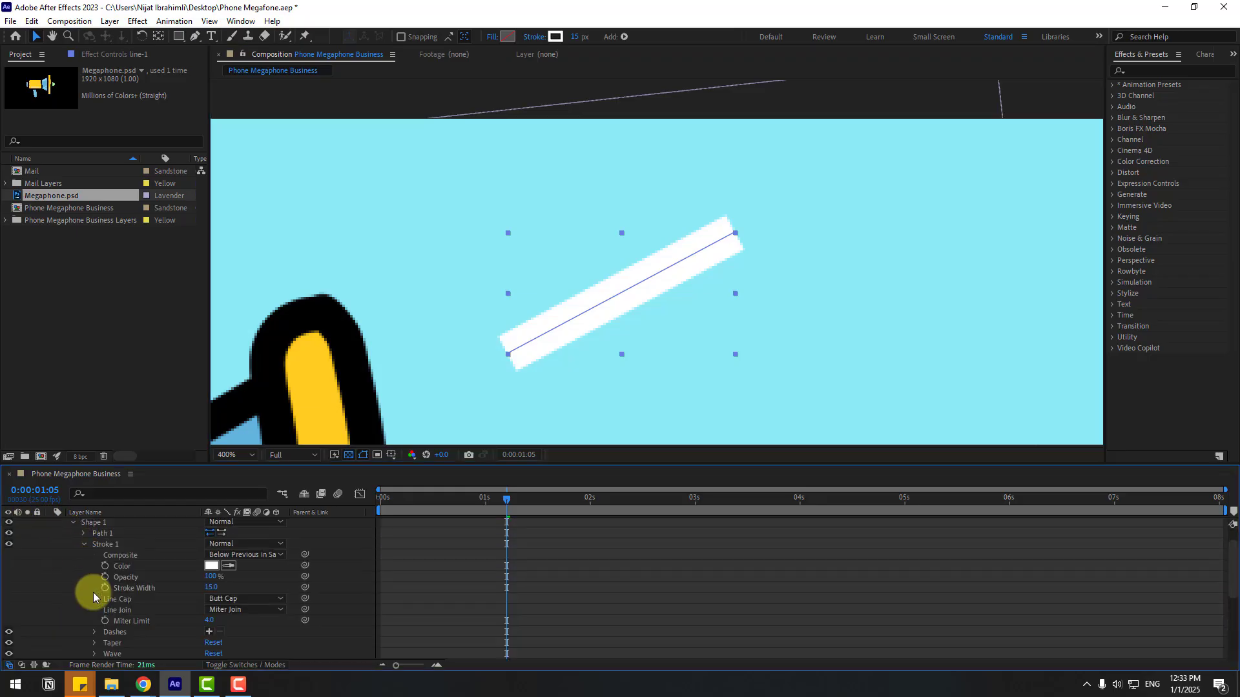
click(240, 599)
click(241, 627)
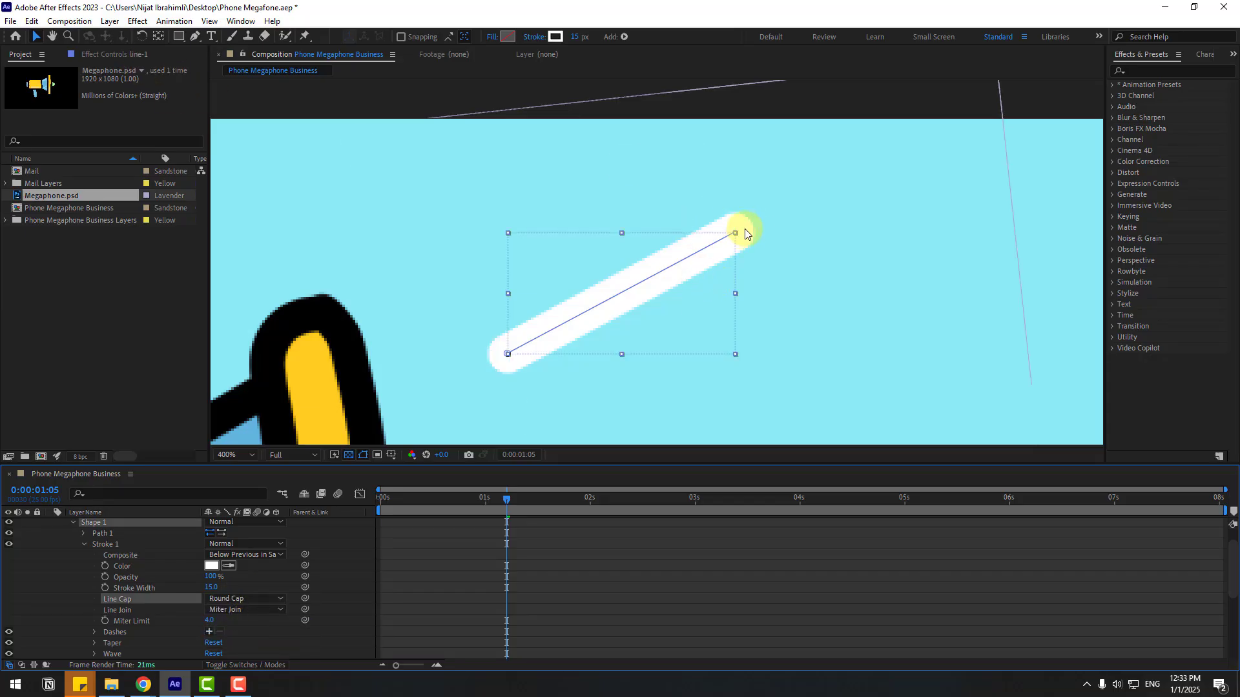
Step: Shorten line-1 by pulling its outer endpoint inward along the line, and set the stroke width to 21 px
click(193, 36)
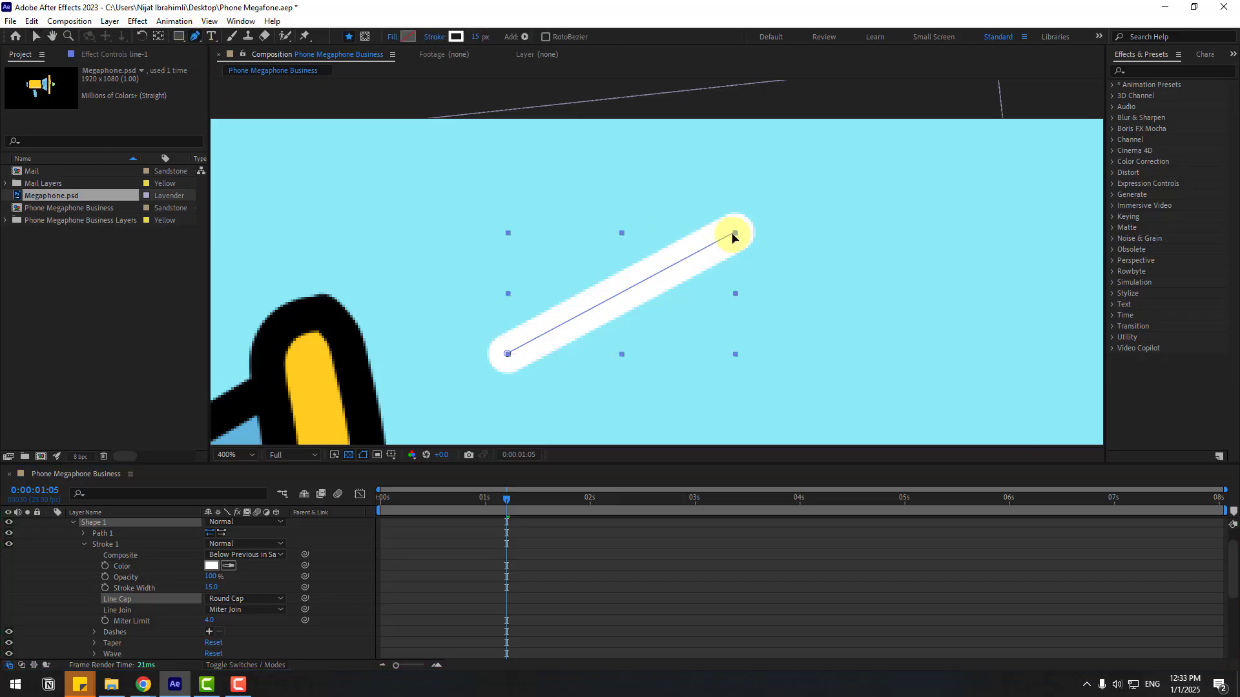
drag(736, 238, 655, 283)
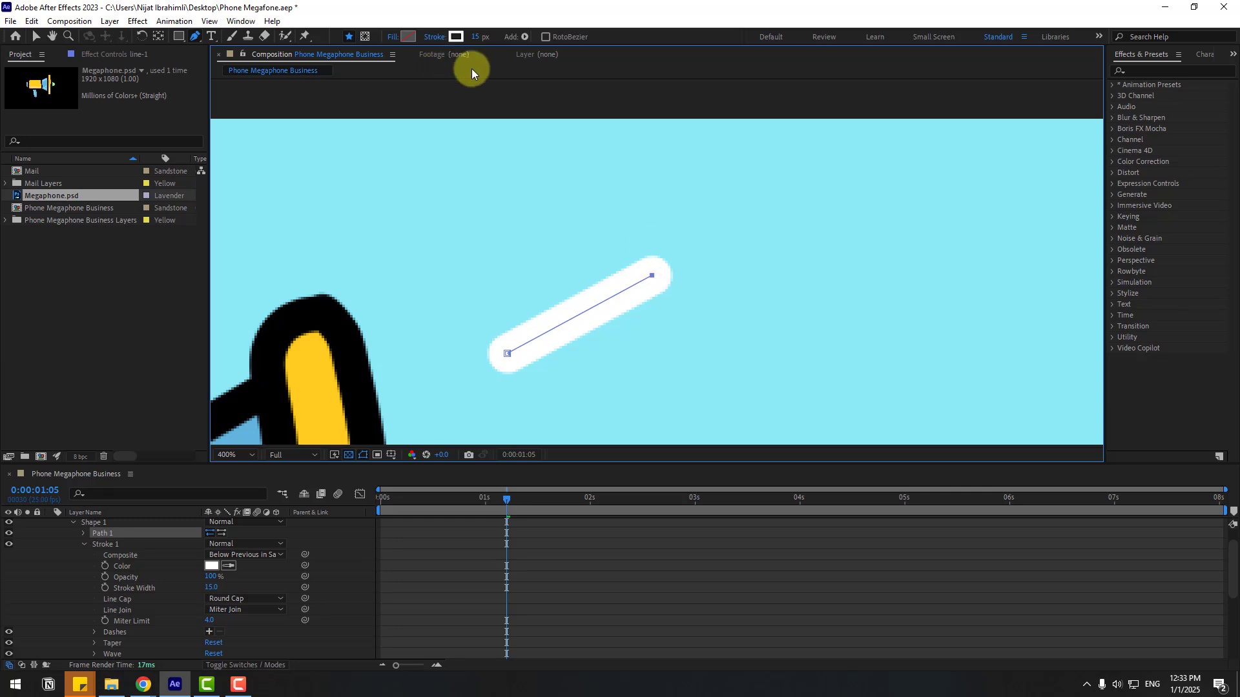
drag(475, 37, 480, 37)
scroll(665, 258, down, 4)
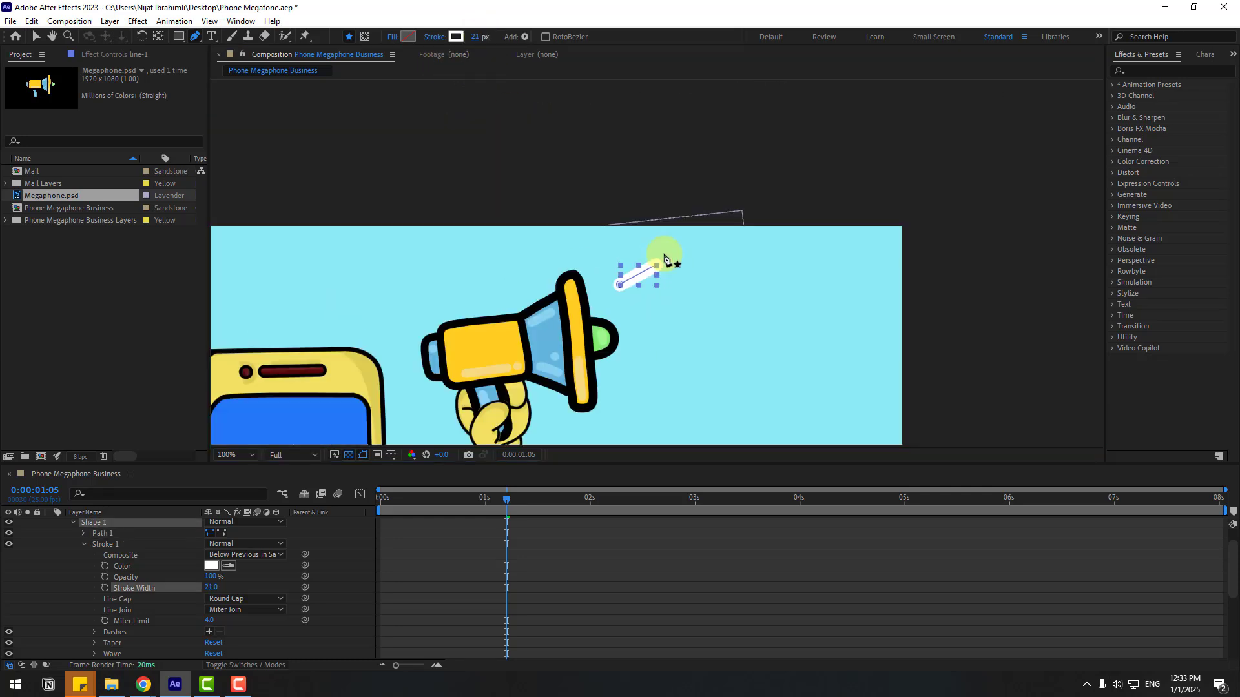
Step: Deselect the line and collapse the line-1 layer's properties
click(652, 558)
key(v)
key(comma)
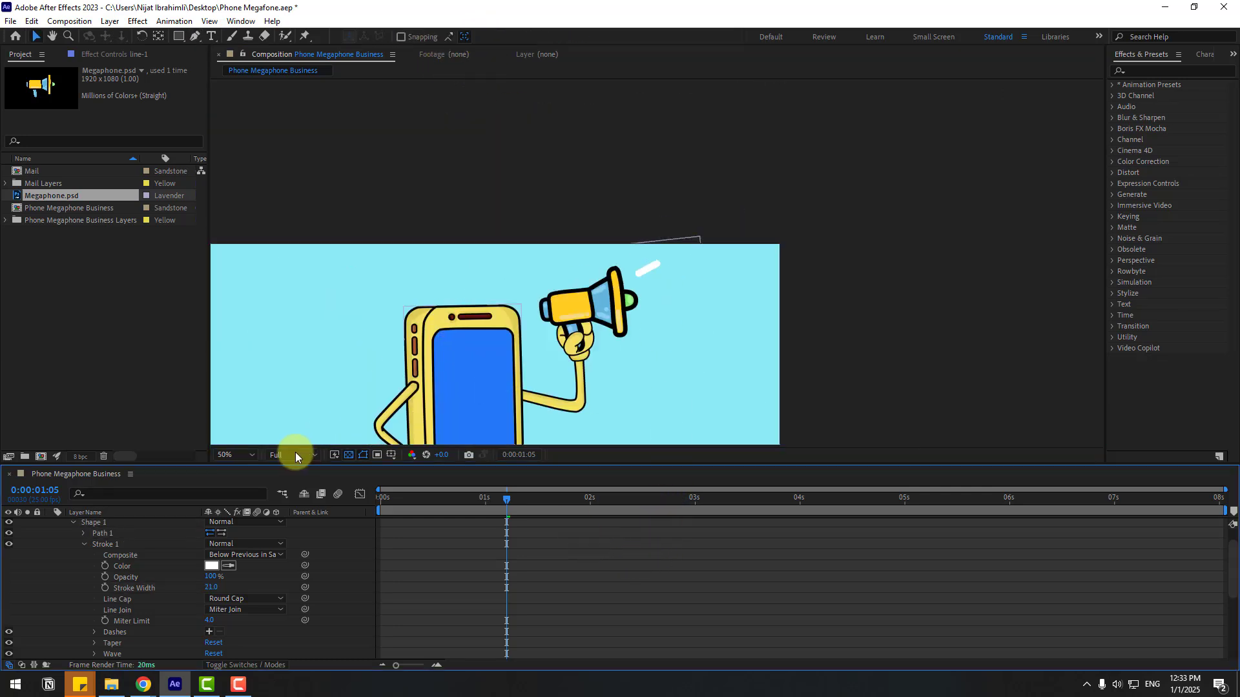
scroll(44, 529, up, 3)
click(49, 523)
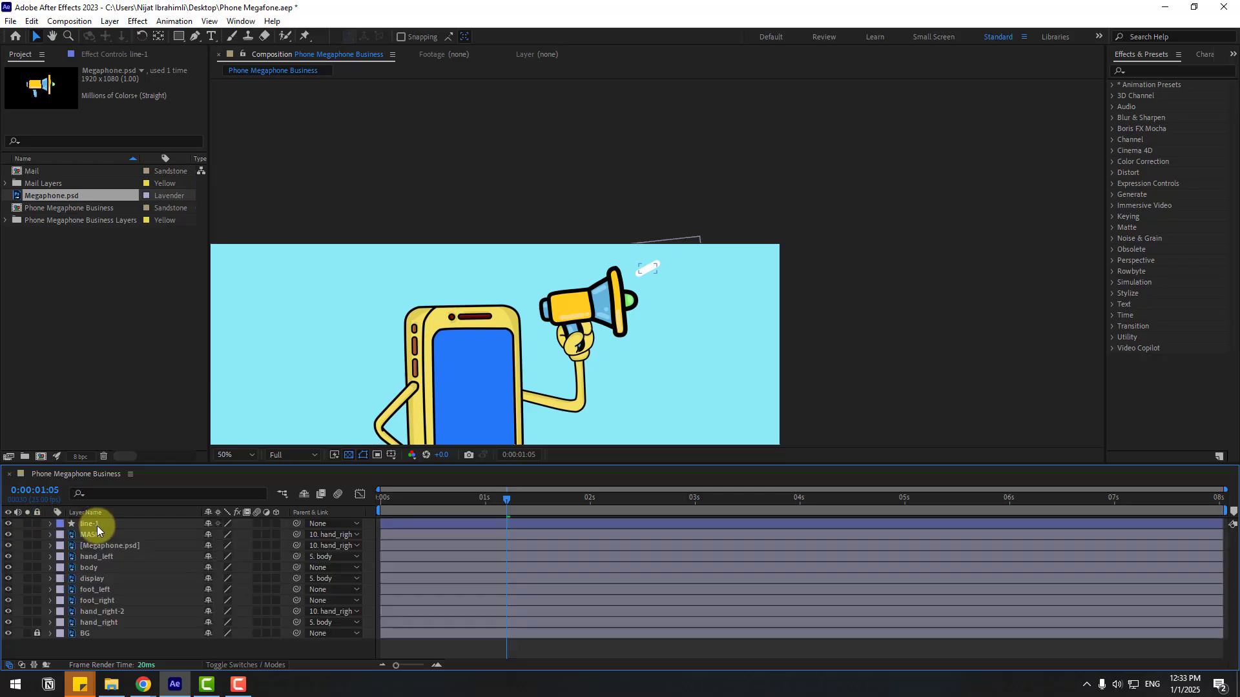
Step: Center line-1's anchor point on the line and shift it to the rounded end nearest the megaphone
key(period)
key(period)
key(period)
key(comma)
key(comma)
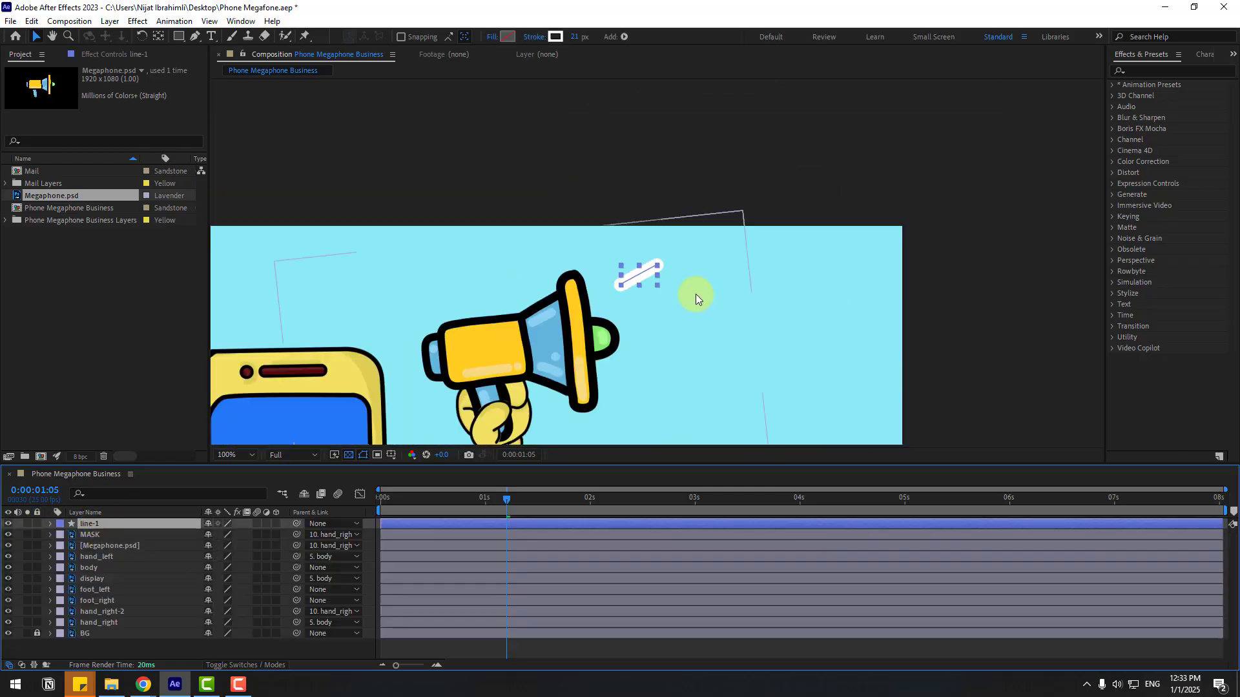
key(comma)
scroll(656, 275, up, 4)
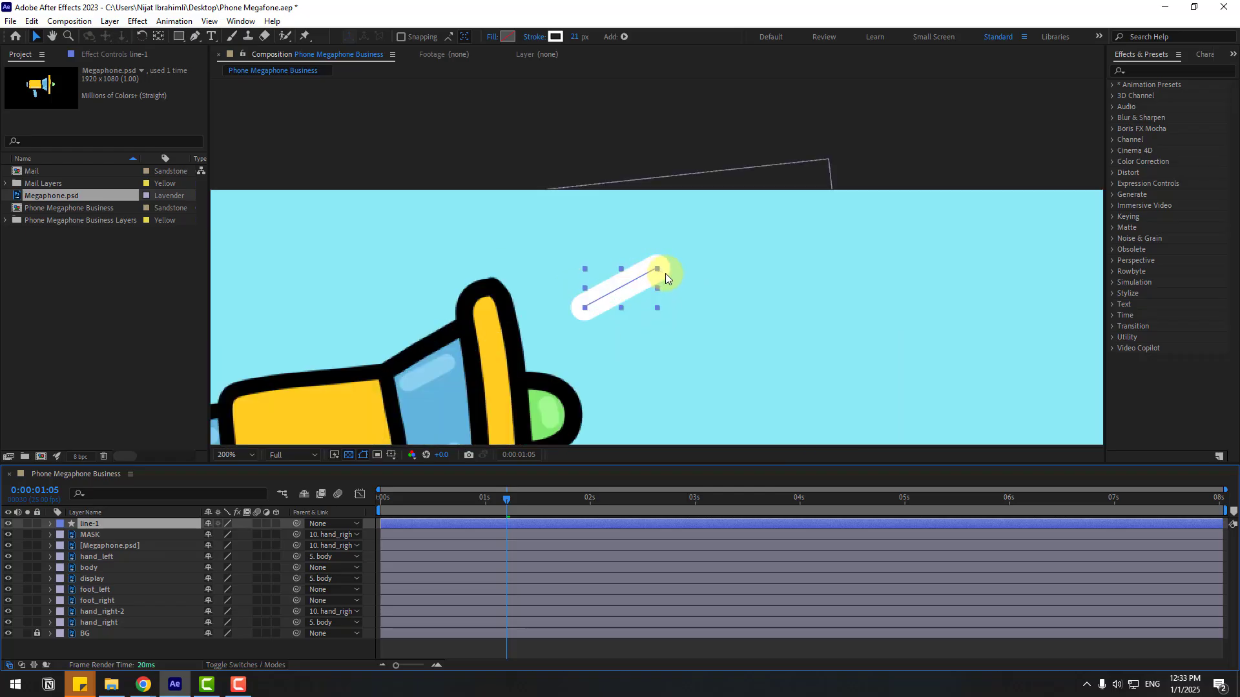
click(158, 40)
key(period)
key(period)
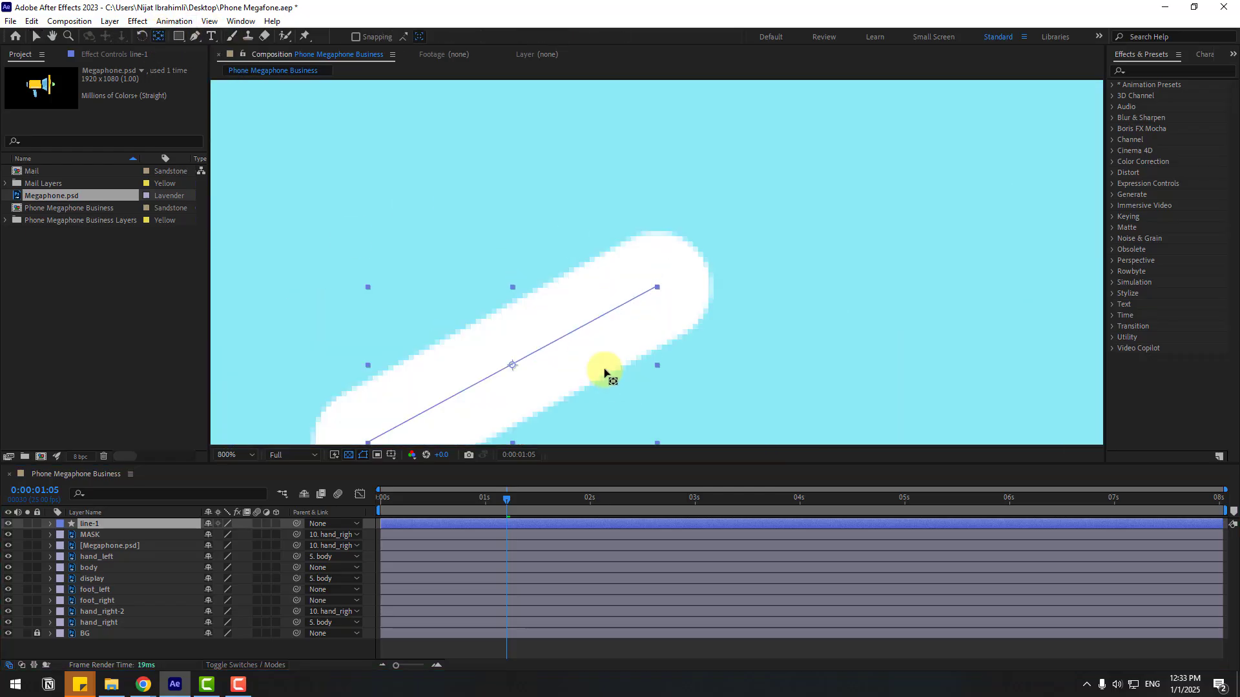
click(36, 37)
key(comma)
key(comma)
key(period)
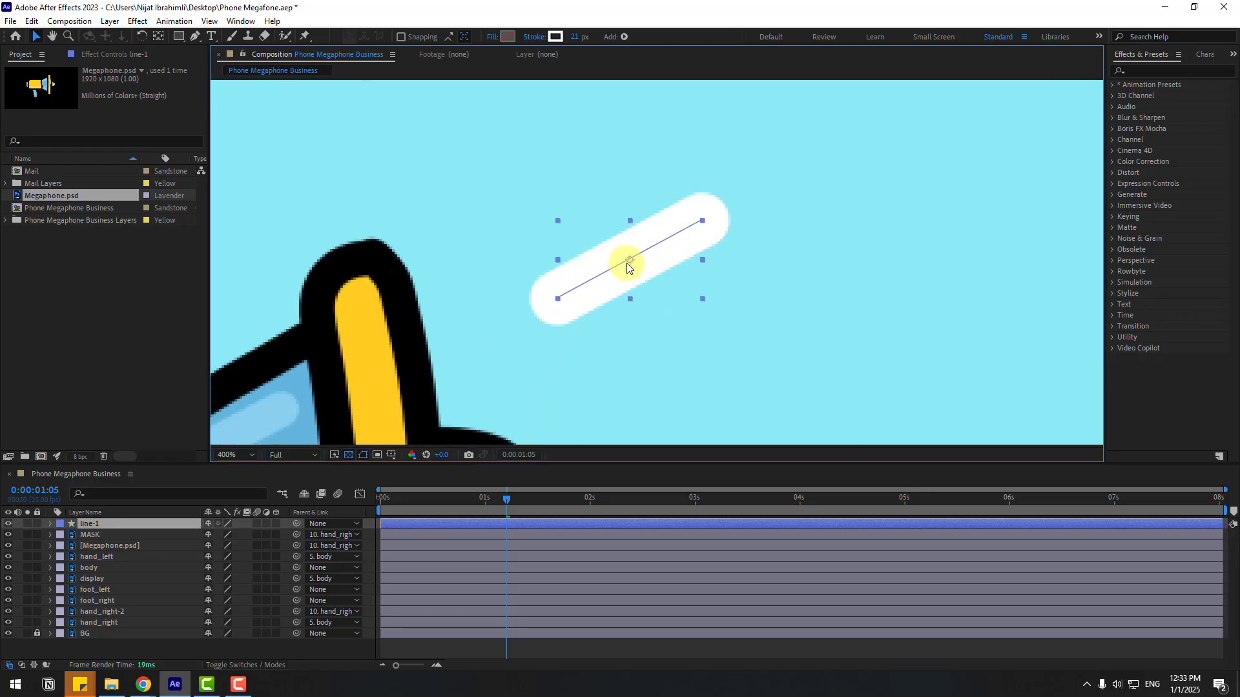
click(160, 38)
drag(630, 268, 548, 310)
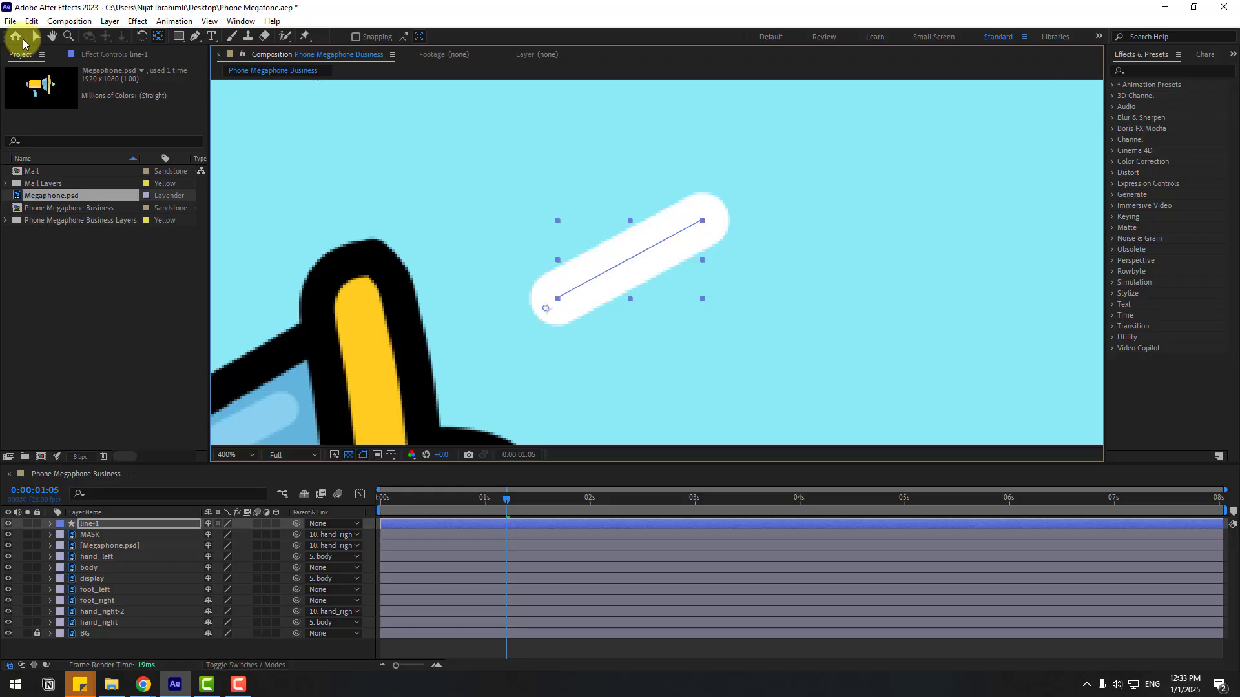
click(32, 37)
Step: Add Trim Paths to line-1 and expand its settings
click(623, 36)
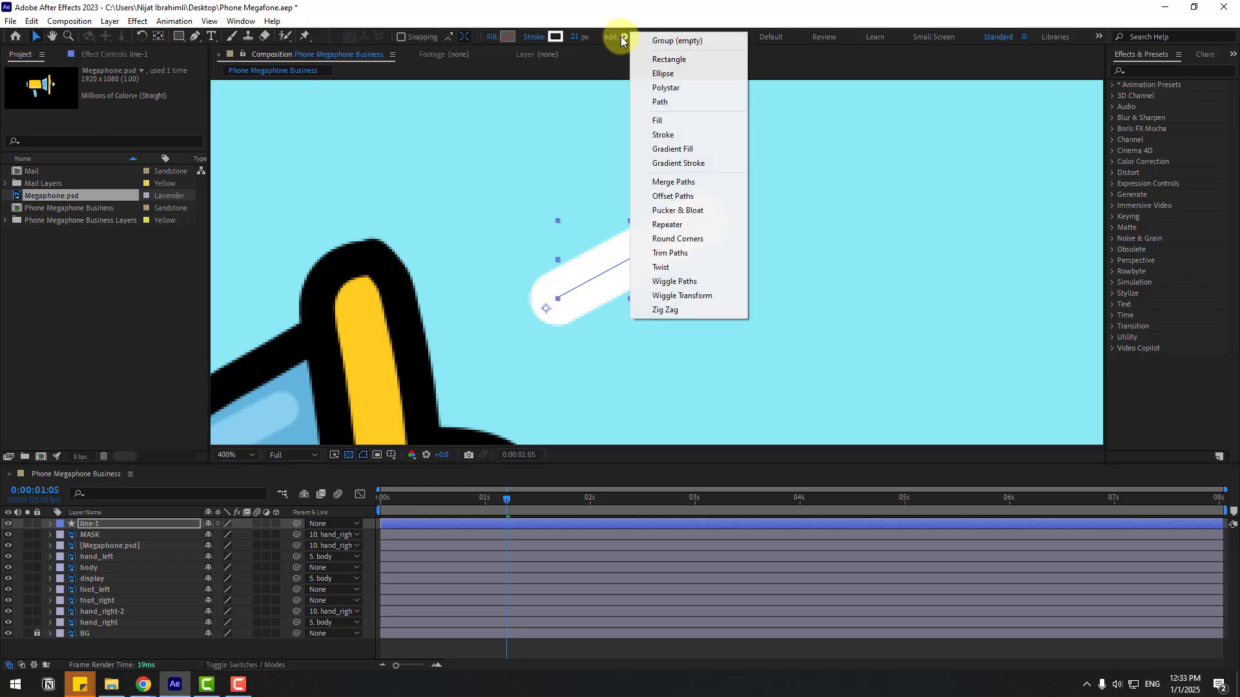
click(692, 253)
scroll(131, 569, down, 3)
click(82, 548)
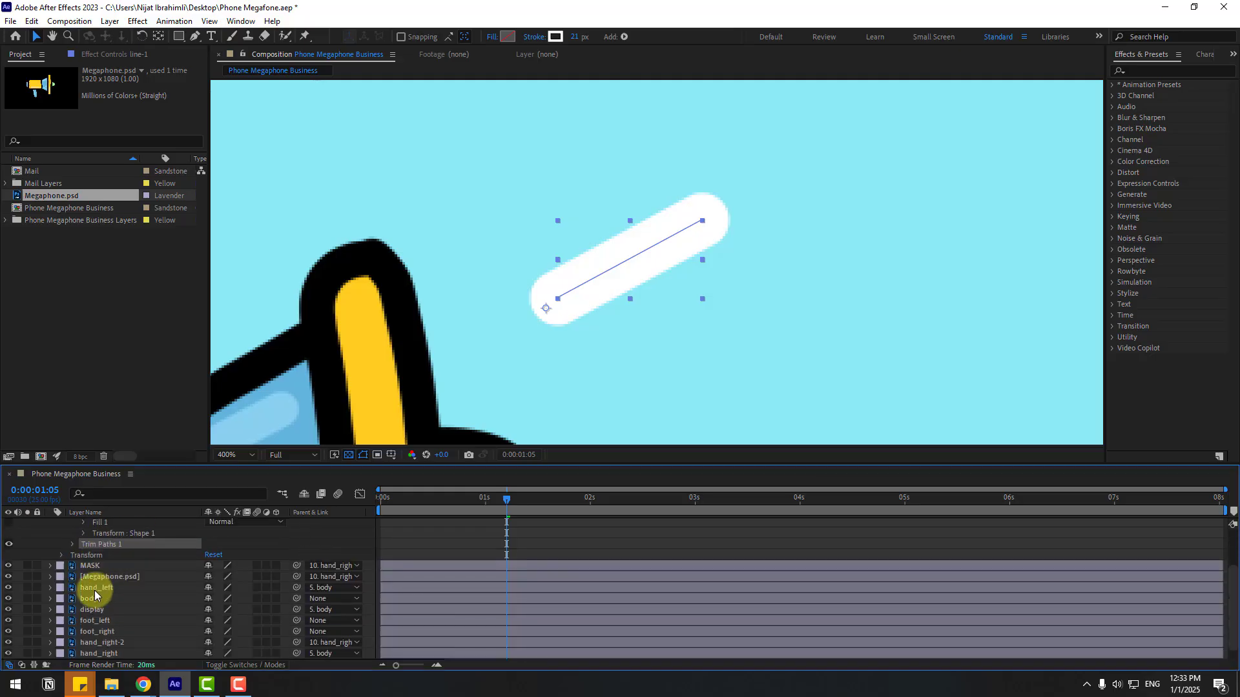
click(73, 546)
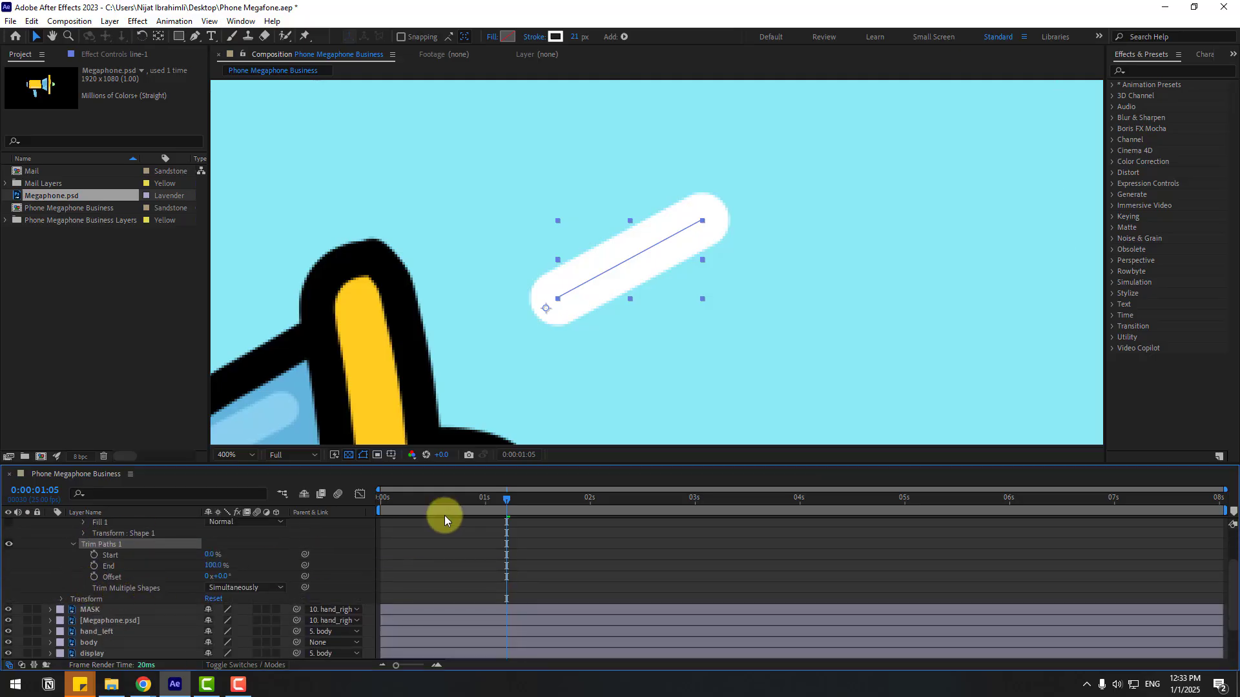
Step: Keyframe the Trim Paths End of line-1 at 0% on 0:00 and 100% on 0:08
drag(504, 501, 351, 498)
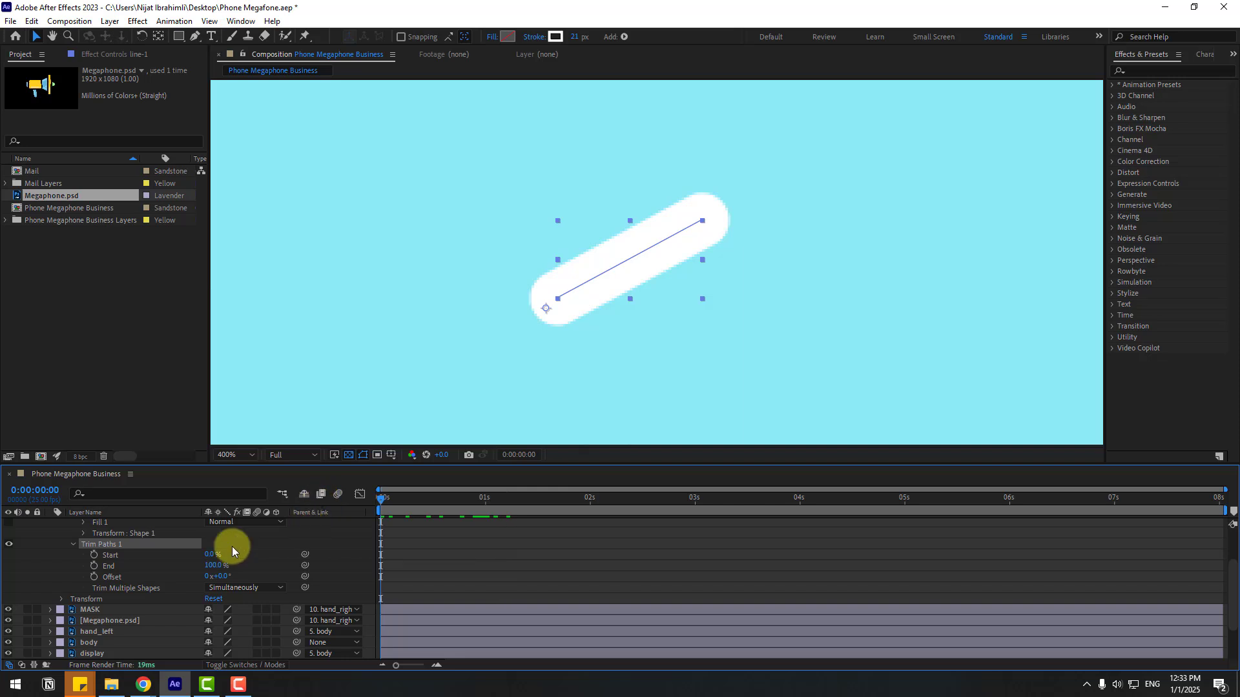
text(0)
click(112, 570)
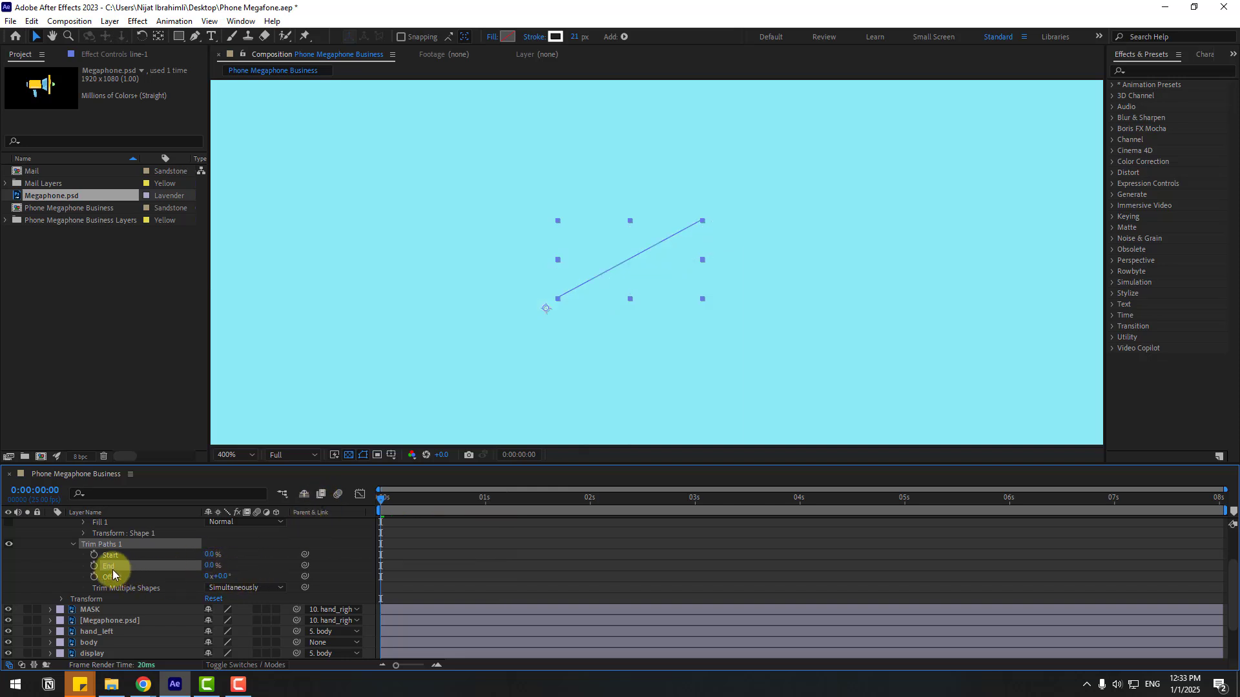
drag(390, 498, 414, 500)
text(100)
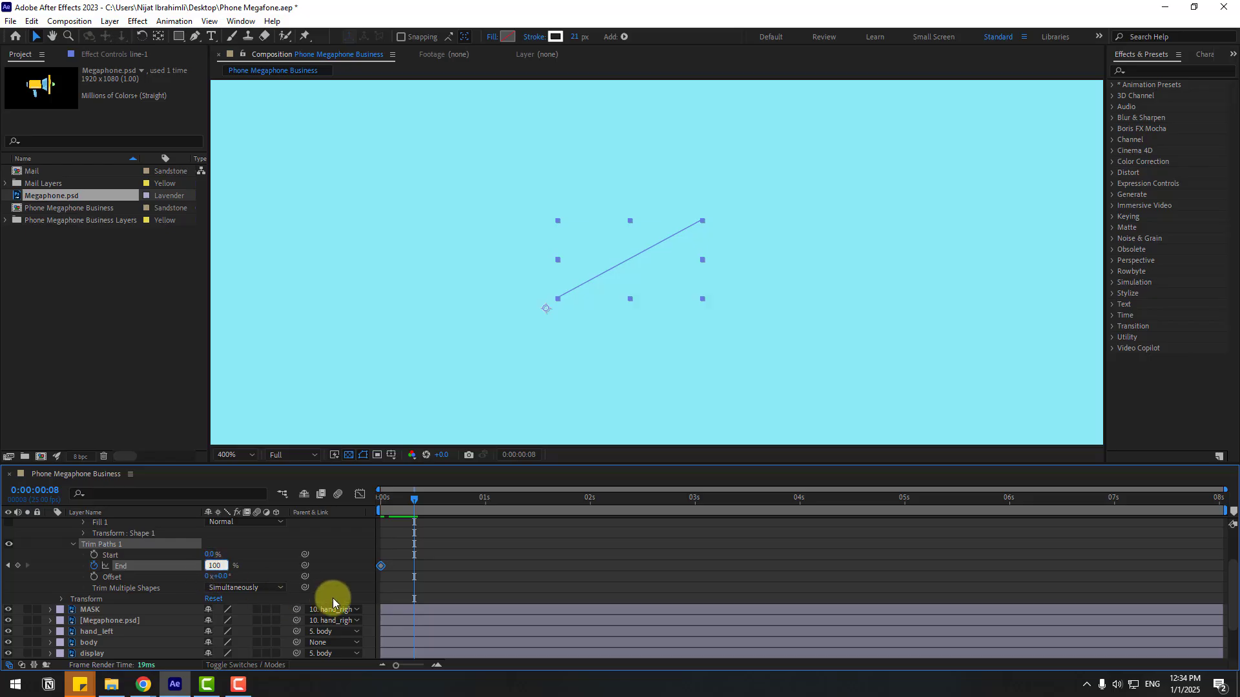
key(Return)
Step: Keyframe the Trim Paths Start of line-1 at 0% on 0:04 and 100% on 0:13
drag(419, 497, 398, 494)
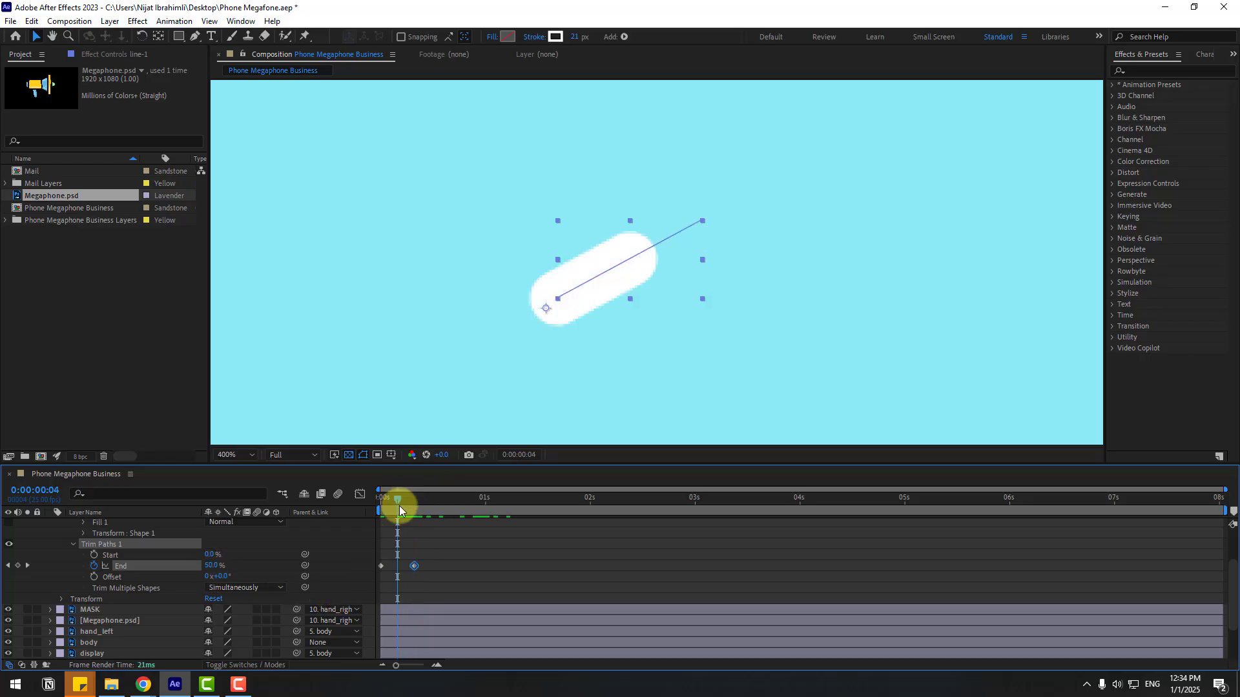
click(94, 555)
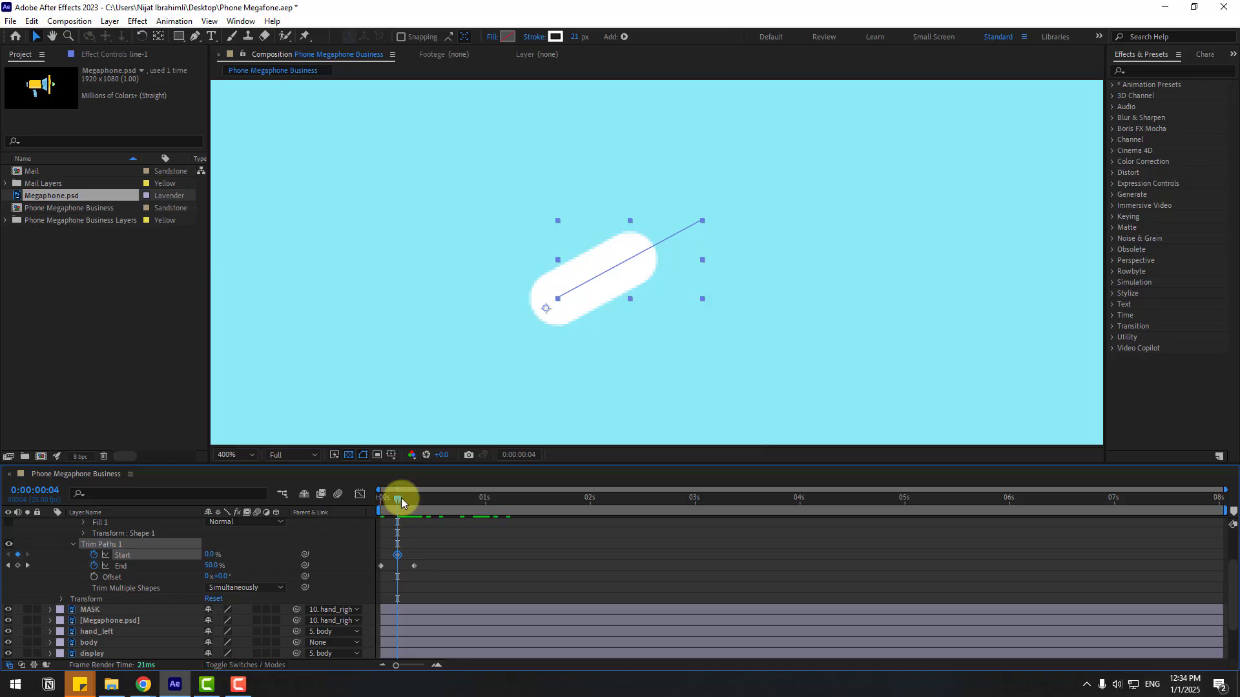
drag(401, 498, 435, 497)
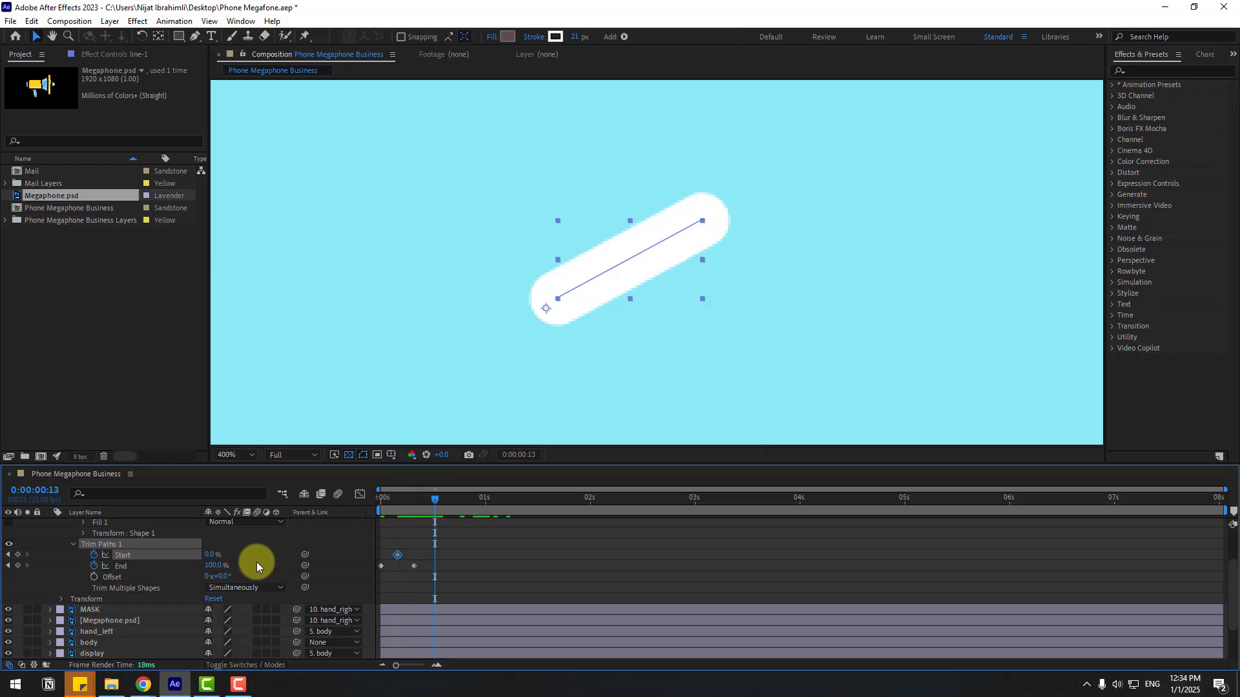
key(Return)
Step: Apply Easy Ease to all four Trim Paths Start and End keyframes of line-1 and preview the animation
drag(452, 550, 379, 565)
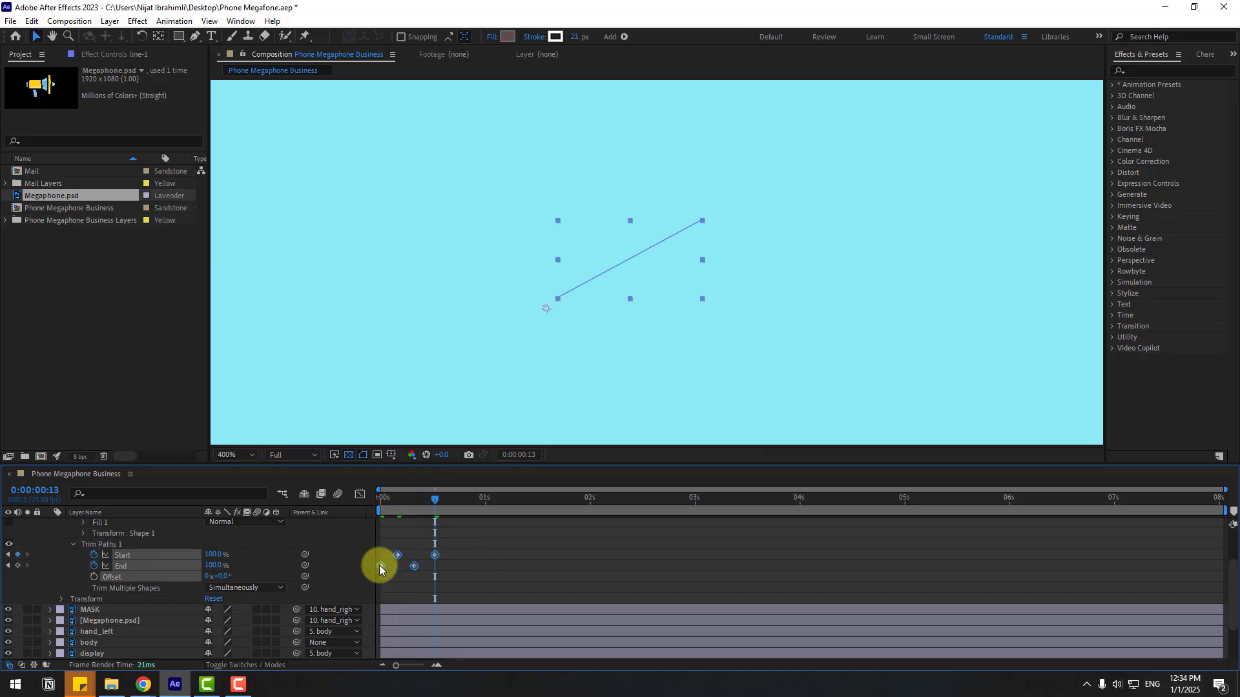
right_click(381, 565)
mouse_move(435, 555)
click(575, 515)
key(space)
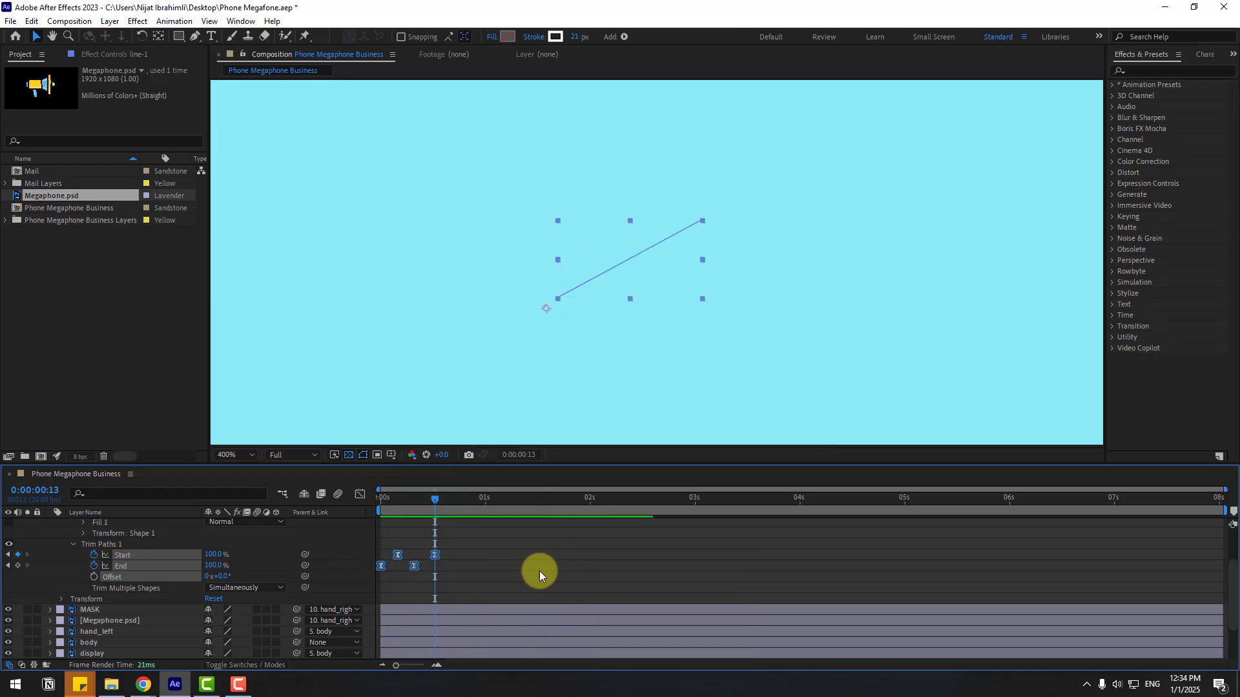
Step: Move the last Start and End keyframes of line-1 a few frames earlier and preview the faster motion
click(434, 553)
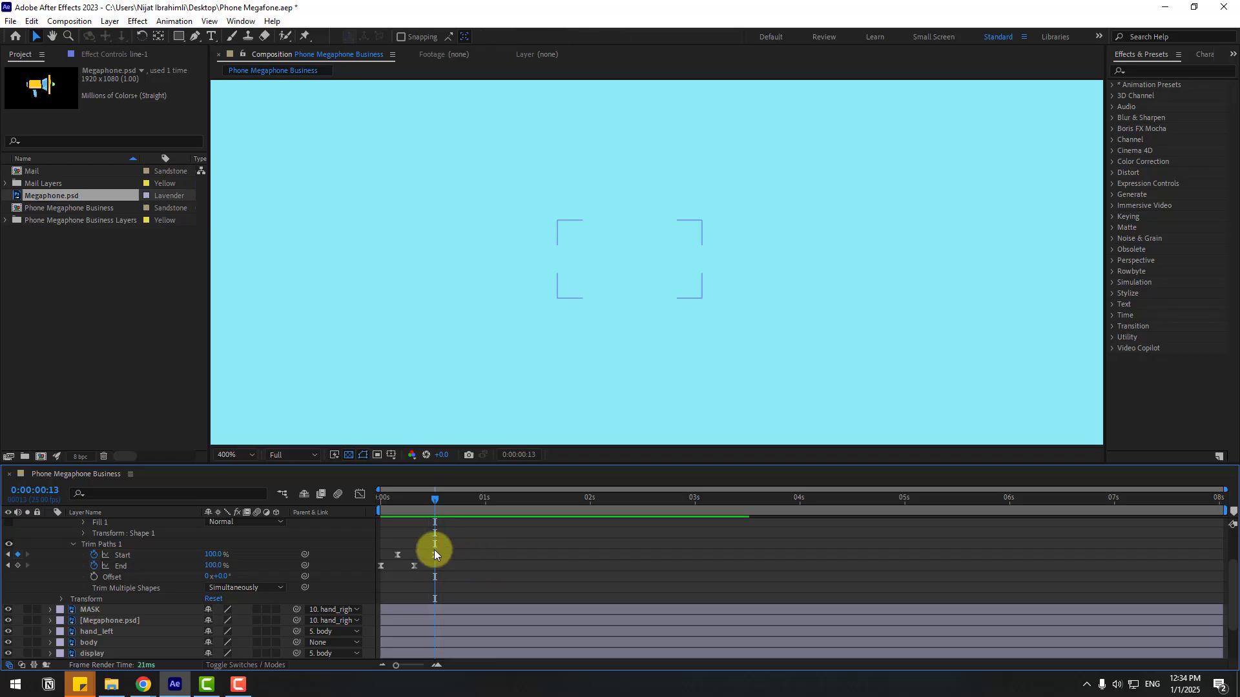
drag(437, 552, 406, 567)
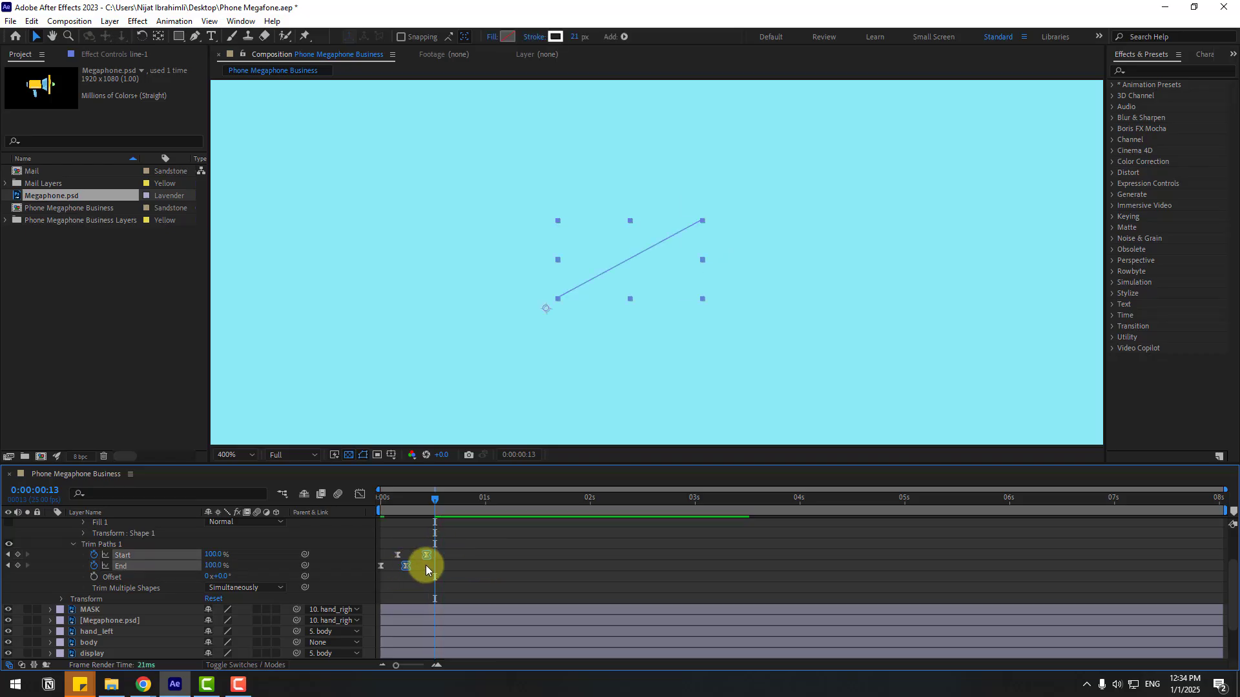
click(425, 556)
key(space)
key(comma)
key(comma)
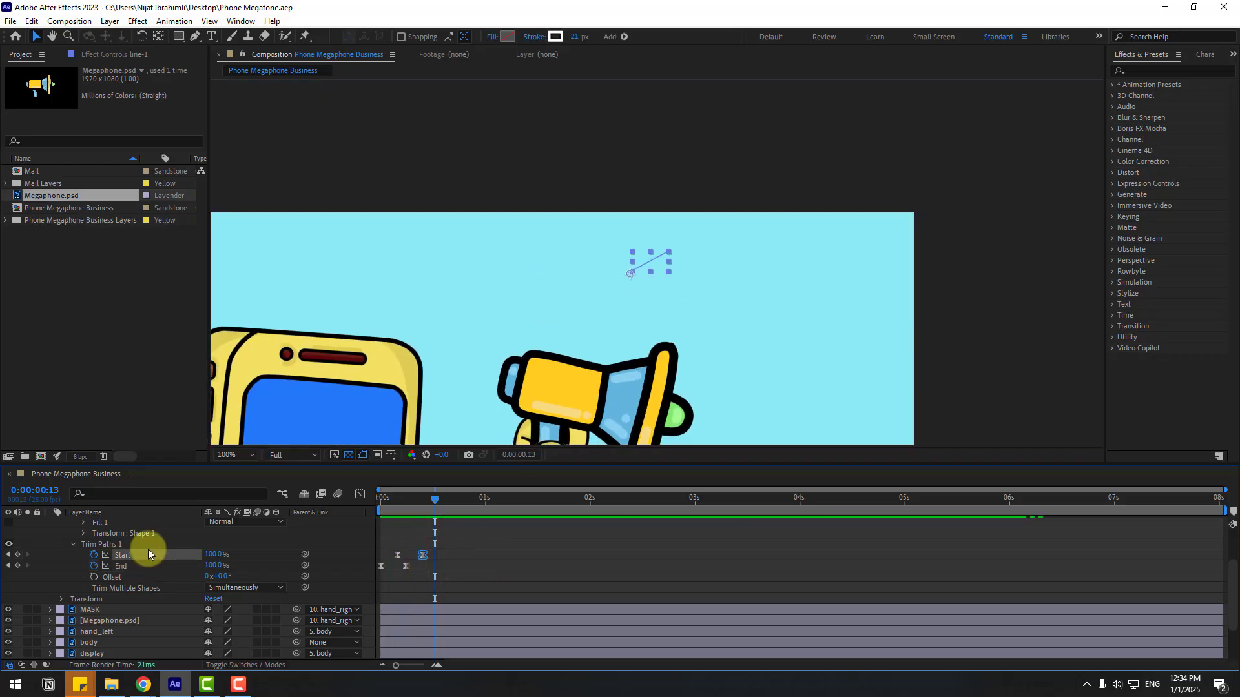
Step: Shift the line-1 layer to start at 0:00:01:00 and adjust the line's position beside the upper rim of the megaphone
scroll(97, 553, up, 3)
key(space)
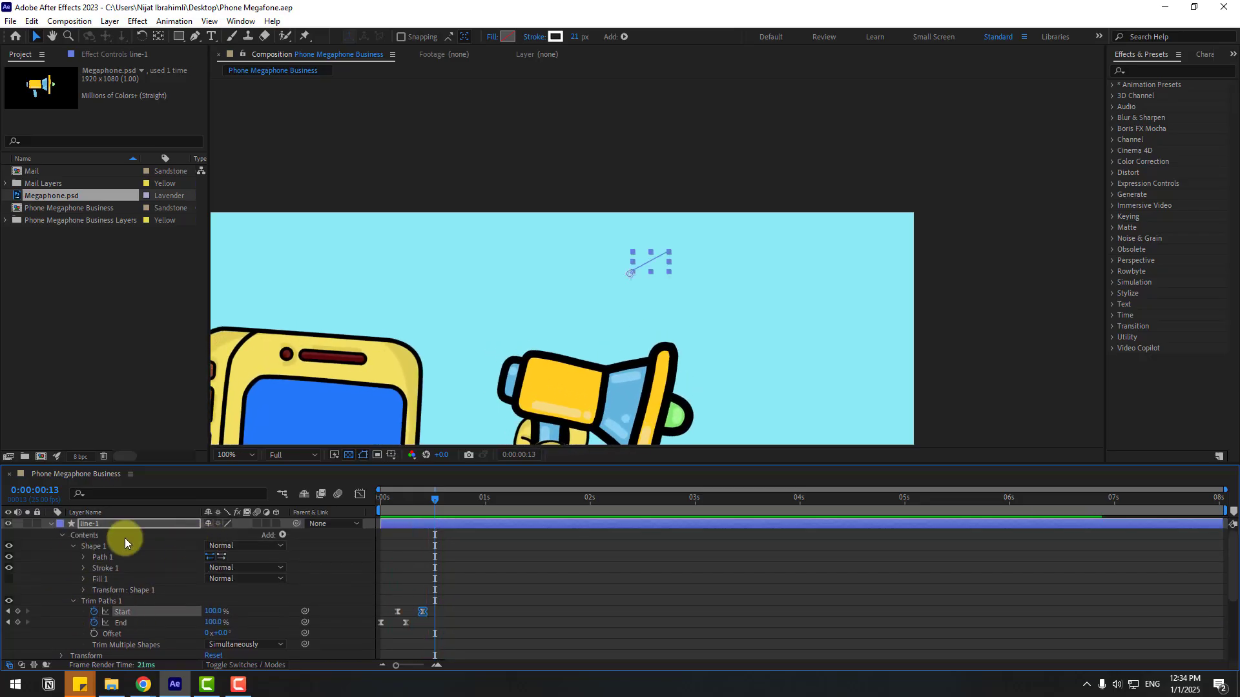
click(51, 523)
scroll(586, 375, up, 2)
drag(476, 492, 503, 491)
mouse_move(397, 525)
mouse_down()
mouse_move(518, 520)
mouse_move(507, 519)
mouse_up()
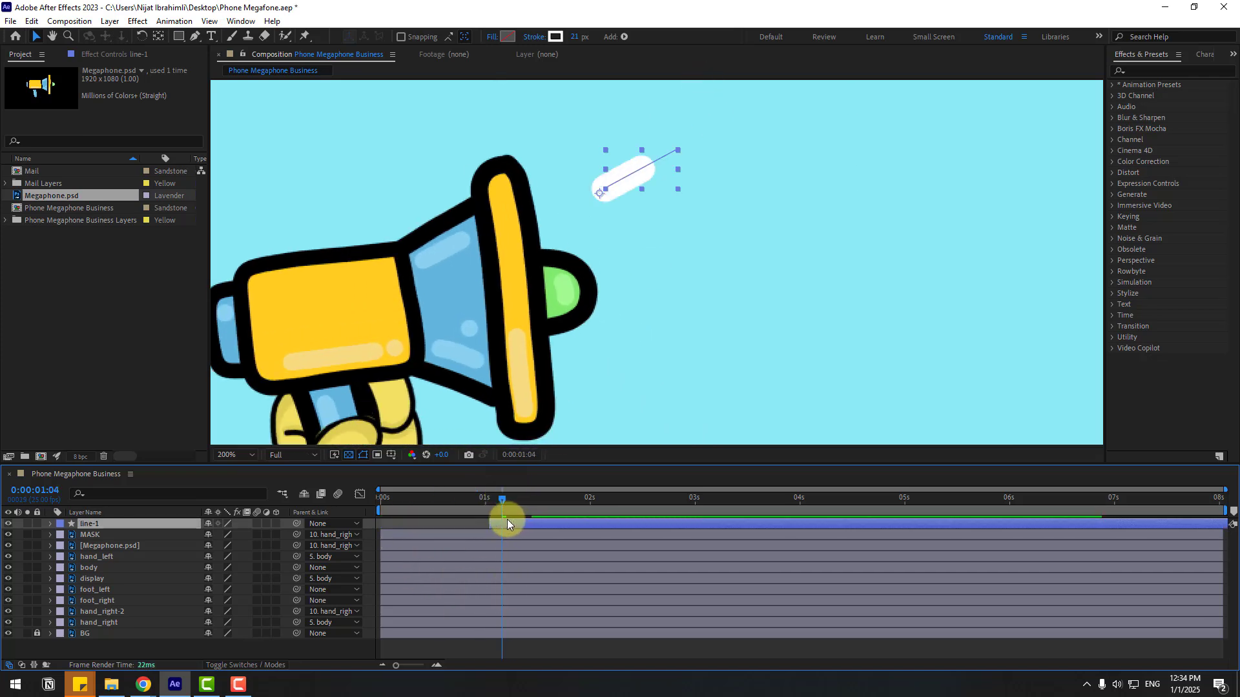
click(597, 191)
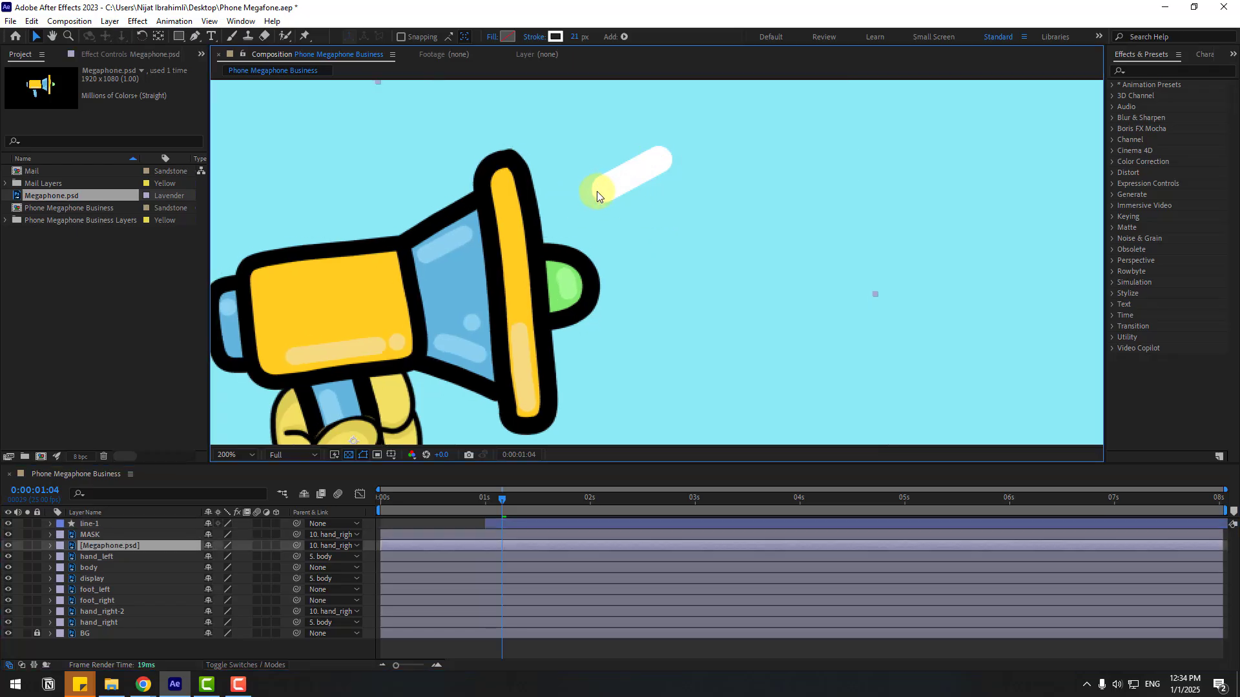
click(599, 177)
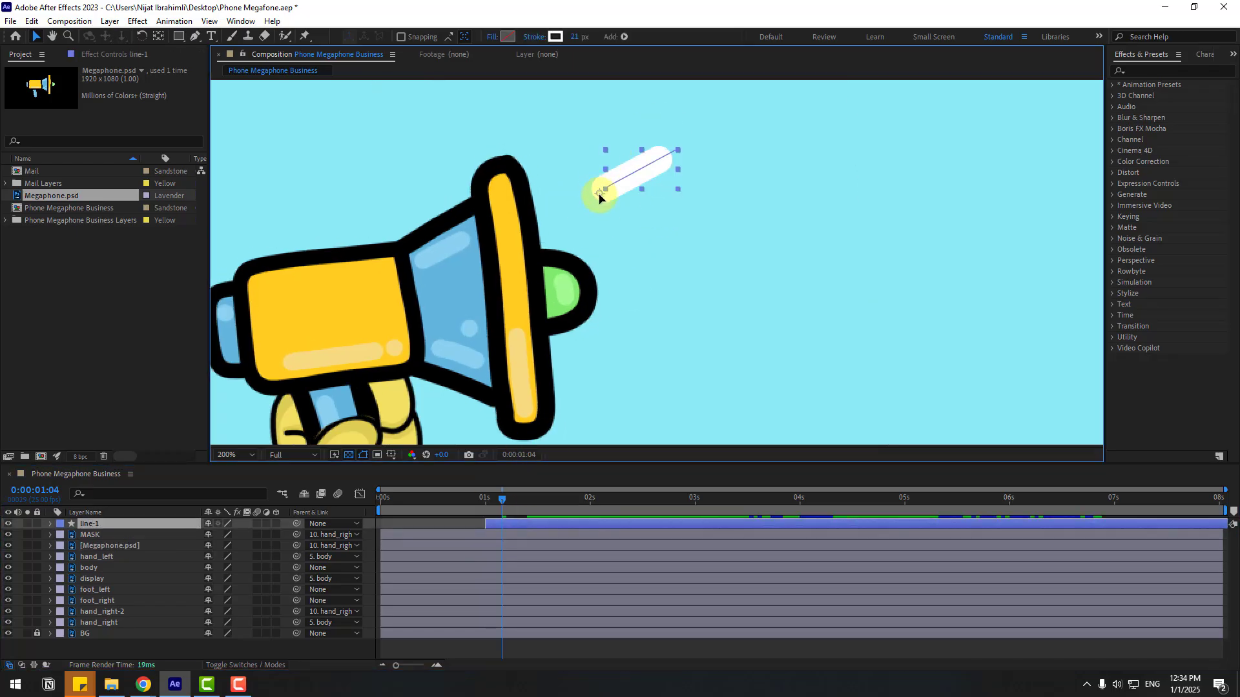
Step: Duplicate line-1, rotate the copy to 21° and place it in front of the middle of the megaphone's mouth
key(ctrl+d)
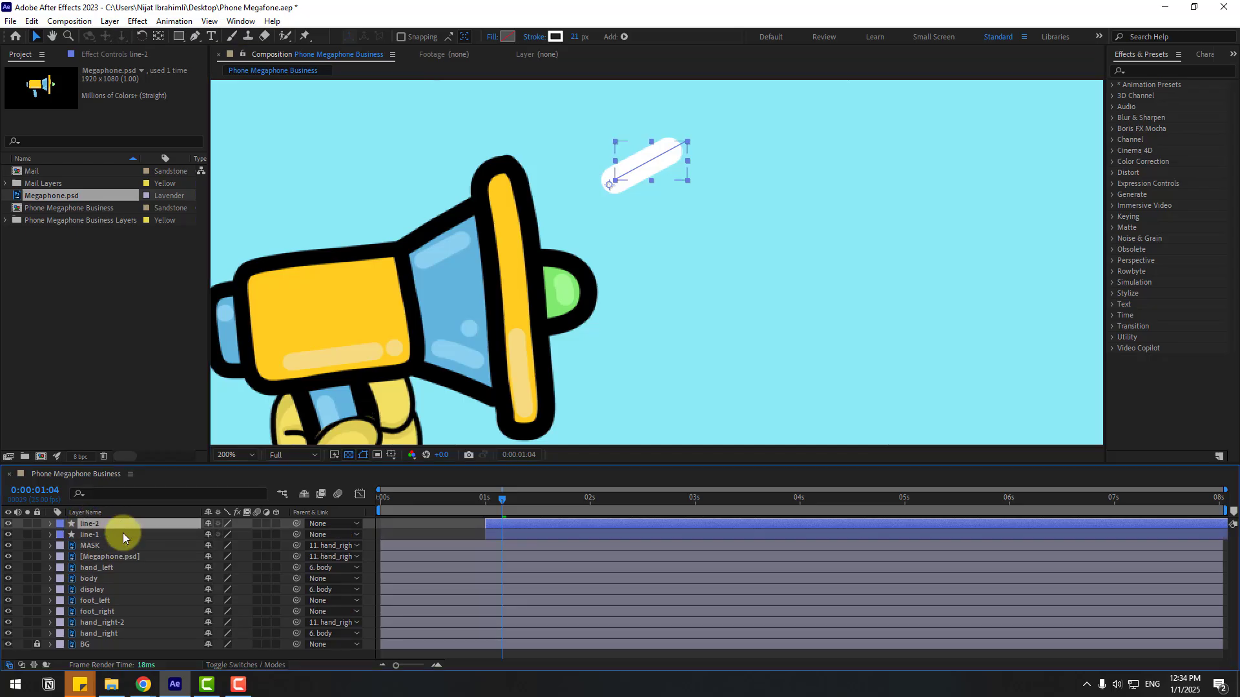
key(r)
drag(231, 536, 249, 535)
drag(604, 187, 639, 279)
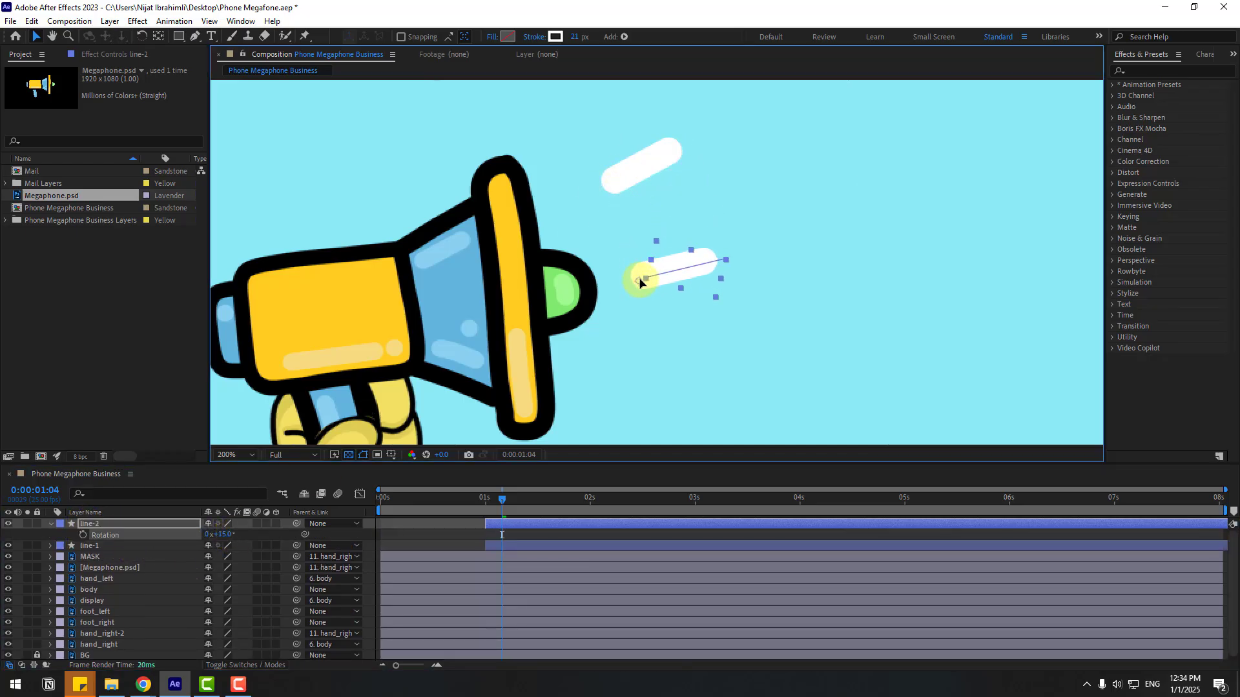
drag(233, 535, 230, 534)
click(49, 523)
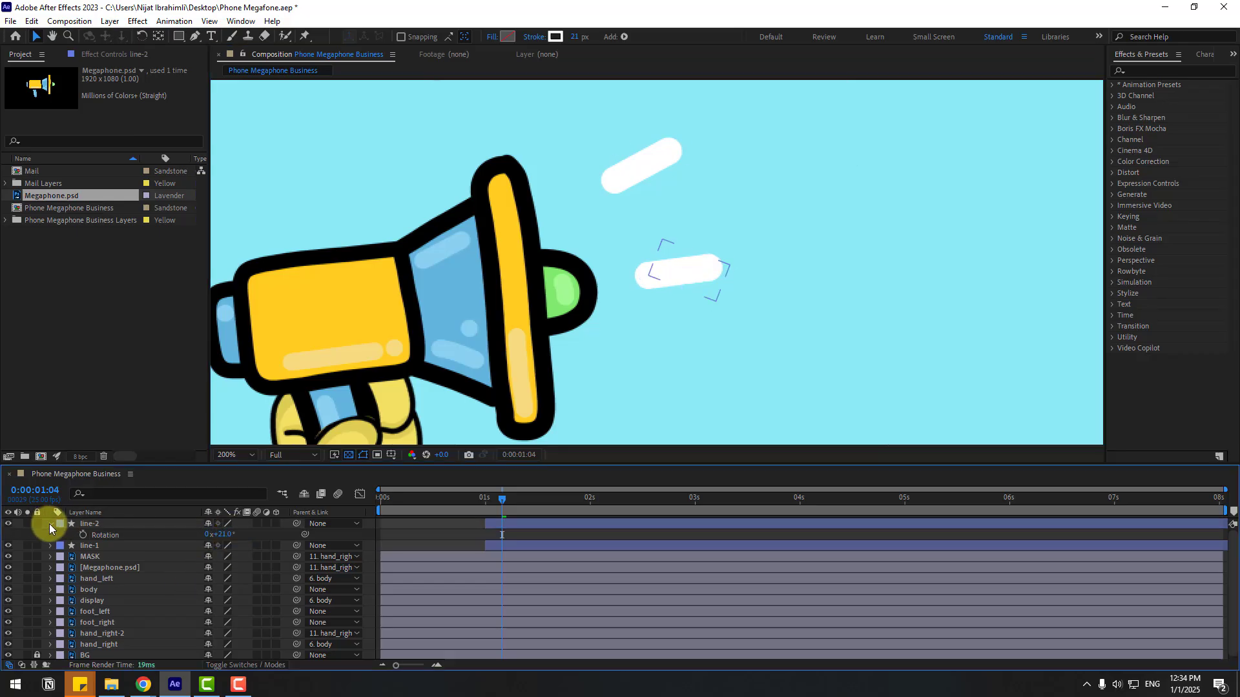
Step: Duplicate line-2, rotate the copy to about 52° and place it in front of the lower rim of the megaphone
key(ctrl+d)
drag(643, 280, 631, 352)
key(r)
drag(221, 535, 269, 528)
drag(633, 354, 640, 362)
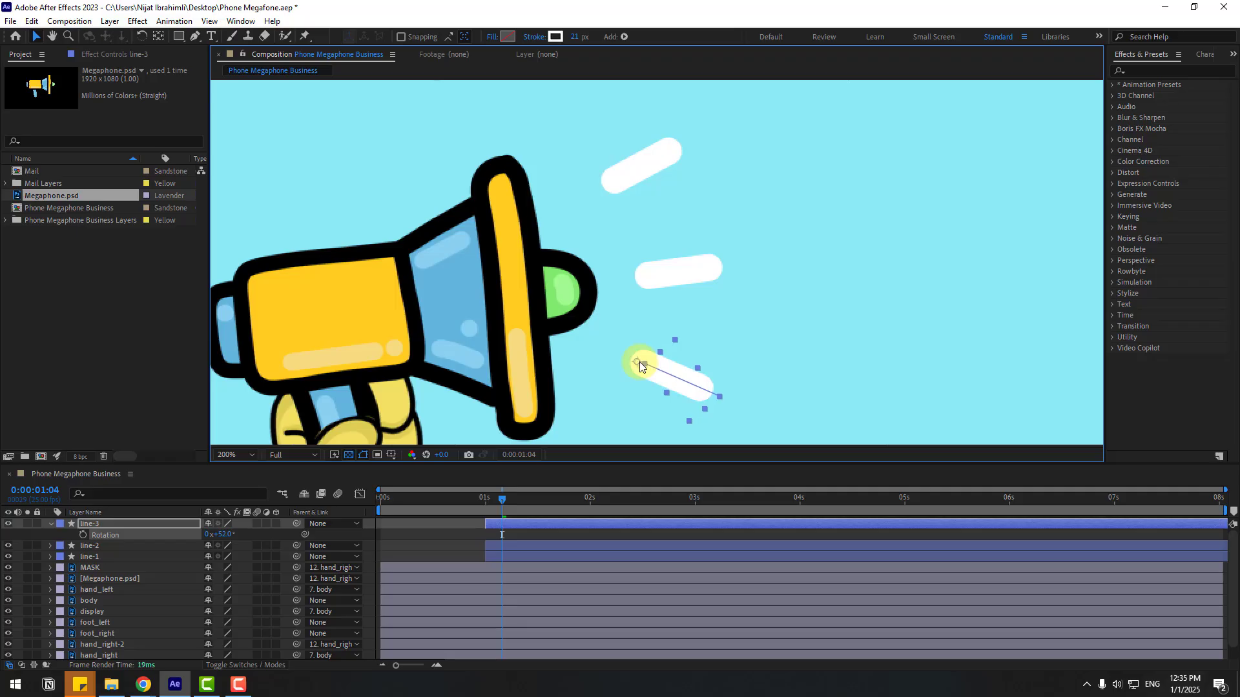
click(51, 523)
Step: Start line-2 two frames and line-3 five frames after line-1, and set the work area start just before 1 second
click(88, 534)
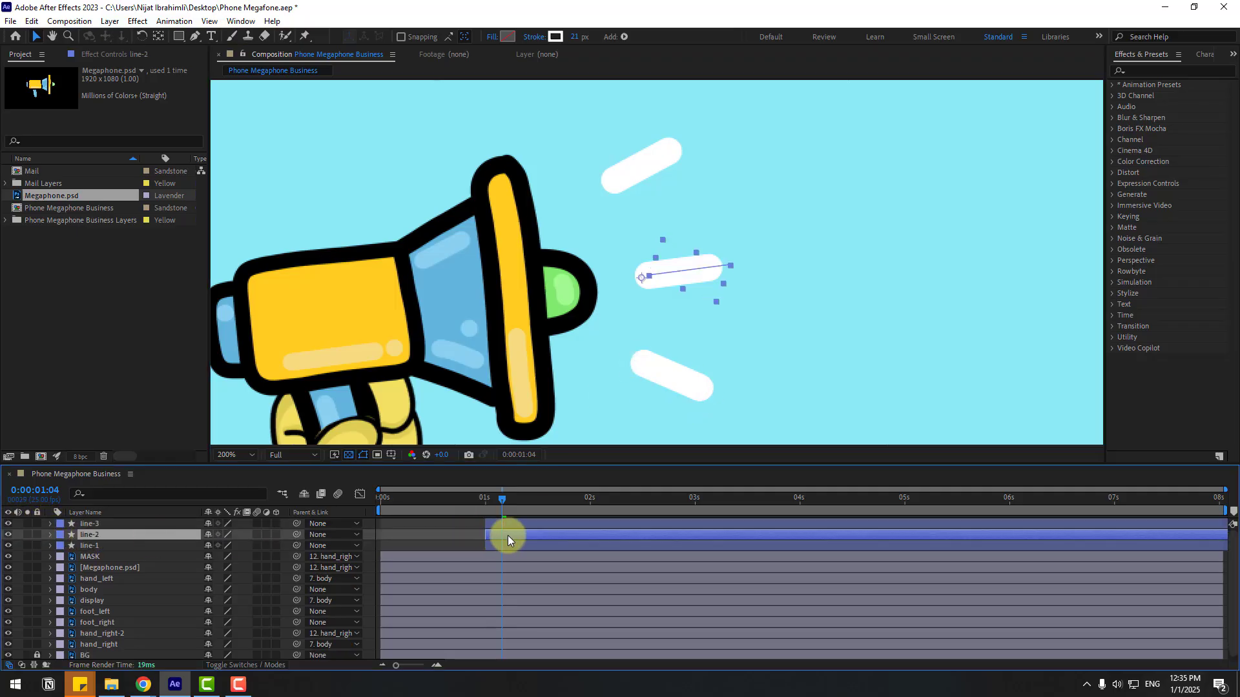
drag(500, 523, 517, 525)
drag(376, 511, 475, 511)
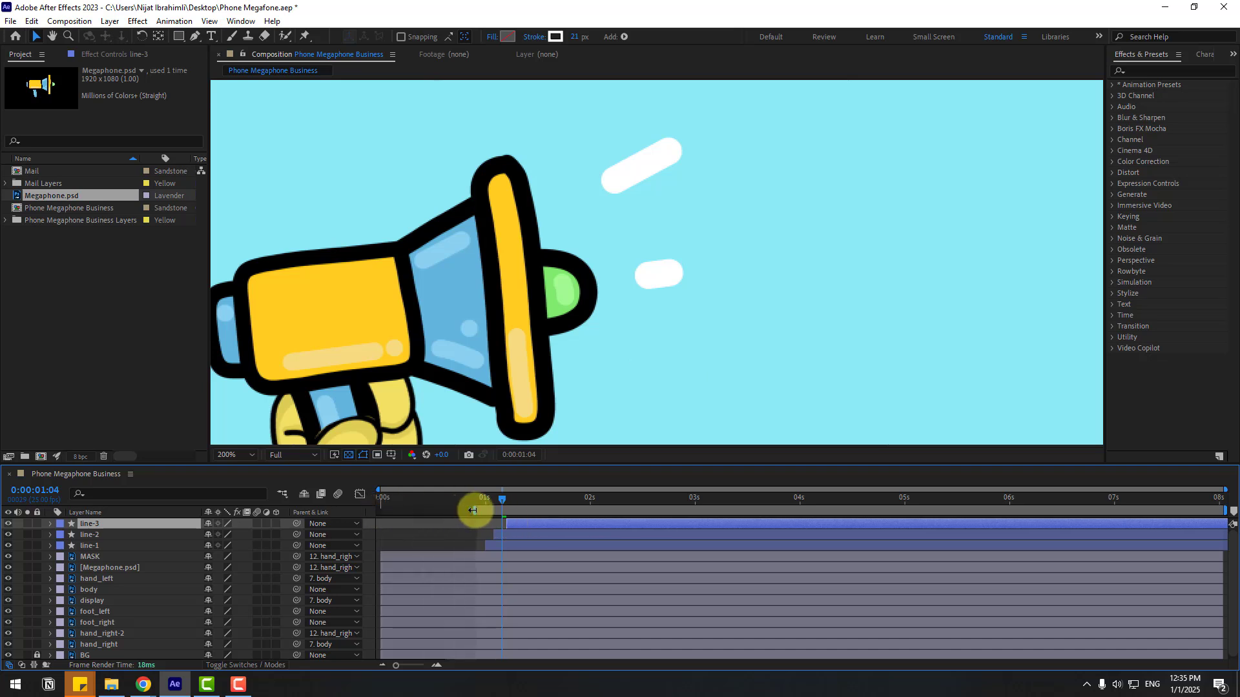
Step: Pre-compose the line-1, line-2 and line-3 layers into a new composition named lines-1
click(98, 545)
shift+click(92, 524)
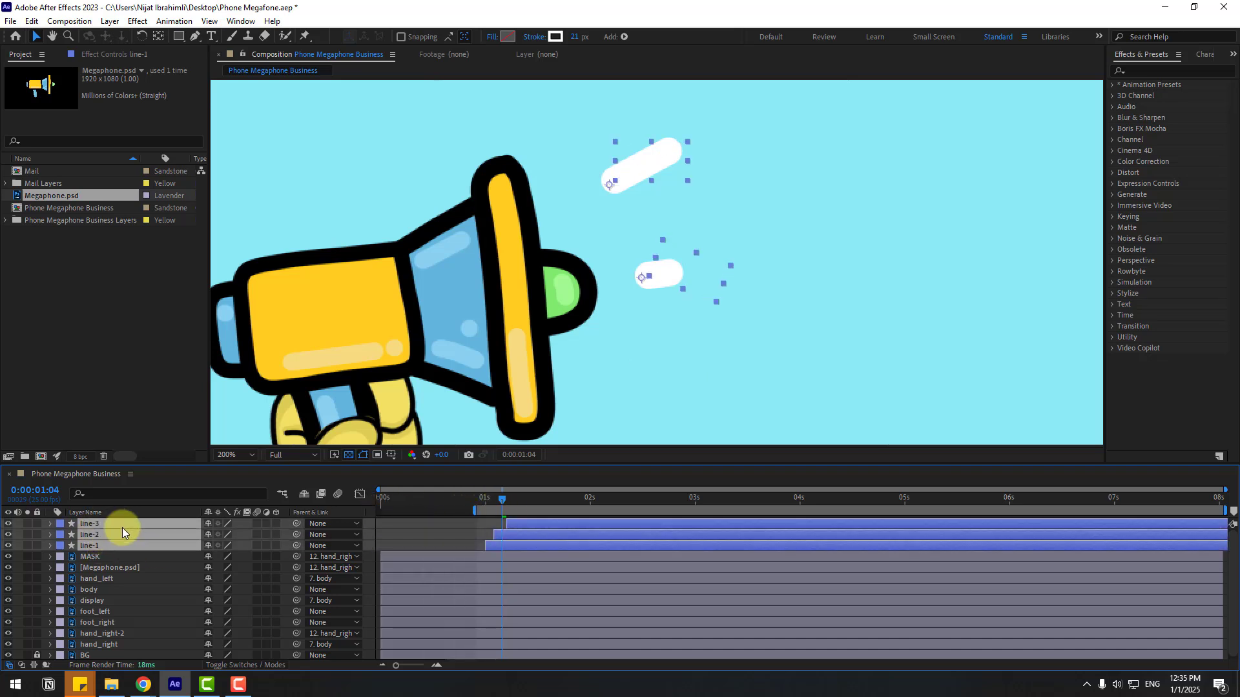
right_click(97, 529)
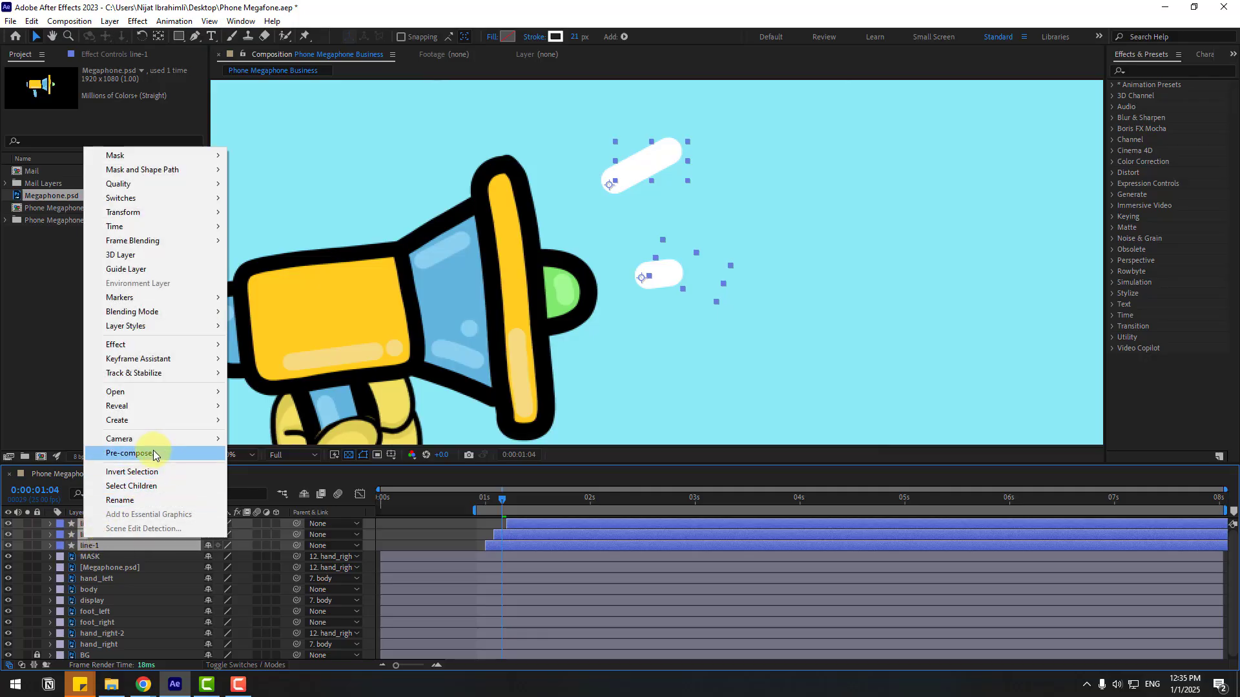
click(131, 453)
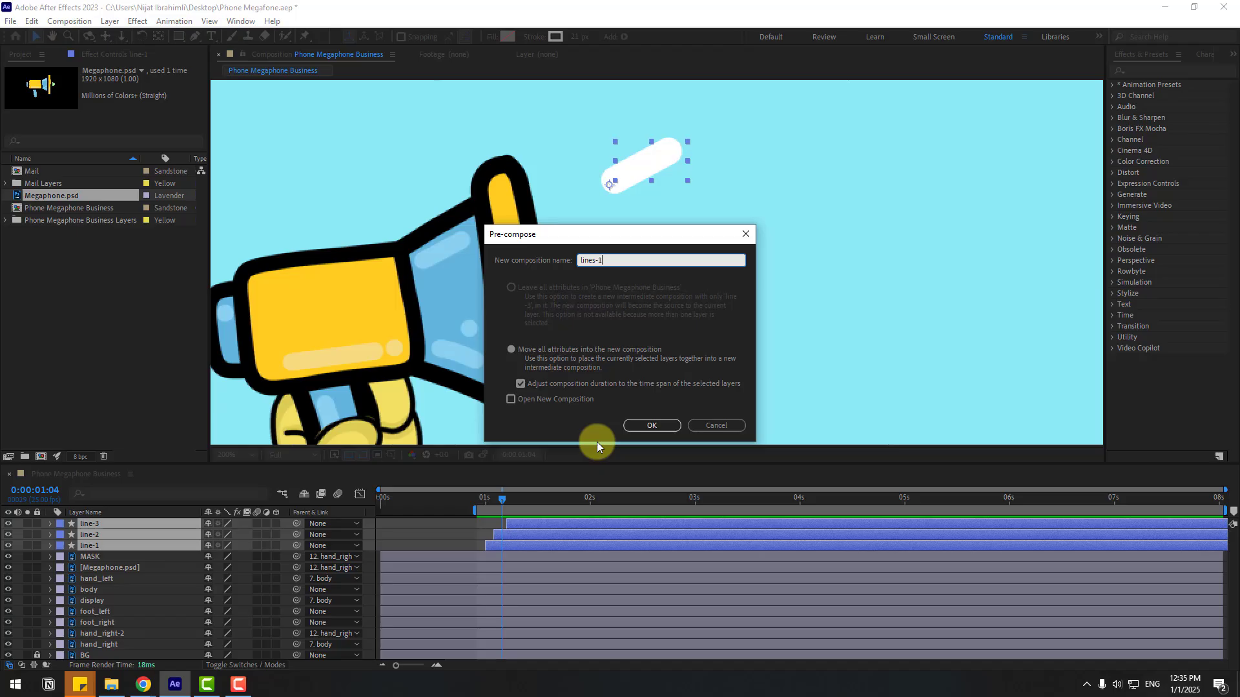
click(674, 426)
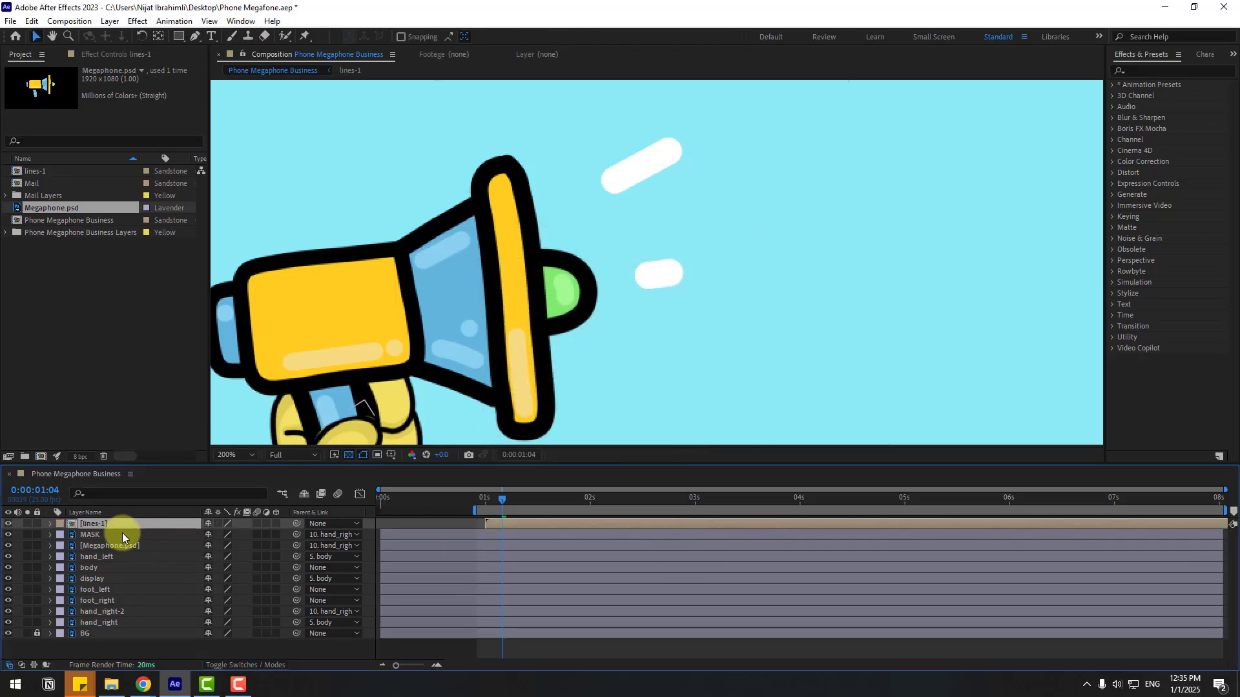
Step: Open the lines-1 composition and trim it to a 16-frame work area covering the line animation
double_click(103, 525)
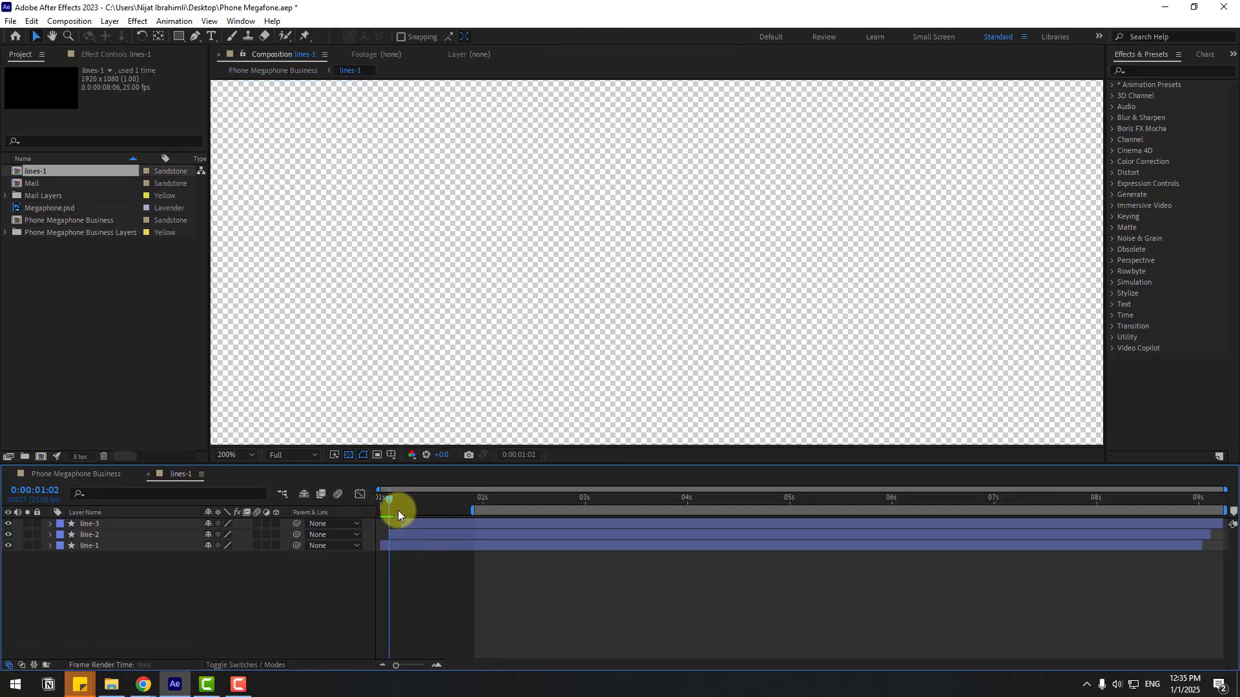
click(352, 454)
scroll(645, 255, down, 4)
mouse_move(392, 501)
mouse_down()
mouse_move(378, 505)
mouse_move(445, 513)
mouse_up()
double_click(493, 516)
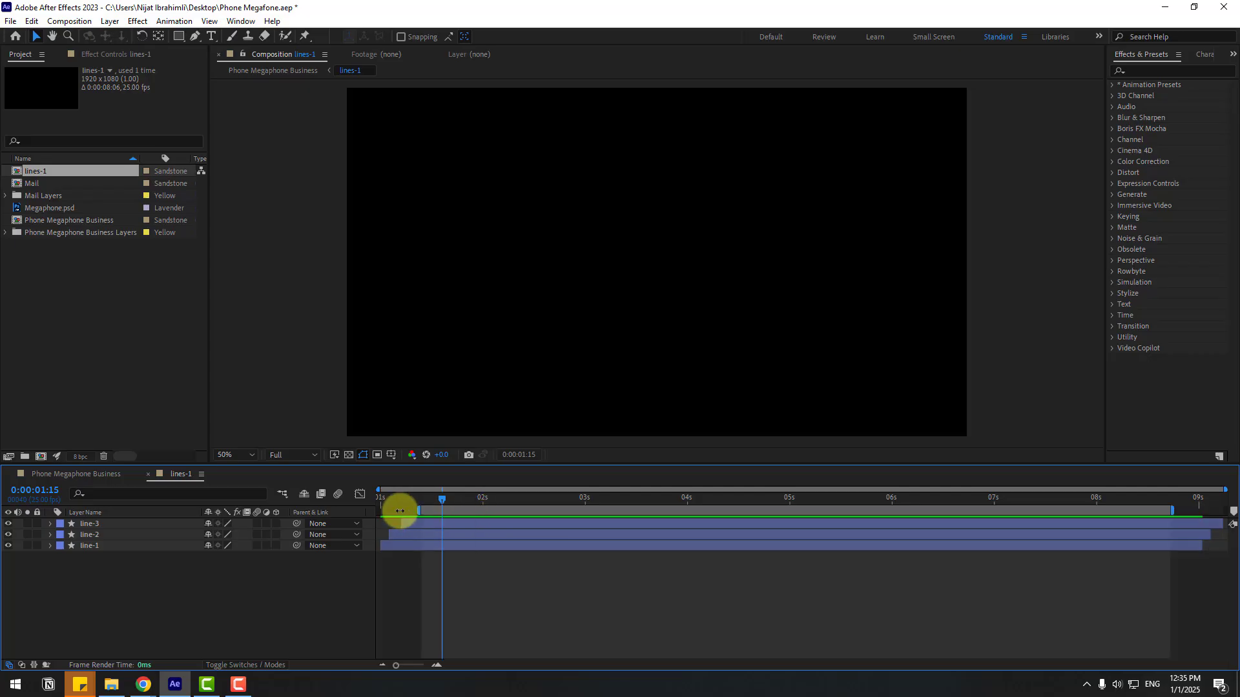
key(n)
right_click(436, 510)
click(501, 547)
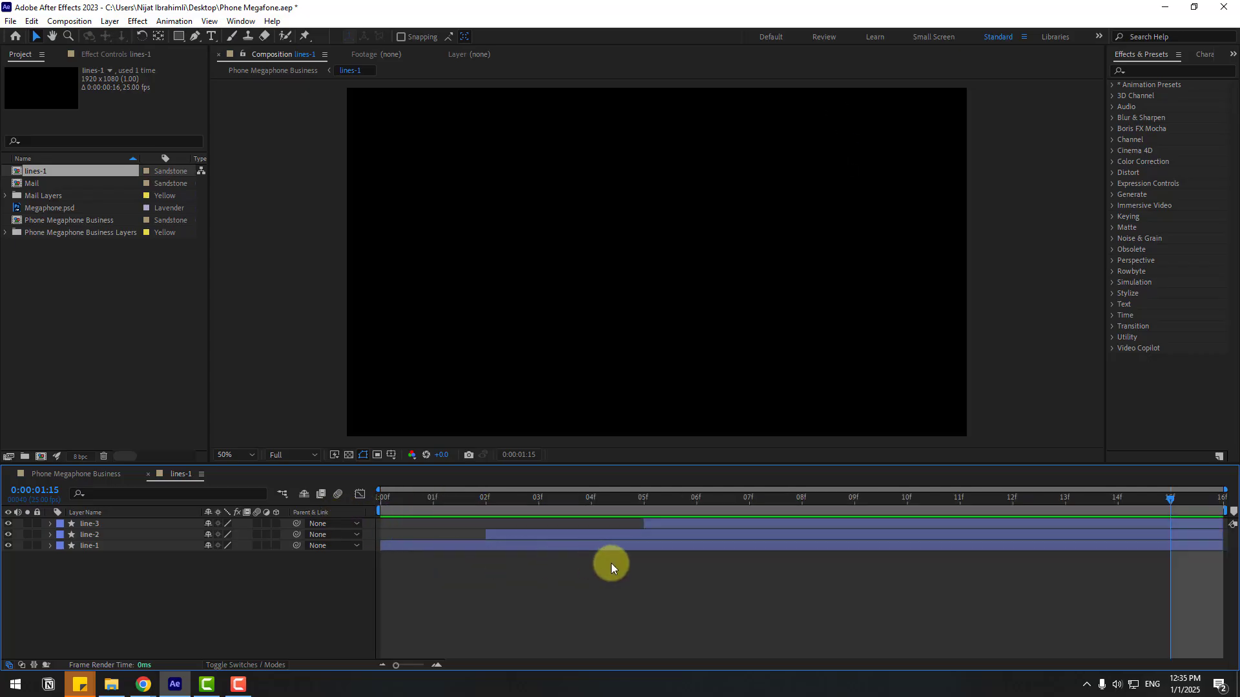
key(space)
Step: Move all three line layers together from the upper right to near the middle of the lines-1 composition
drag(643, 502, 791, 517)
key(ctrl+a)
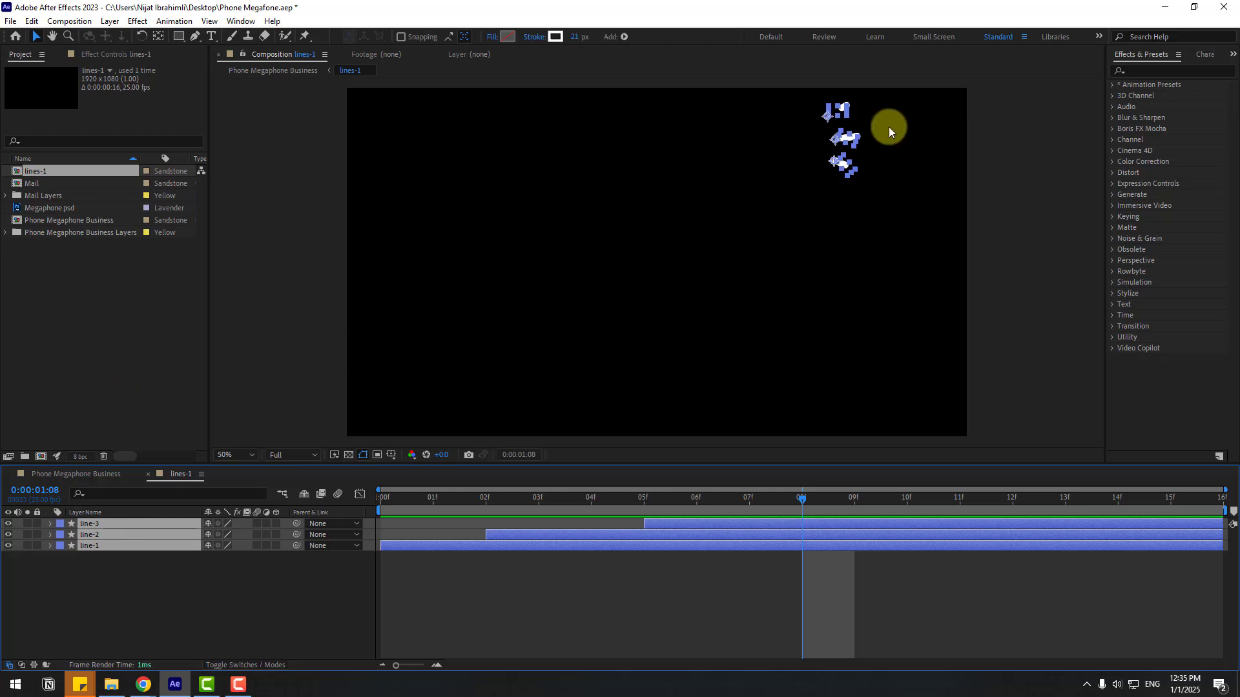
drag(836, 138, 685, 249)
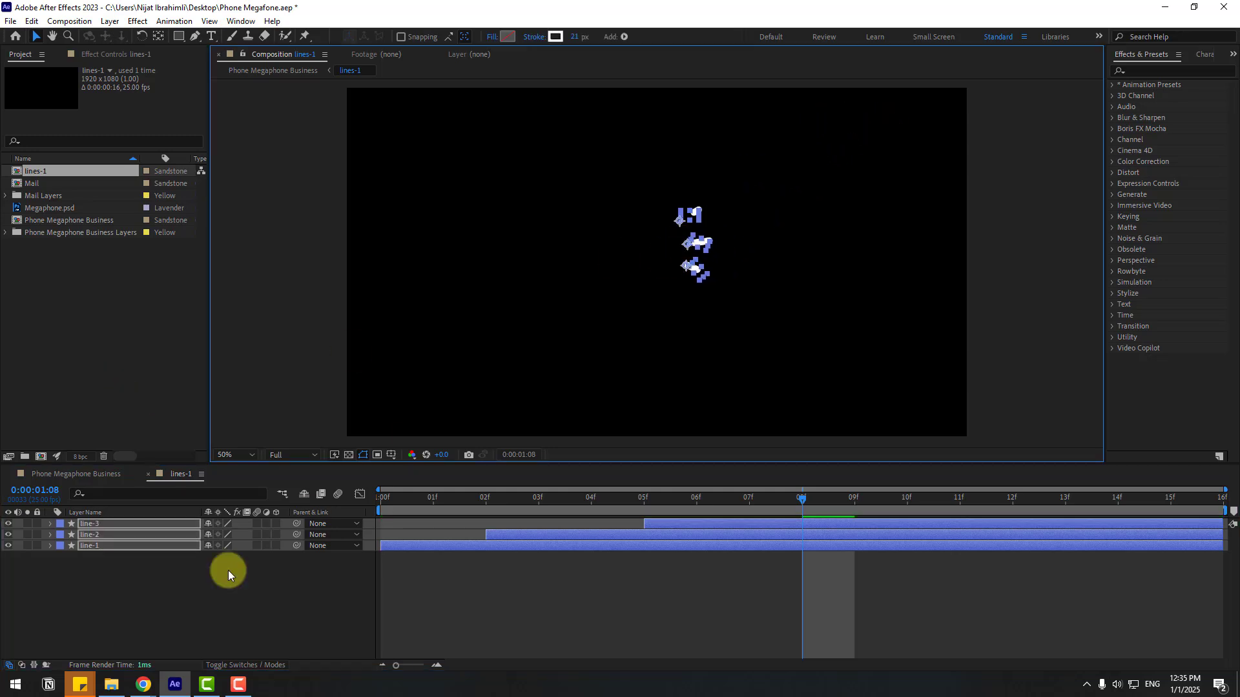
click(314, 578)
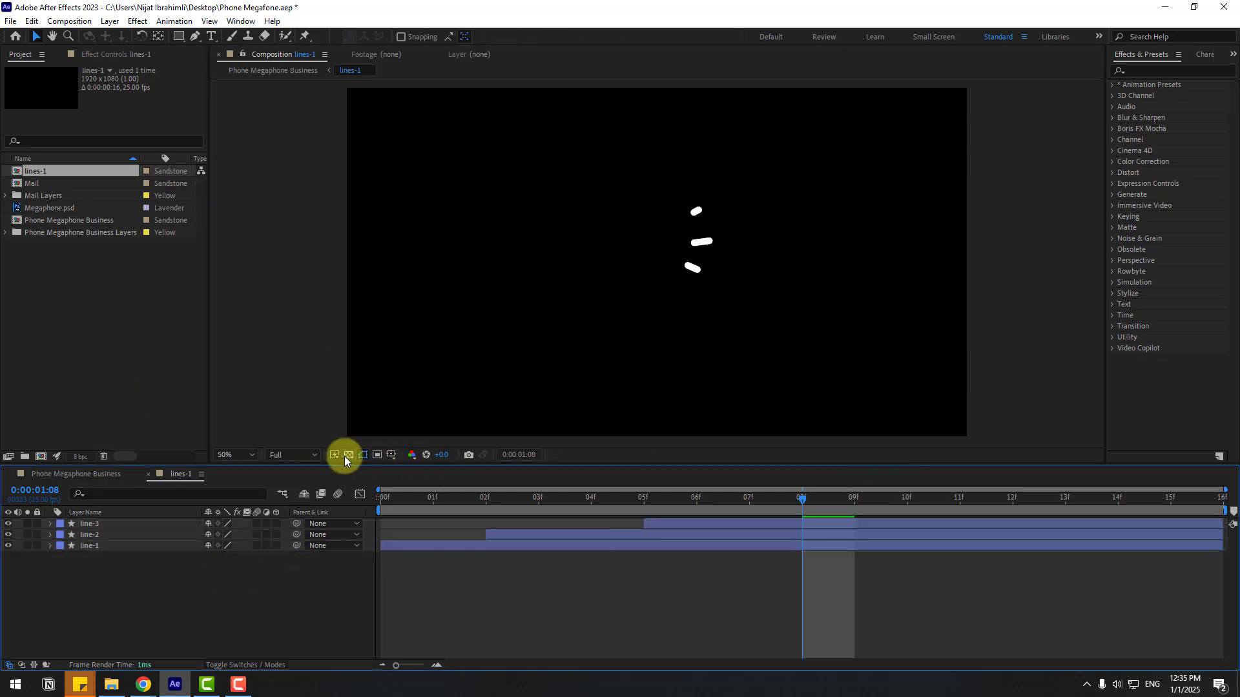
Step: Crop the lines-1 composition to a region of interest of about 312 x 290 px around the three lines
click(380, 455)
drag(648, 193, 774, 291)
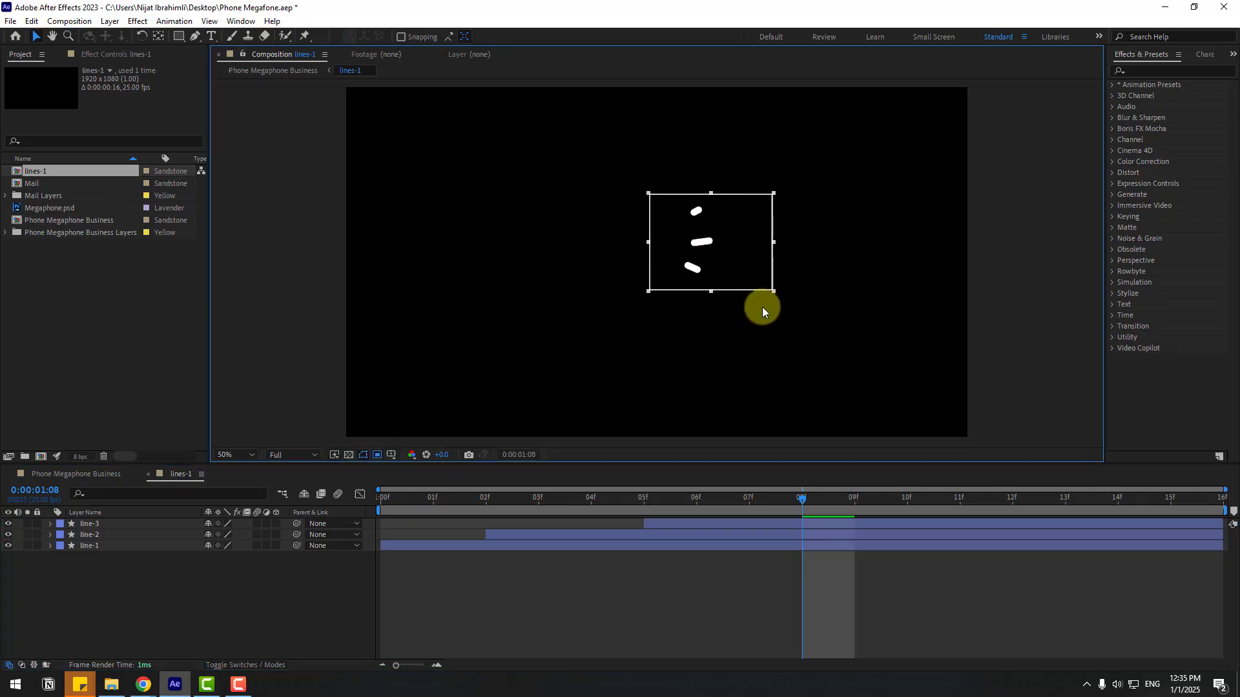
drag(555, 493, 749, 496)
drag(769, 237, 753, 237)
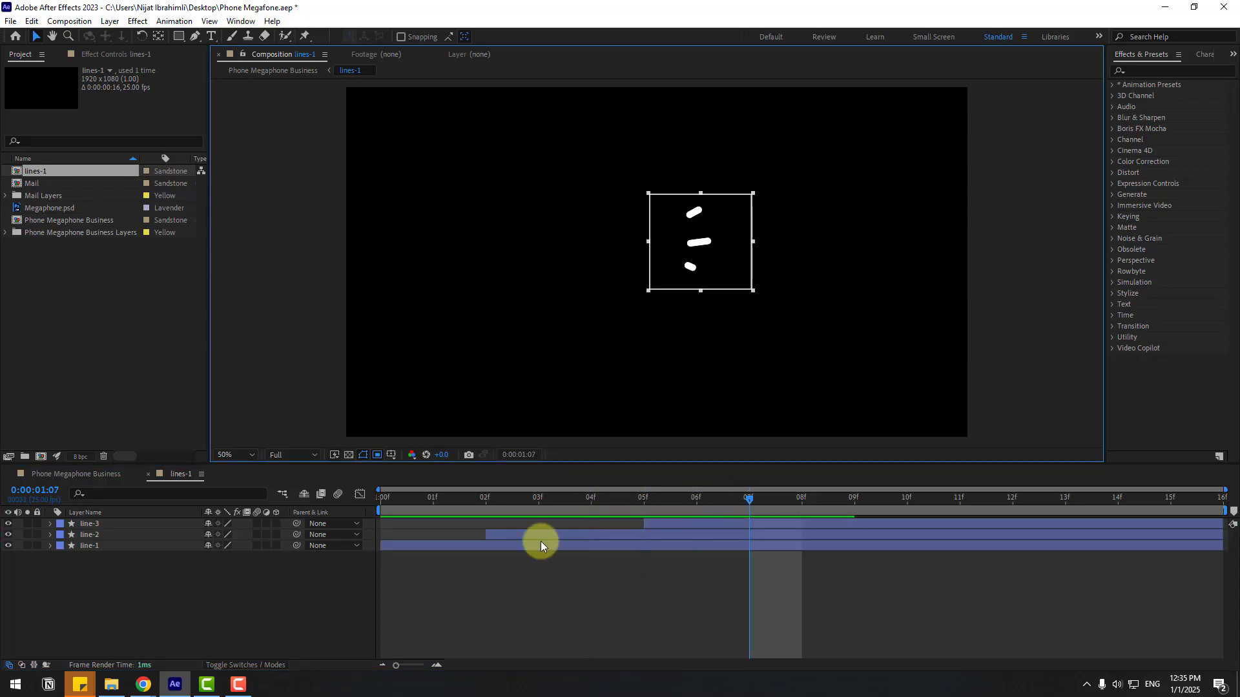
drag(416, 498, 855, 496)
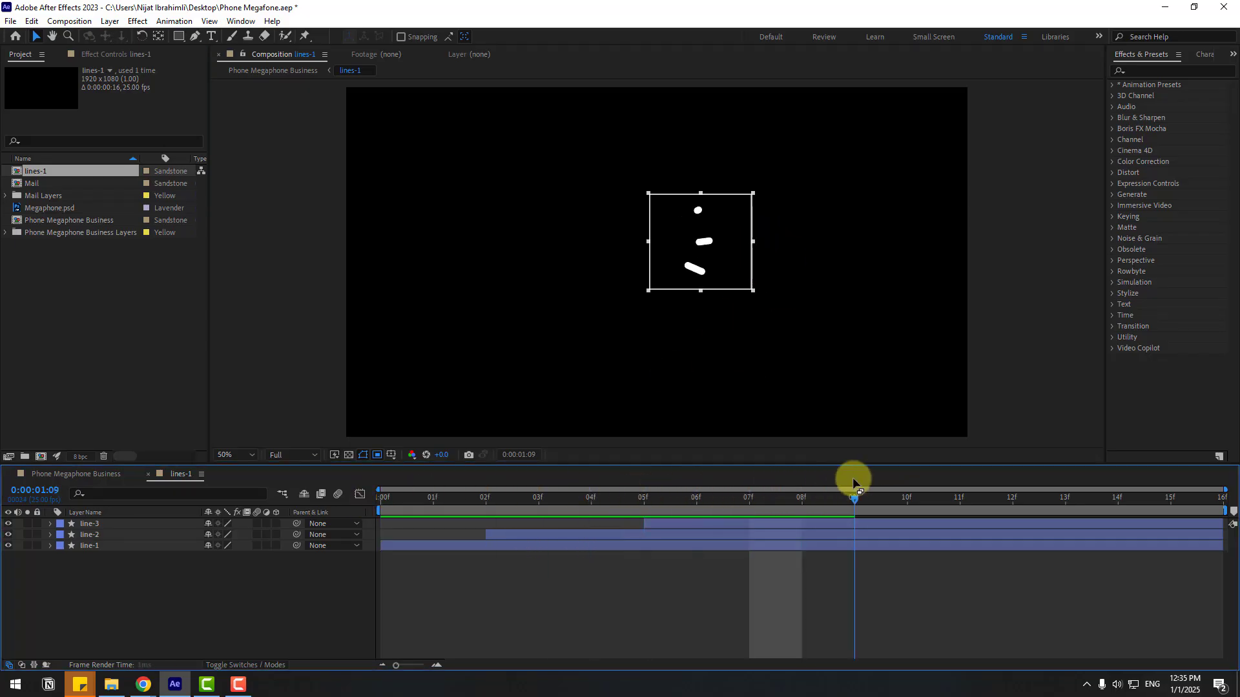
click(71, 21)
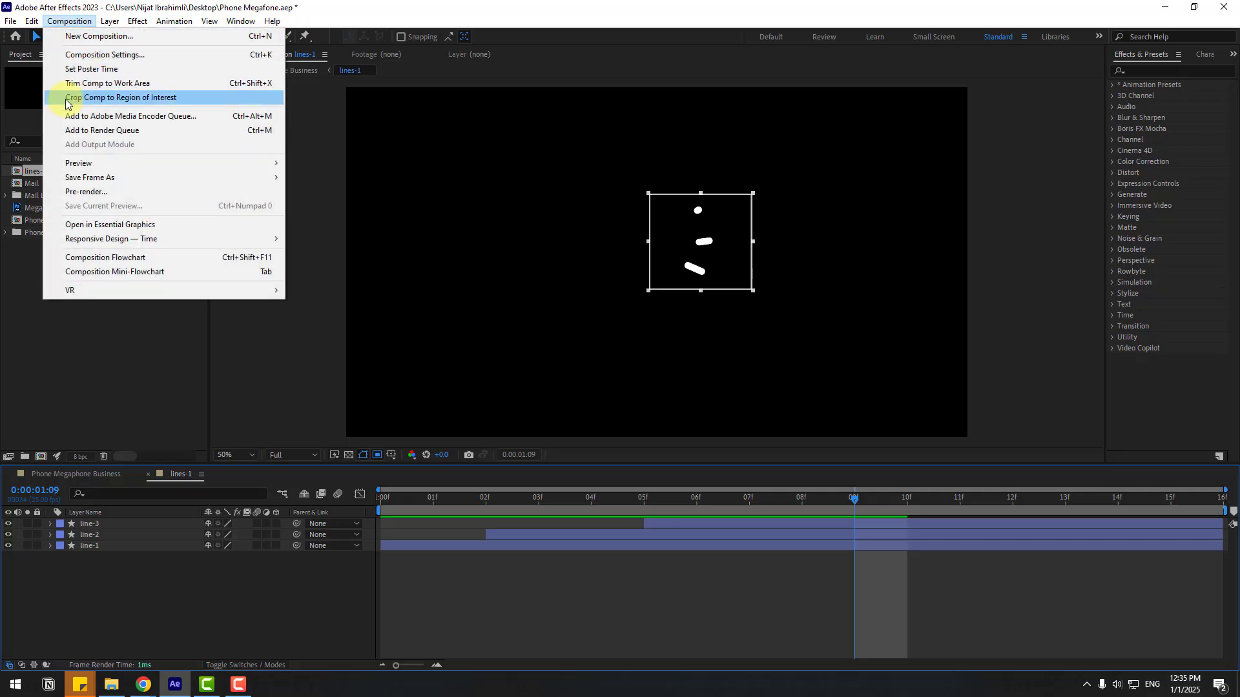
click(123, 104)
key(period)
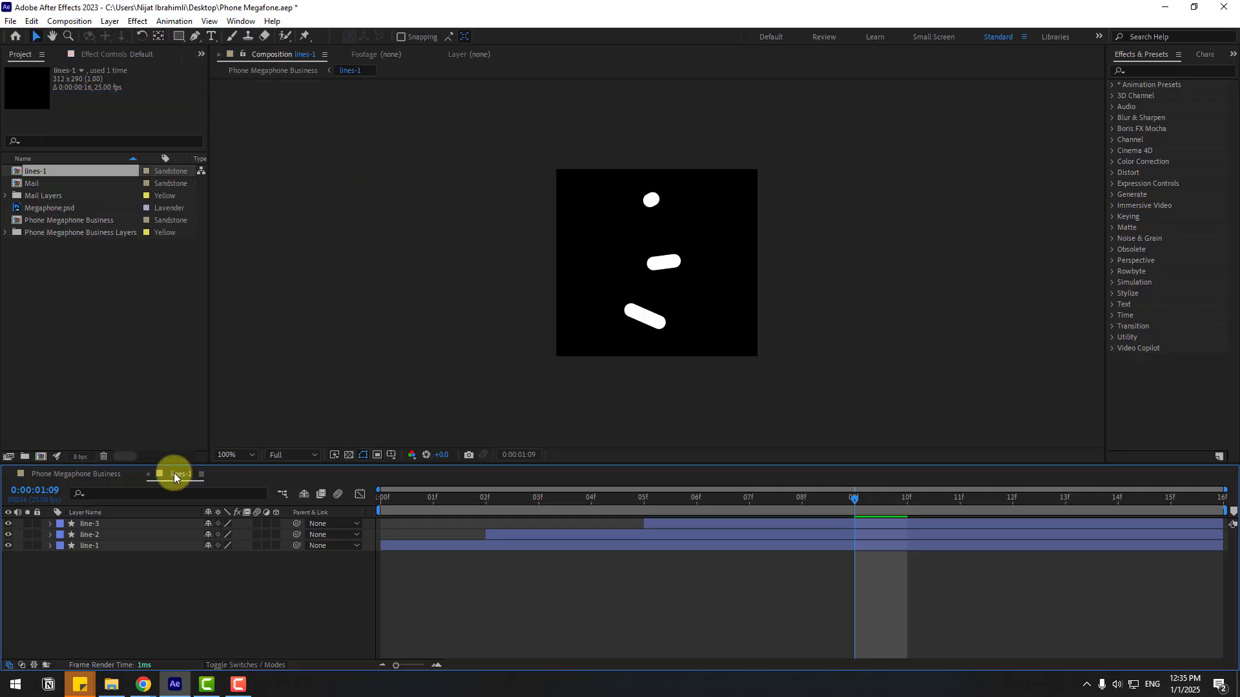
Step: Return to the Phone Megaphone Business composition and position the lines-1 layer in front of the megaphone's mouth
click(149, 475)
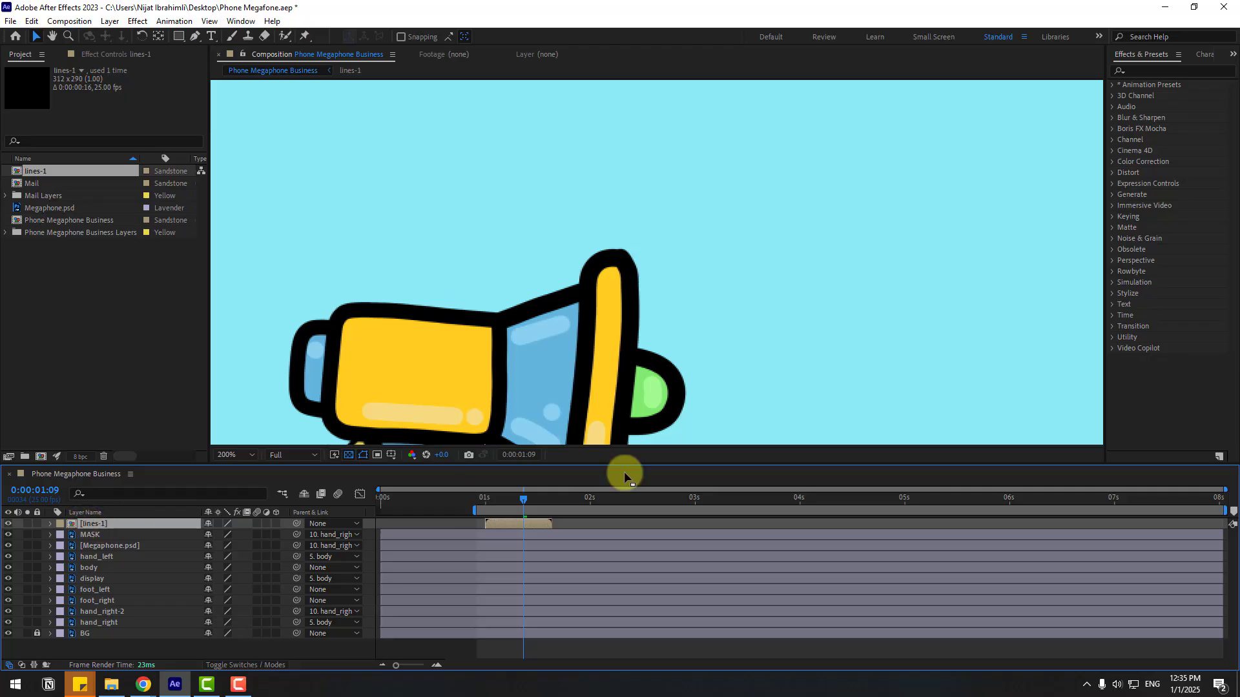
scroll(554, 415, down, 3)
scroll(368, 319, up, 1)
drag(328, 356, 659, 206)
mouse_move(507, 499)
mouse_down()
mouse_move(484, 501)
mouse_move(512, 505)
mouse_up()
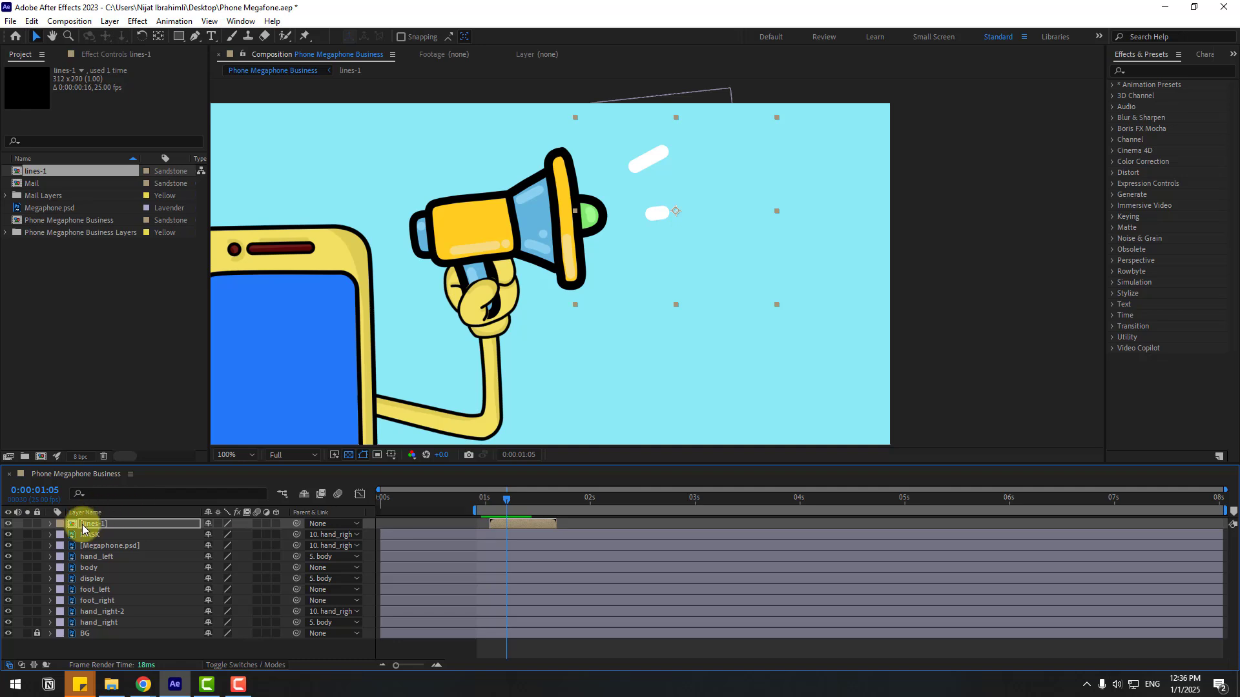
Step: Parent the lines-1 layer to the Megaphone.psd layer and reset the work area start to 0:00
drag(298, 526, 100, 546)
drag(480, 497, 544, 505)
scroll(582, 358, down, 2)
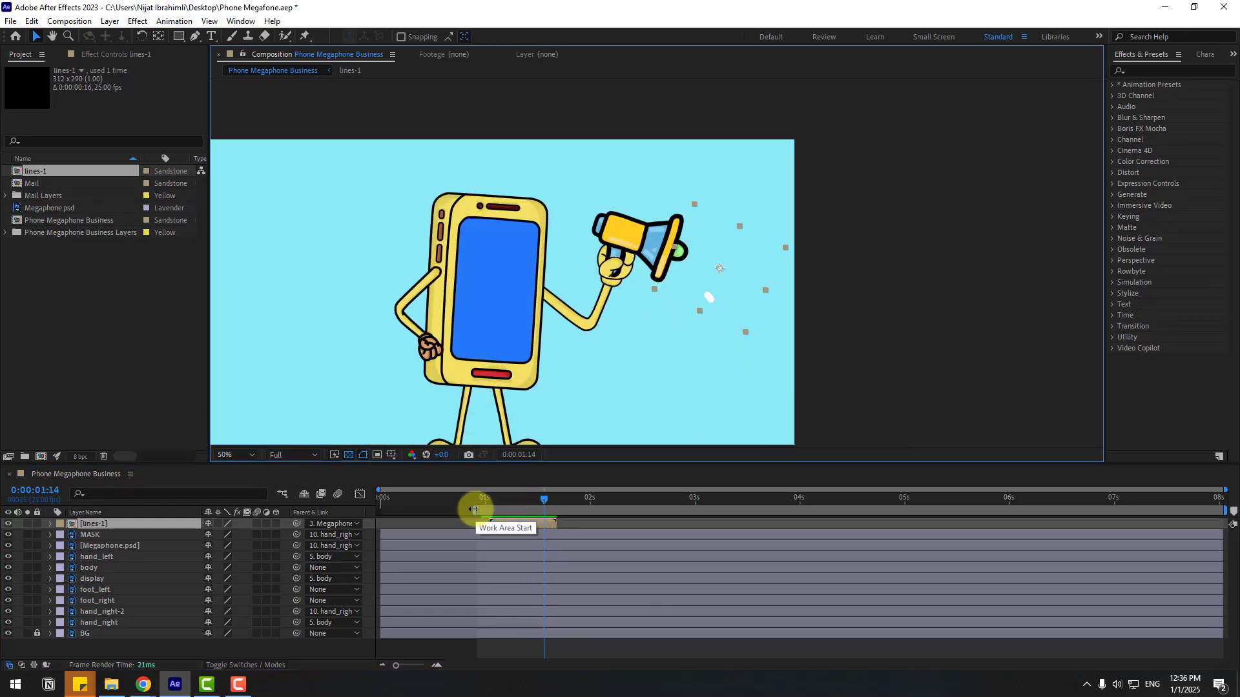
click(417, 505)
click(379, 503)
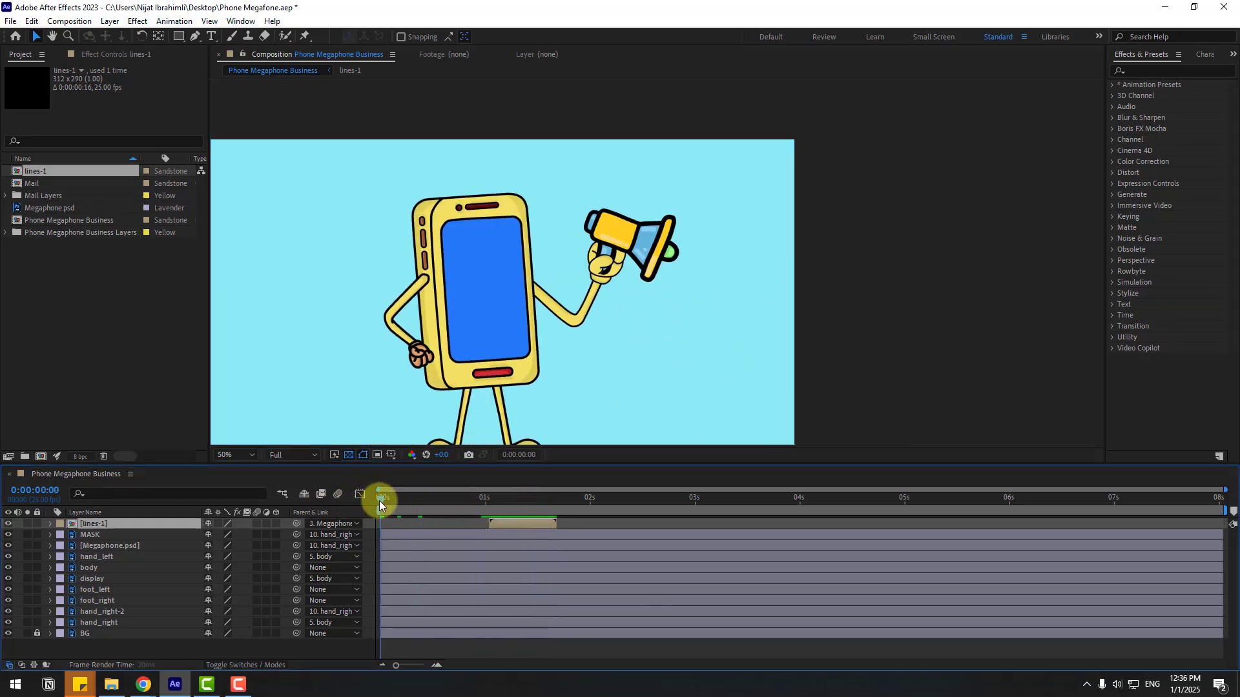
Step: Move lines-1 to start at 0:00, add three duplicates placed end to end on the timeline, and preview the animation
drag(497, 524, 594, 527)
key(ctrl+d)
key(ctrl+d)
key(ctrl+d)
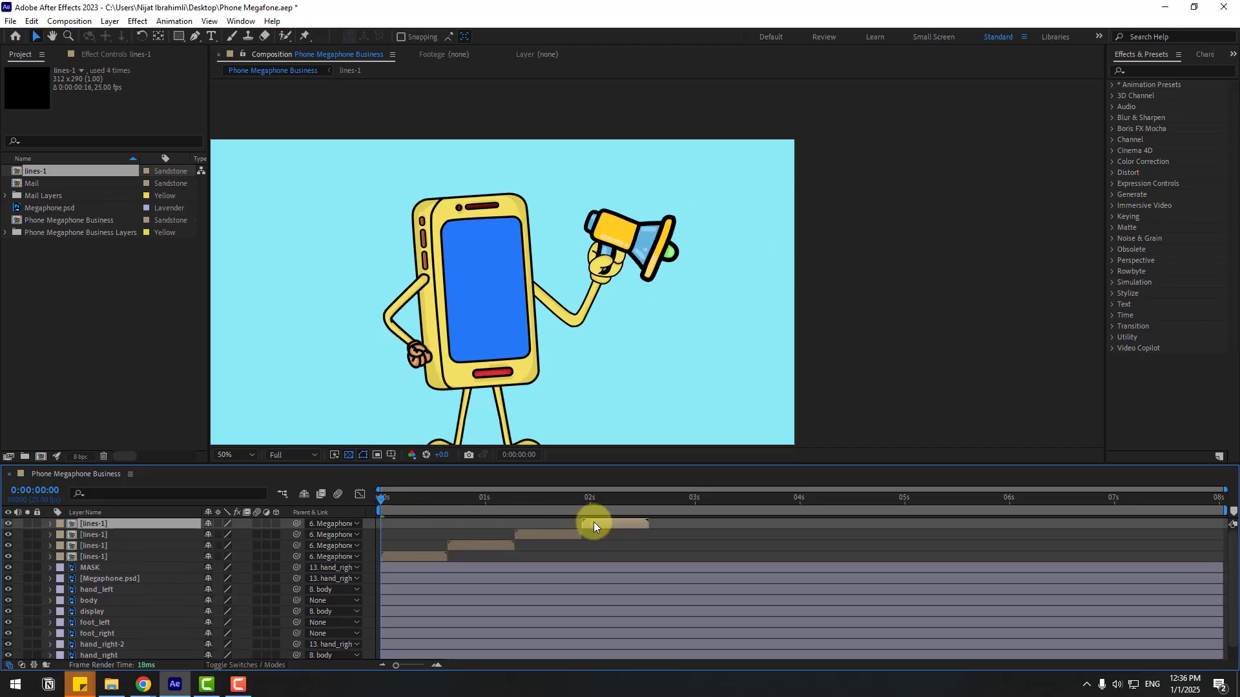
key(space)
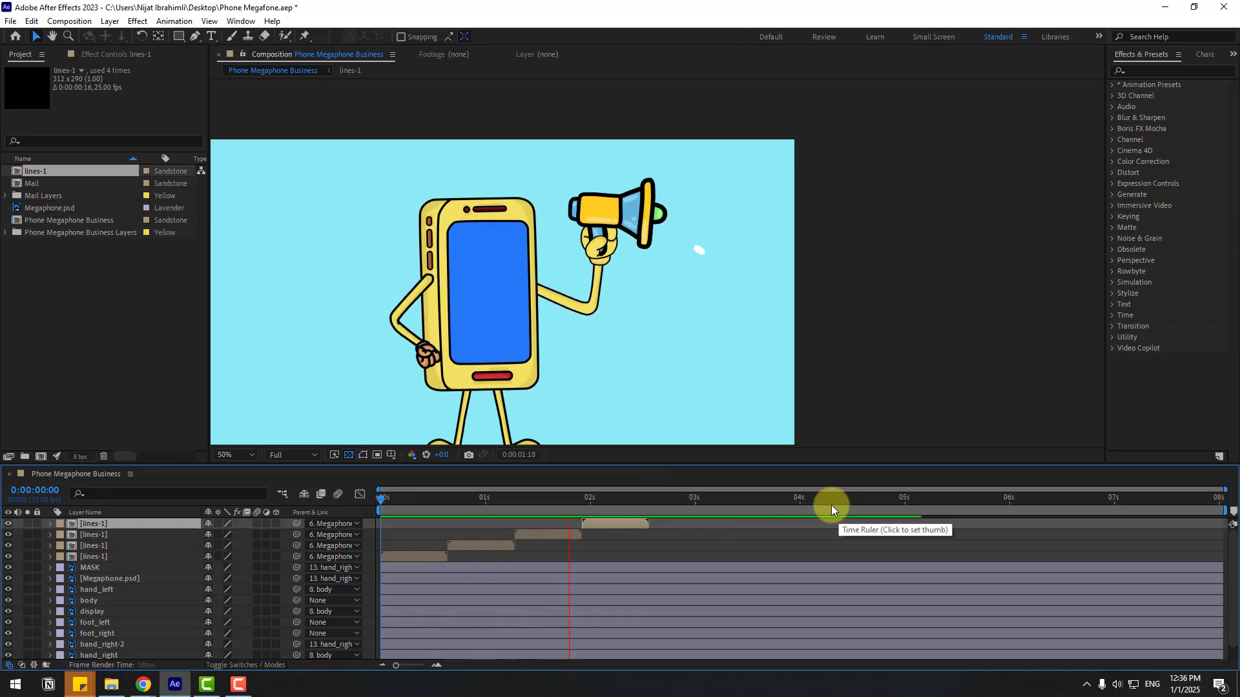
key(space)
Step: Add nine more lines-1 duplicates end to end so that the sound lines repeat until the end of the composition
click(620, 510)
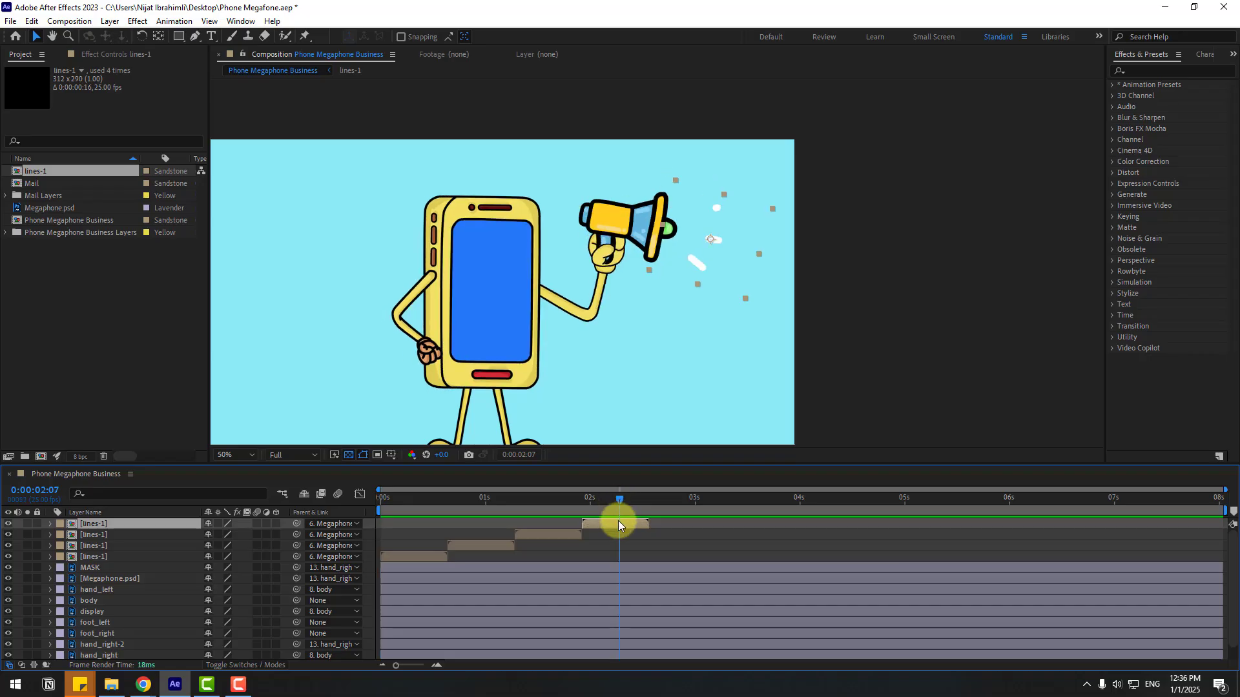
key(ctrl+d)
drag(606, 522, 1197, 525)
key(ctrl+d)
key(ctrl+d)
key(ctrl+d)
key(ctrl+d)
key(ctrl+d)
key(ctrl+d)
key(ctrl+d)
key(ctrl+d)
Step: Preview the repeated sound lines over the whole composition with the view fitted to the full frame
key(space)
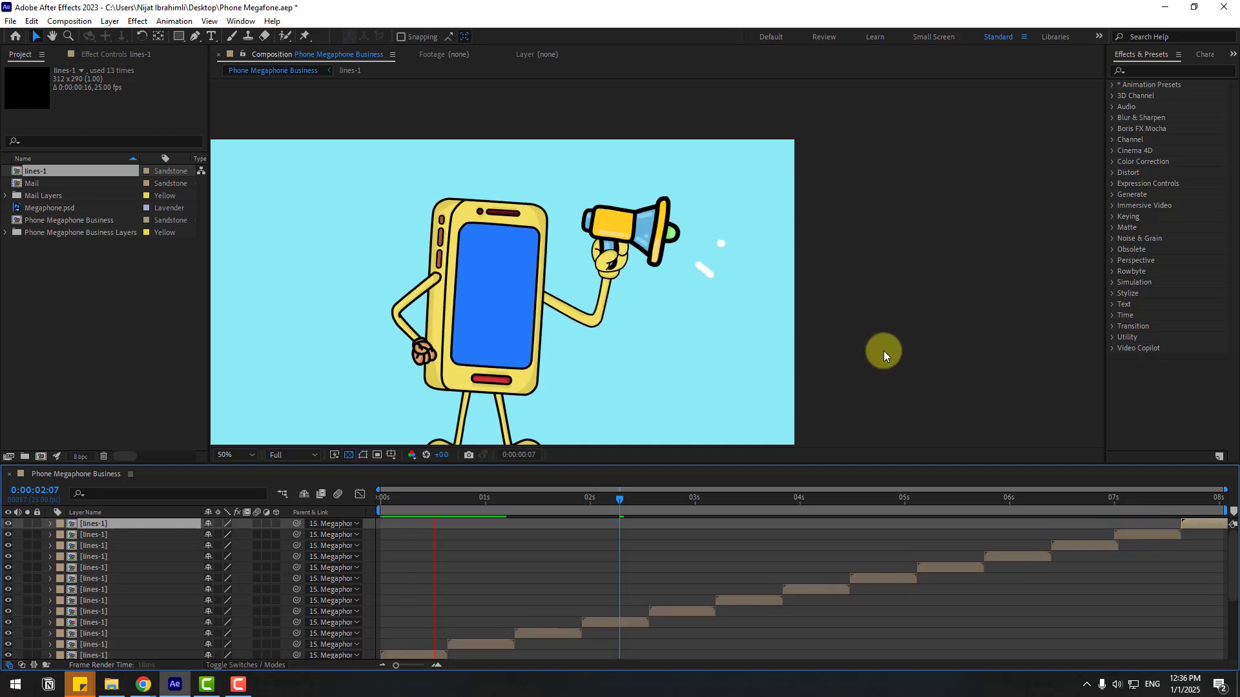
key(comma)
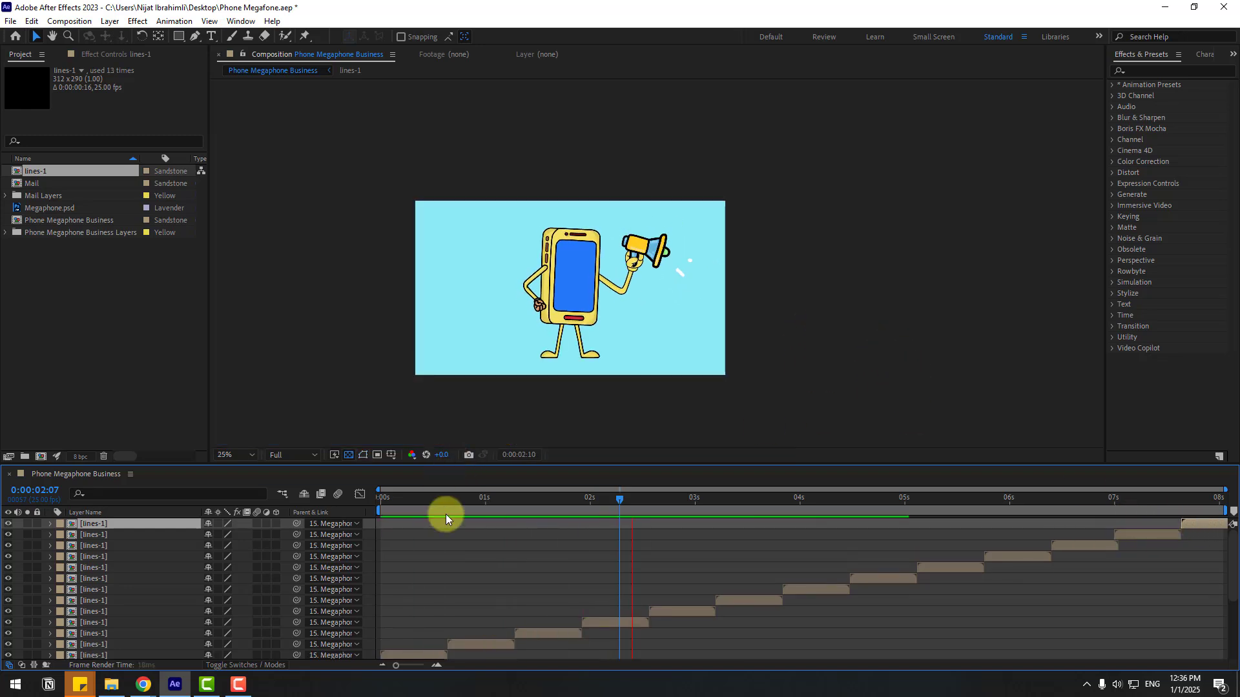
click(242, 452)
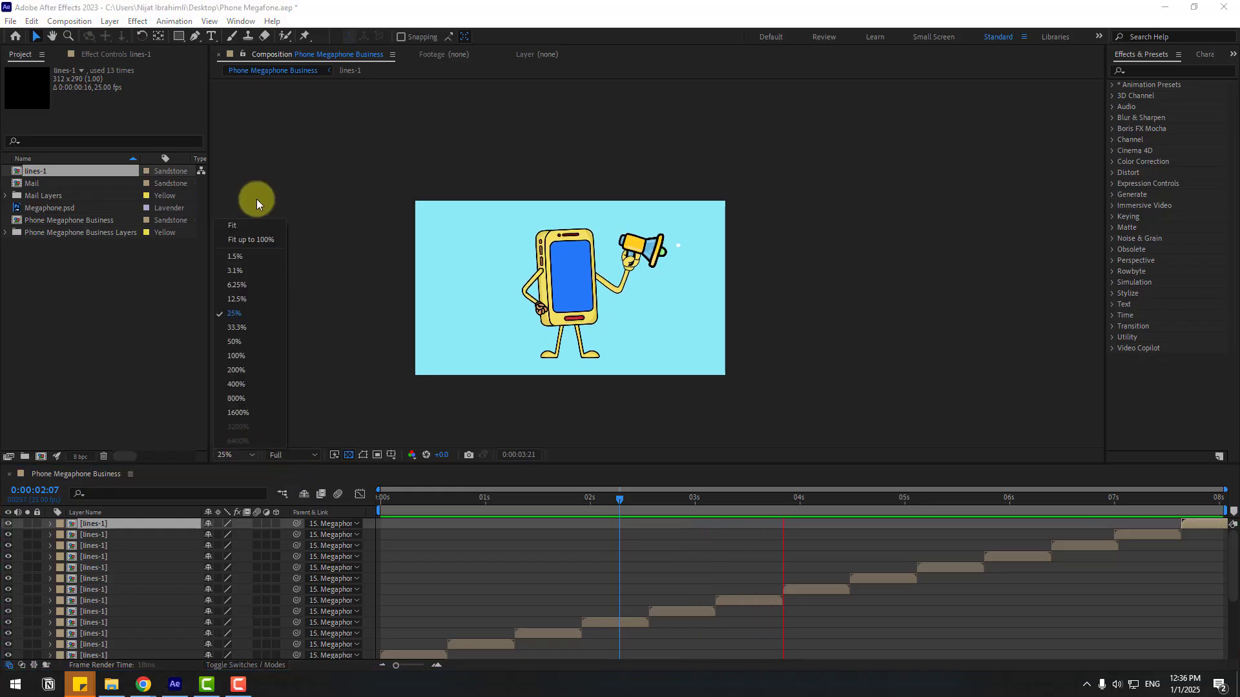
click(251, 237)
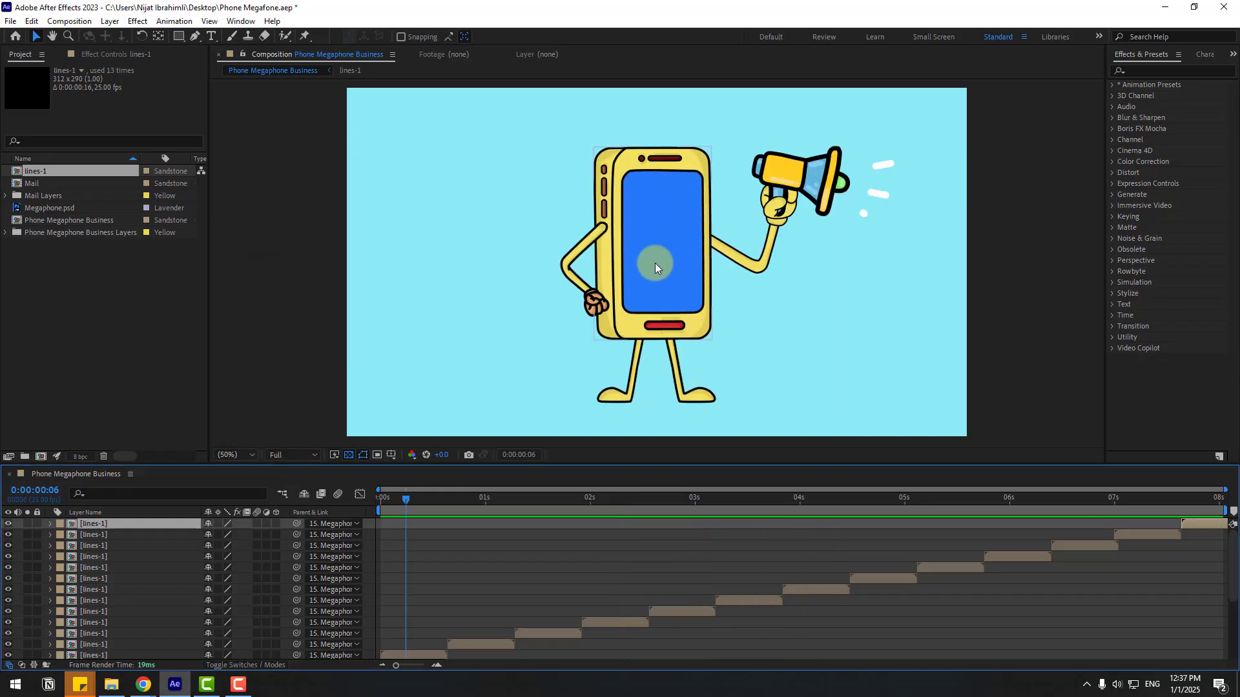
Step: Add the Mail composition as the uppermost layer of the Phone Megaphone Business composition
scroll(141, 547, down, 4)
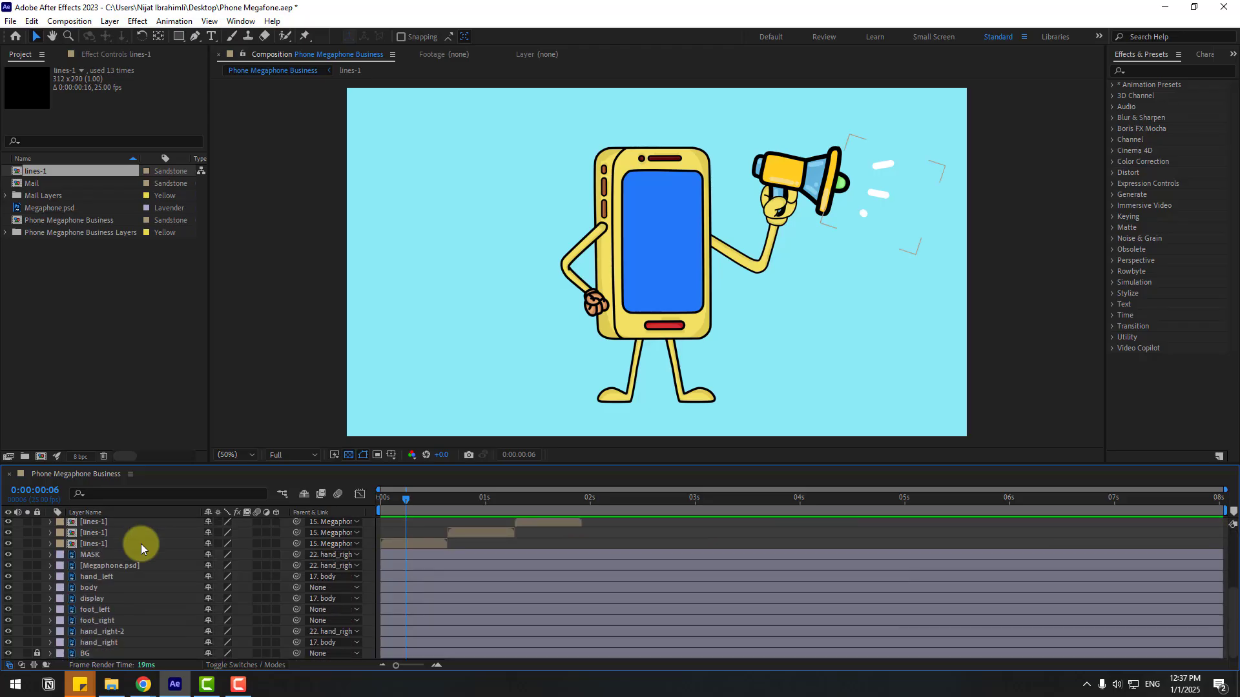
click(36, 186)
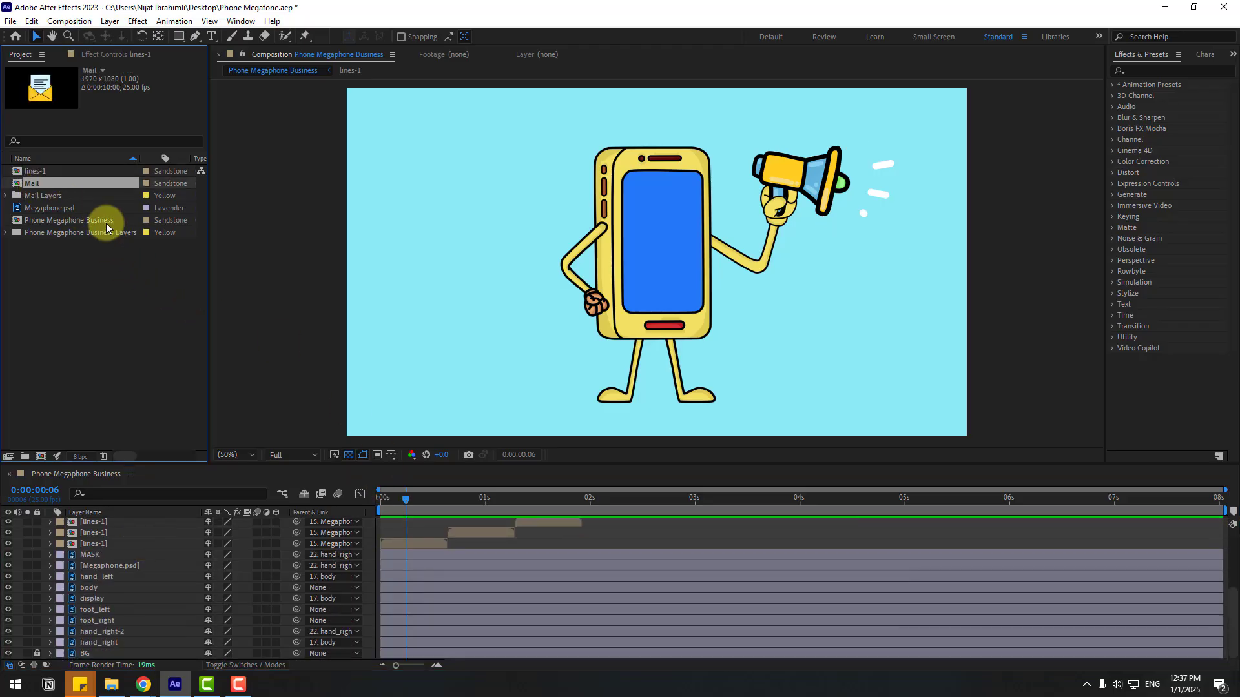
drag(40, 185, 100, 523)
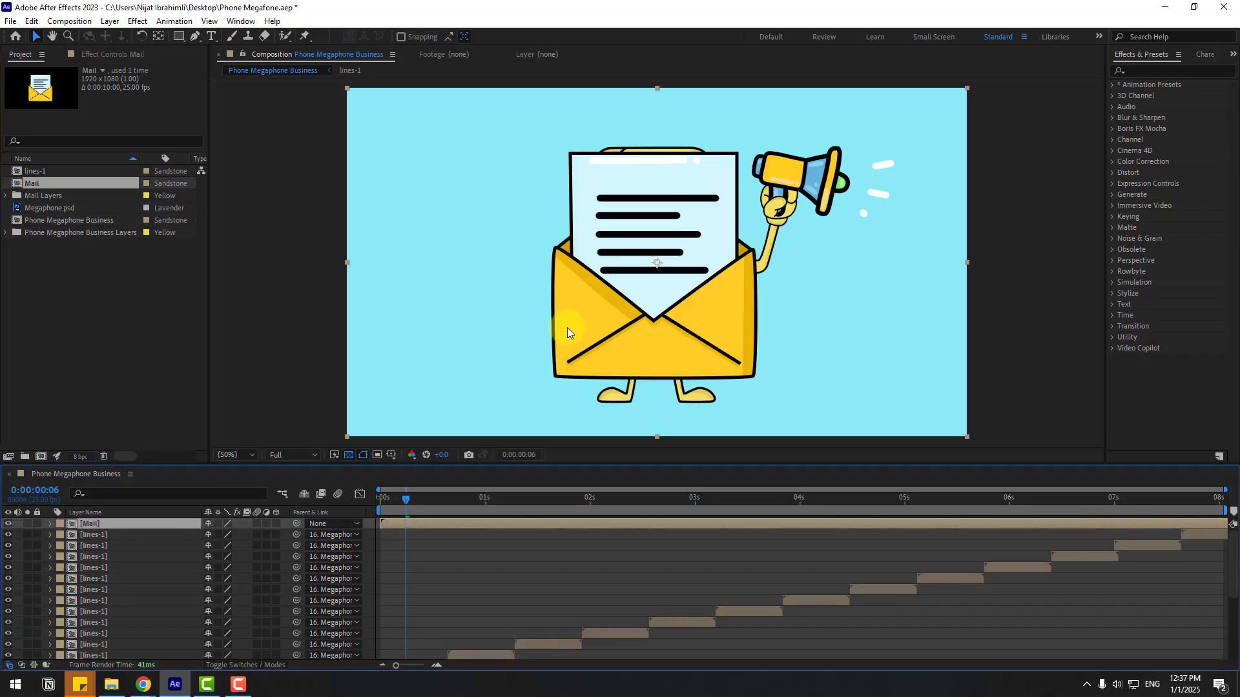
Step: Scale the Mail layer to 44.1% centred on the phone's blue display and parent it to the body layer
key(s)
drag(222, 534, 167, 533)
drag(656, 289, 664, 278)
drag(298, 524, 88, 633)
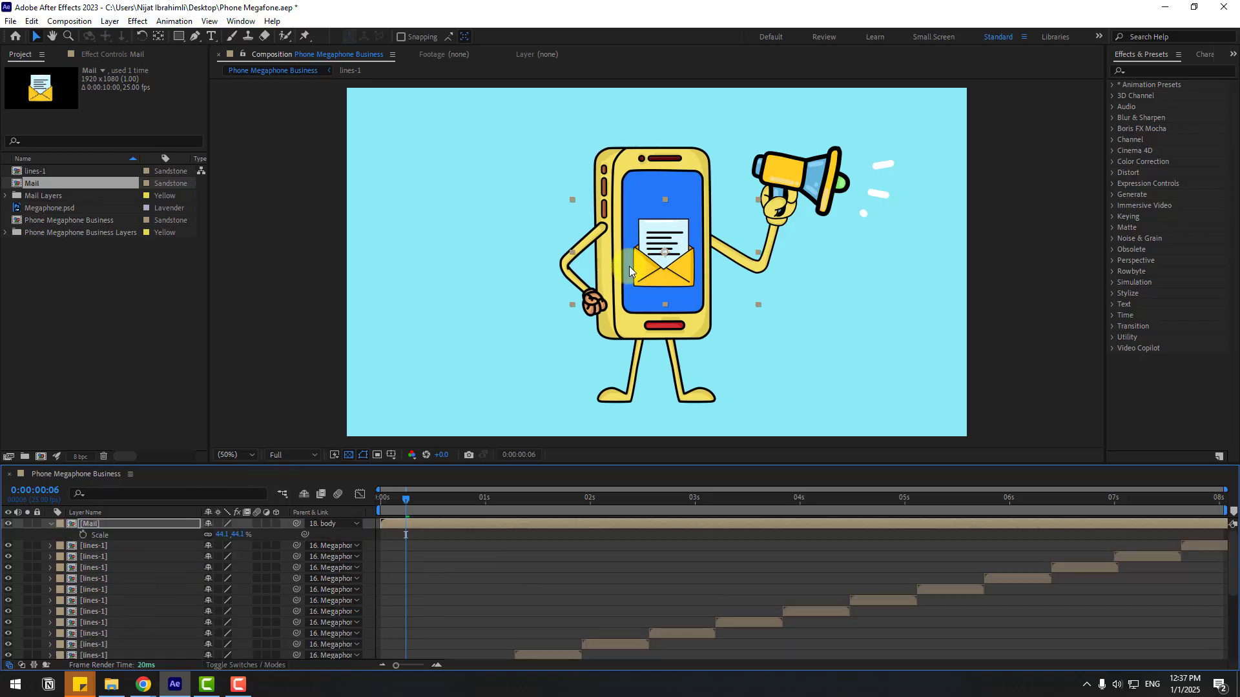
Step: Open the Mail composition and parent the text line layers, Layer 2 to Layer 6, to the letter layer Shape 1
scroll(657, 262, up, 4)
double_click(89, 527)
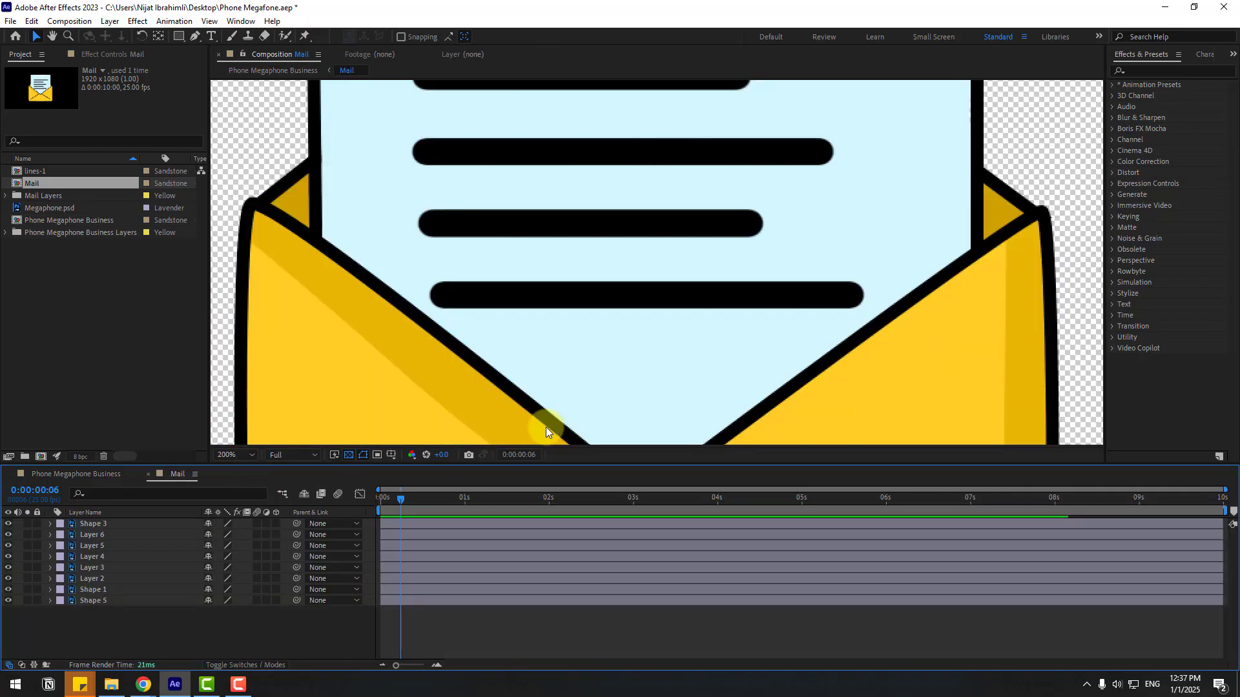
scroll(471, 332, down, 4)
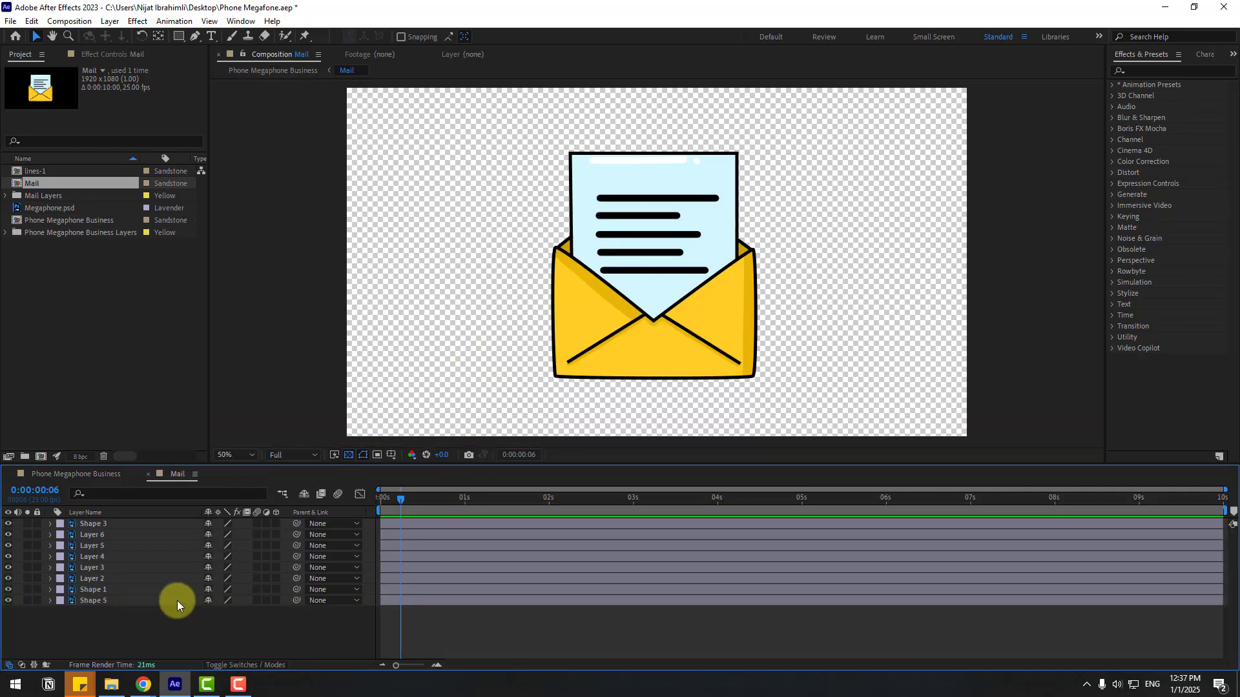
click(647, 200)
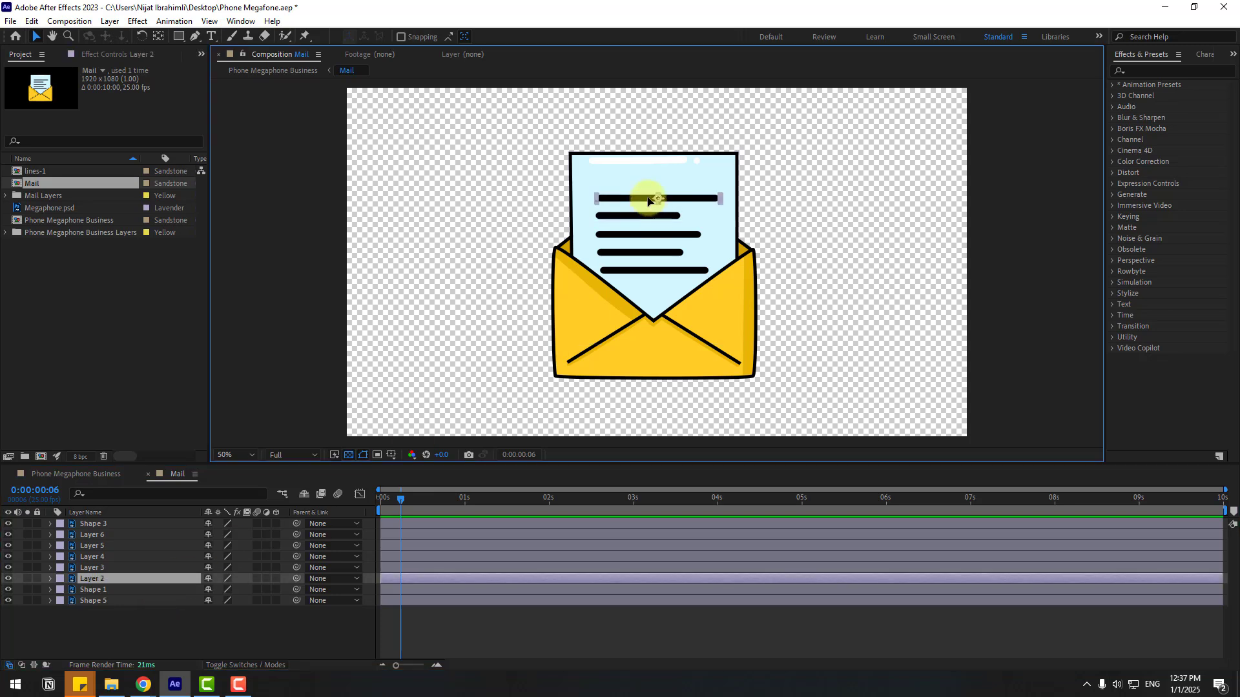
ctrl+click(90, 567)
ctrl+click(93, 557)
ctrl+click(96, 546)
ctrl+click(99, 536)
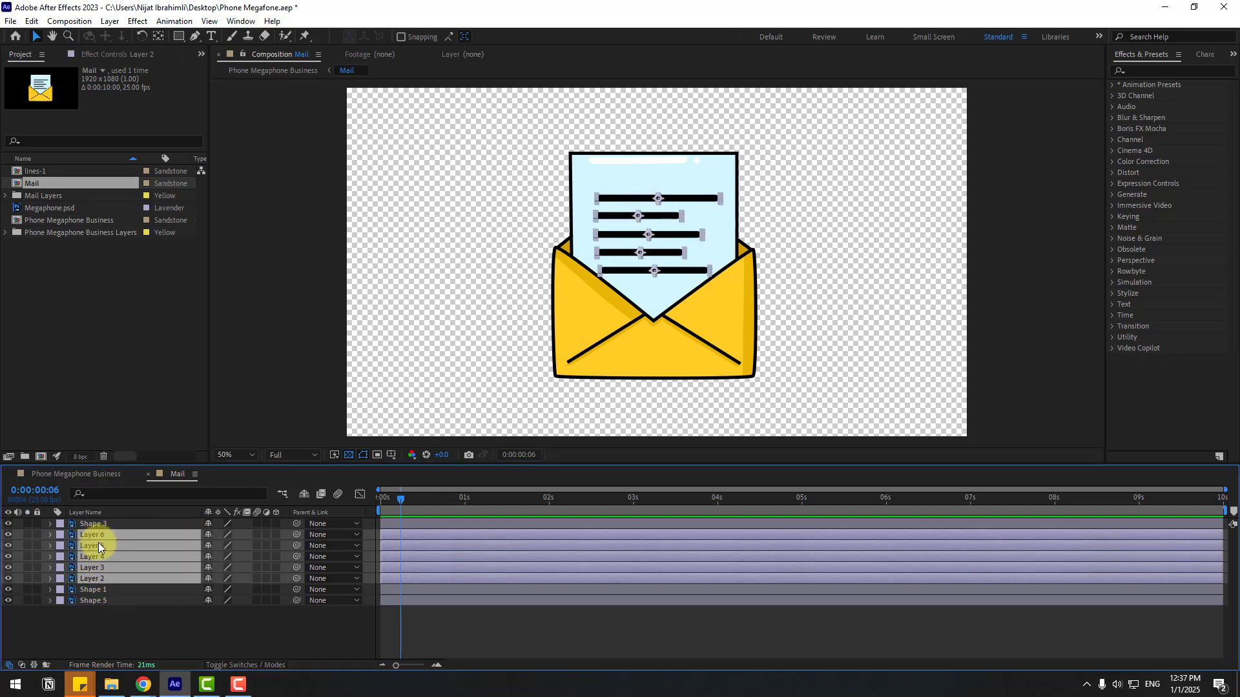
ctrl+click(103, 523)
ctrl+click(103, 521)
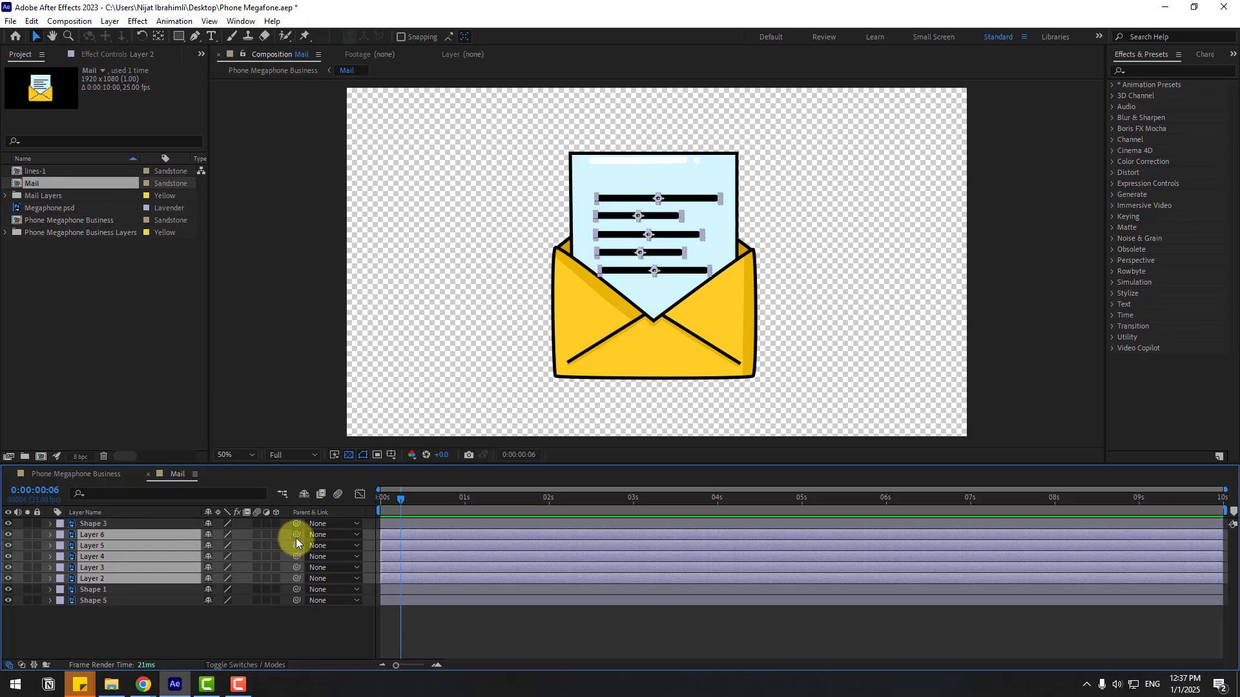
drag(296, 534, 108, 590)
Step: Keyframe Shape 1's Position at 0:00 and lower the letter into the envelope at 950.0, 598.5
click(91, 589)
click(9, 589)
click(9, 590)
key(Home)
key(alt+shift+p)
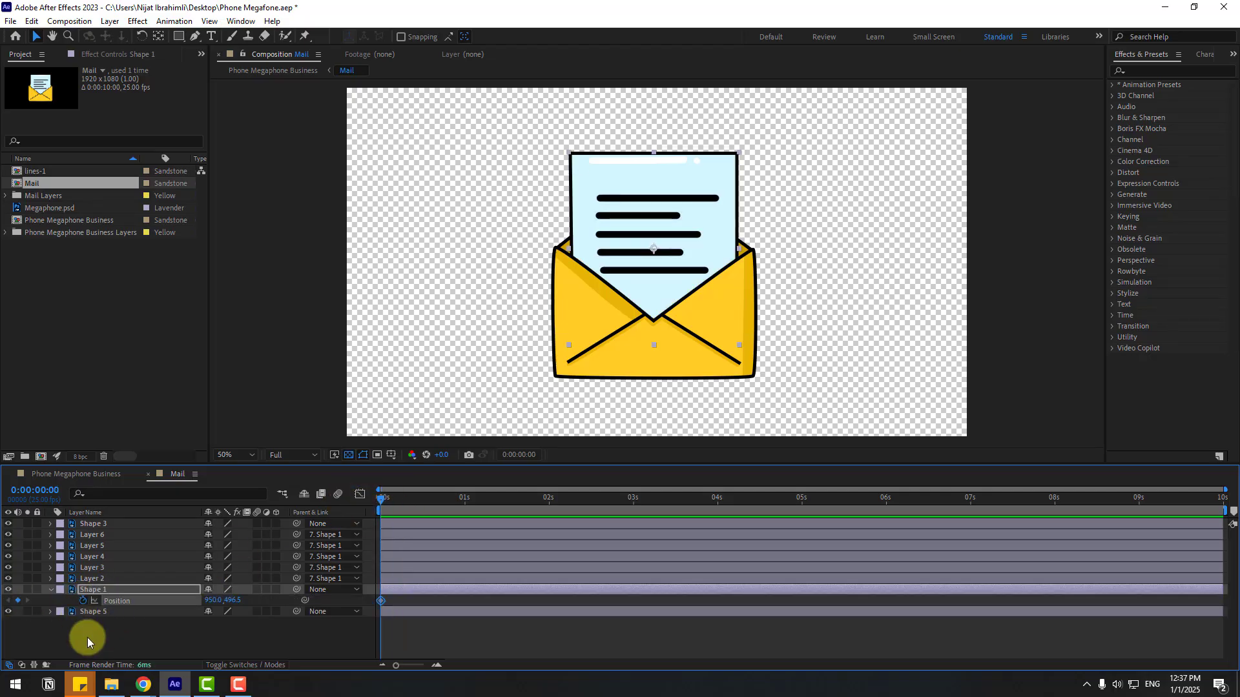
drag(235, 600, 245, 601)
mouse_move(288, 592)
mouse_down()
mouse_move(335, 582)
mouse_move(309, 589)
mouse_up()
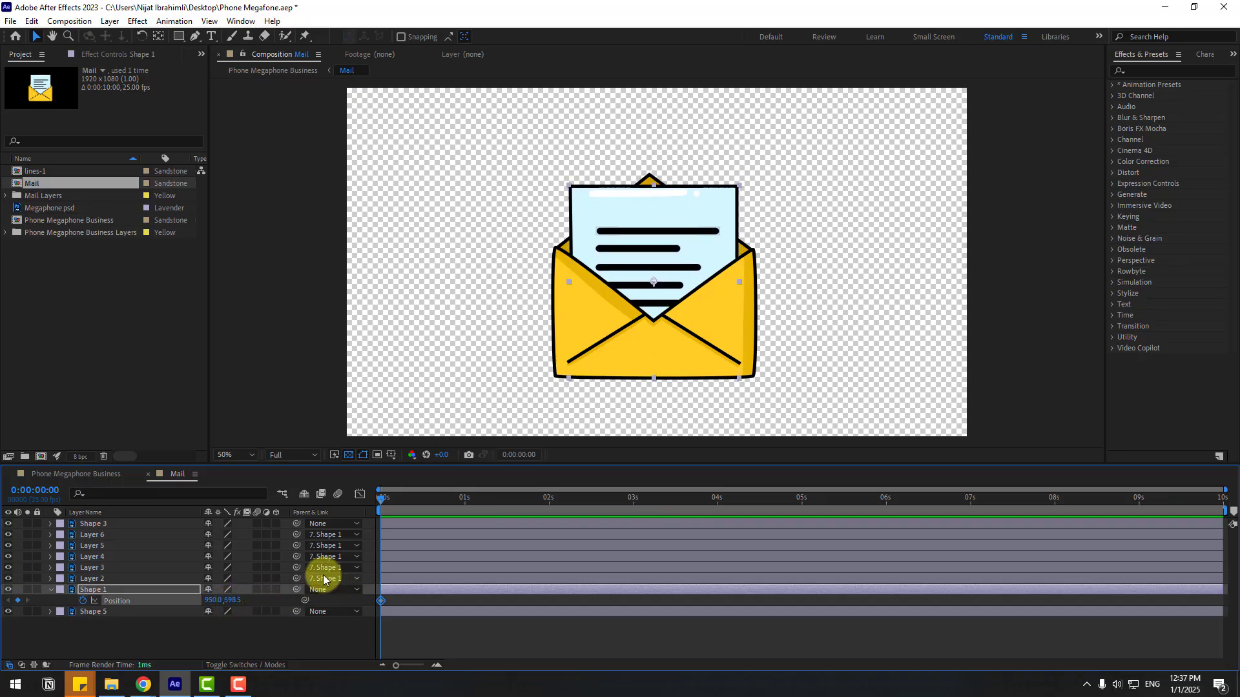
Step: Raise the letter to 950.0, 437.5 at frame 10 and copy its first Position keyframe to frame 20
key(shift+Page_Down)
drag(231, 603, 125, 604)
key(shift+Page_Down)
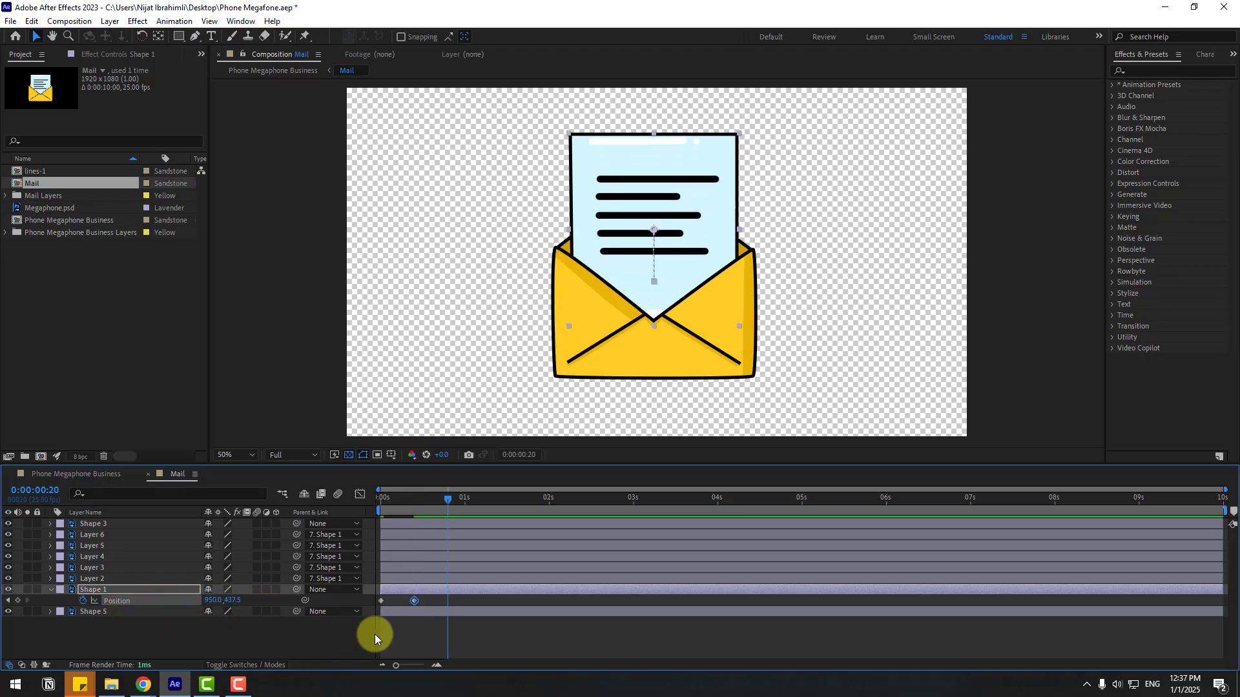
click(381, 601)
key(ctrl+c)
key(ctrl+v)
Step: Apply Easy Ease to all three Position keyframes of Shape 1
drag(460, 600, 367, 607)
right_click(381, 600)
mouse_move(443, 587)
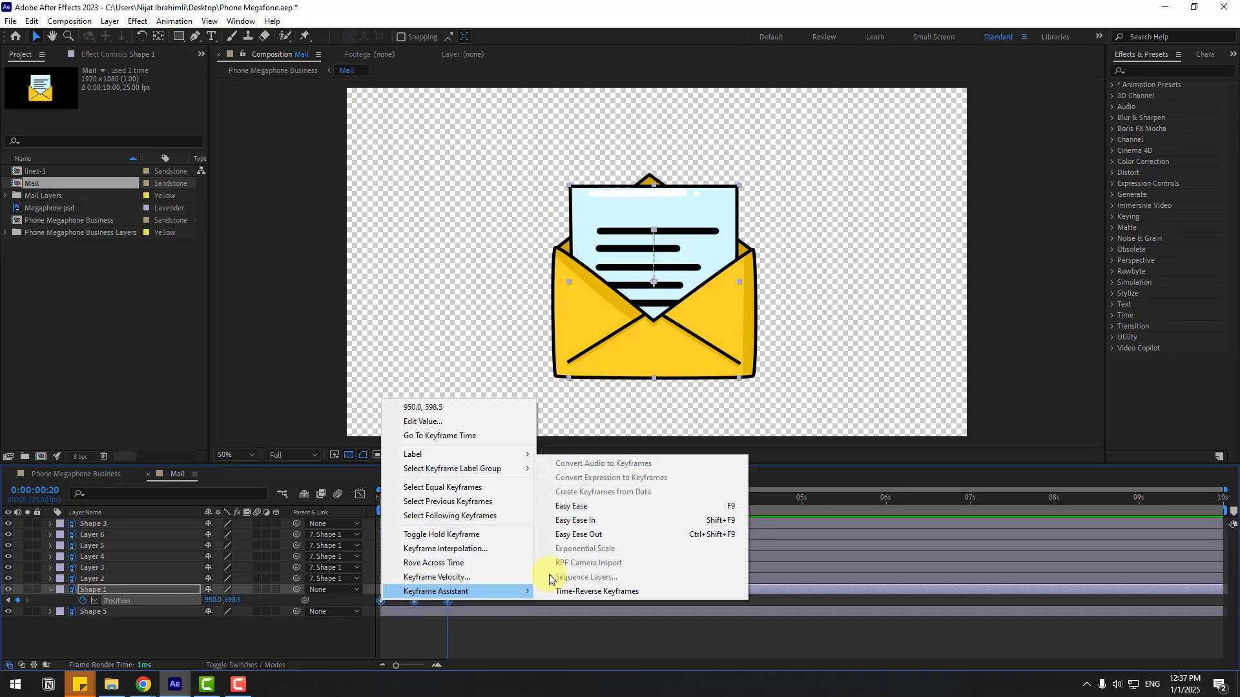
click(572, 510)
Step: Lengthen the middle Position keyframe's influence on both sides in the speed graph and preview the letter's motion
click(360, 494)
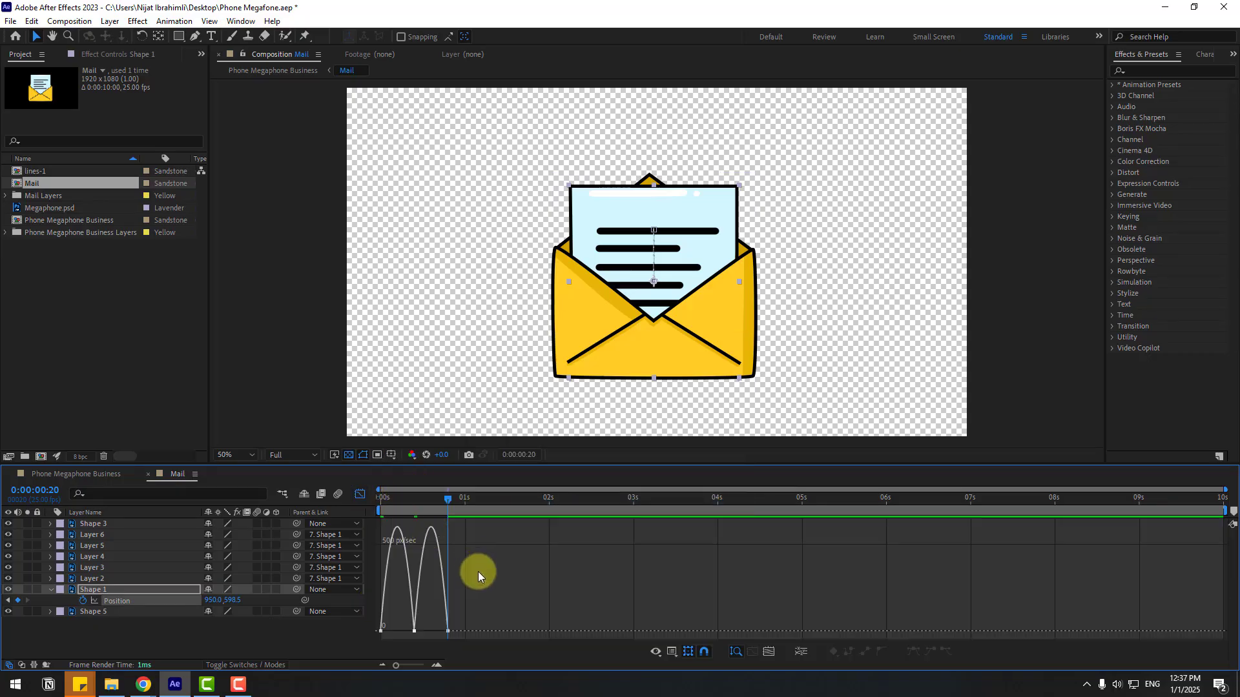
scroll(478, 571, up, 3)
scroll(493, 623, down, 2)
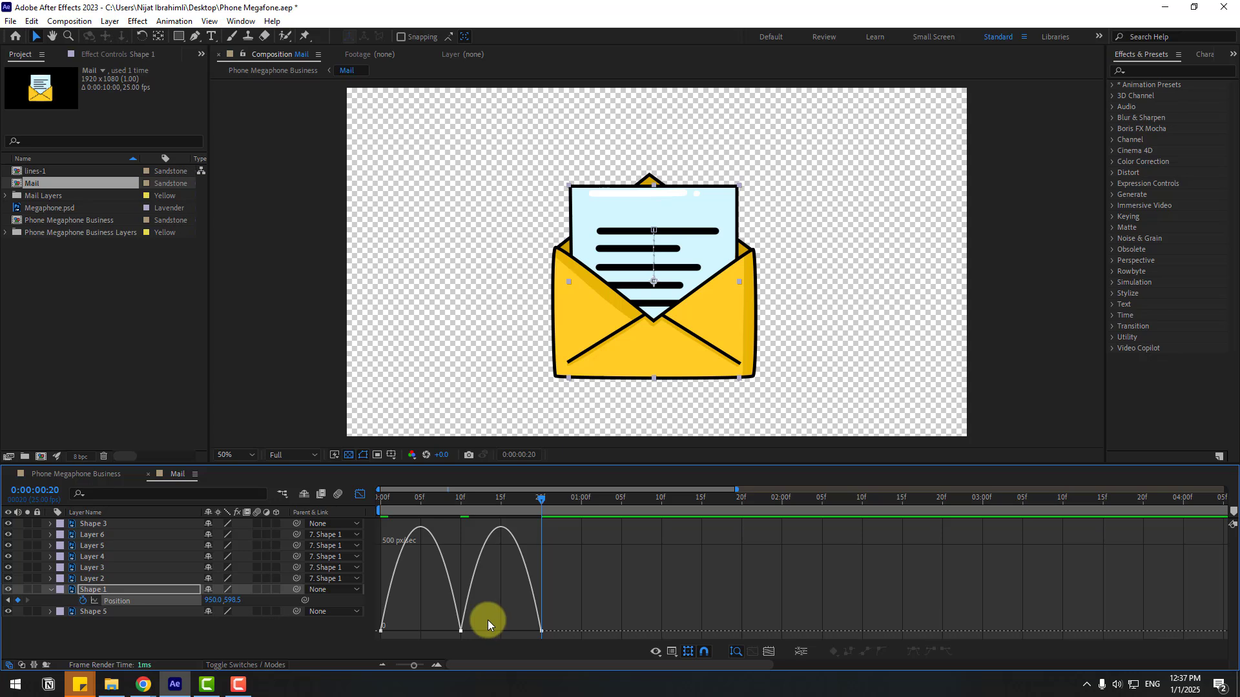
key(ctrl+a)
drag(446, 632, 491, 633)
key(space)
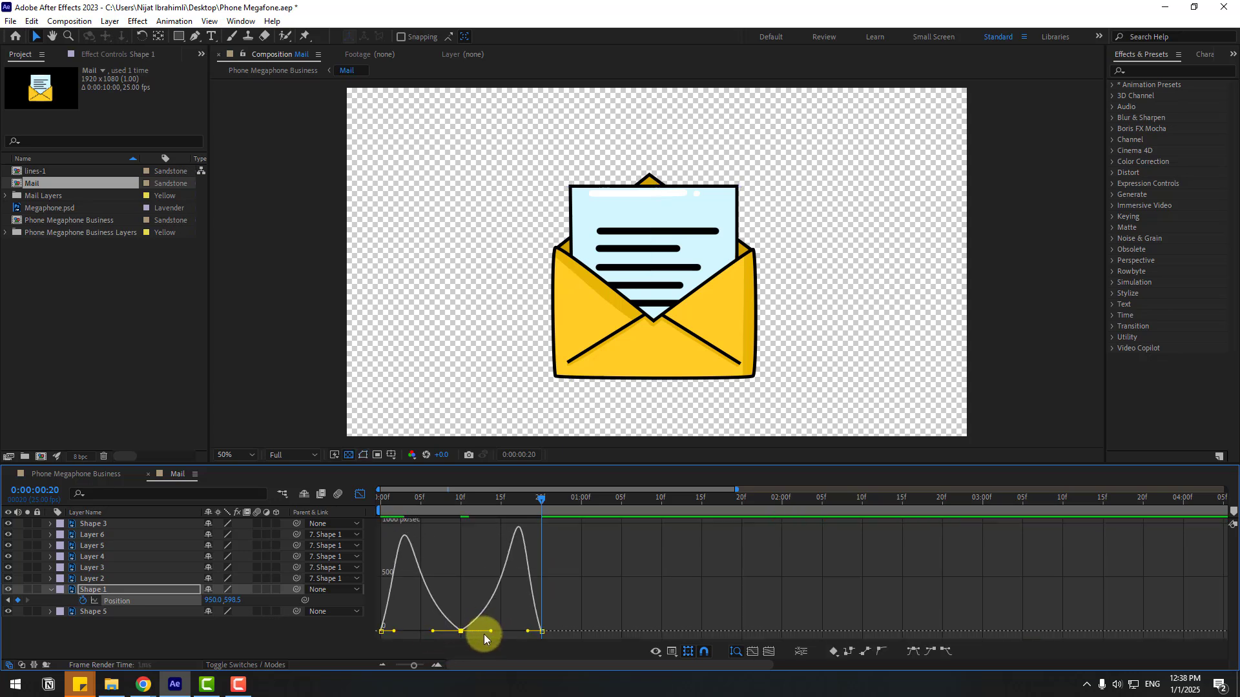
drag(494, 633, 424, 632)
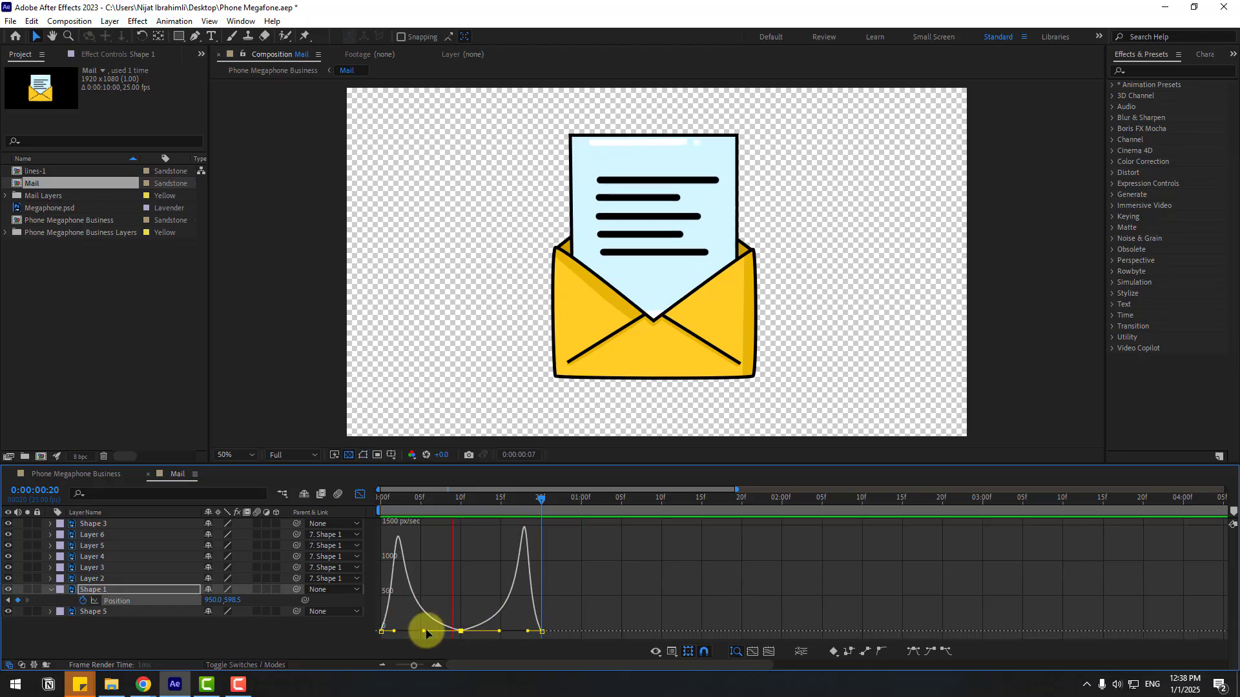
click(360, 495)
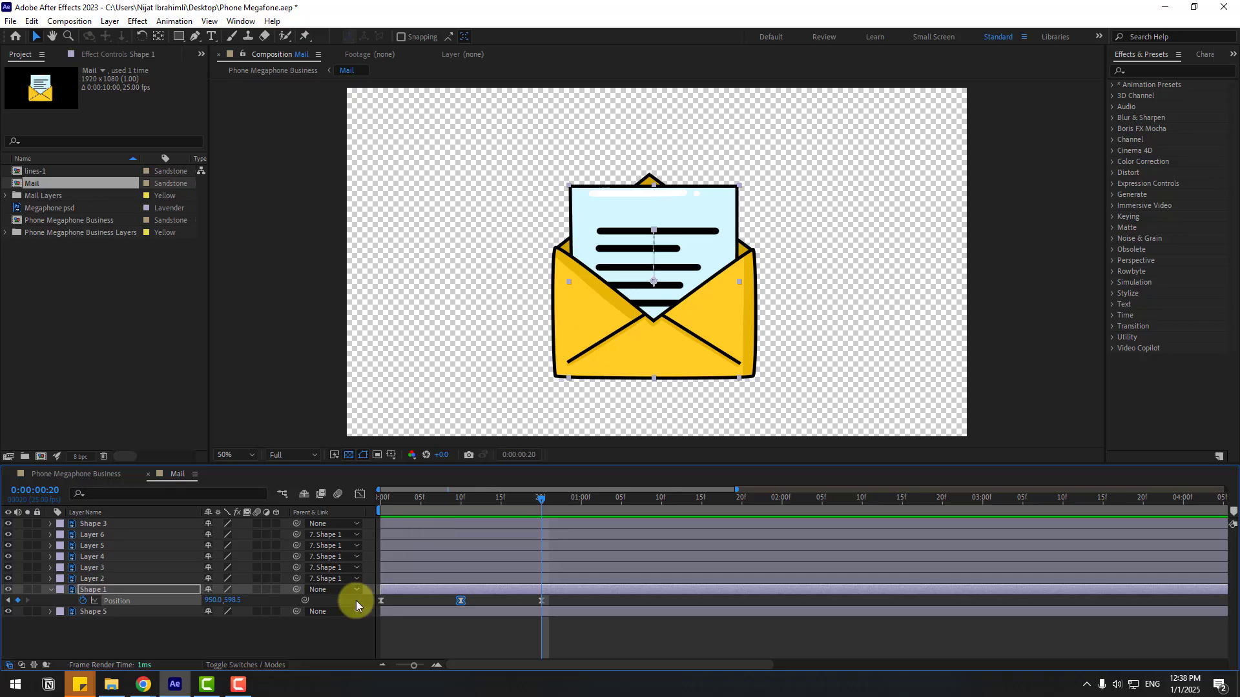
Step: Add the expression loopOutDuration(type = "cycle", duration = 0) to Shape 1's Position and preview the looping letter
click(248, 641)
alt+click(84, 603)
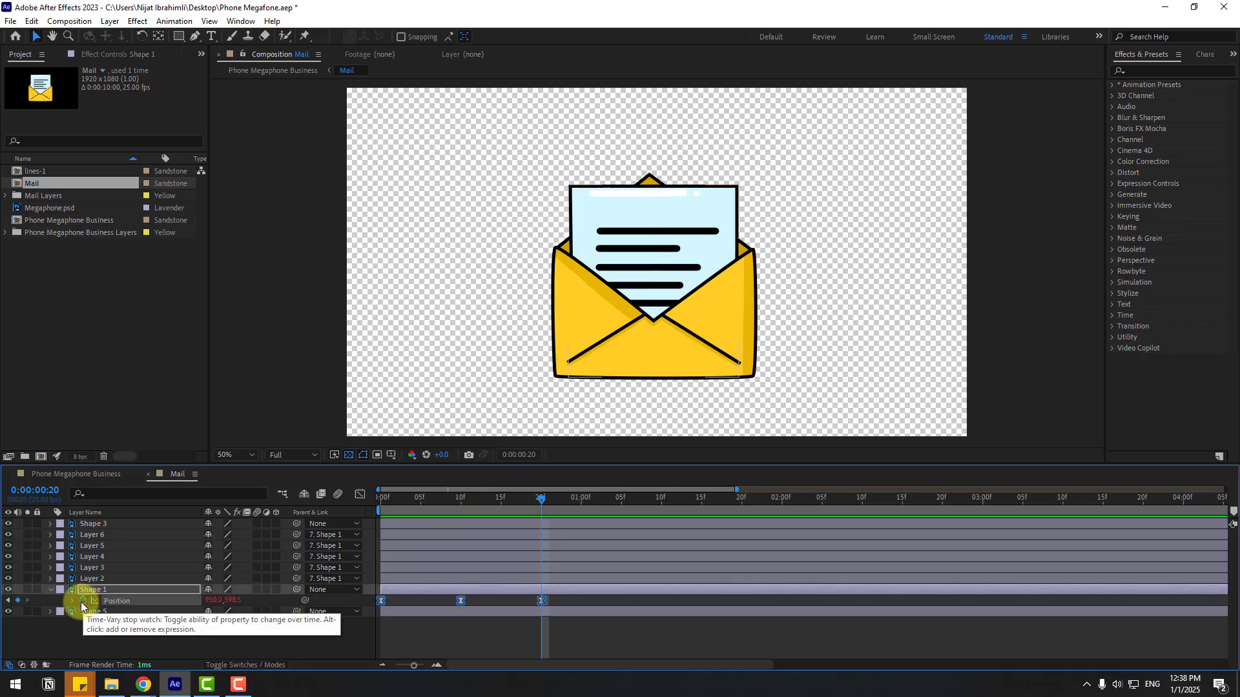
click(252, 612)
mouse_move(340, 532)
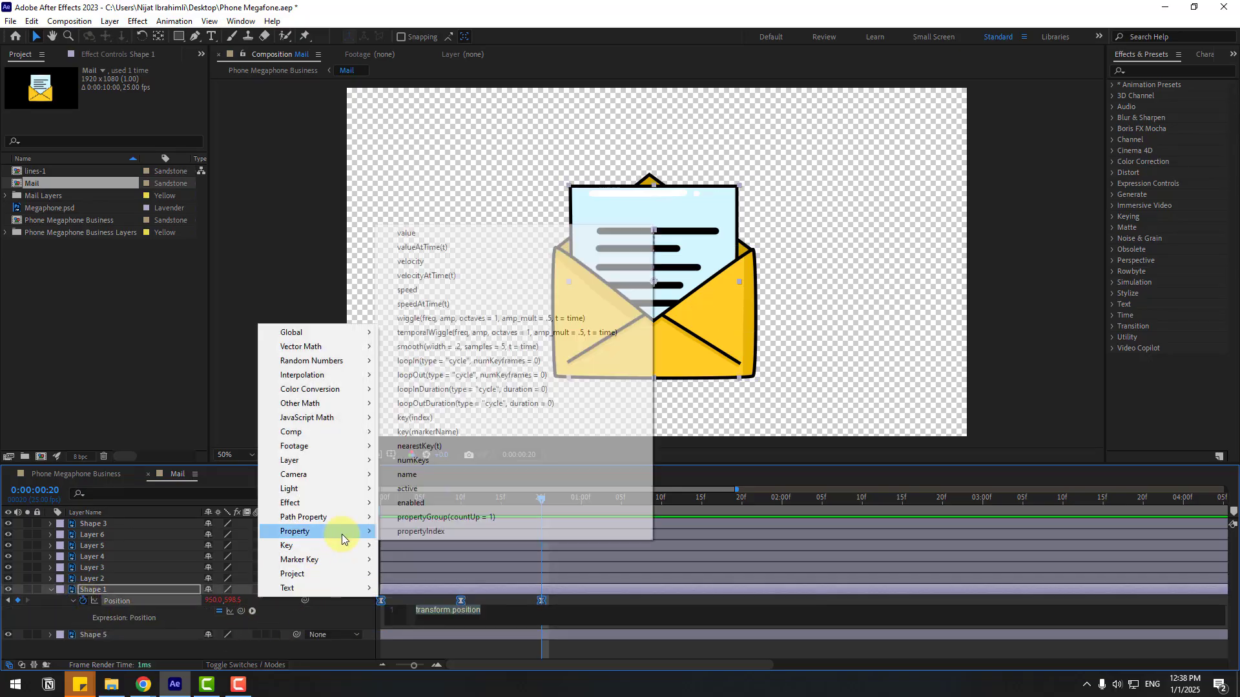
click(515, 404)
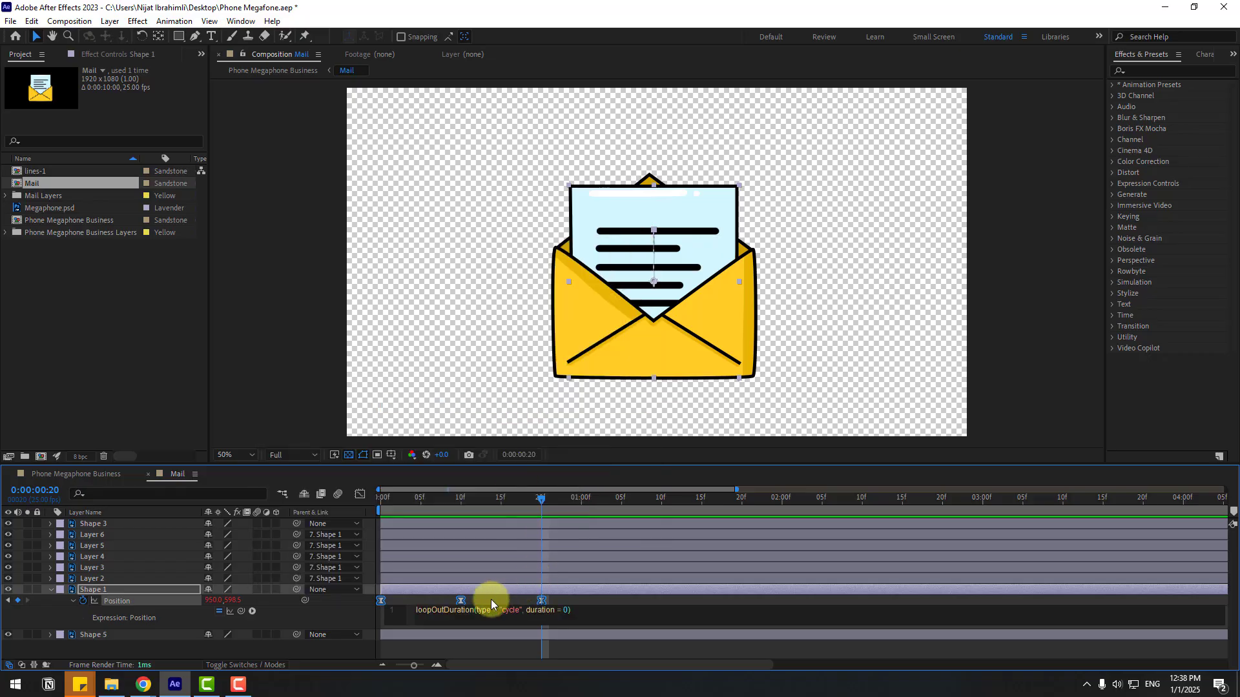
click(512, 535)
key(space)
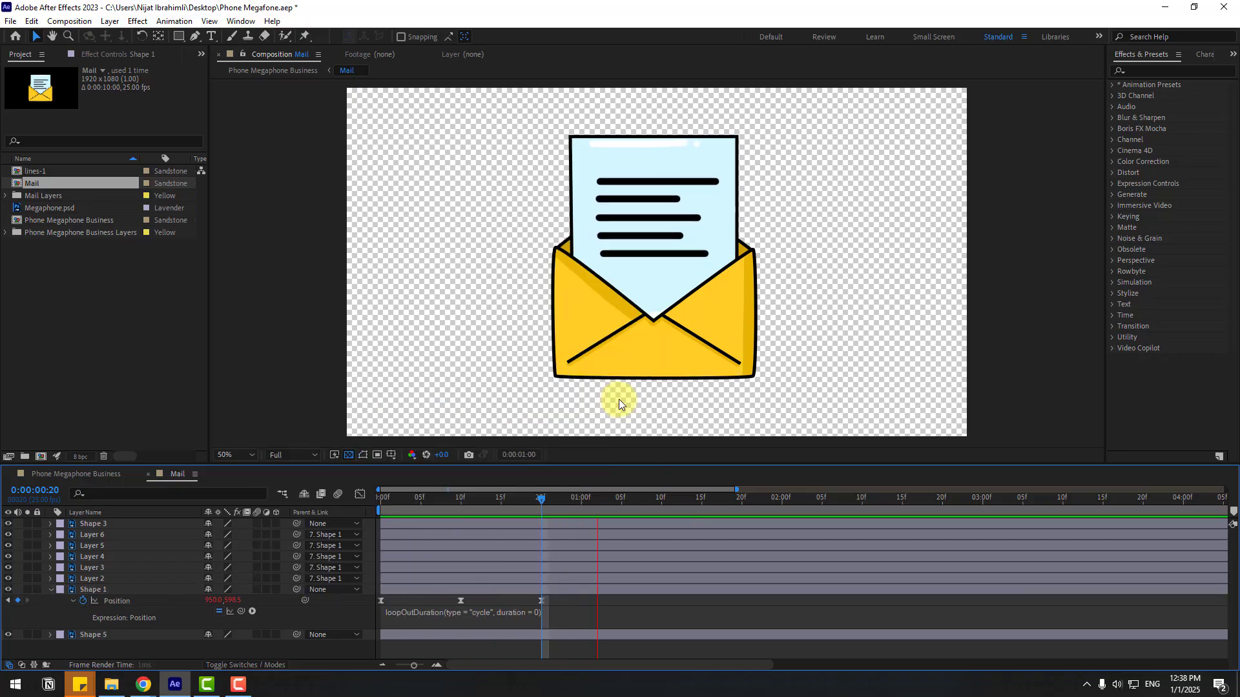
key(comma)
key(comma)
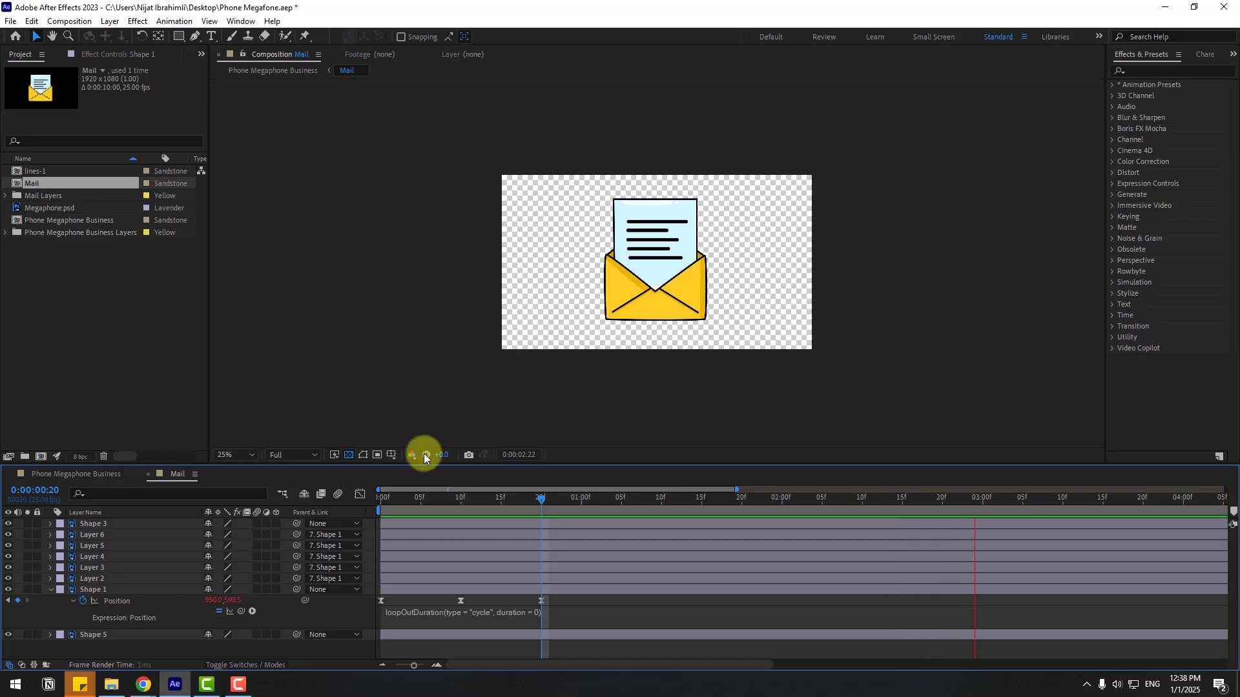
key(space)
Step: Return to the Phone Megaphone Business composition and preview the looping mail on the phone's display
click(148, 479)
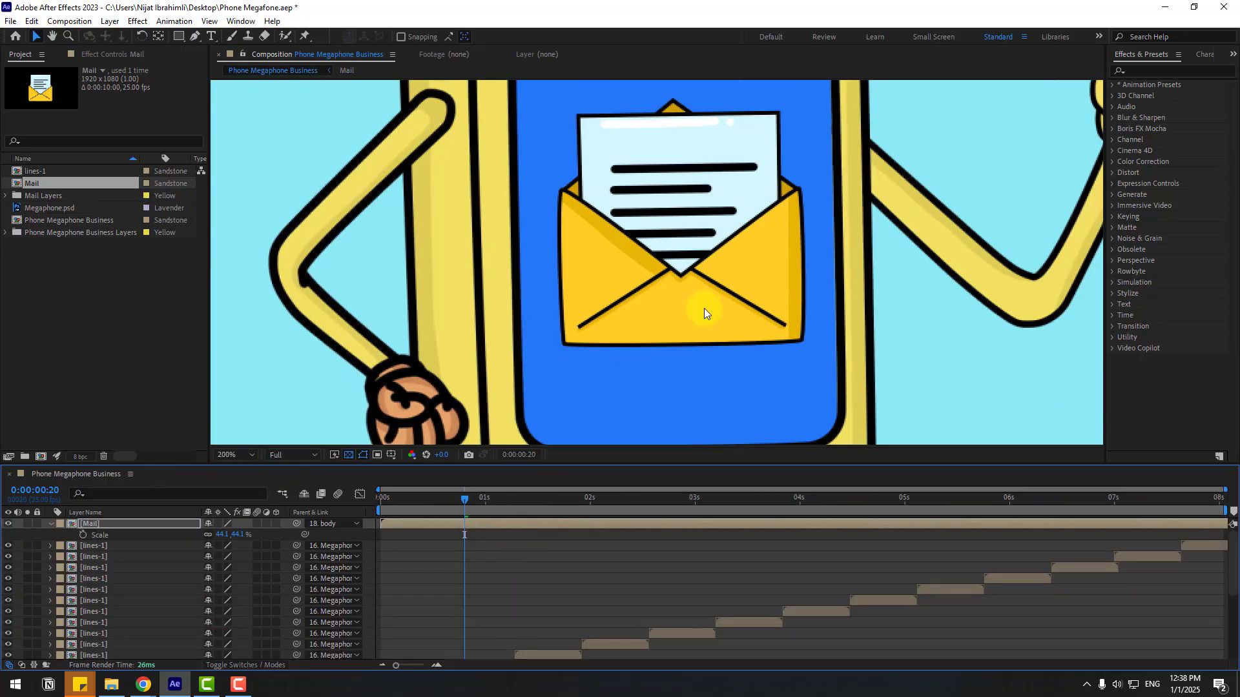
key(comma)
key(comma)
key(comma)
key(comma)
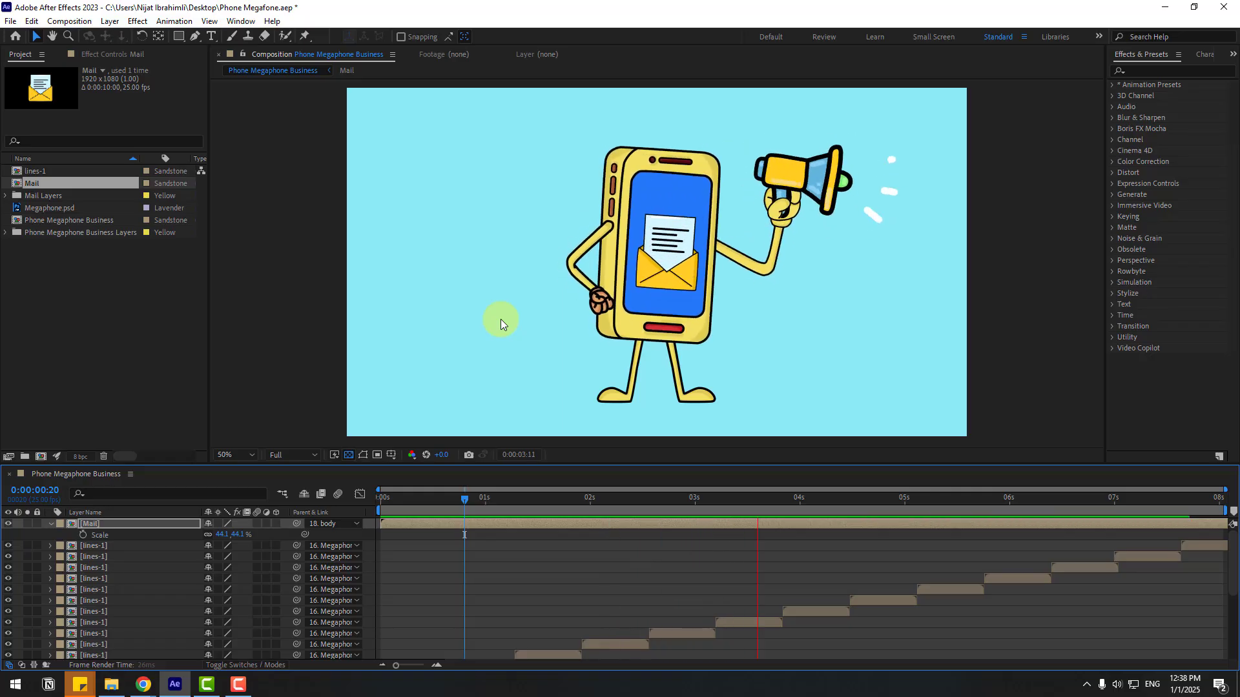
key(space)
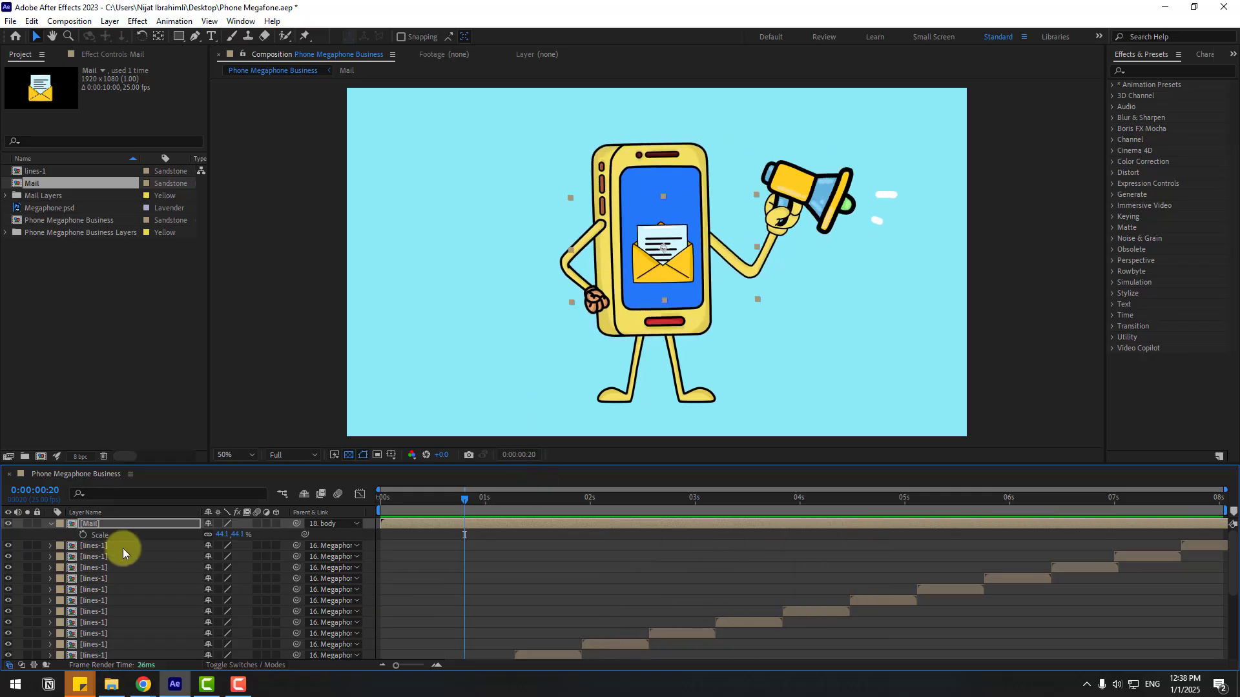
Step: Slow the letter's loop in the Mail composition by stretching Shape 1's Position keyframes evenly to about 0:00:01:06
double_click(98, 525)
click(551, 599)
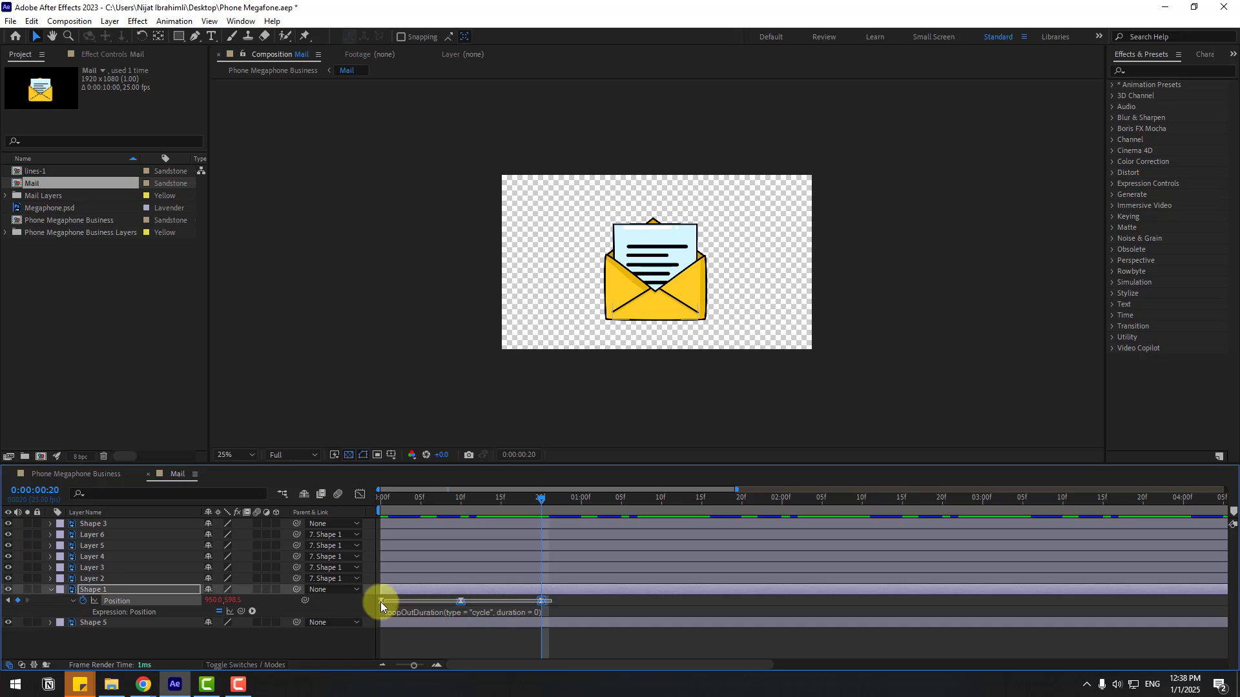
drag(360, 597, 539, 612)
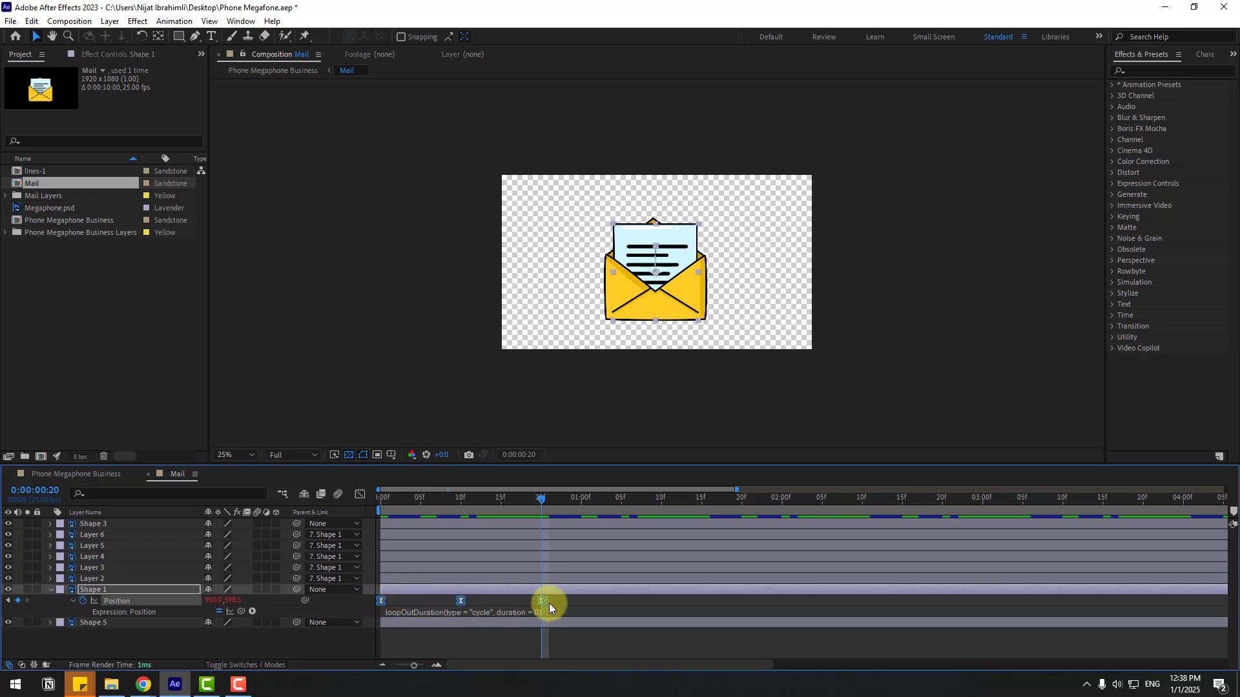
drag(547, 603, 626, 607)
key(space)
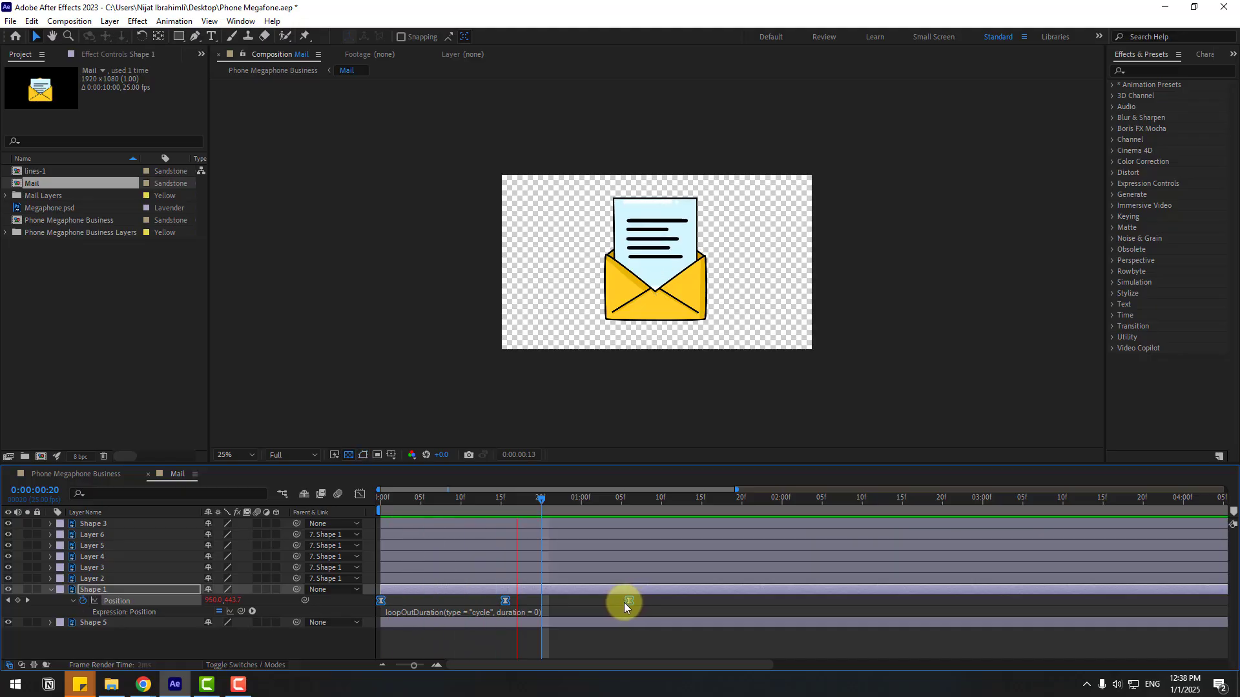
Step: Preview the slower mail animation in the Phone Megaphone Business composition
click(88, 475)
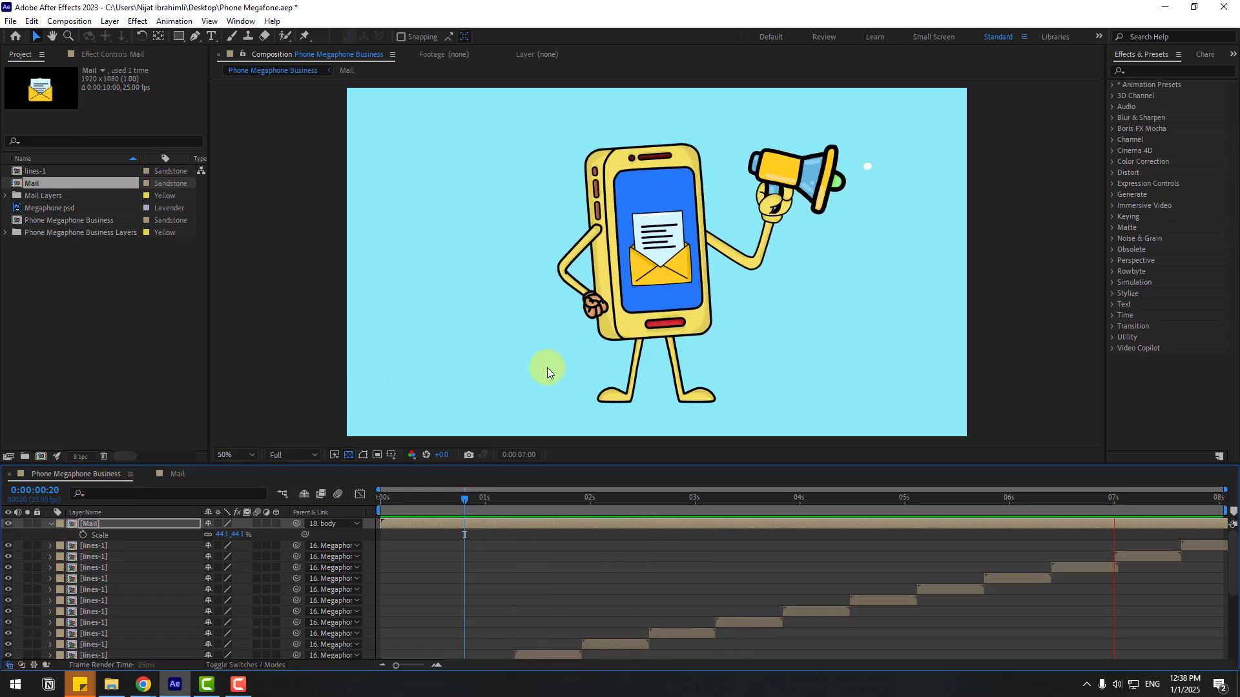
key(space)
click(392, 553)
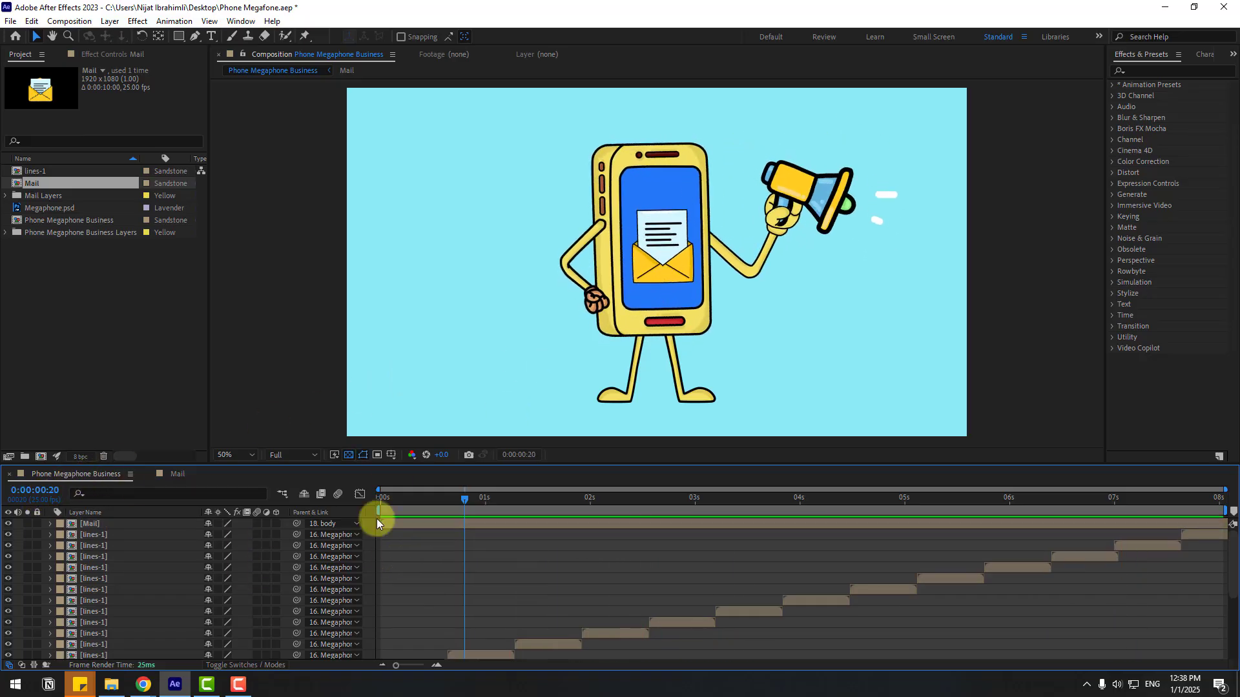
Step: Draw a wide, flat ellipse around the character's feet and set its stroke width to 0 px
click(178, 41)
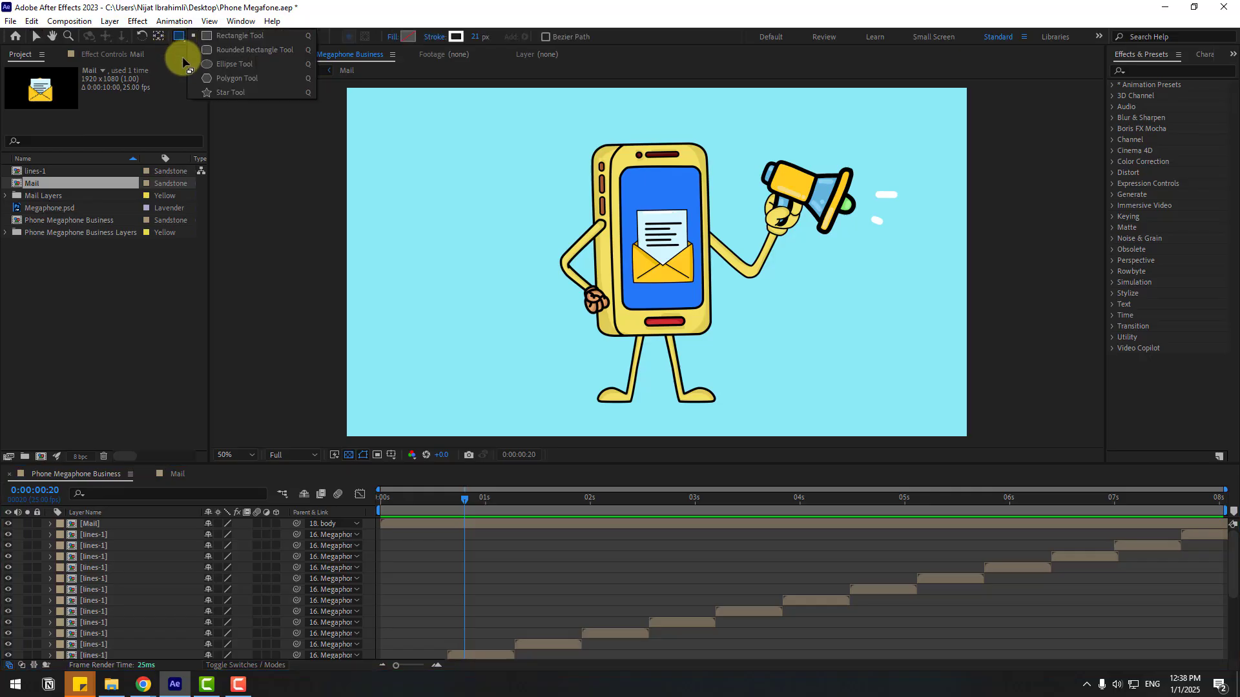
click(223, 64)
drag(581, 384, 739, 408)
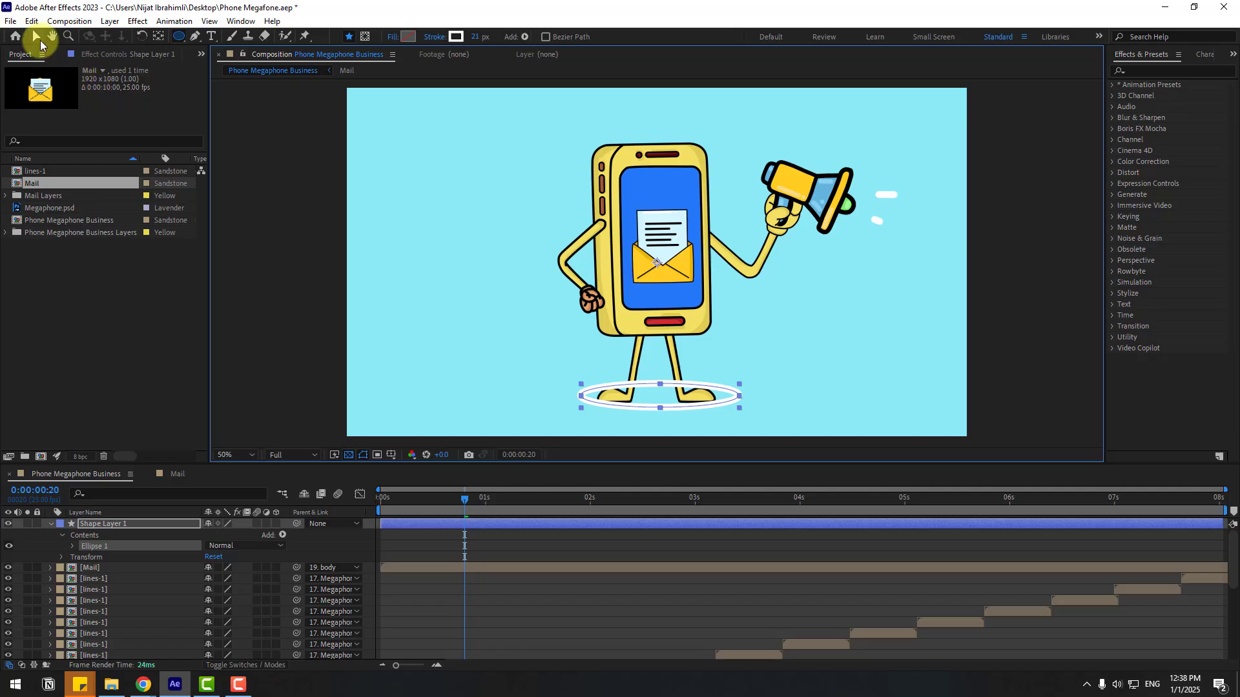
click(39, 39)
text(0)
key(Return)
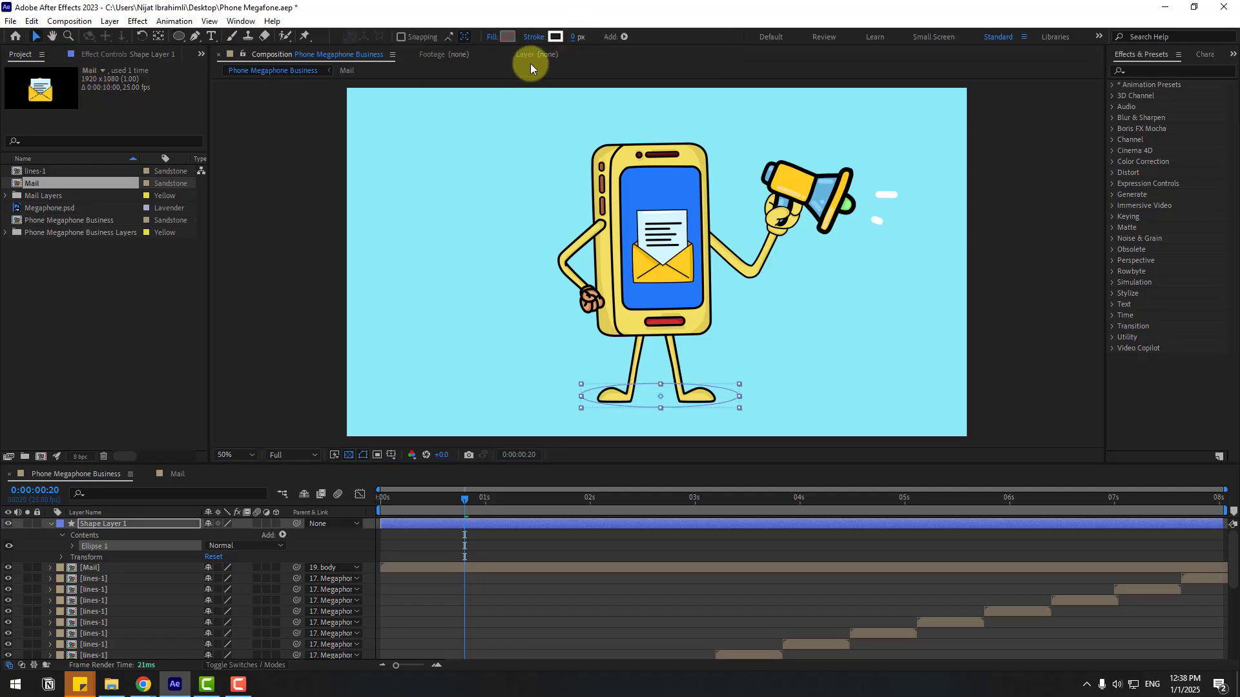
Step: Fill the ellipse with a darker shade of the sampled background blue, 63C1CE
click(507, 37)
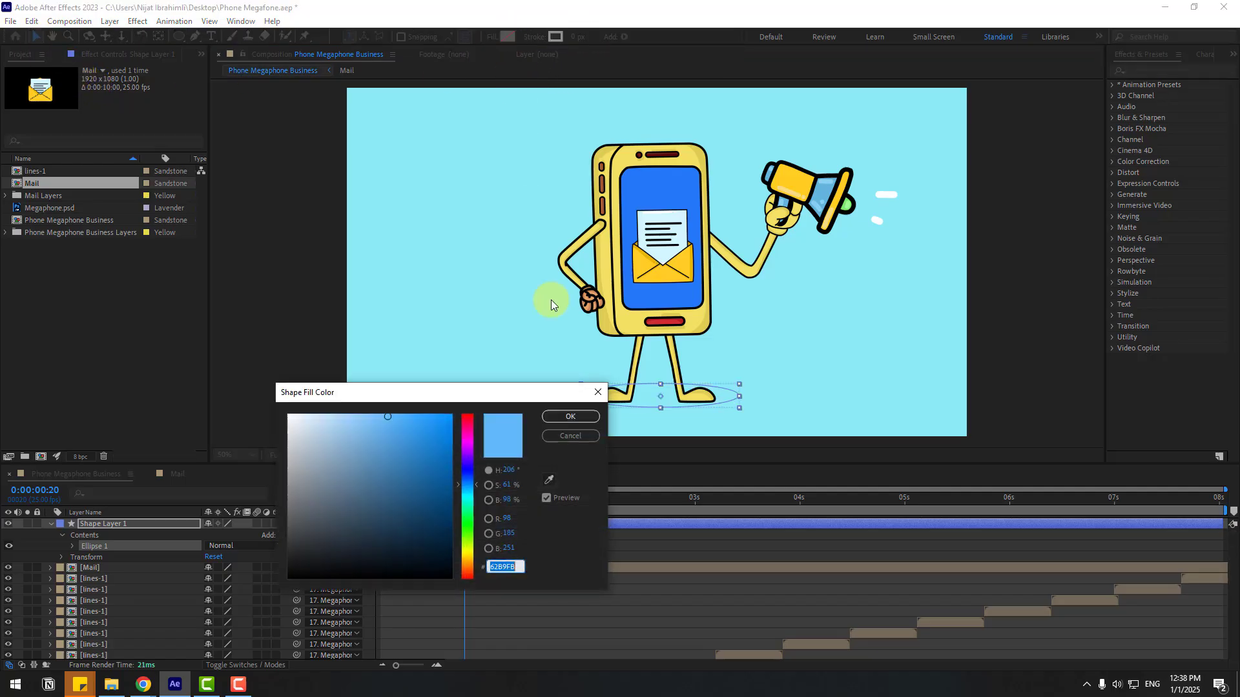
click(550, 481)
click(832, 355)
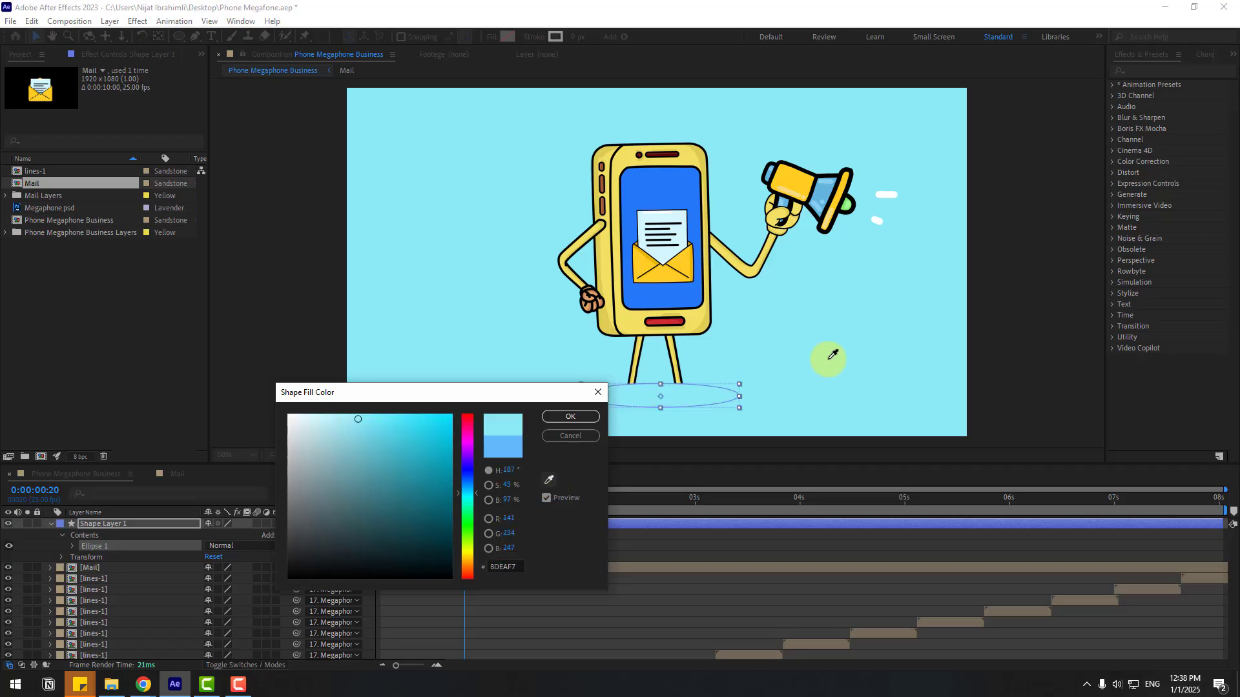
drag(355, 422, 373, 447)
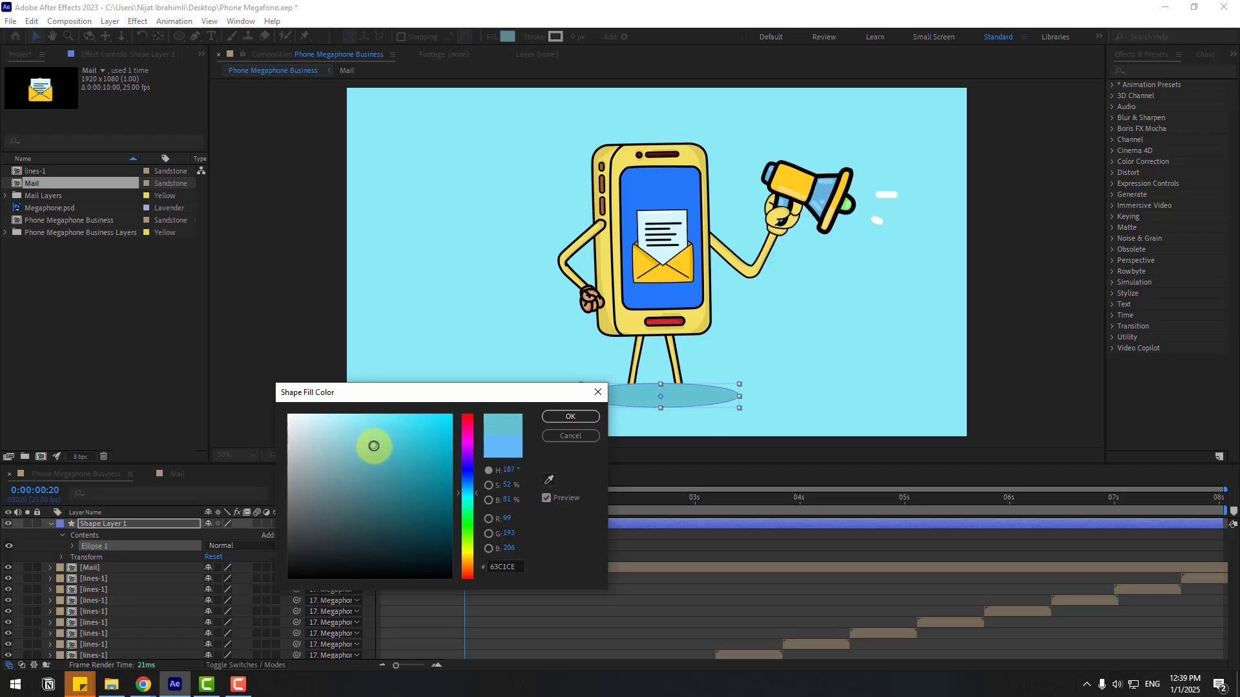
click(563, 418)
Step: Rename the ellipse's layer to shadow and place it directly above the BG layer, behind the feet
click(123, 522)
key(Return)
text(shadow)
key(Return)
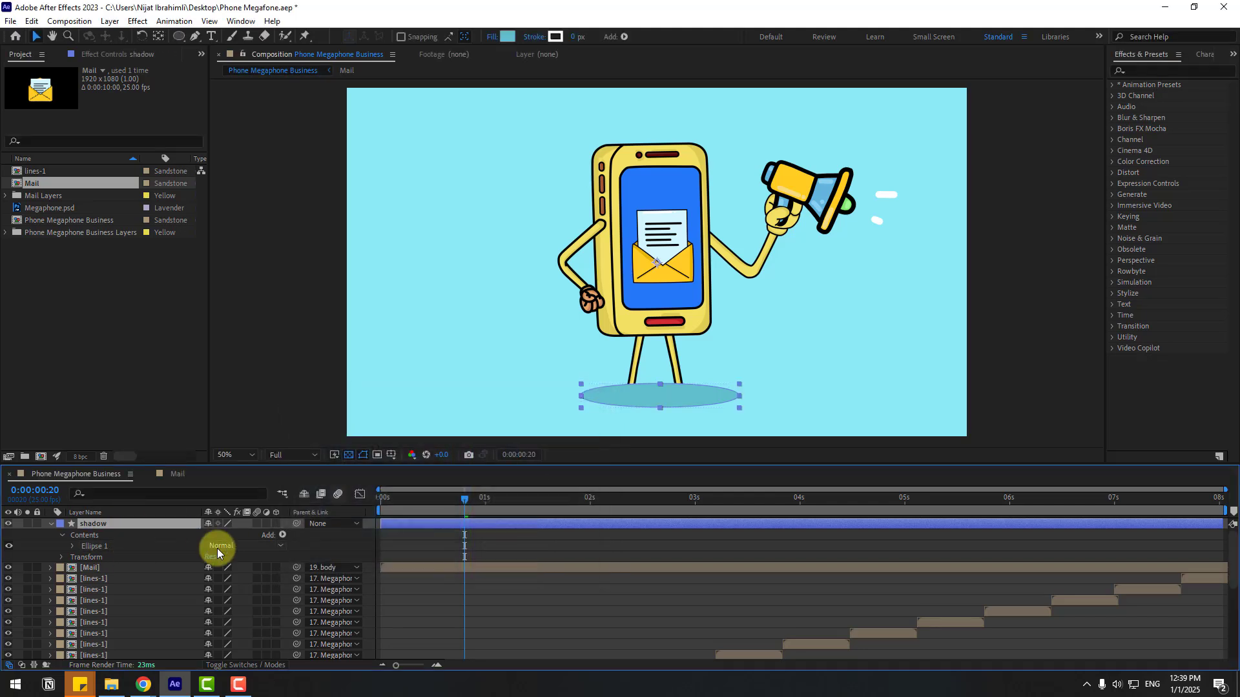
click(47, 524)
drag(108, 656, 111, 648)
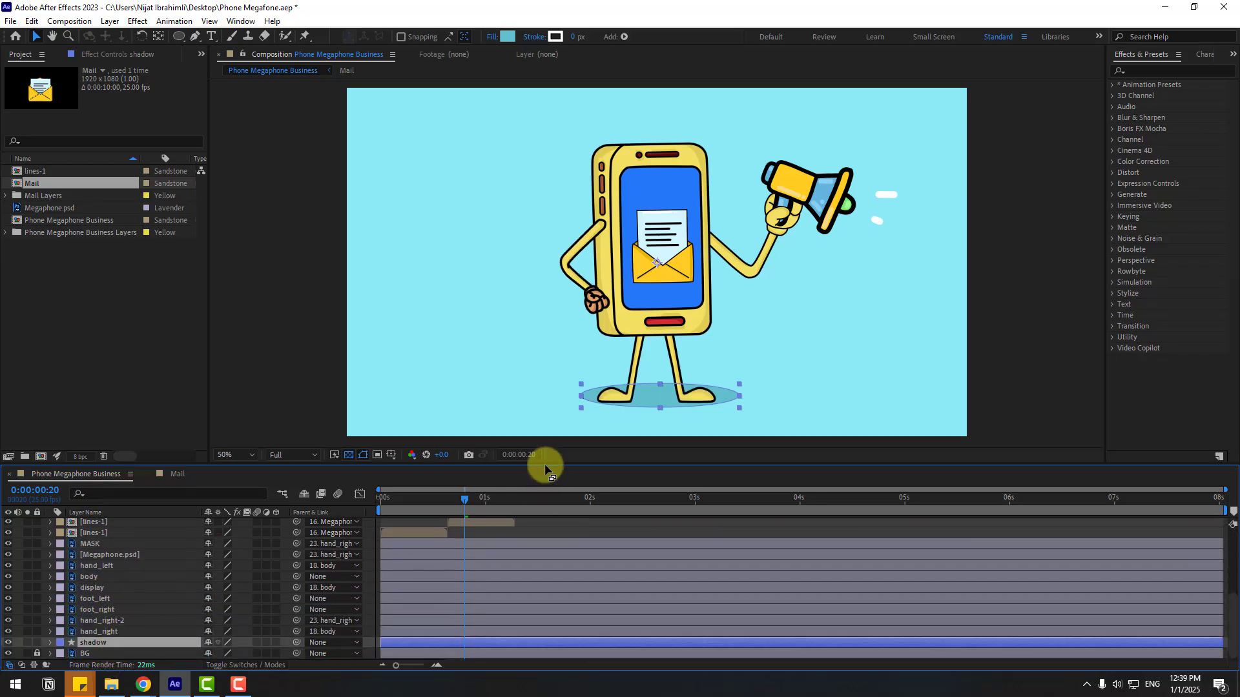
Step: Nudge the shadow slightly down and left under the feet, deselect it and preview the animation
drag(666, 400, 661, 399)
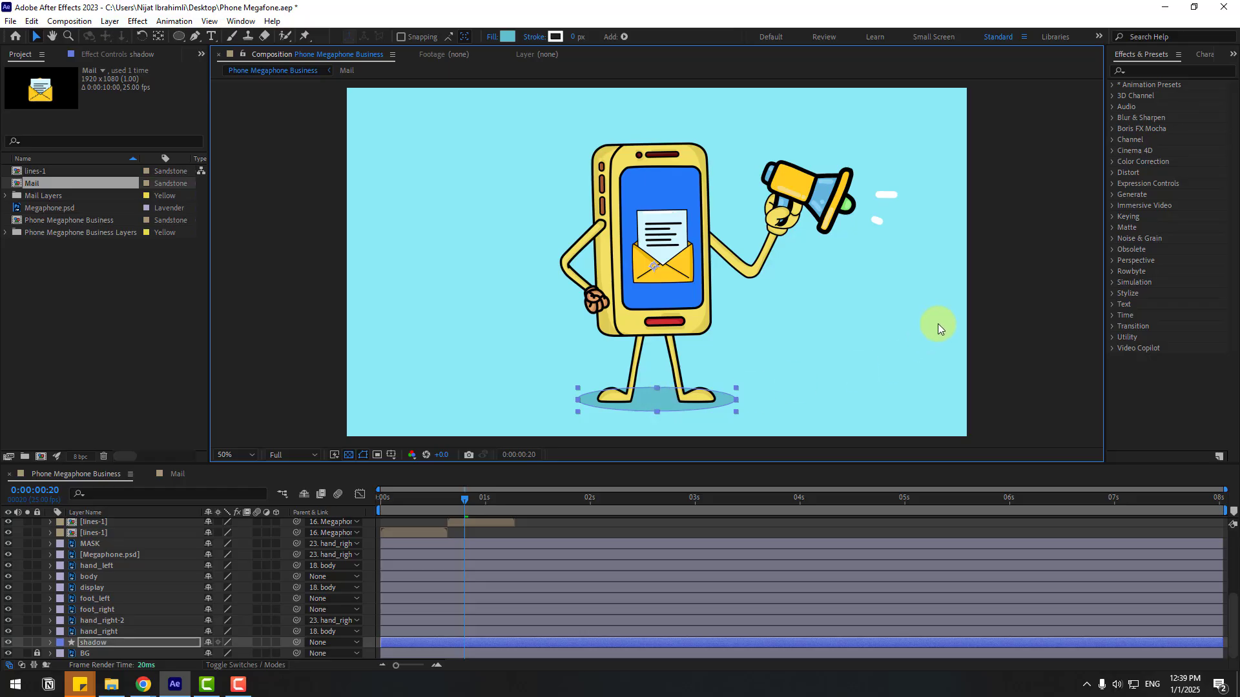
click(976, 307)
key(space)
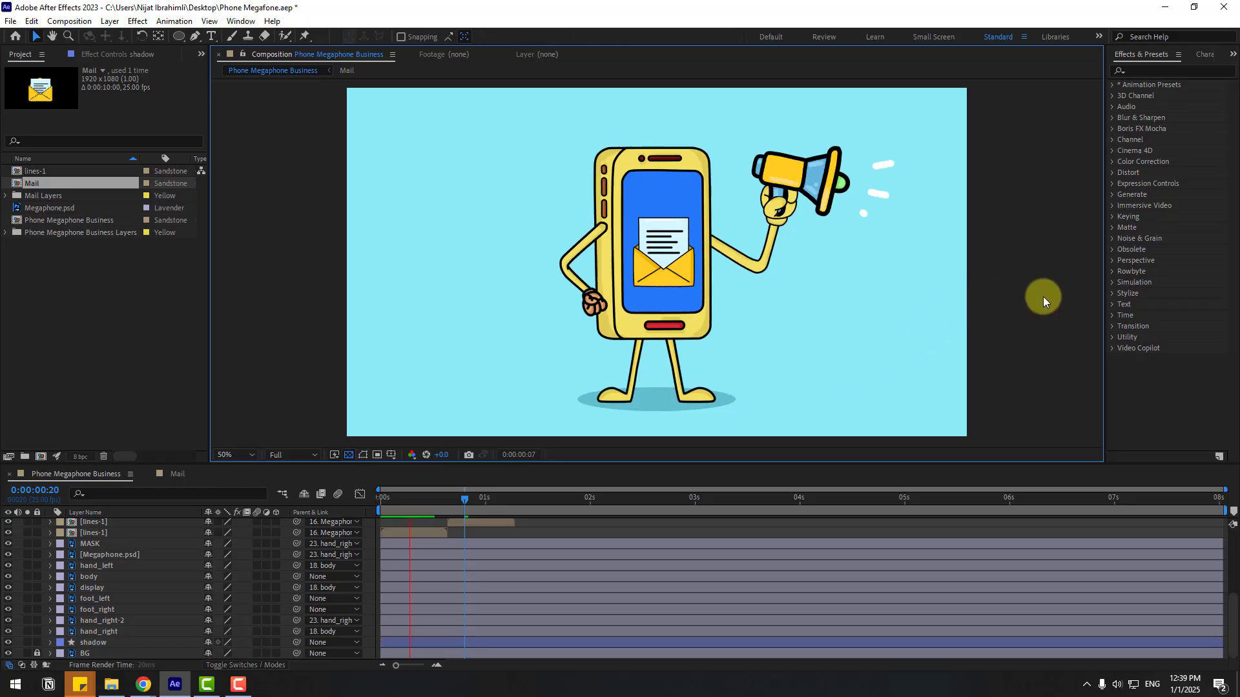